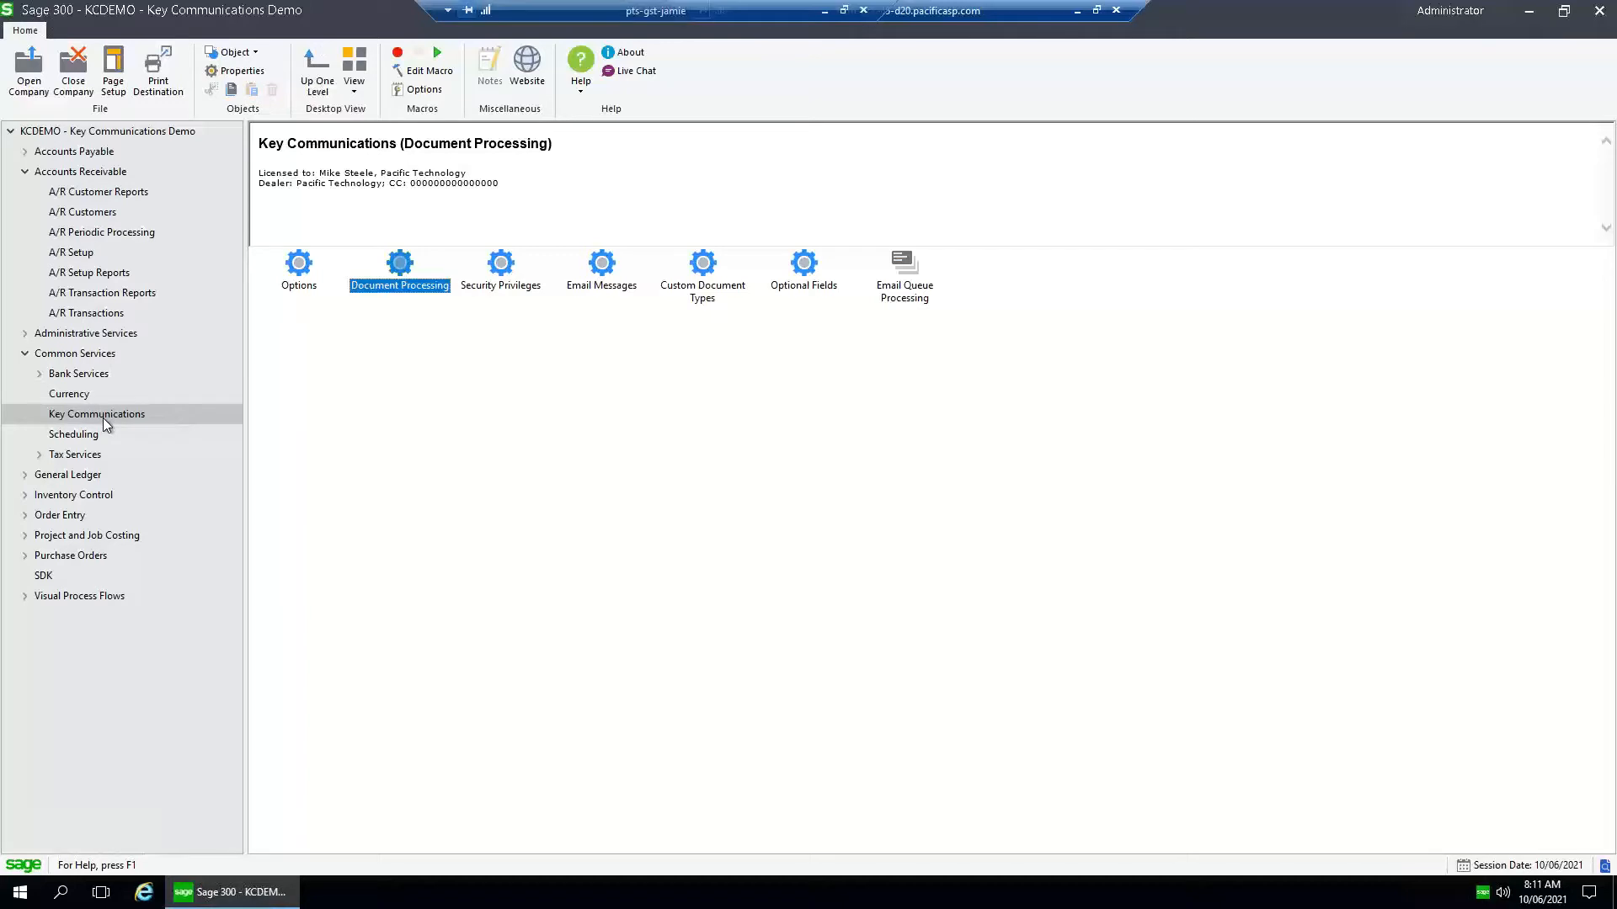
# Review the SMTP mail server settings in the Key Communications options, and close the options
pyautogui.click(103, 418)
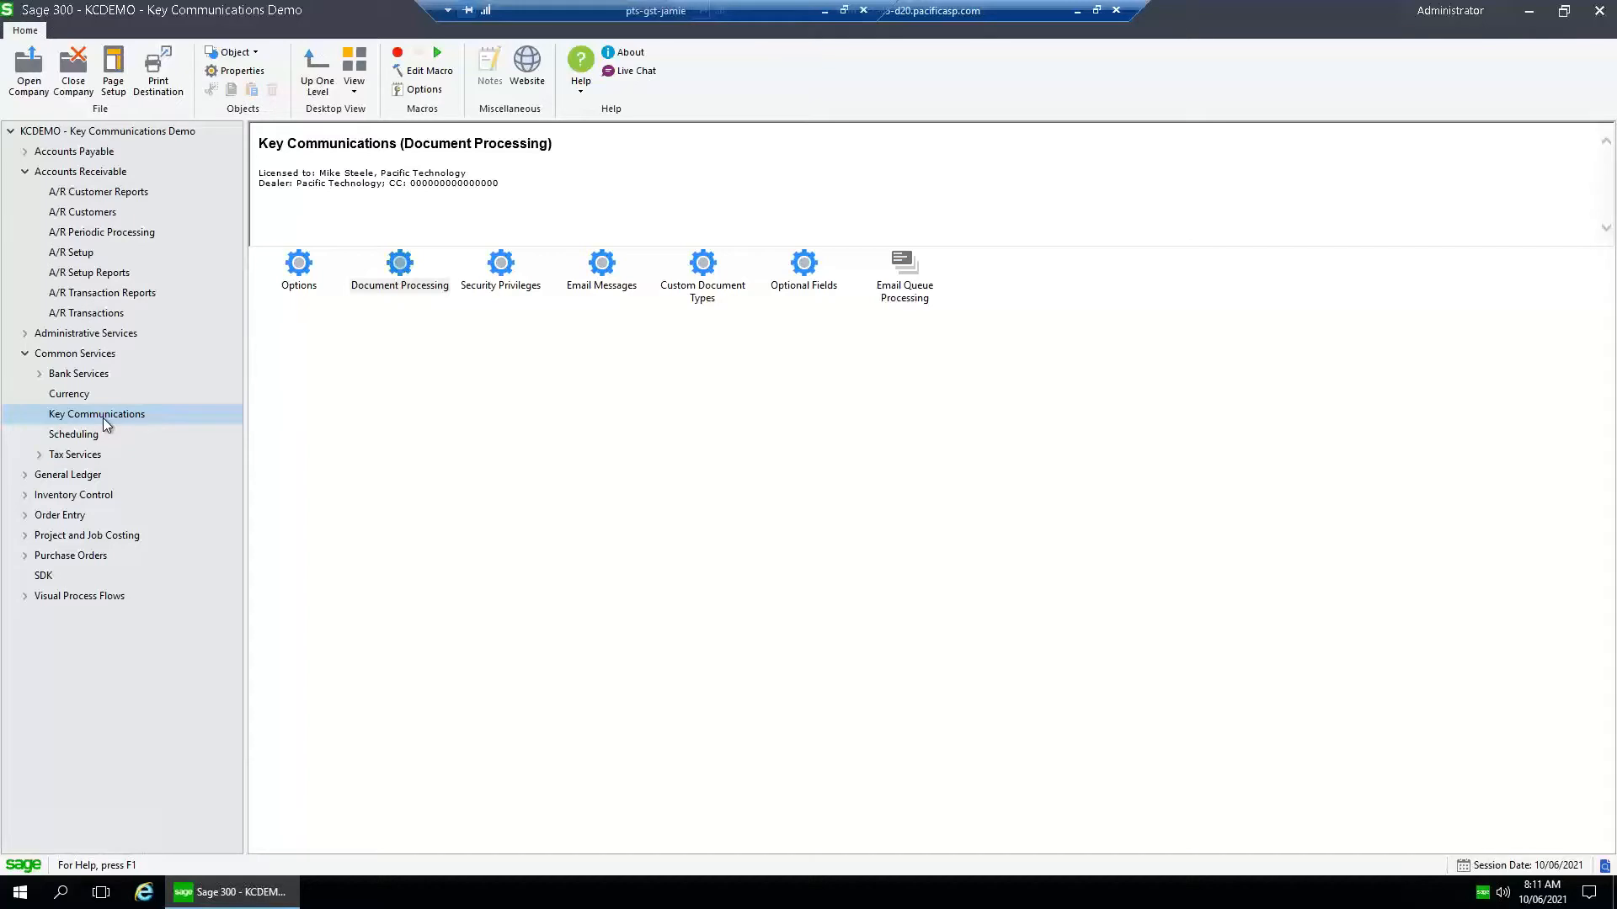
pyautogui.doubleClick(299, 268)
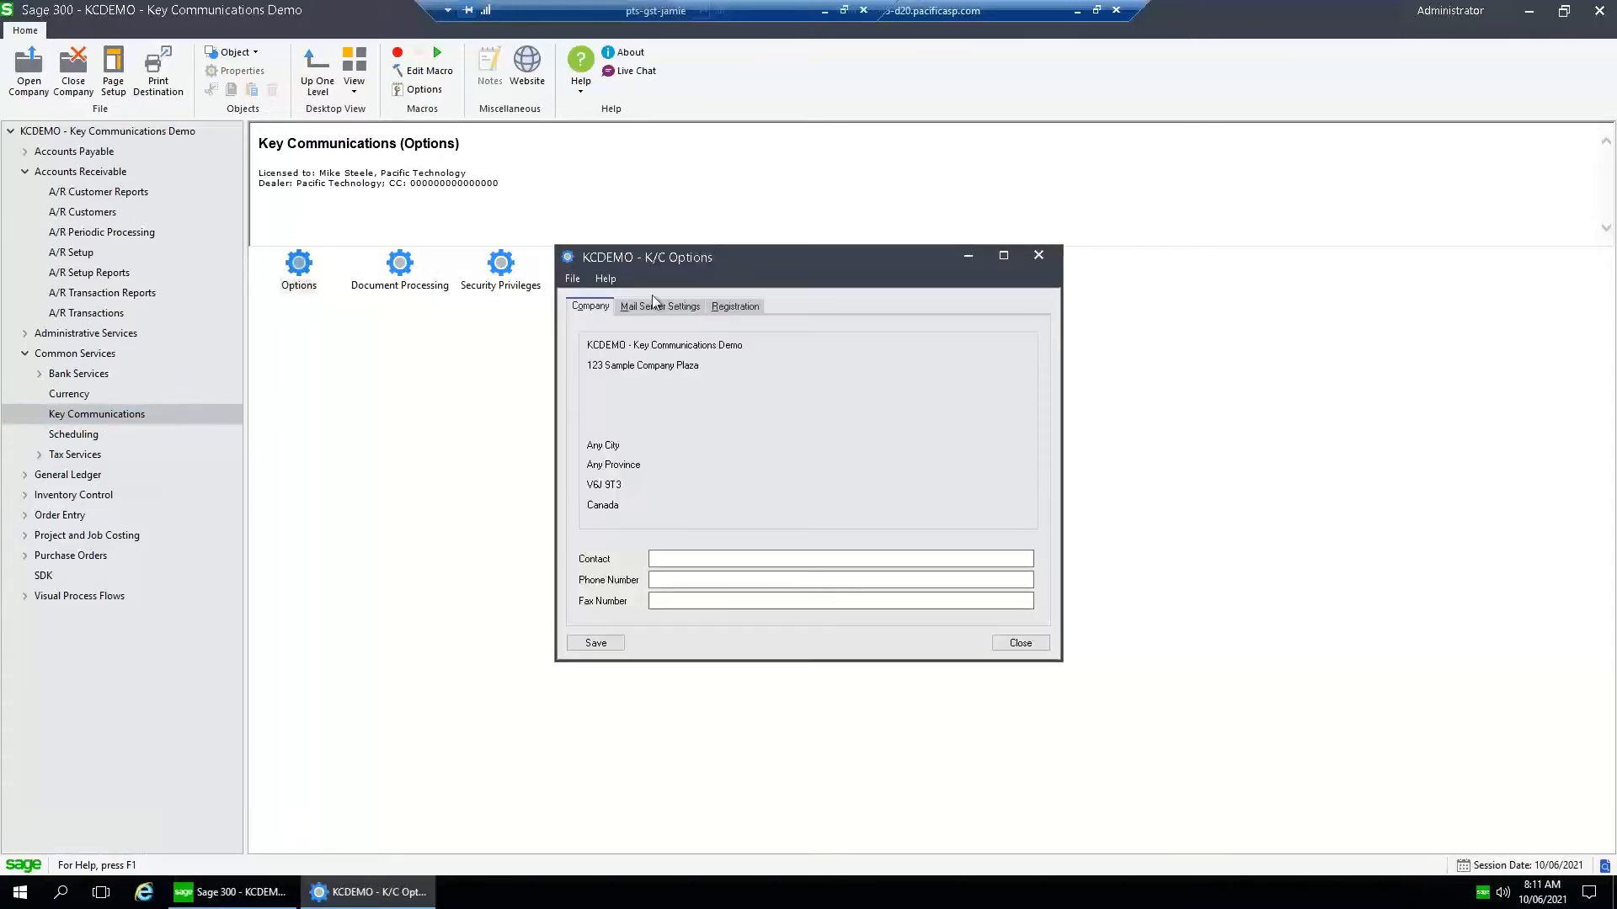
pyautogui.click(654, 307)
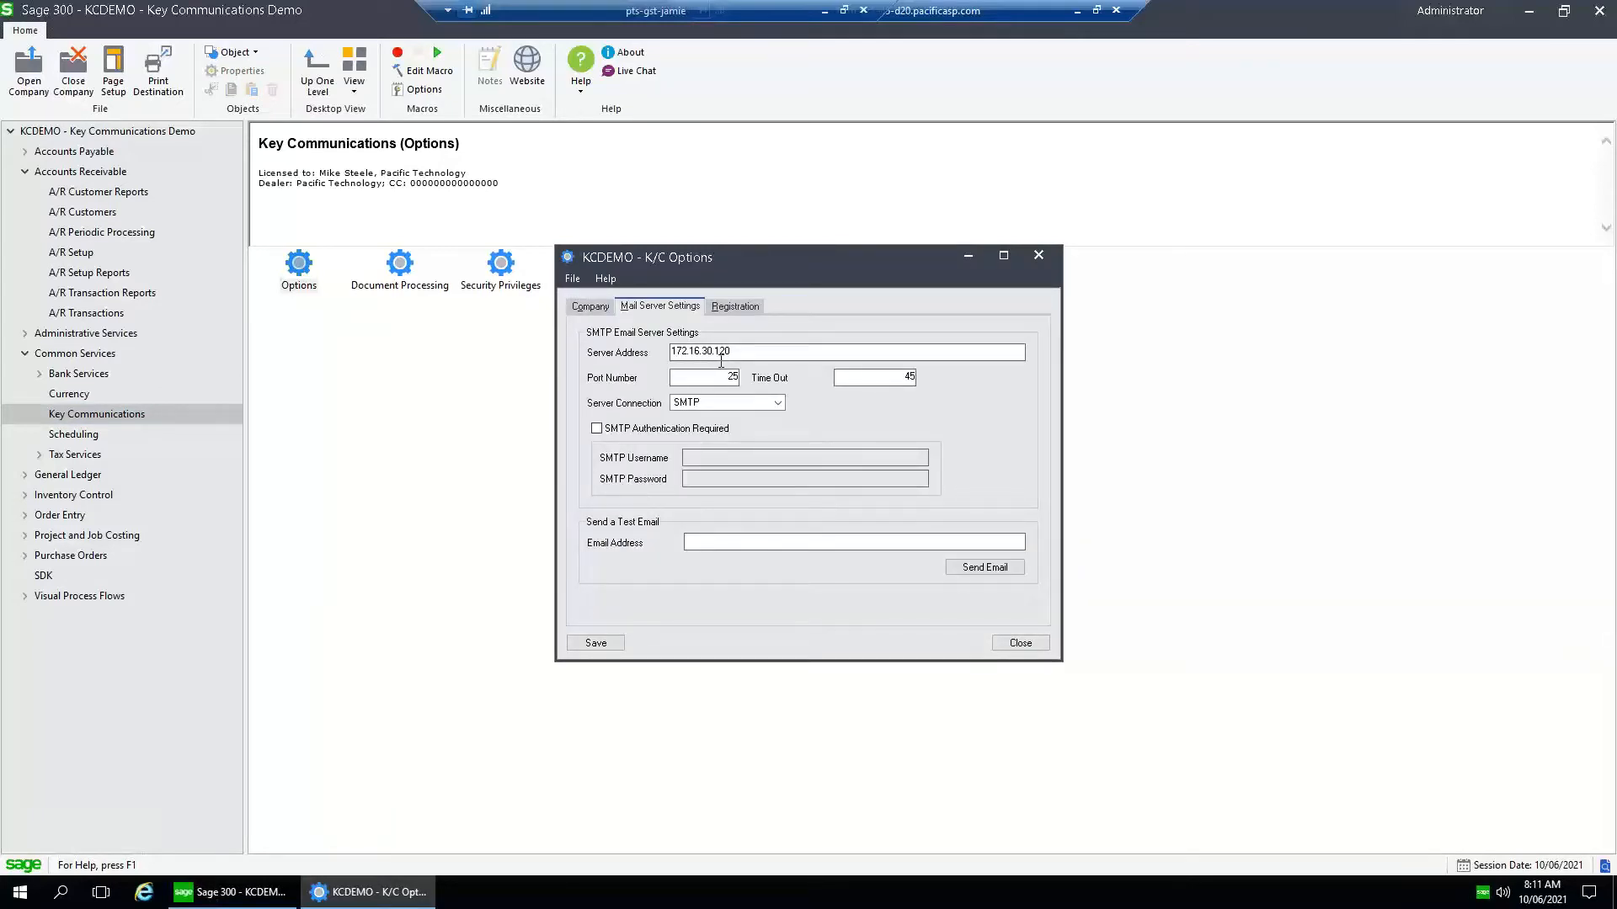
pyautogui.click(1019, 643)
# Open the Key Communications Document Processing setup at full size and examine the listed document types
pyautogui.click(405, 267)
pyautogui.doubleClick(402, 266)
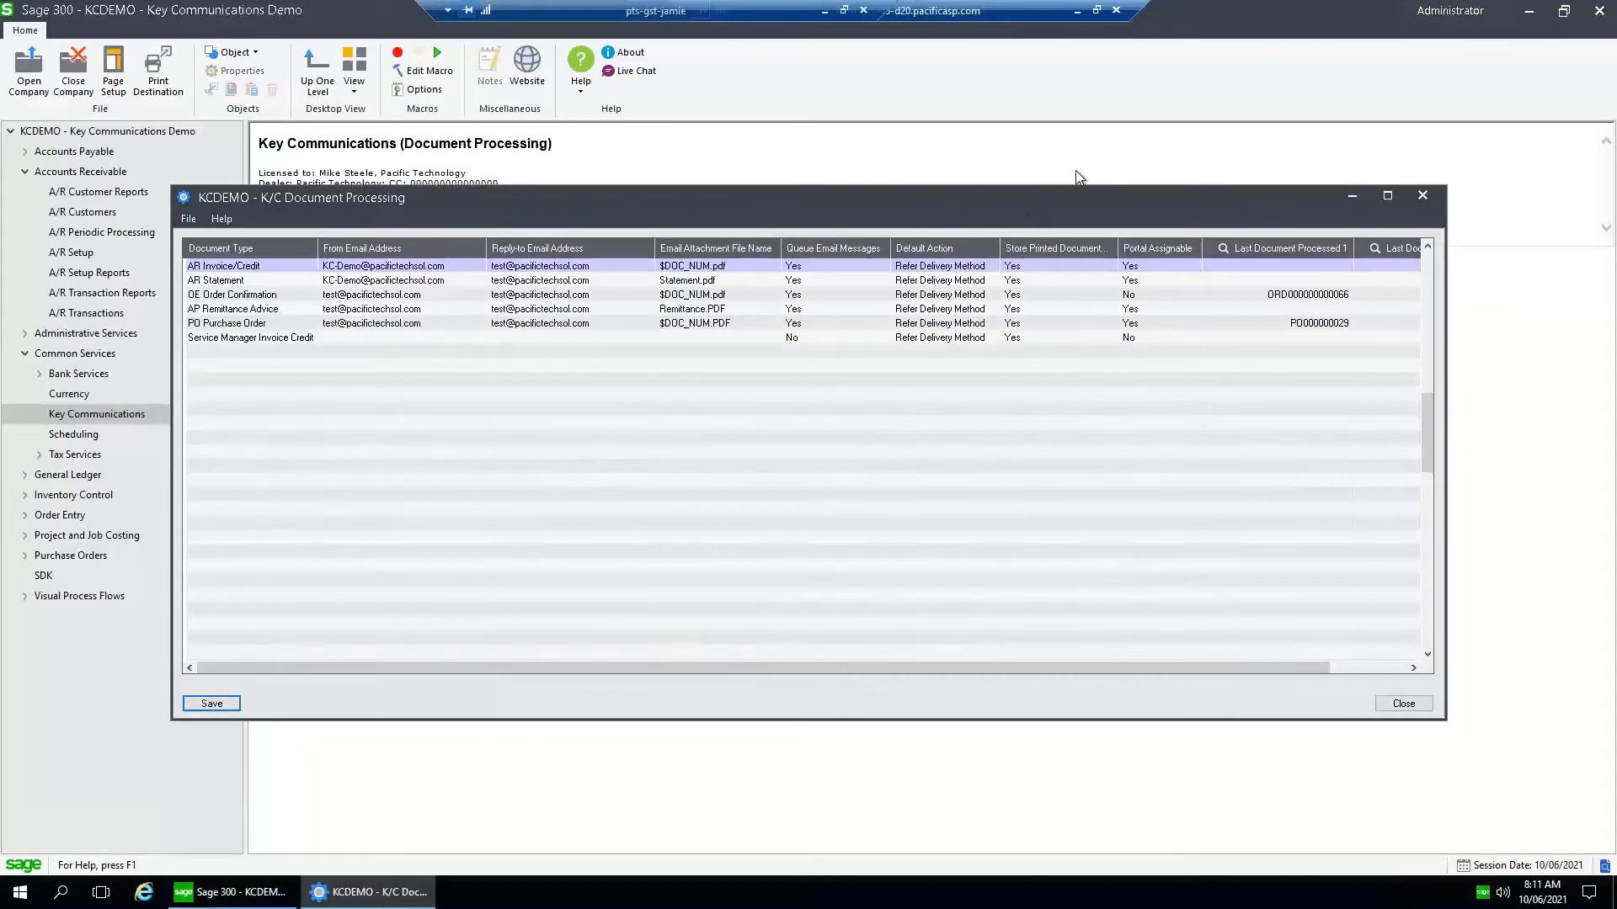
pyautogui.doubleClick(1076, 196)
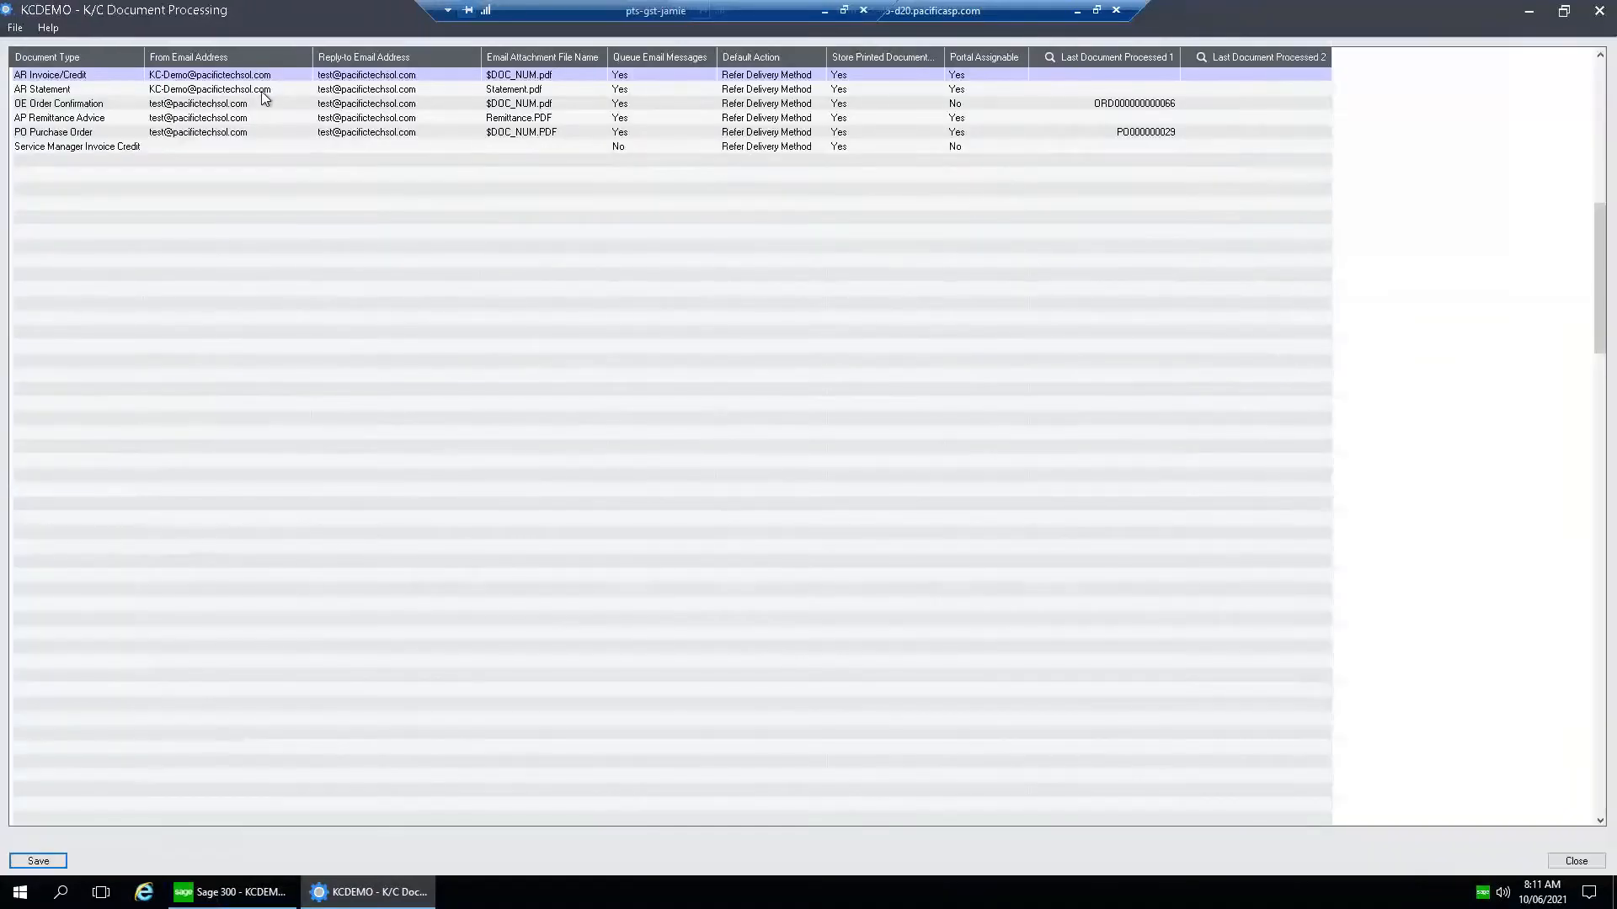
pyautogui.click(114, 81)
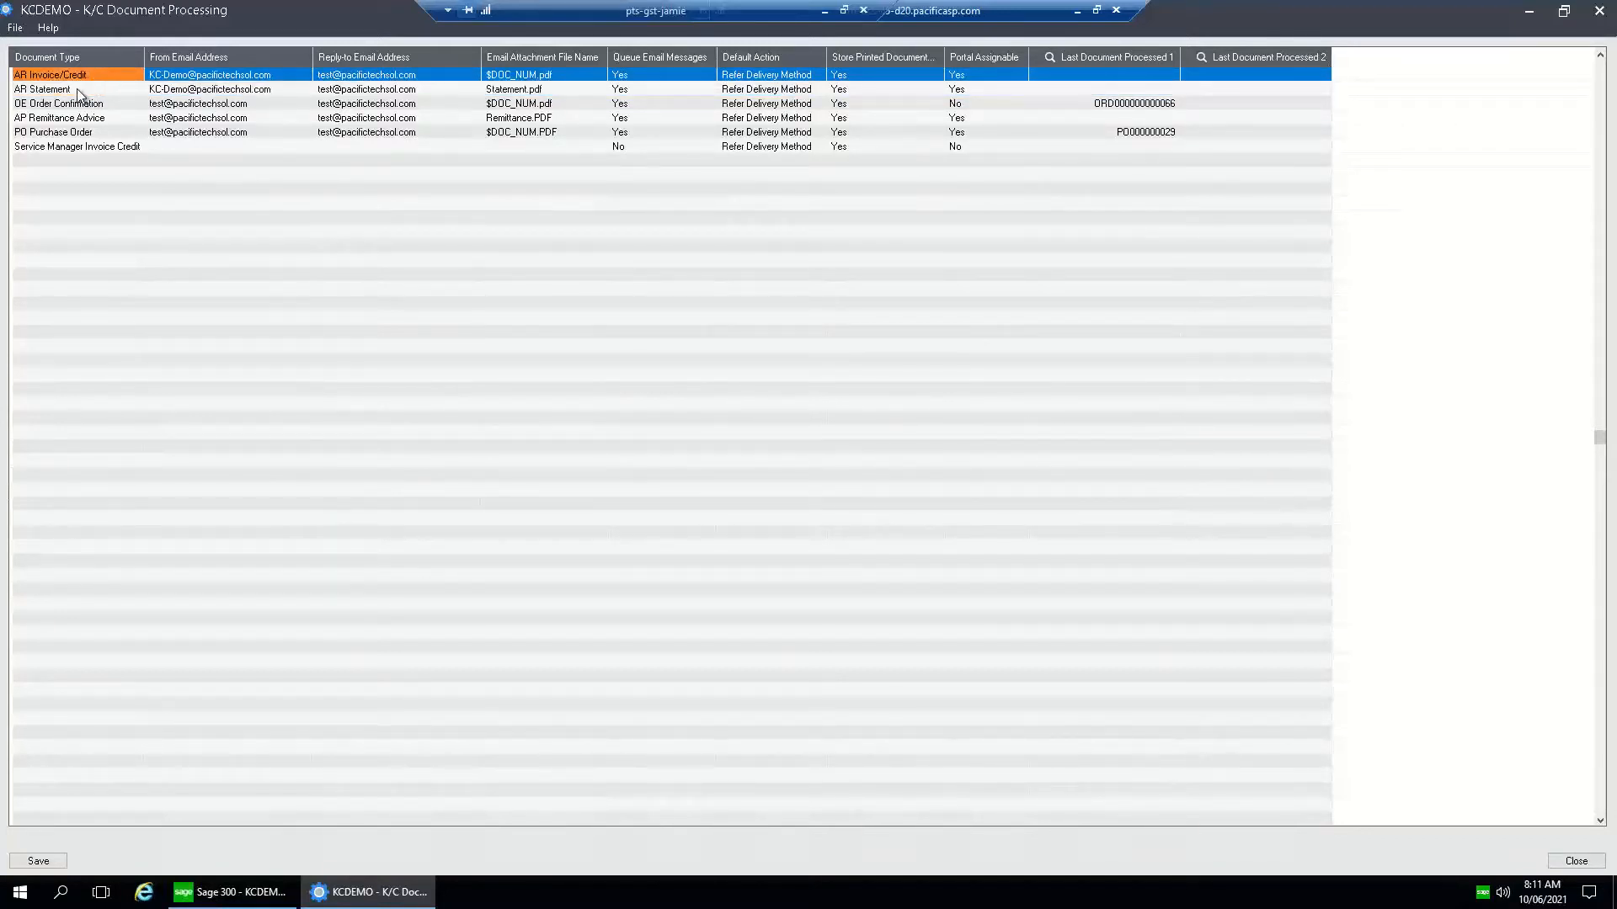
pyautogui.click(89, 104)
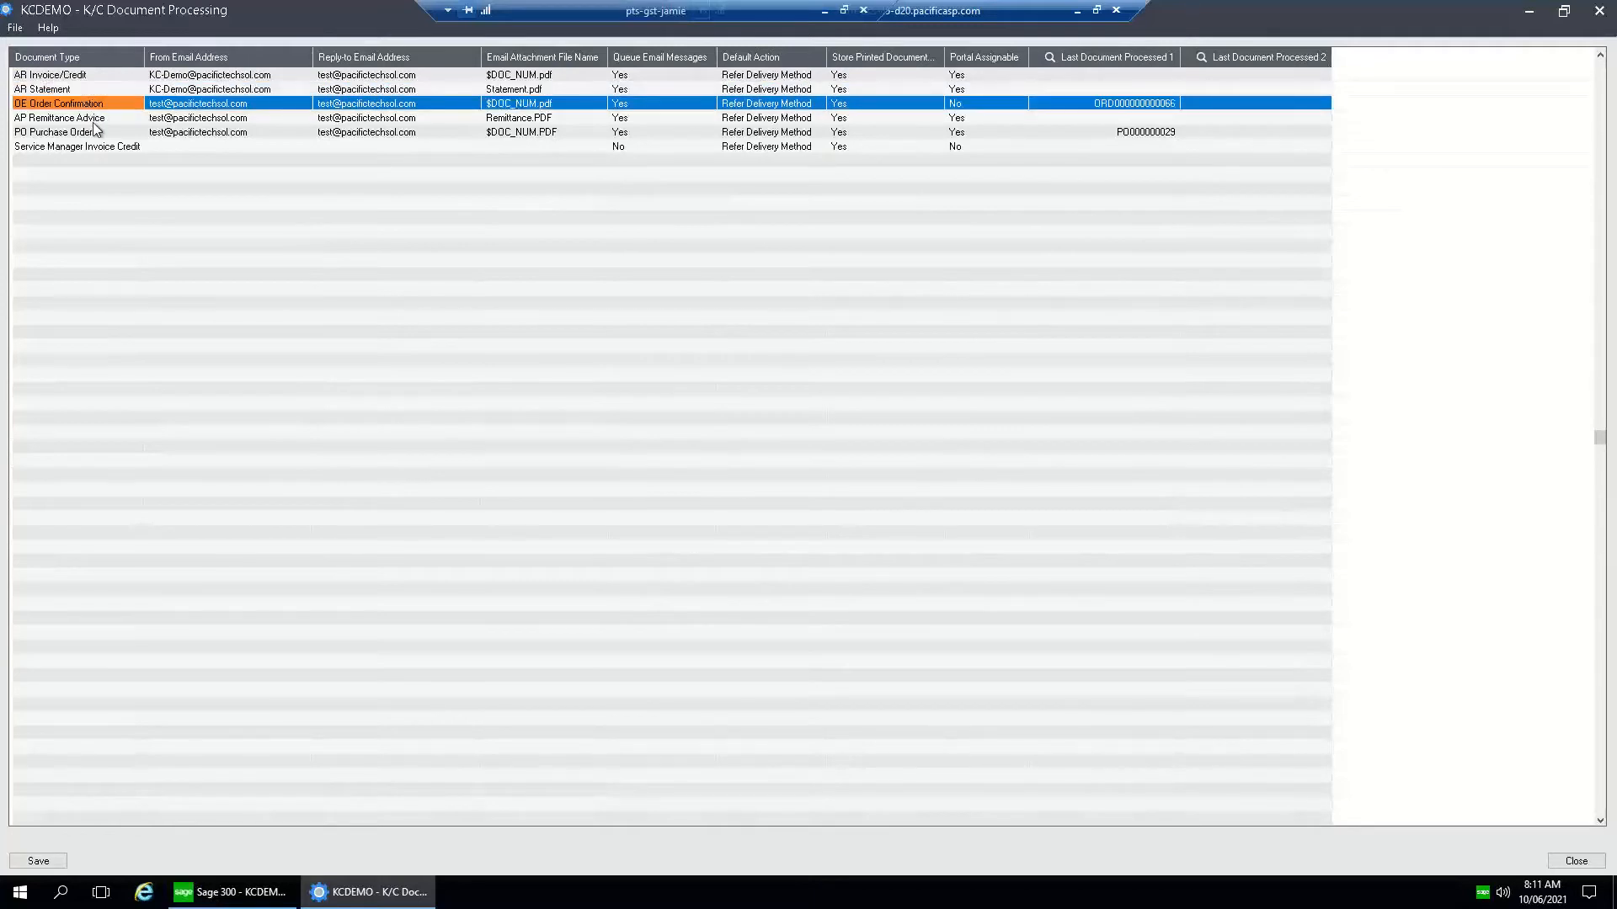
pyautogui.click(118, 77)
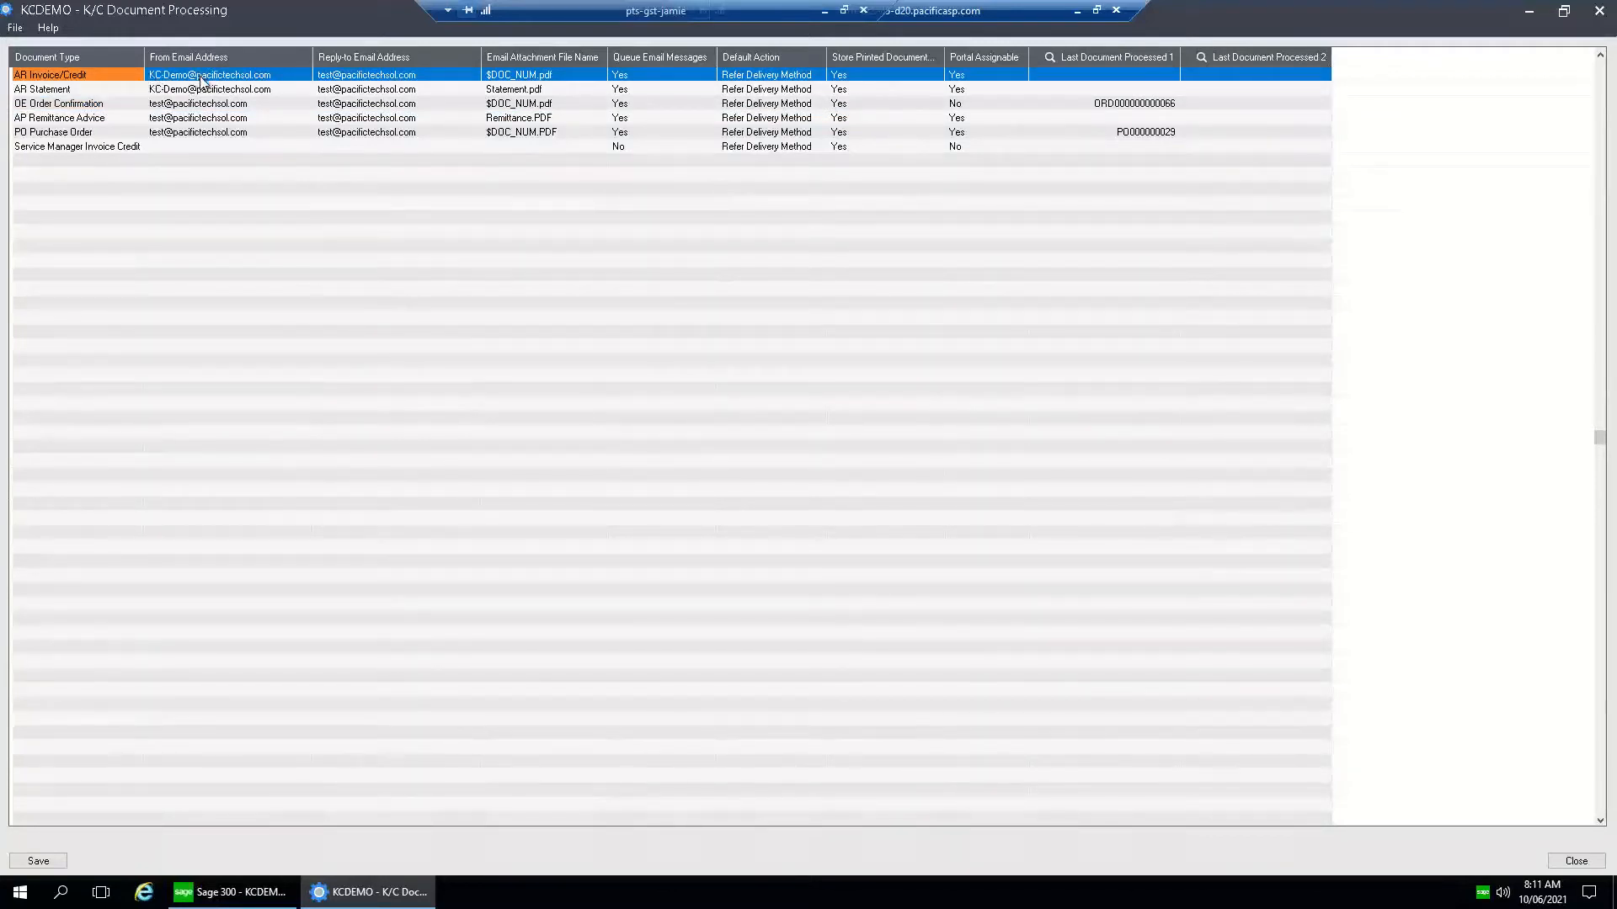
# Examine the From address, attachment file name and email queue settings for AR invoices and statements, and close Document Processing
pyautogui.click(202, 78)
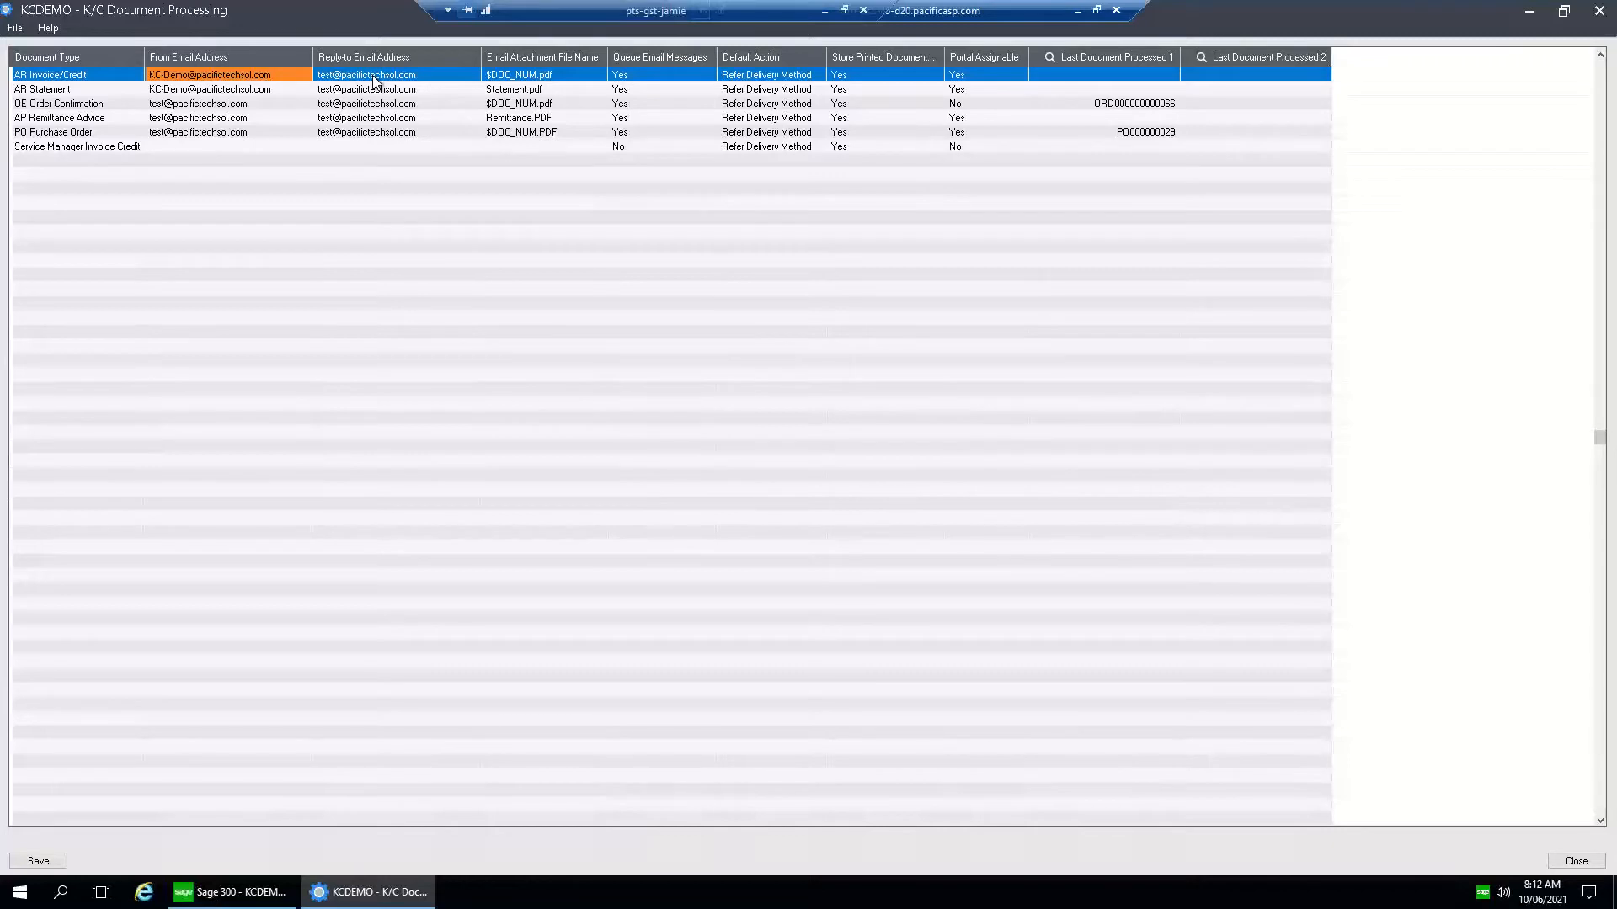
pyautogui.click(261, 93)
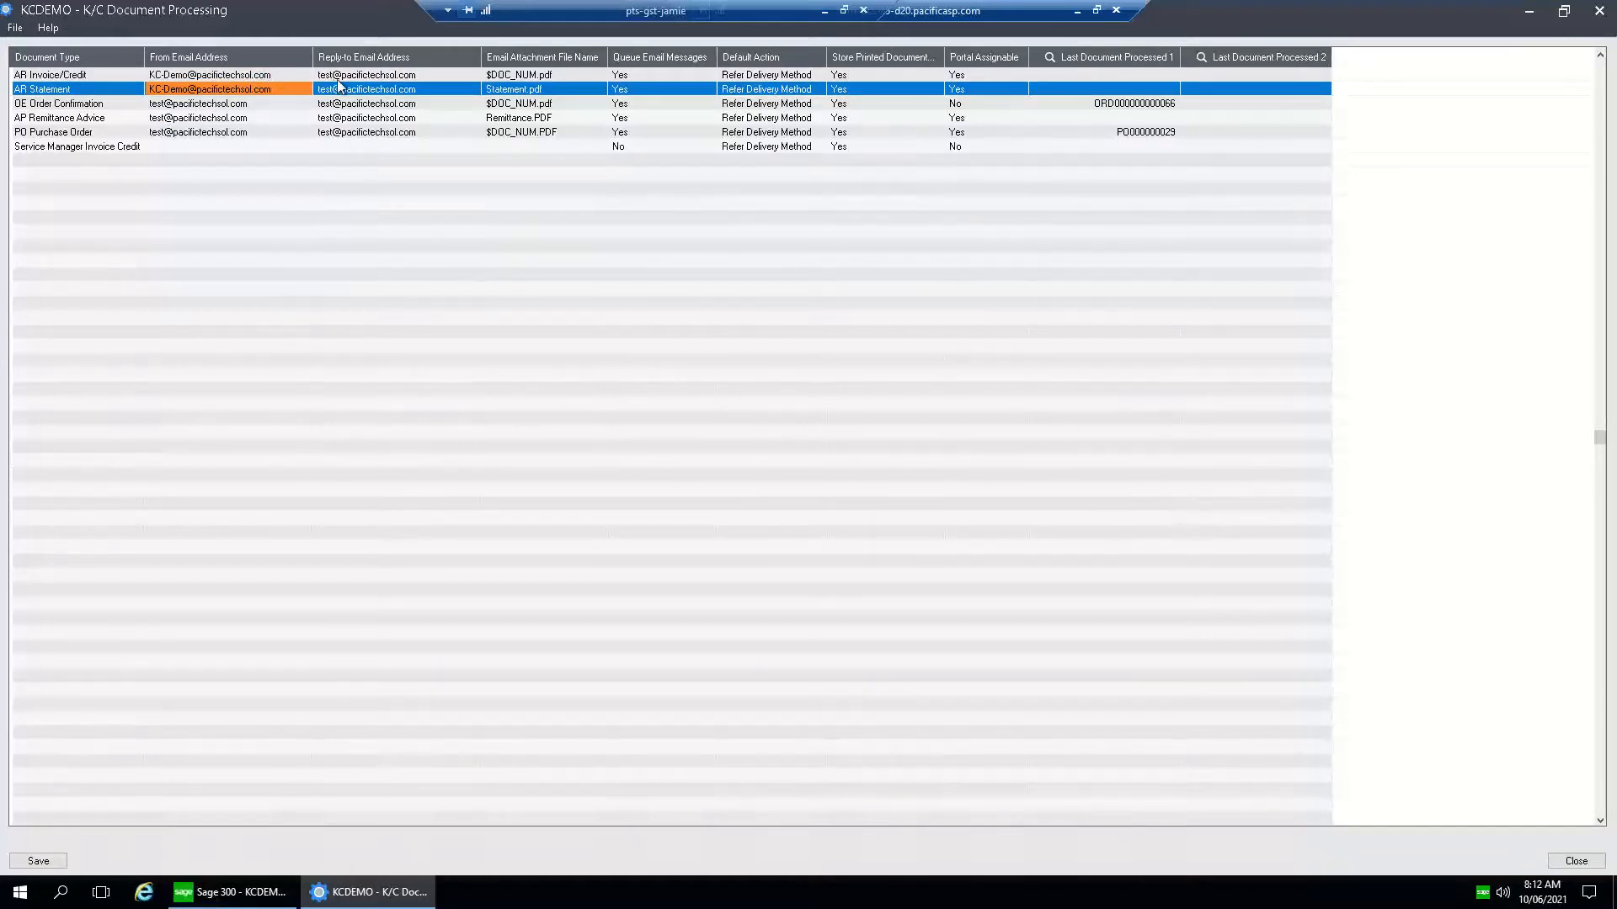
pyautogui.click(531, 76)
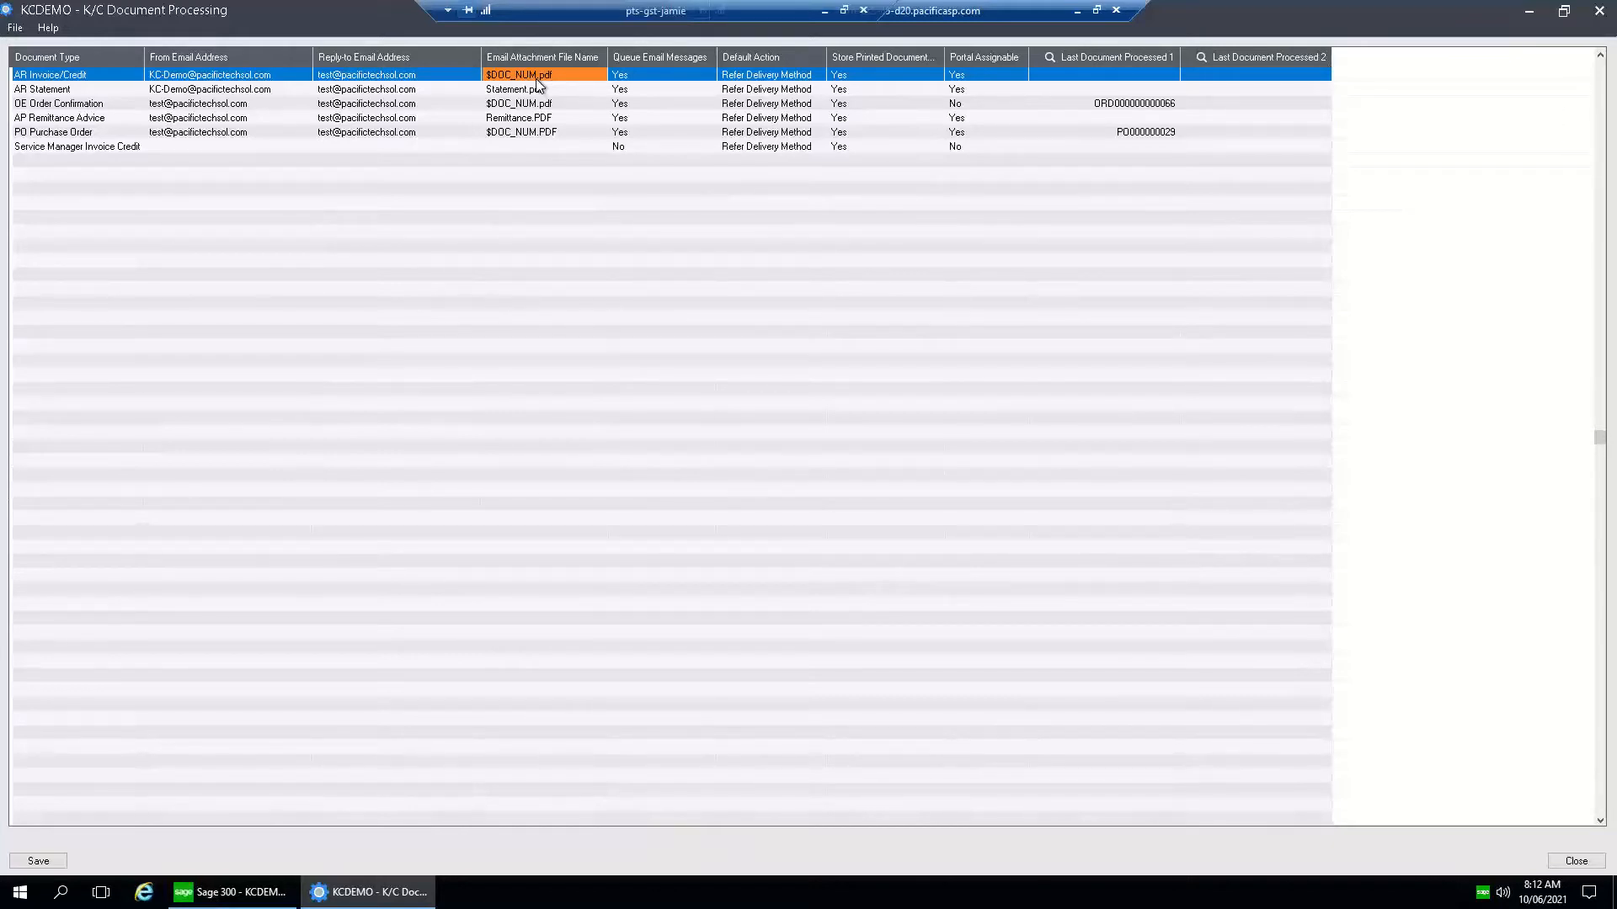
pyautogui.click(650, 74)
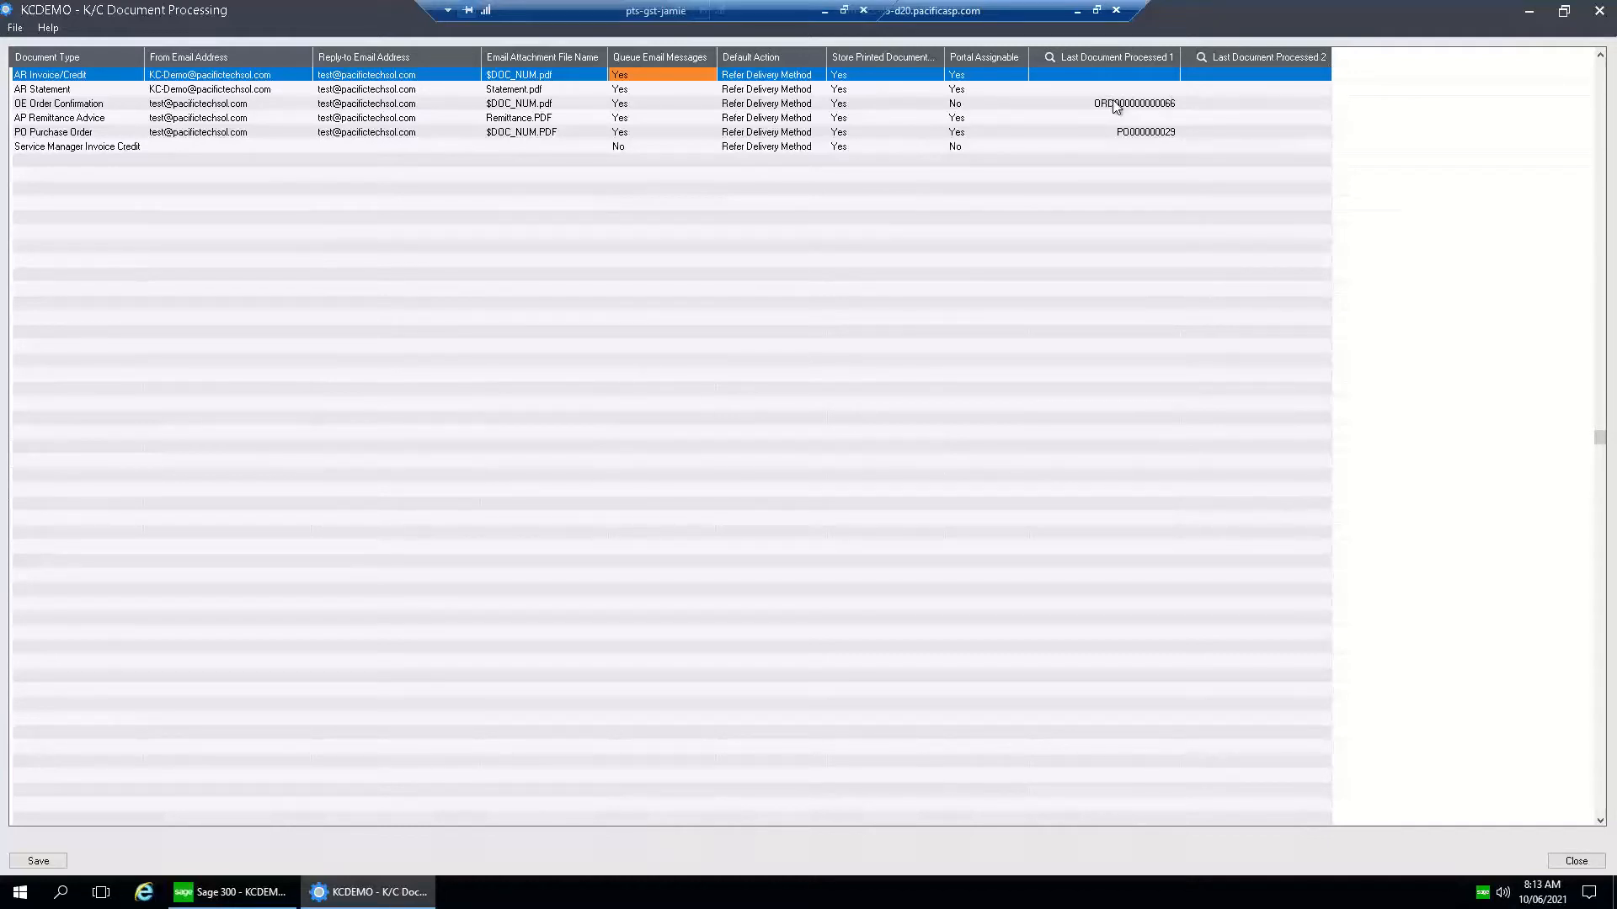
pyautogui.click(1599, 11)
# Open the Key Communications email messages and display the plain-text message ARINVCDT for AR Invoices / Credits
pyautogui.doubleClick(604, 265)
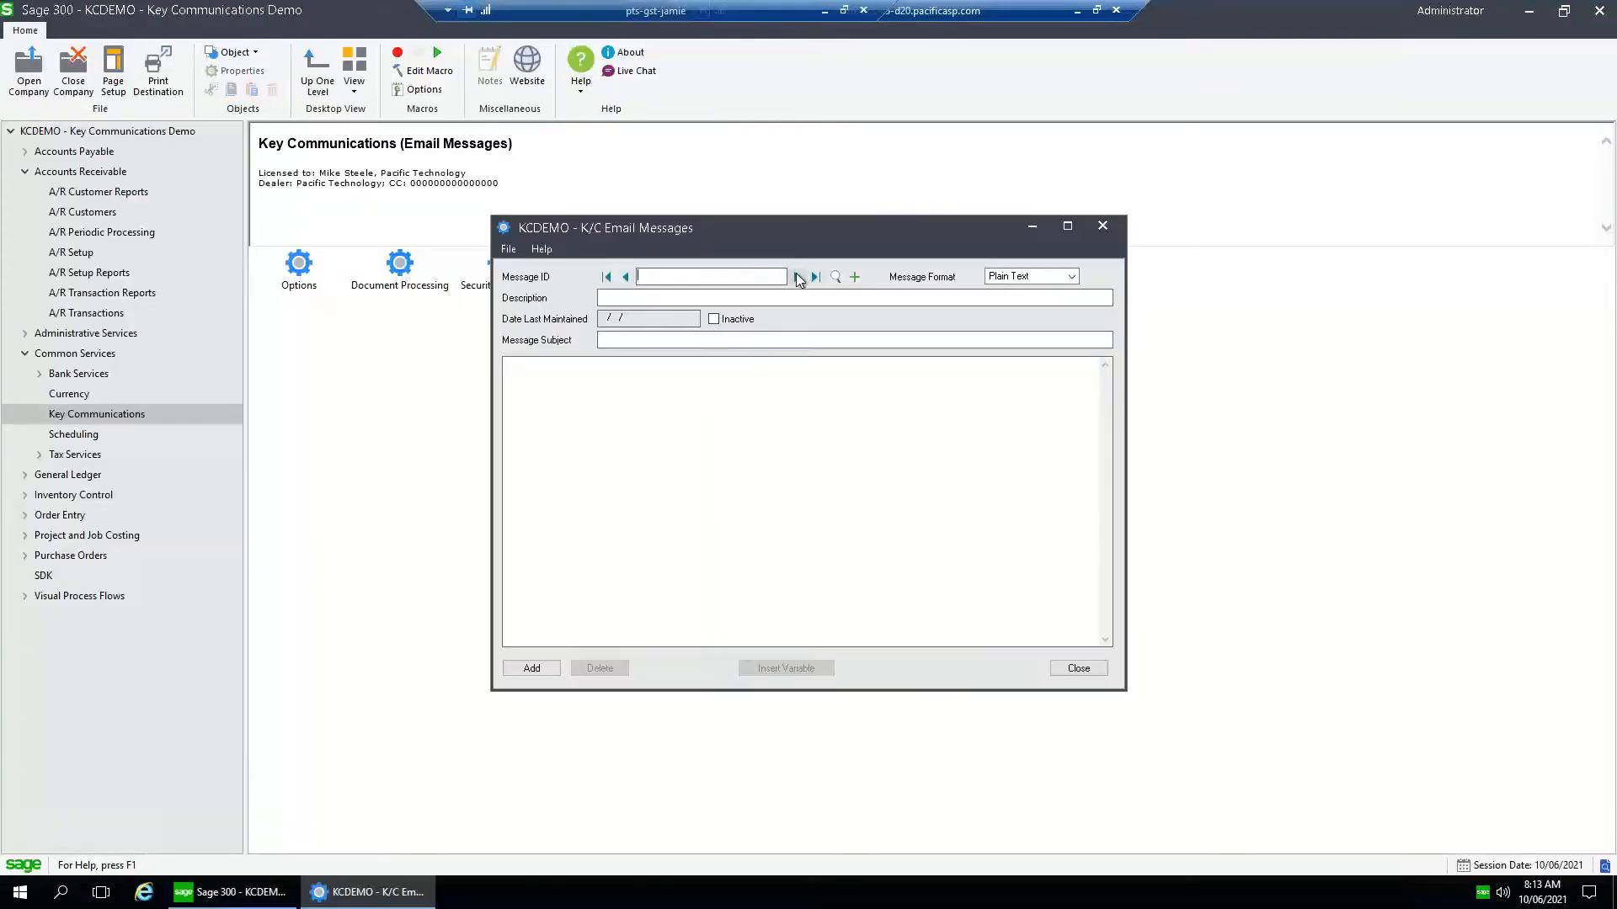
pyautogui.click(799, 277)
pyautogui.click(800, 277)
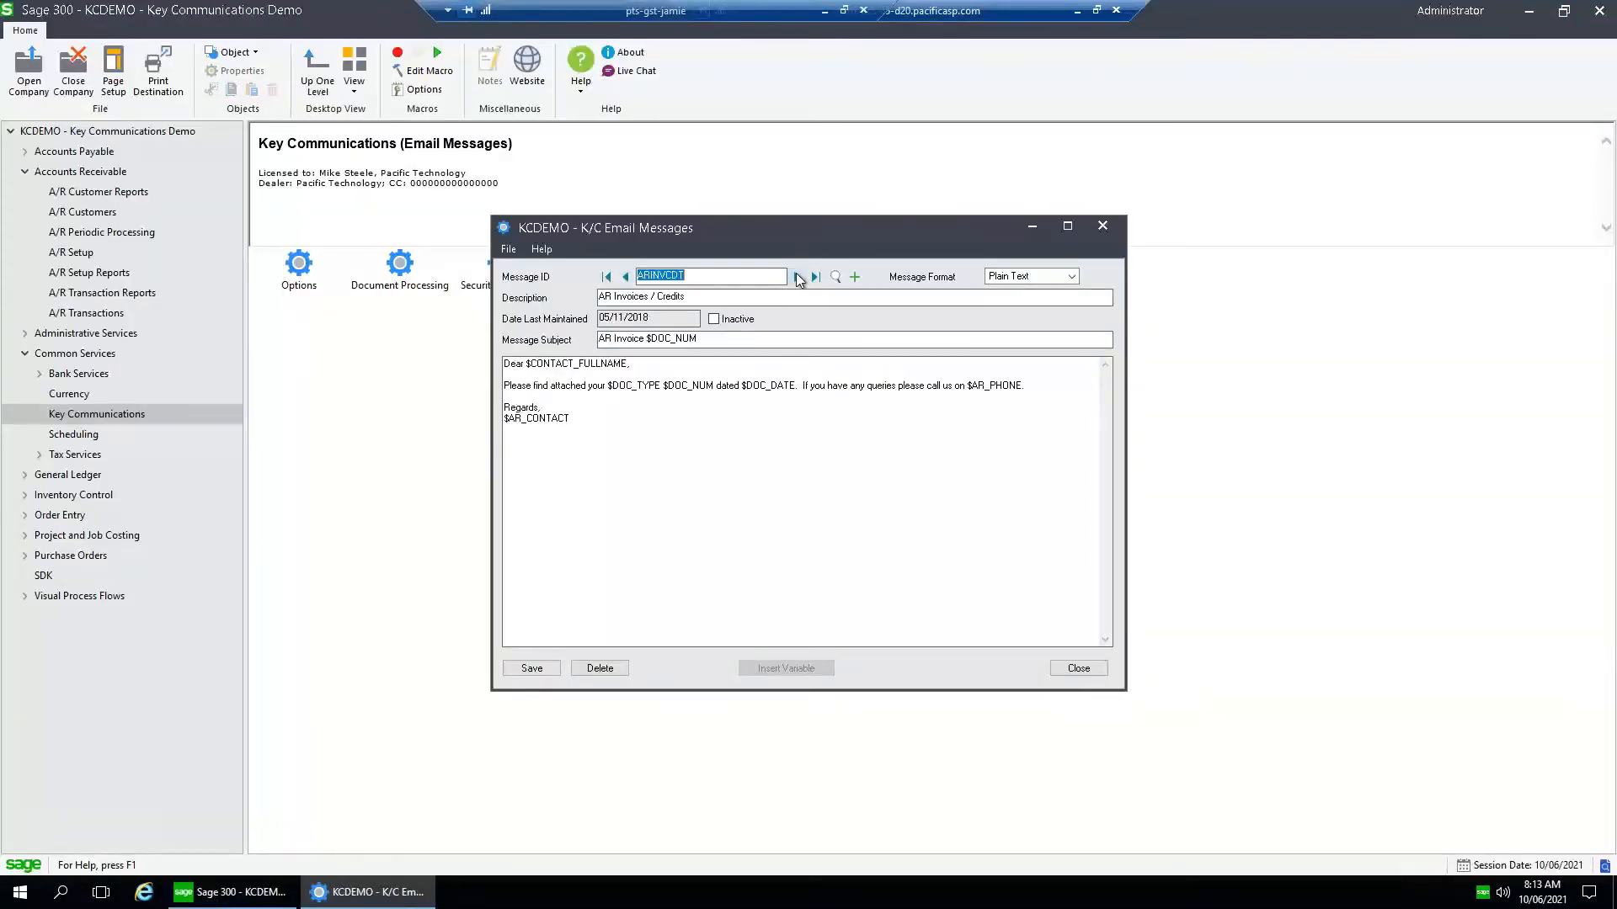
pyautogui.moveTo(791, 228); pyautogui.dragTo(800, 192)
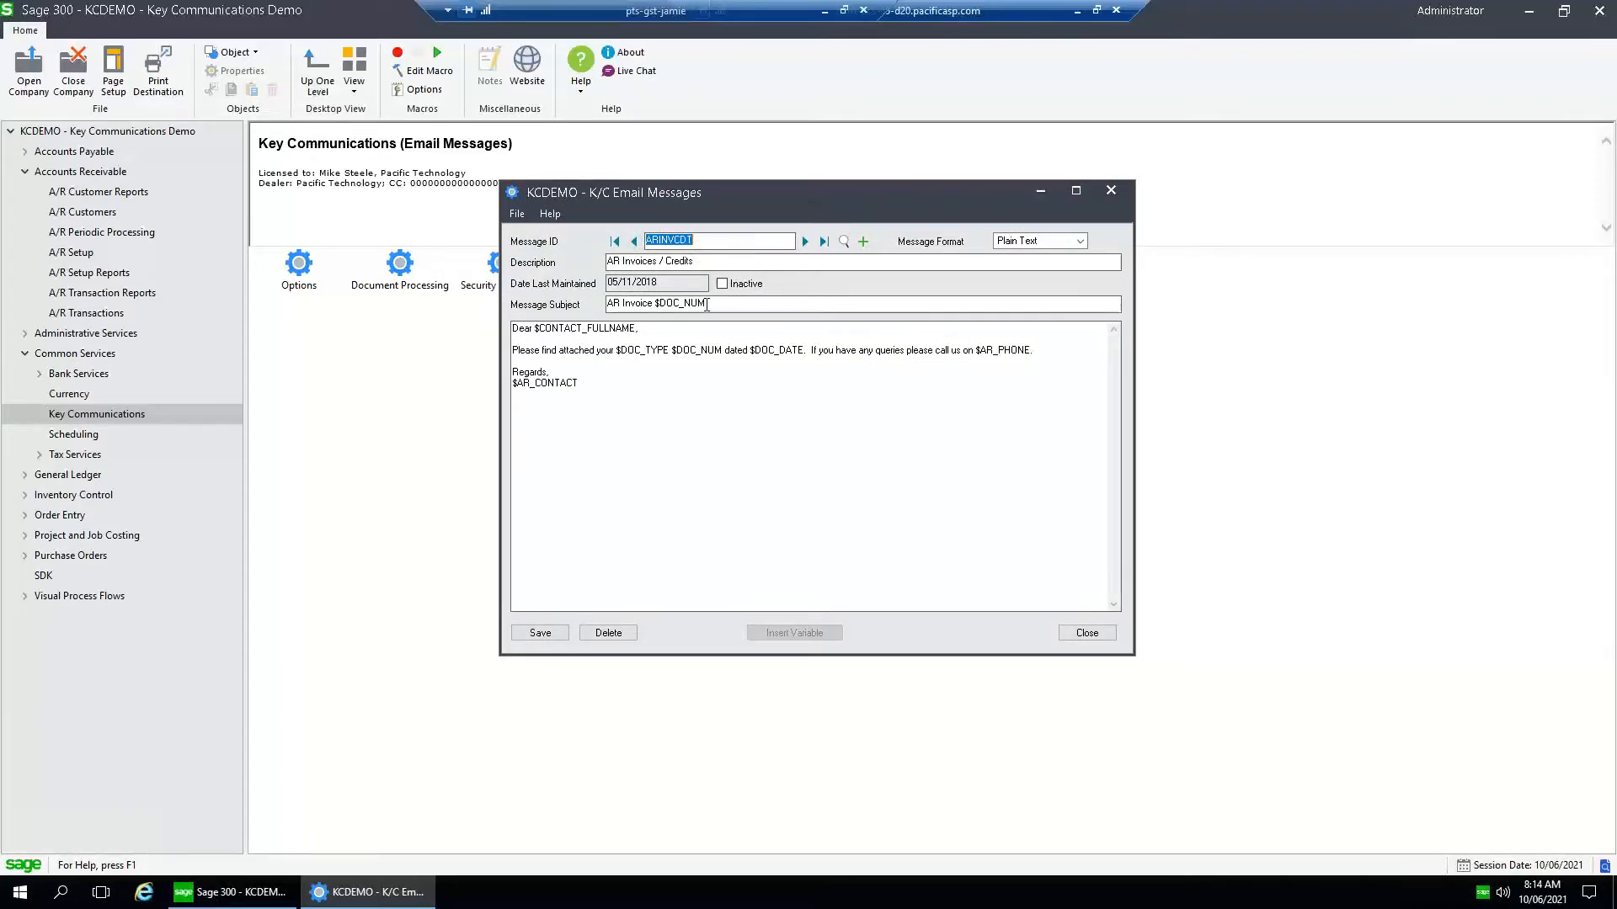
# View the variables available for insertion into the ARINVCDT message body, and close the variable list
pyautogui.click(588, 328)
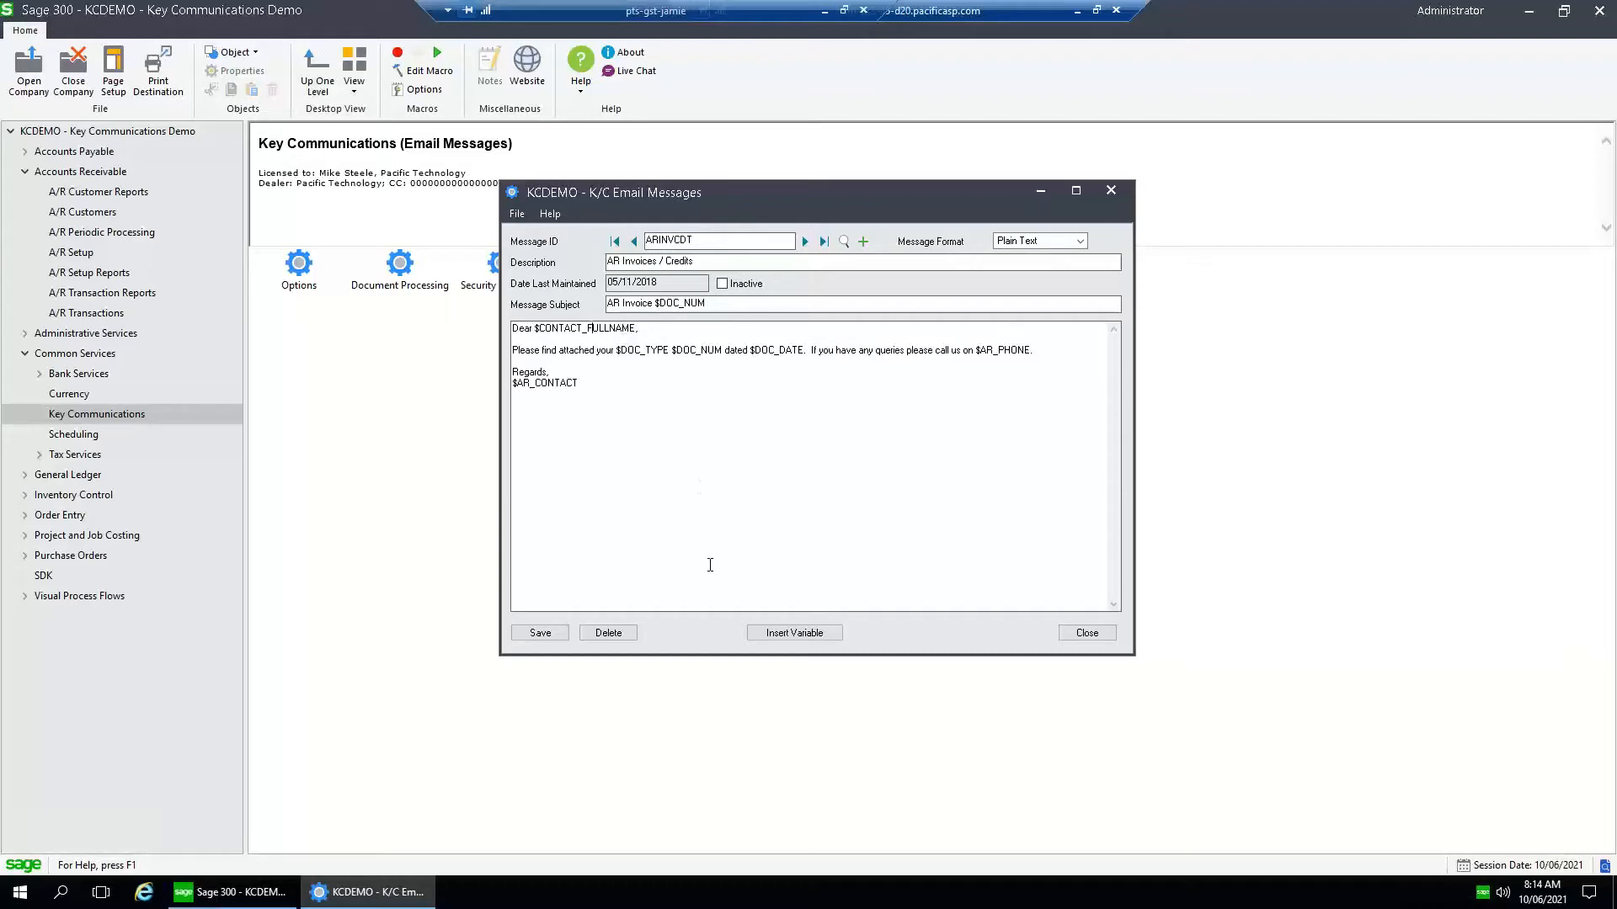
pyautogui.click(796, 633)
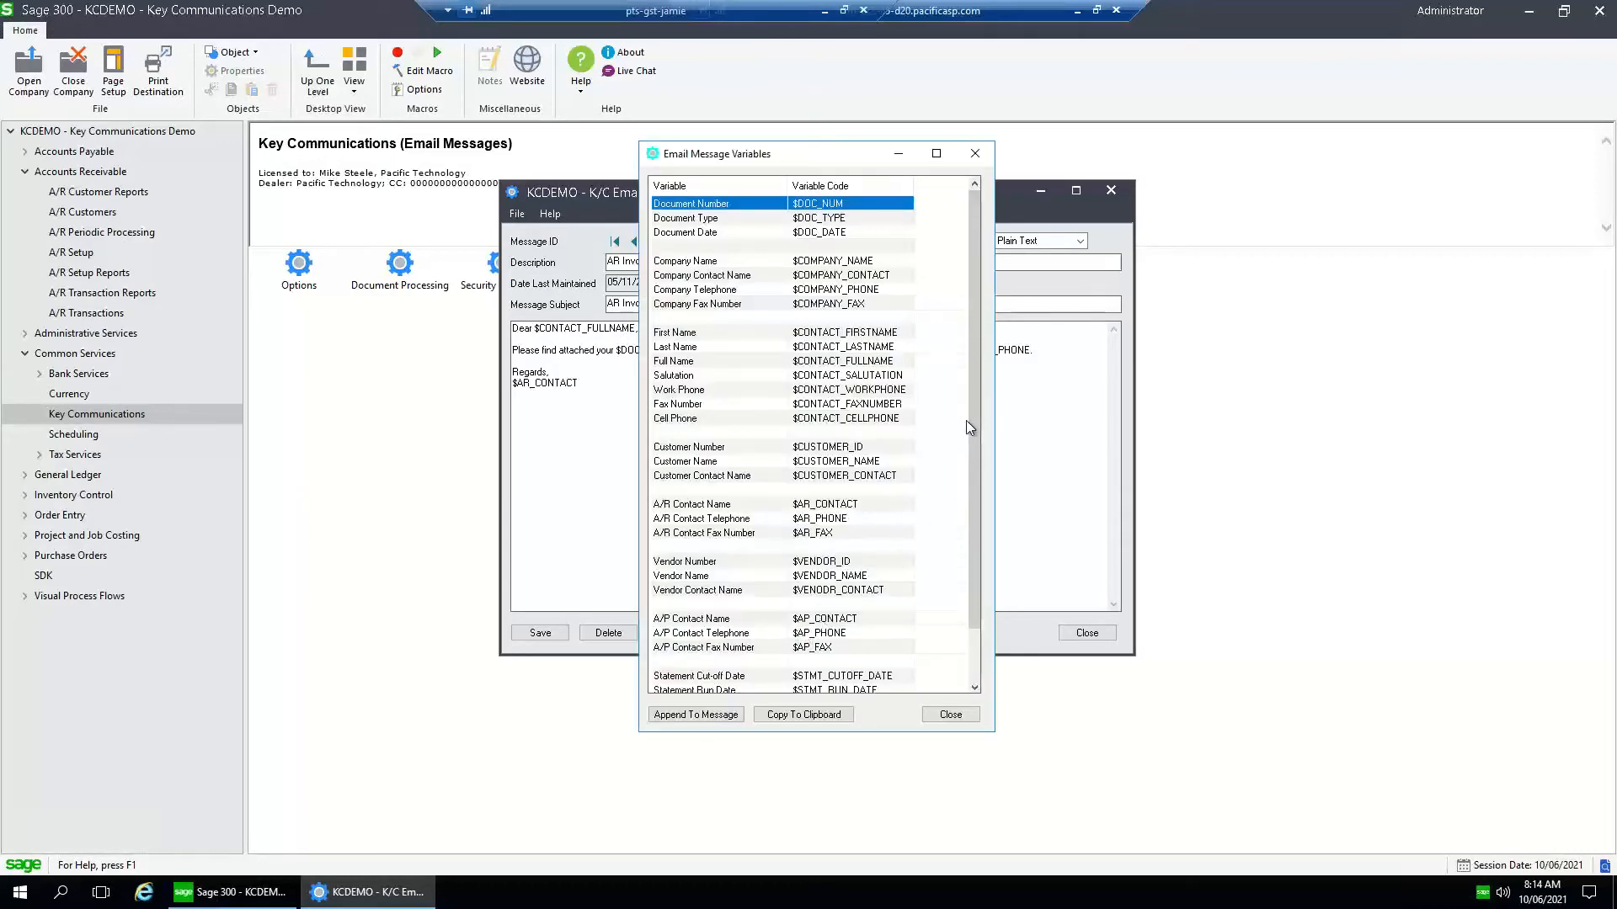
pyautogui.moveTo(969, 411)
pyautogui.mouseDown()
pyautogui.moveTo(972, 479)
pyautogui.moveTo(974, 421)
pyautogui.mouseUp()
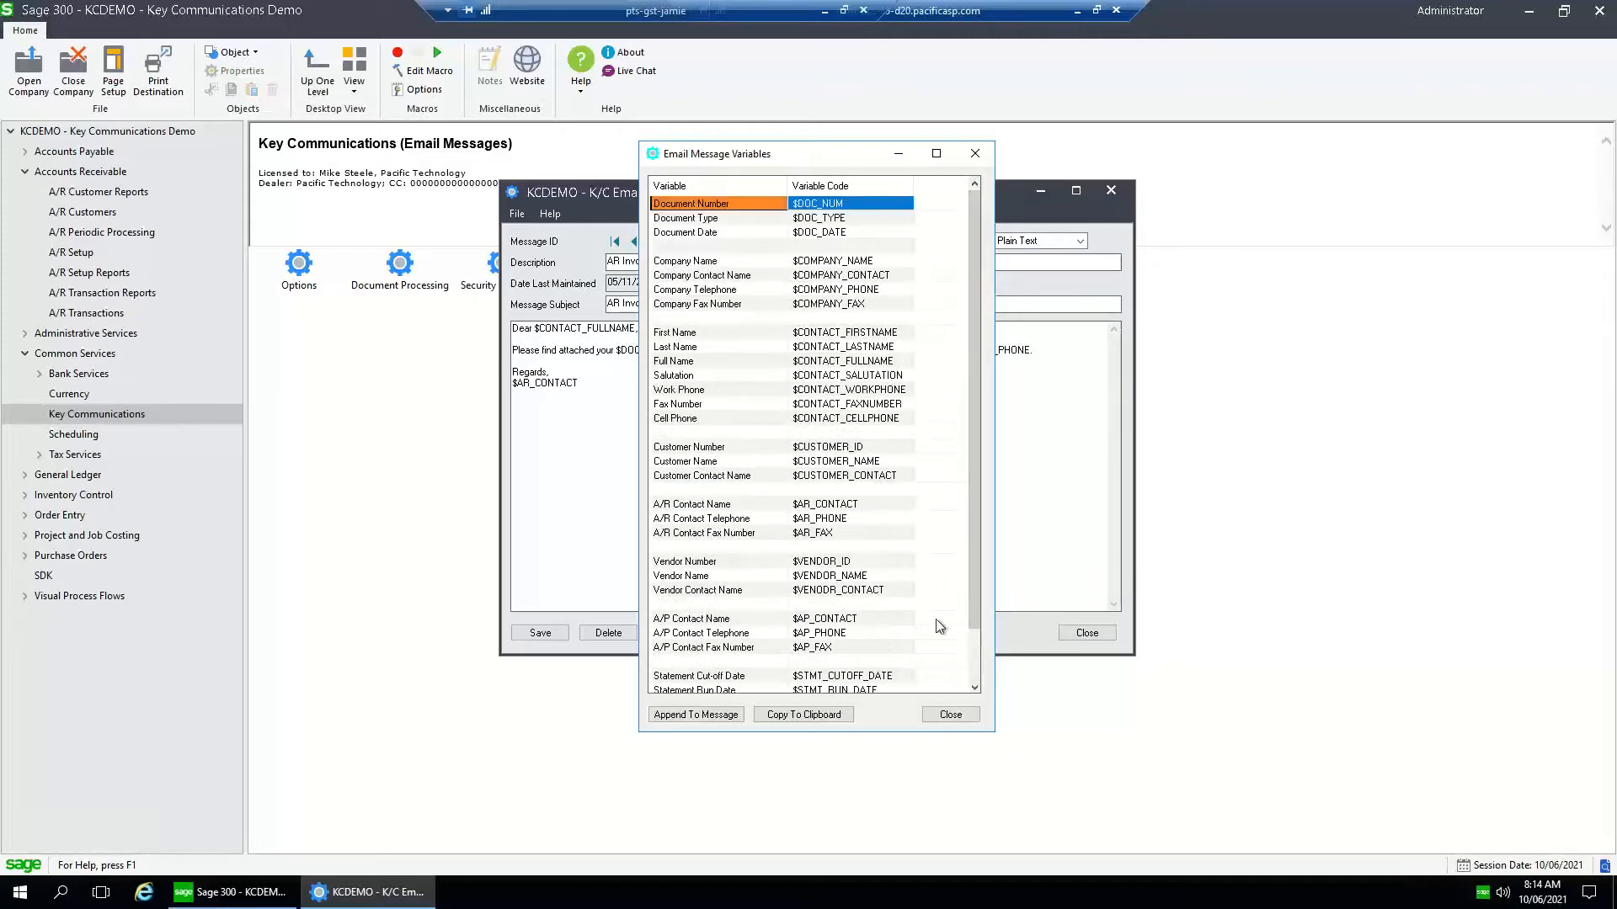
pyautogui.click(951, 715)
# Check the available message formats, view the HTML message ARINVCDTHTML, and close the email messages
pyautogui.click(1079, 241)
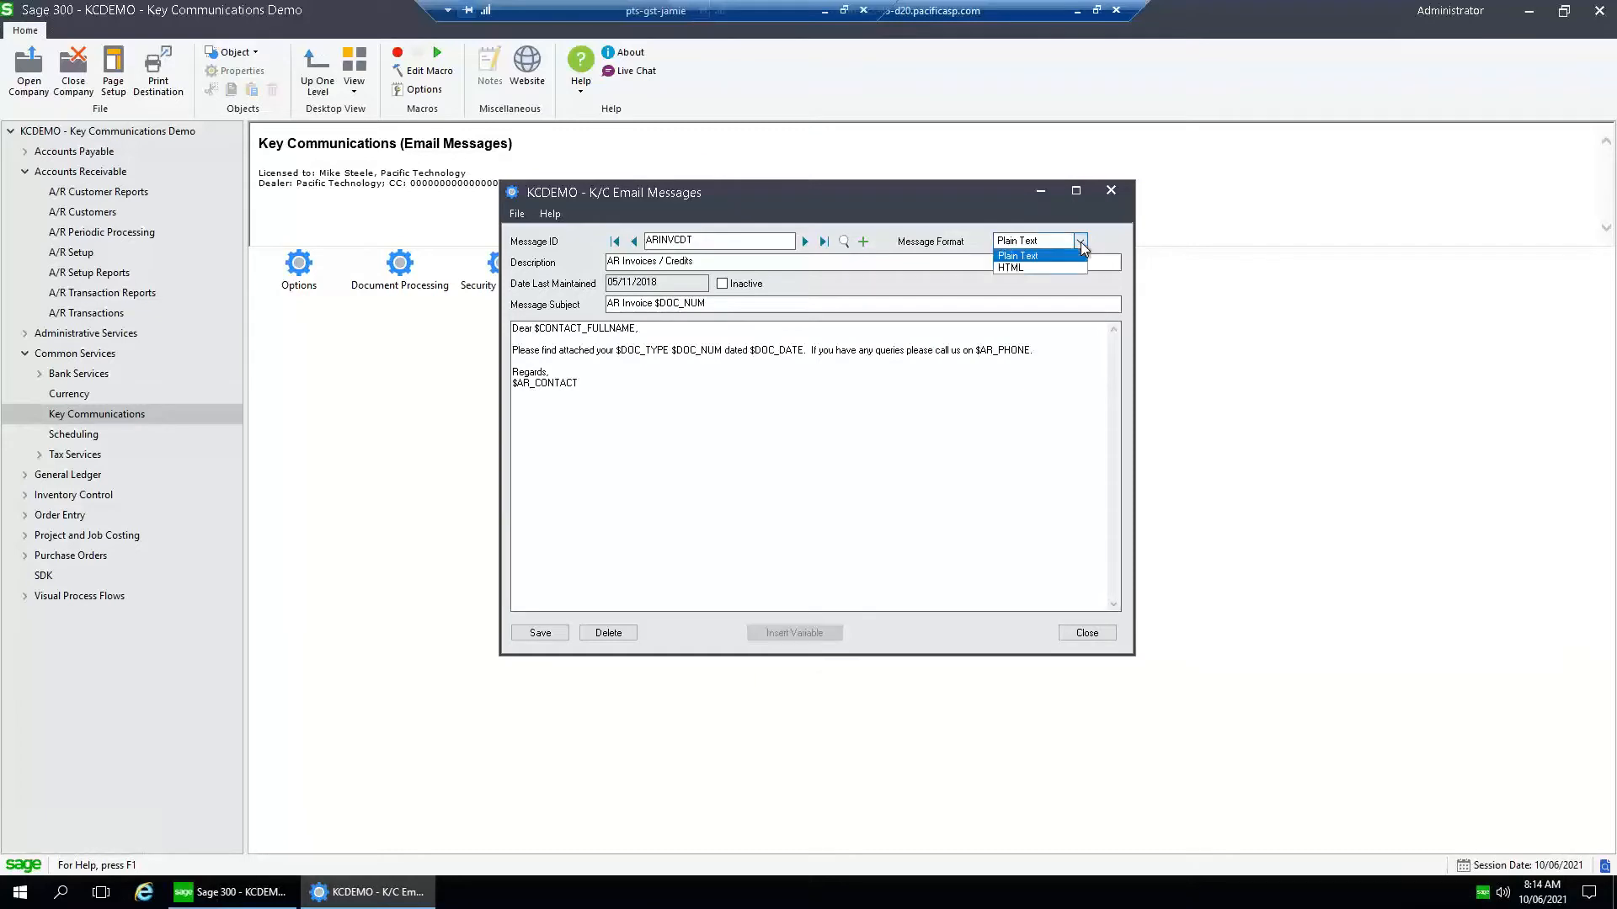
pyautogui.click(1080, 241)
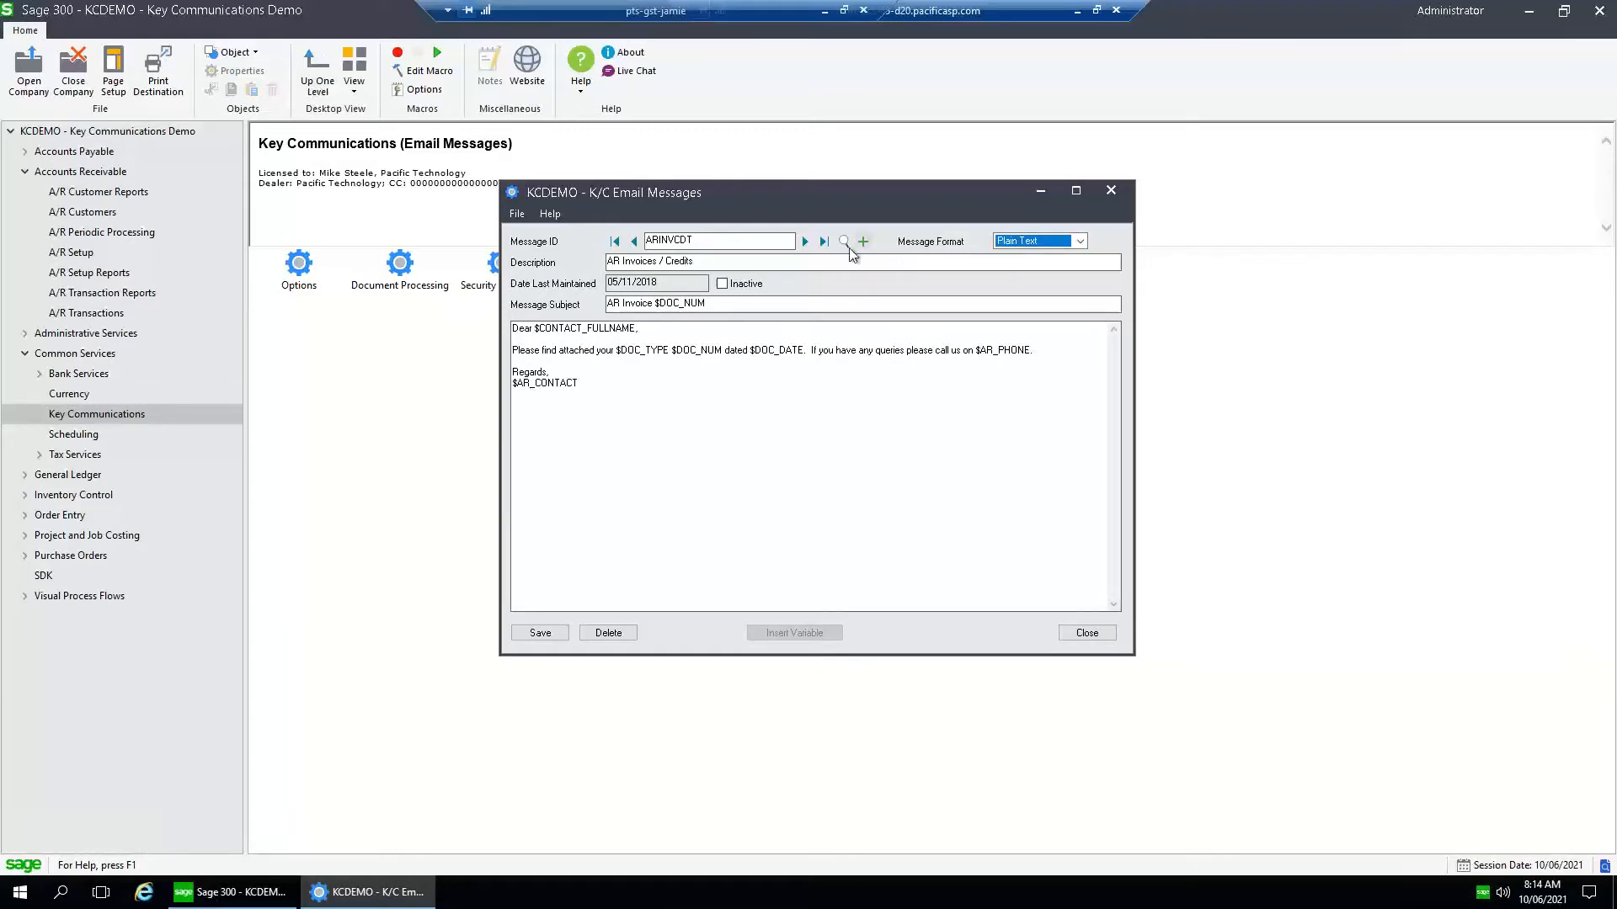
pyautogui.click(805, 241)
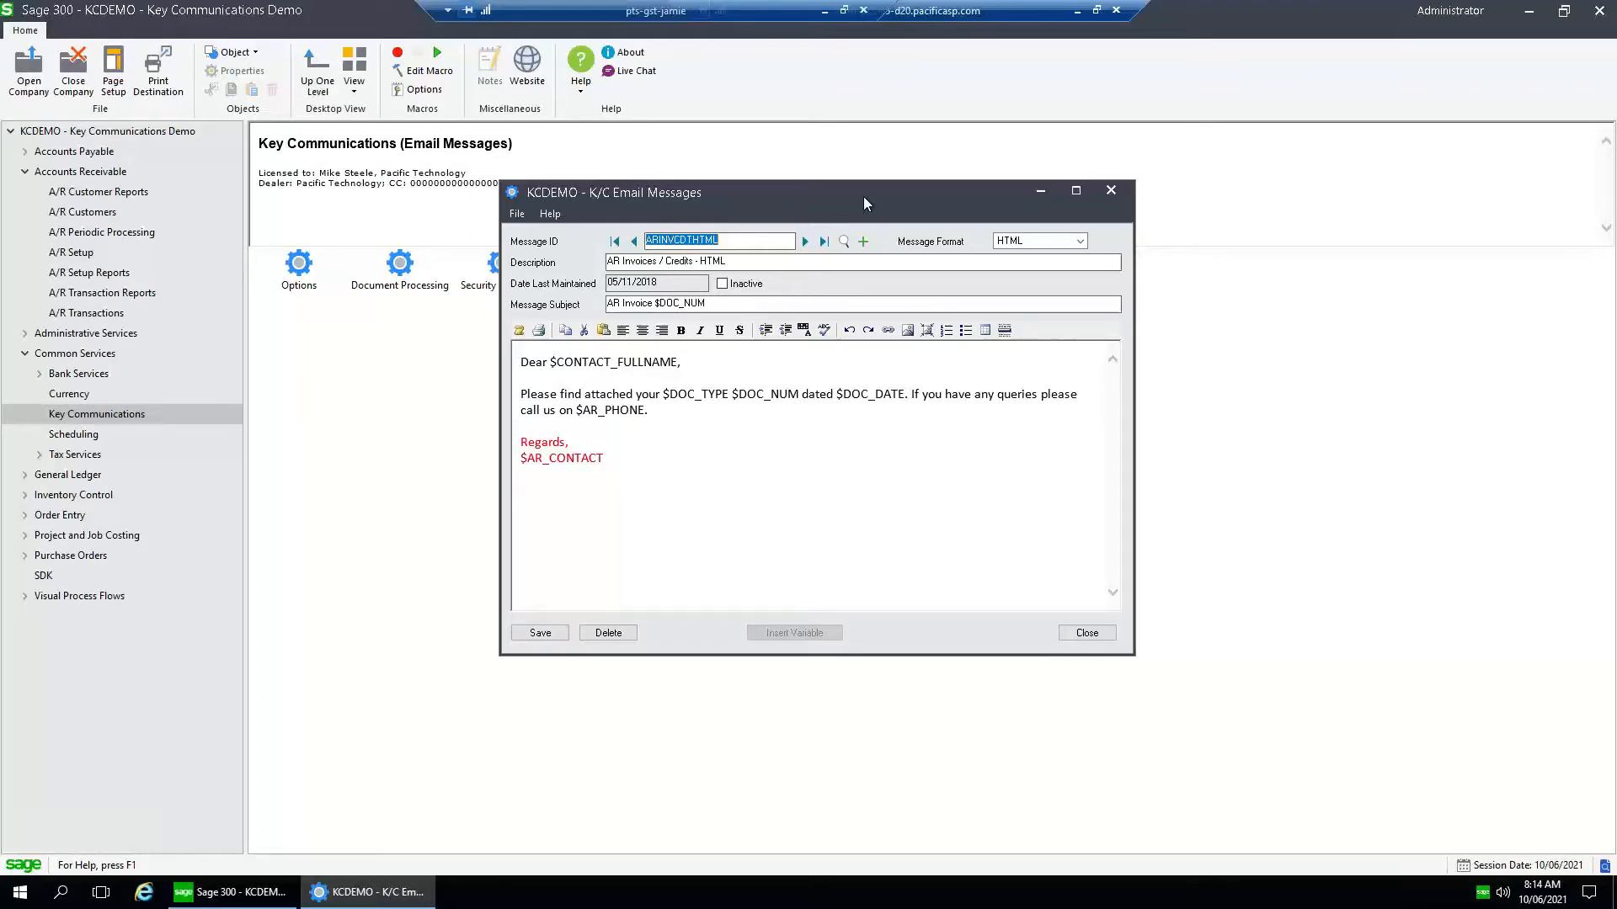
pyautogui.click(1111, 190)
# View the custom document type VMINVCDT in Custom Document Types, and close the window
pyautogui.click(704, 263)
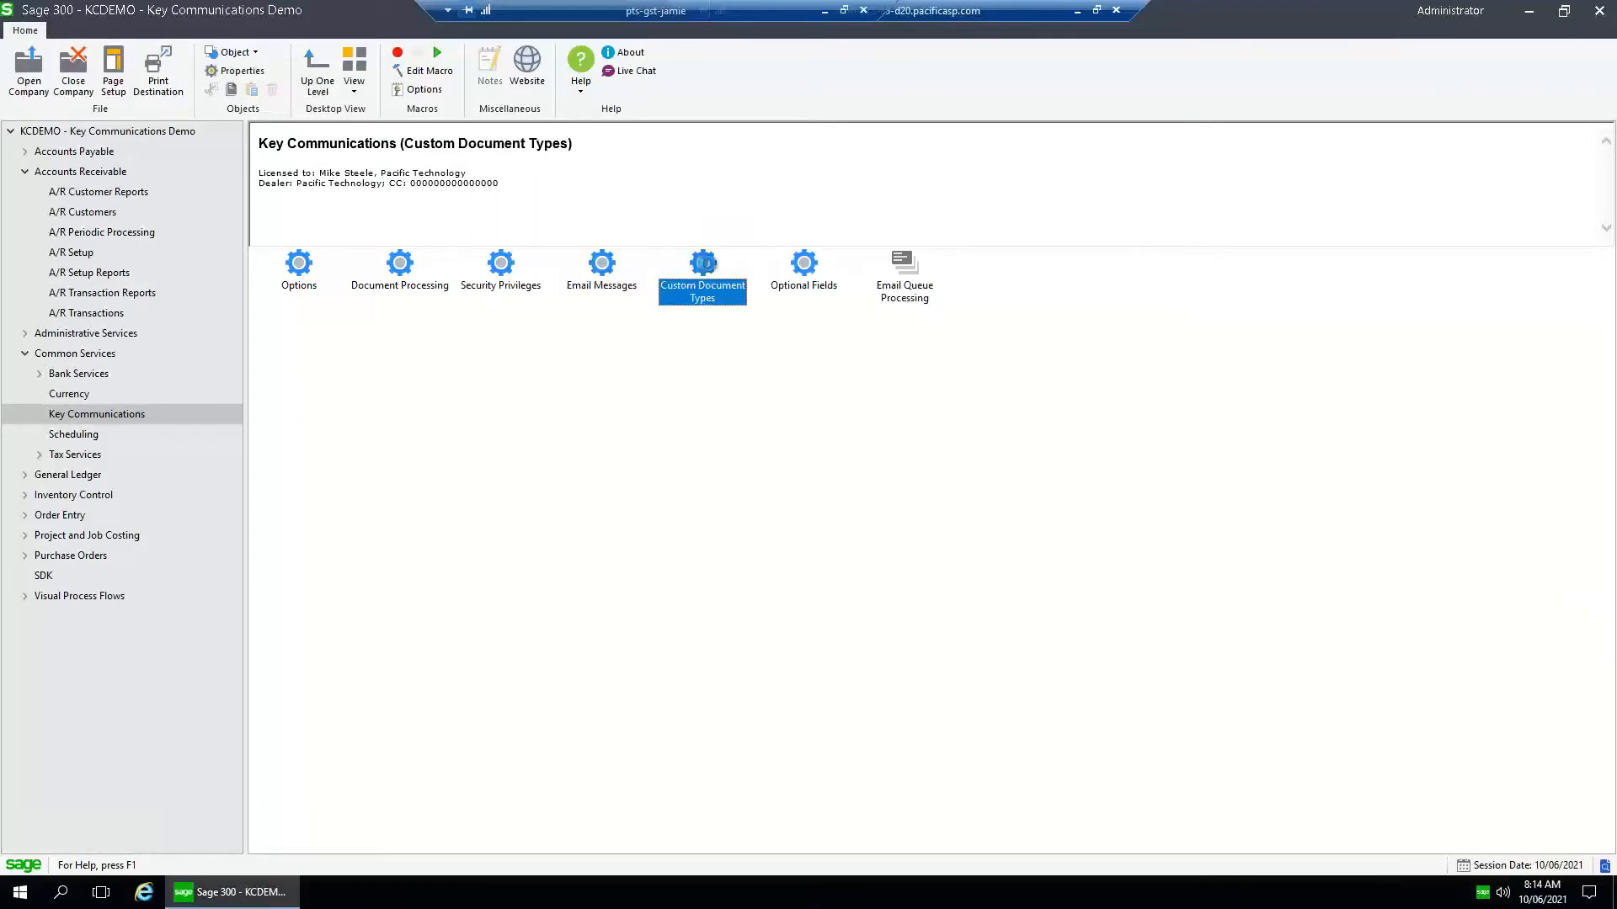
pyautogui.click(915, 410)
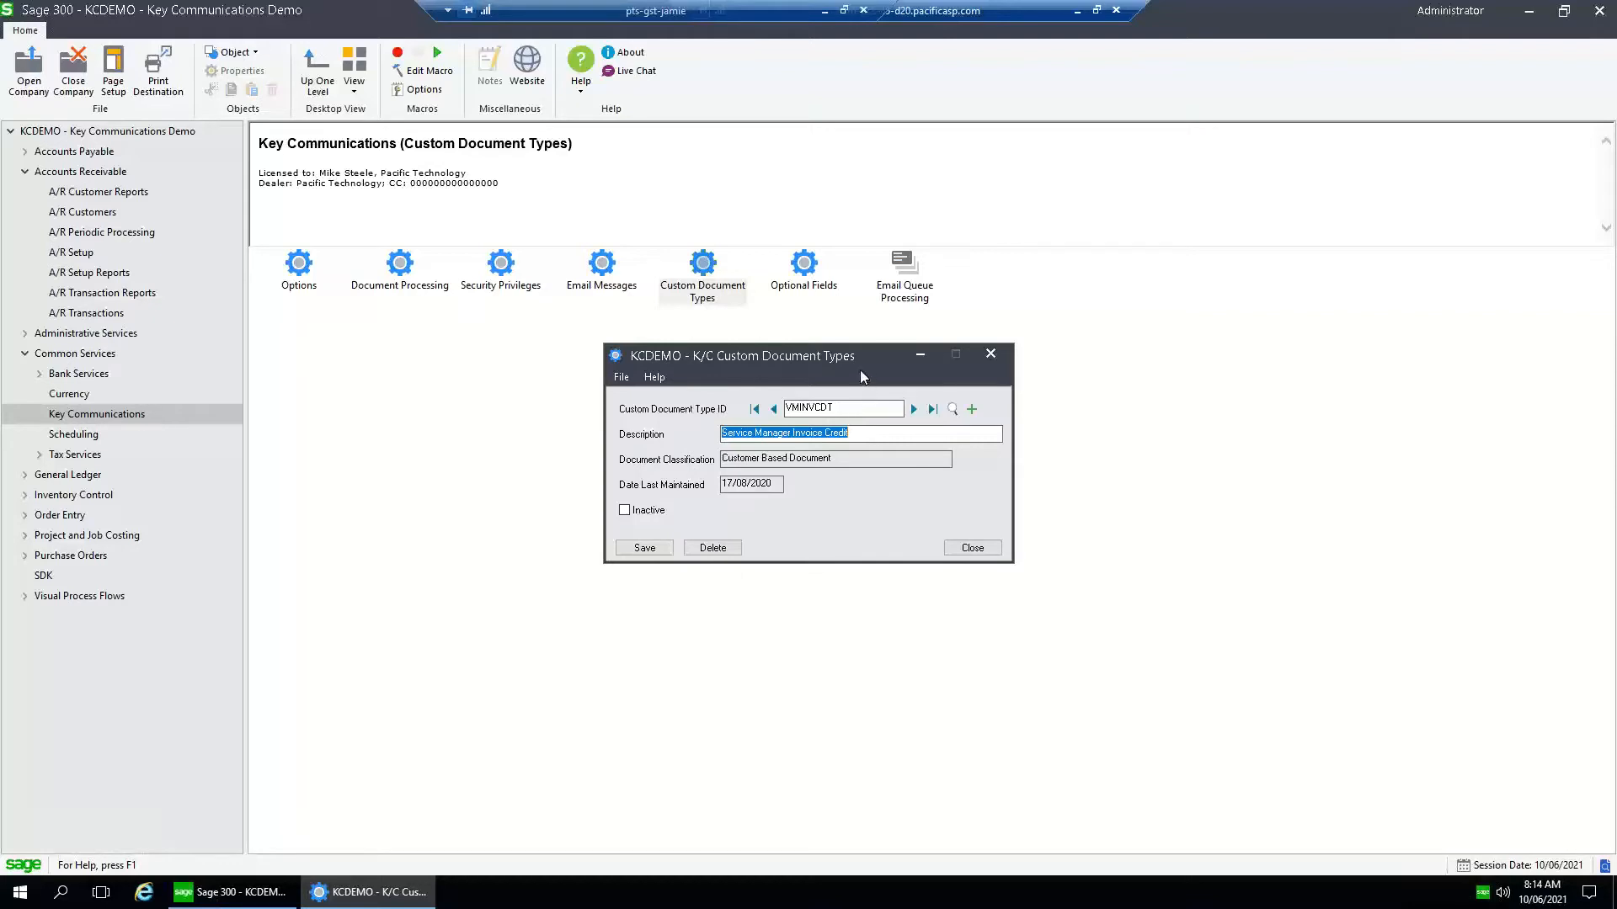
pyautogui.click(991, 355)
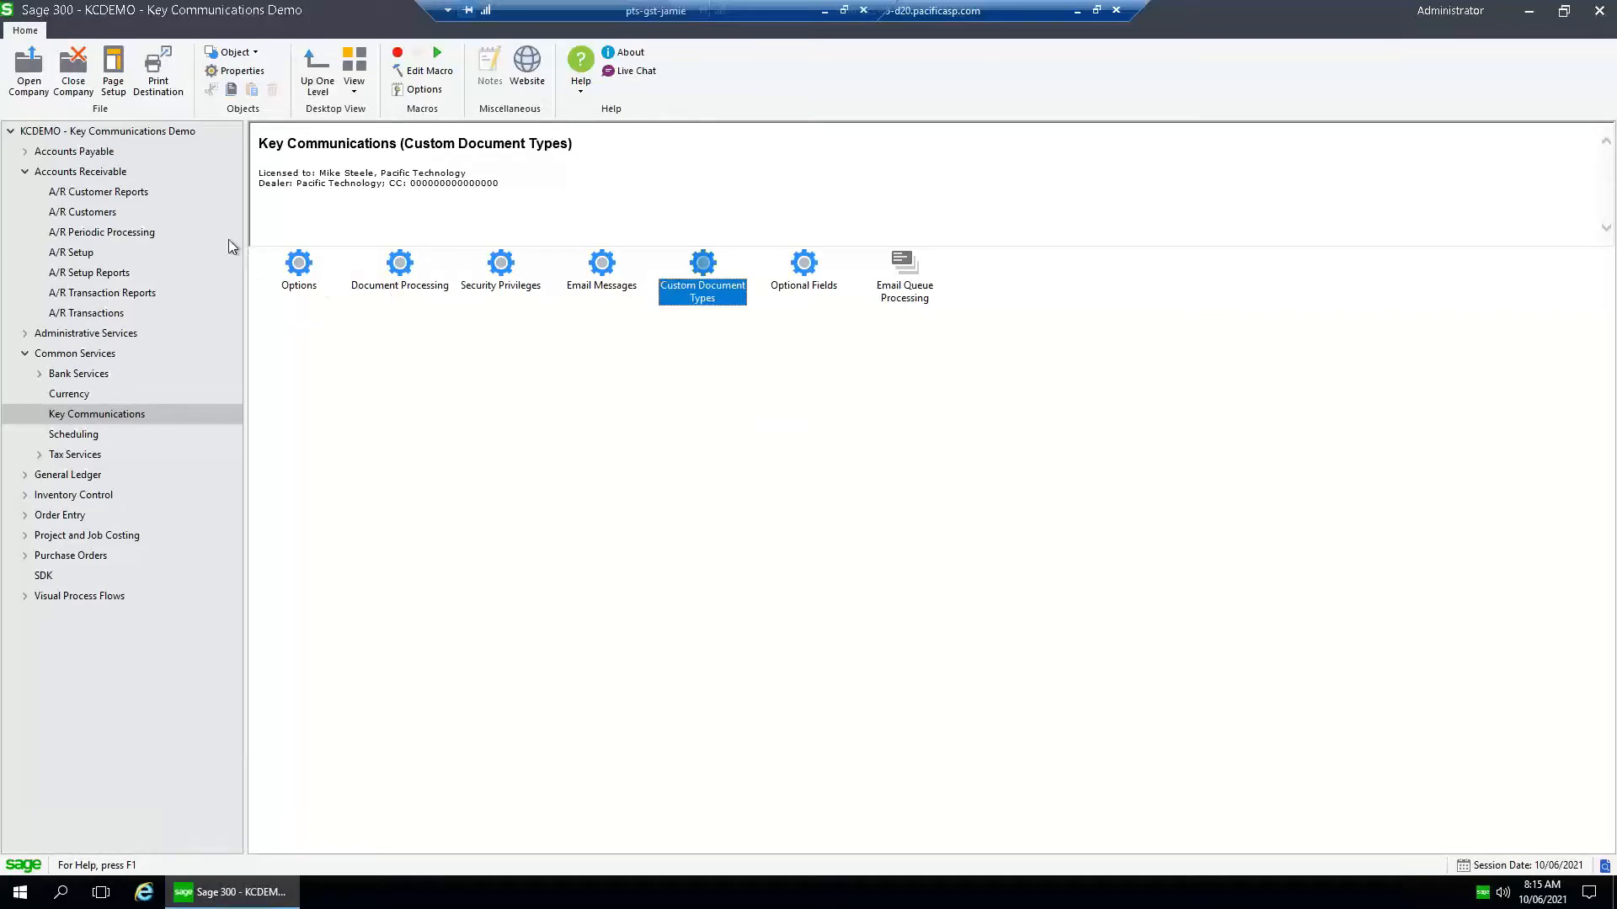
# Open the A/R Customer Contacts for ACME Plumbing by its customer number and show the window at full size
pyautogui.click(107, 213)
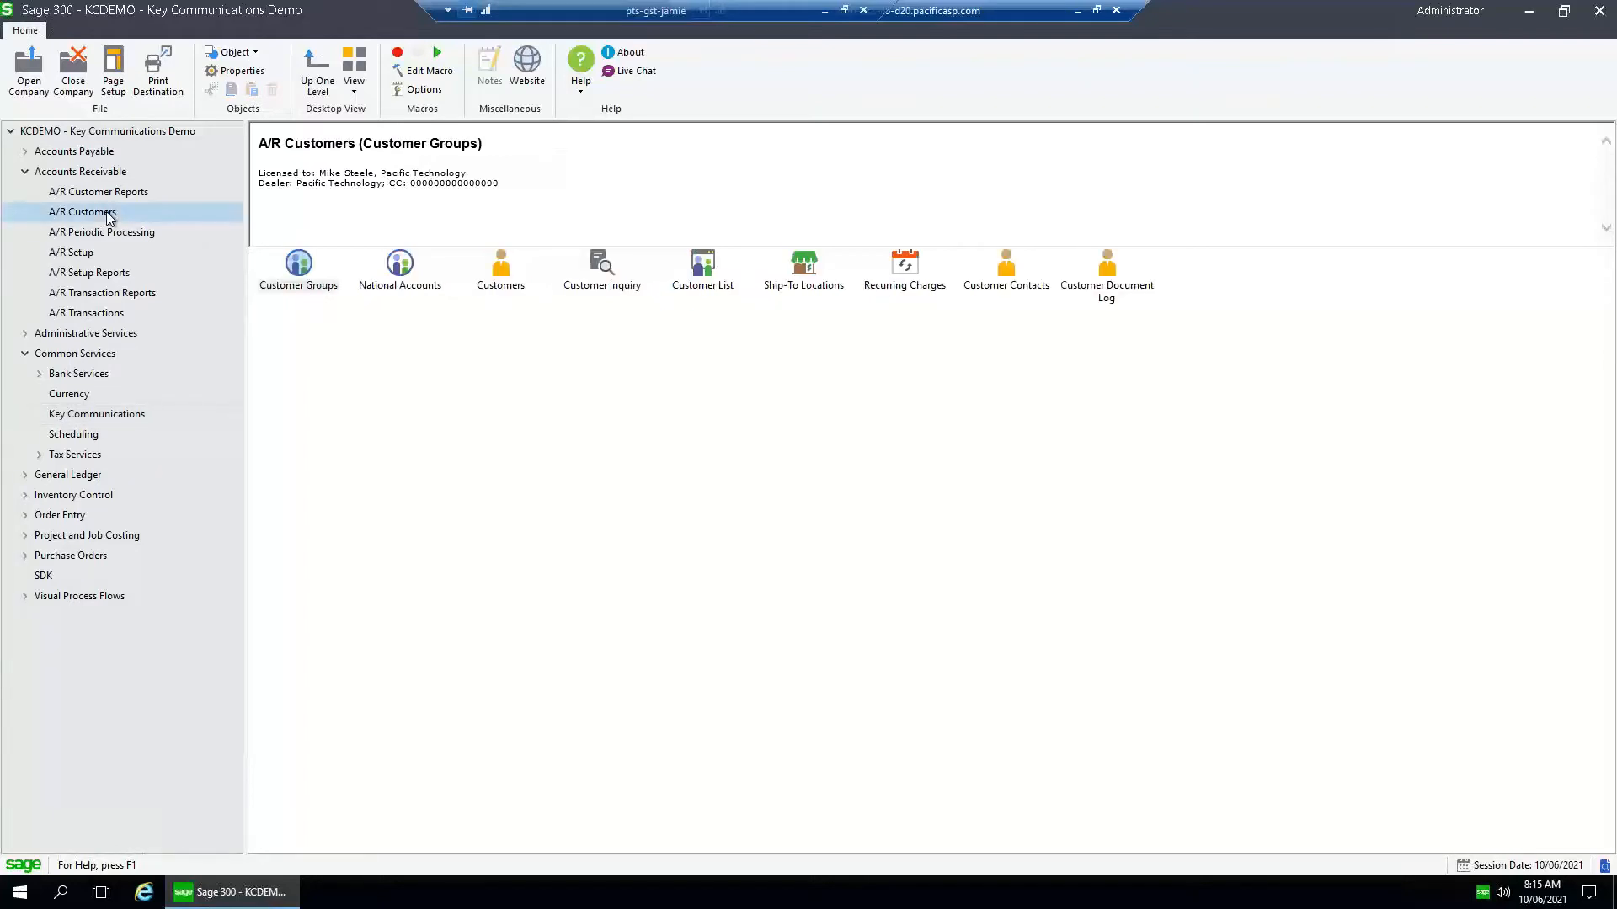
pyautogui.click(1007, 274)
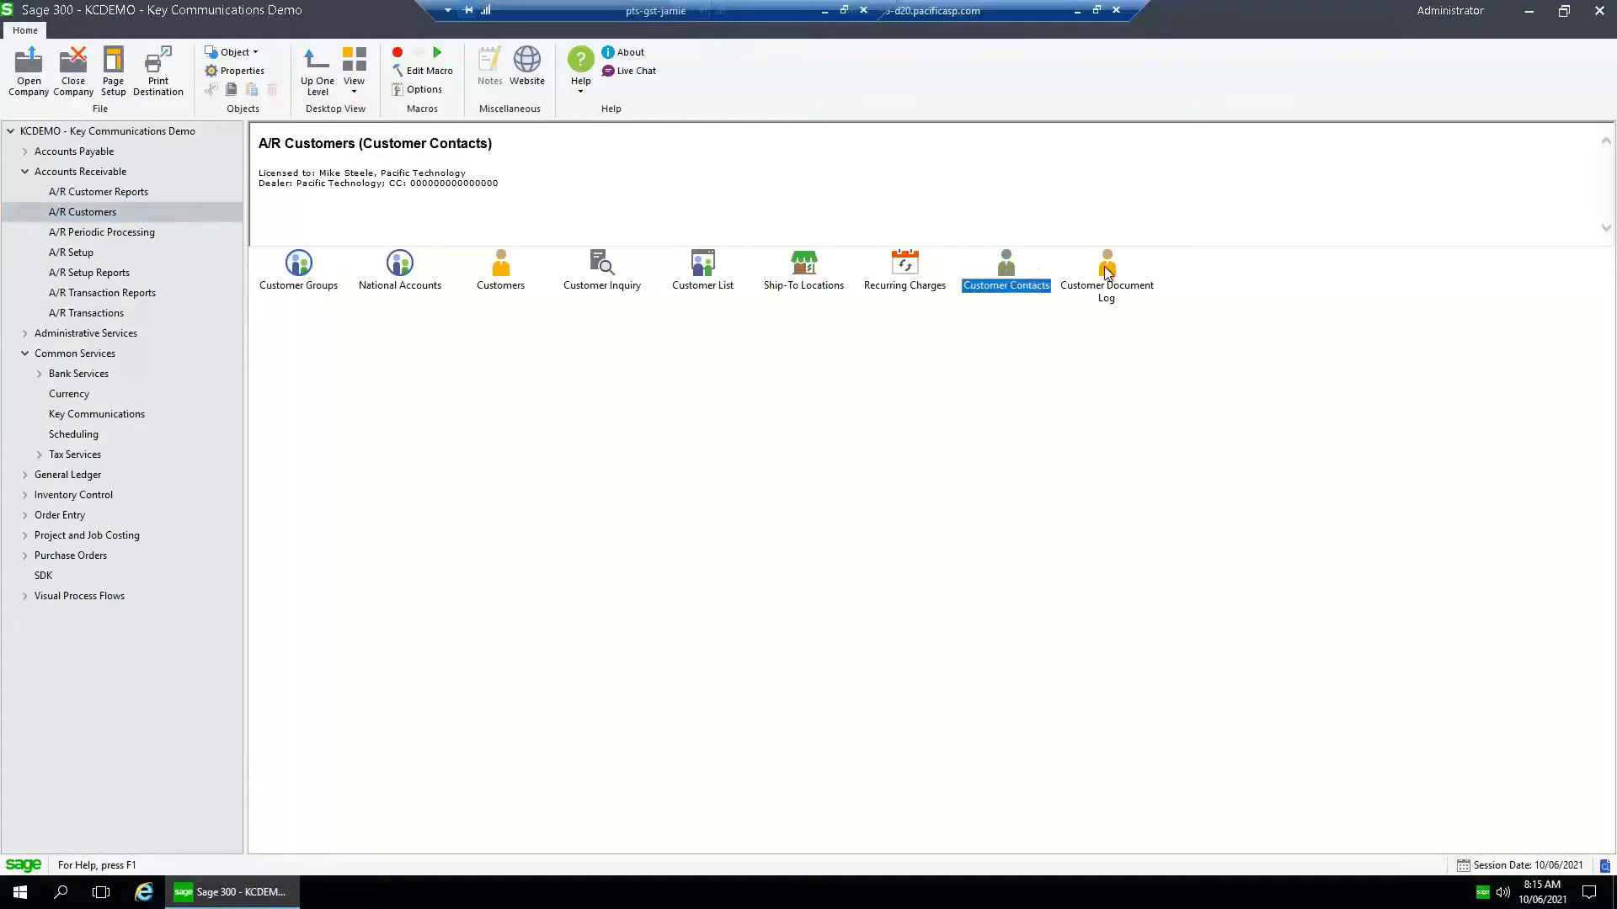
pyautogui.doubleClick(1008, 274)
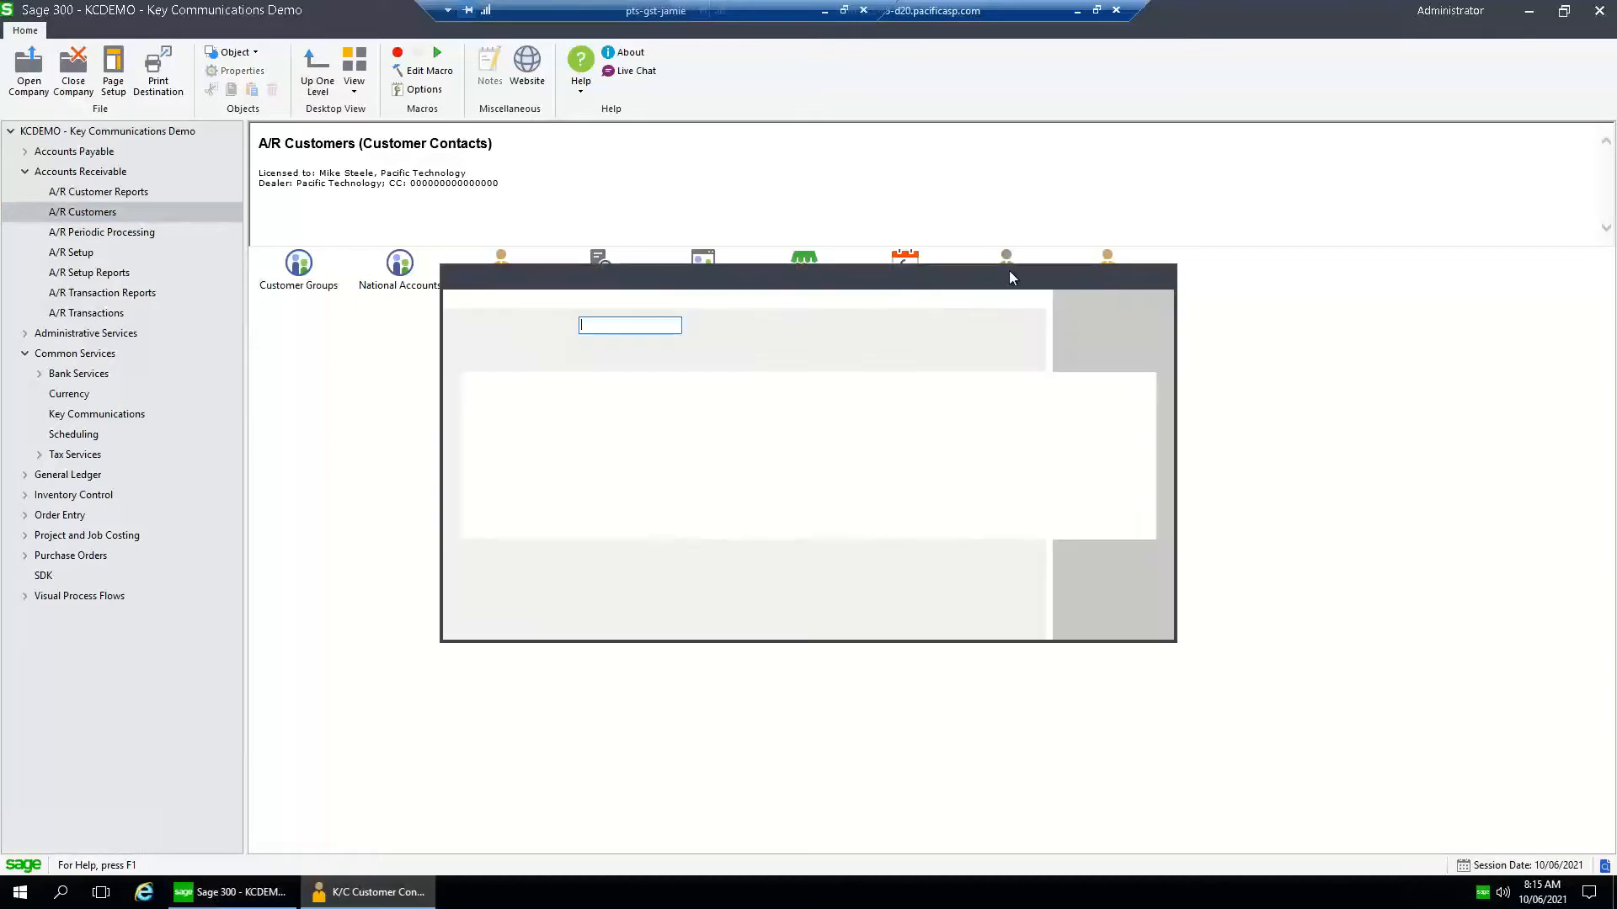
pyautogui.write('1210')
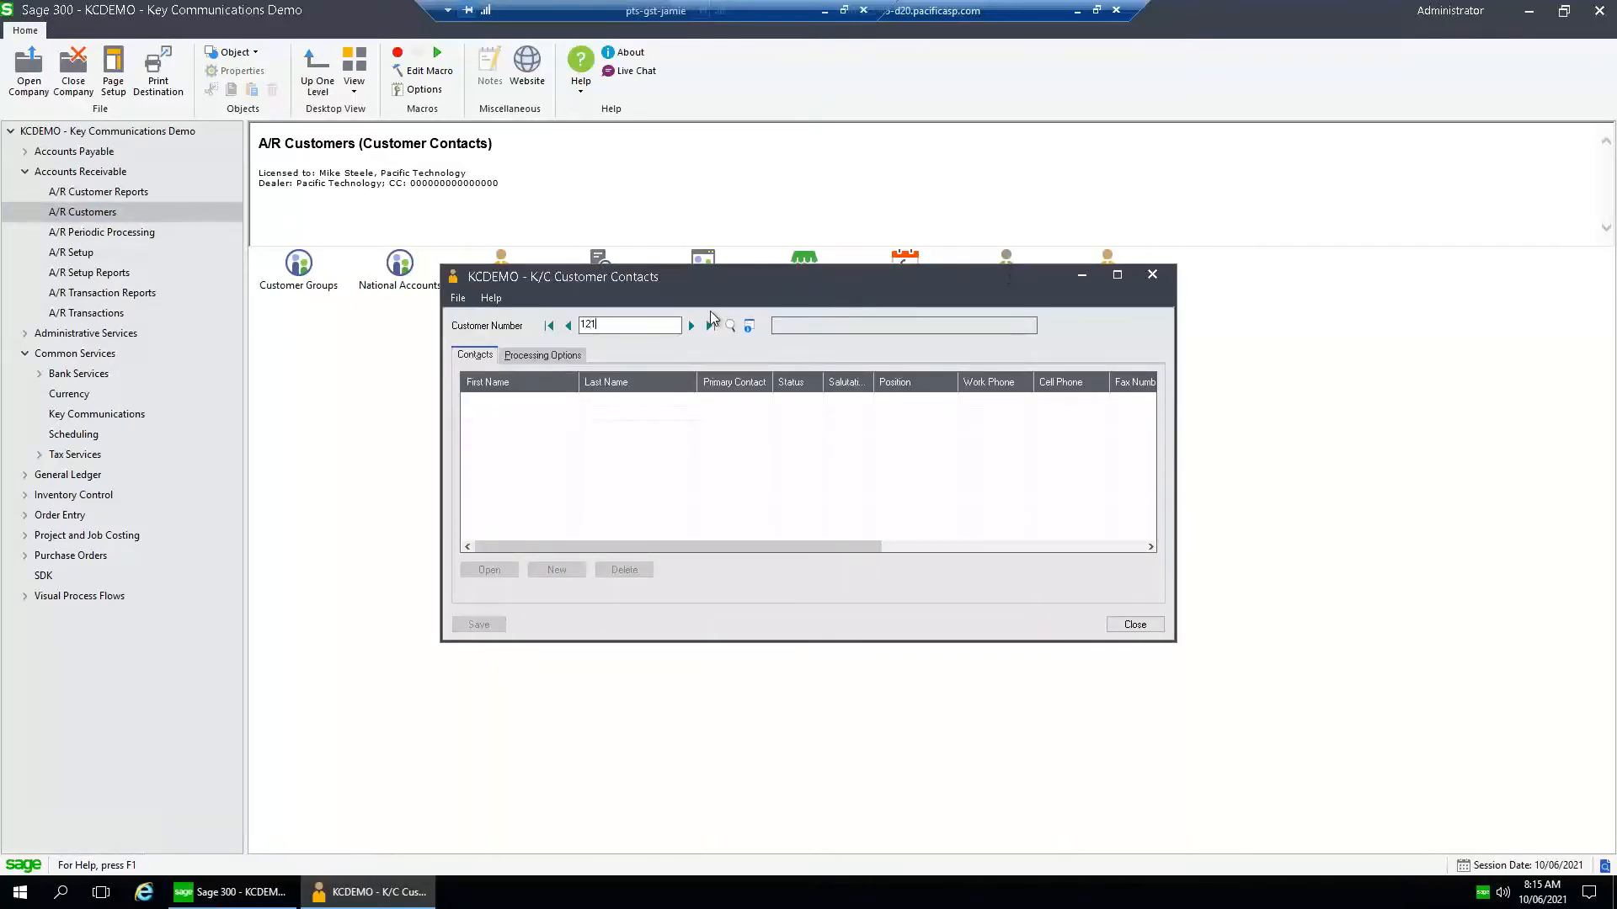
pyautogui.press('Tab')
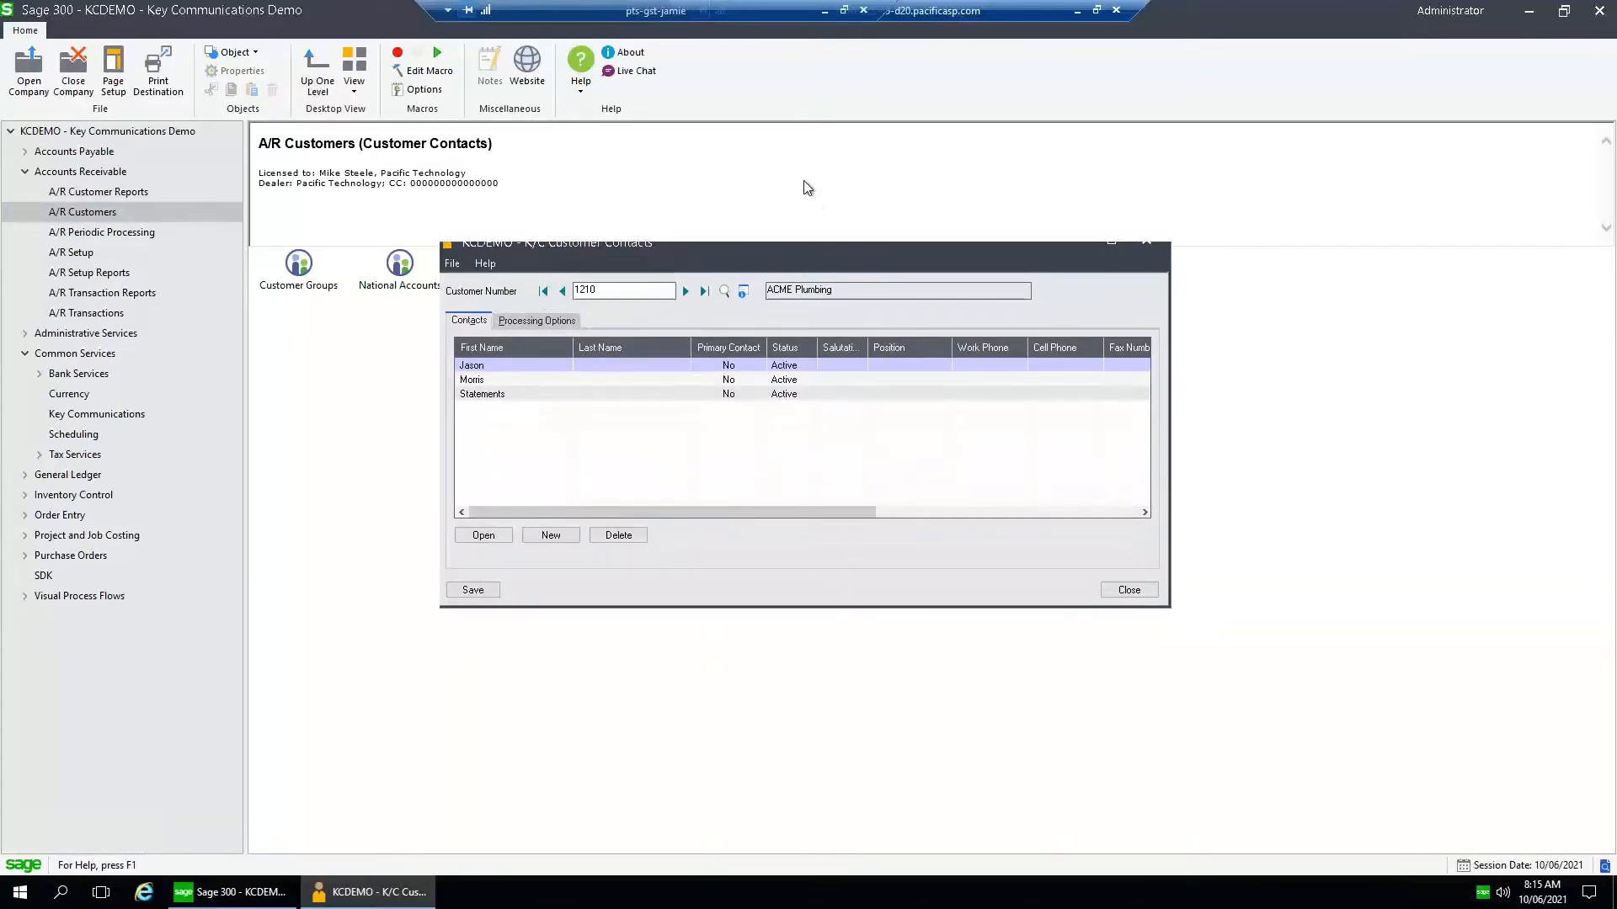
pyautogui.doubleClick(936, 140)
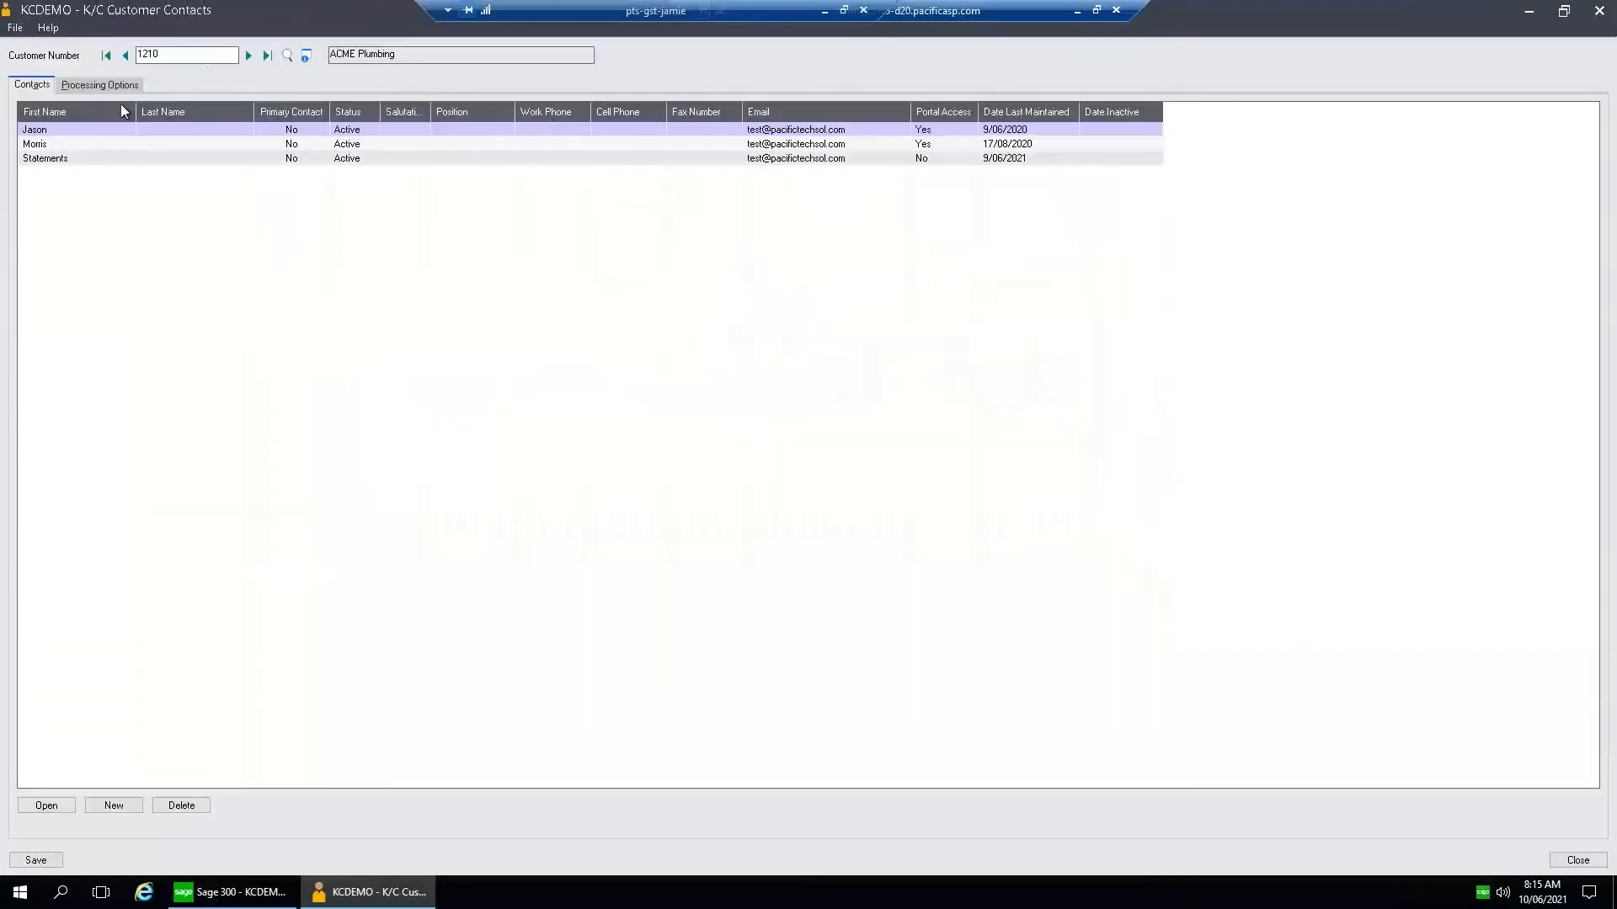
# Look over ACME Plumbing's contacts, and open the first contact's record to view its document delivery methods
pyautogui.click(106, 129)
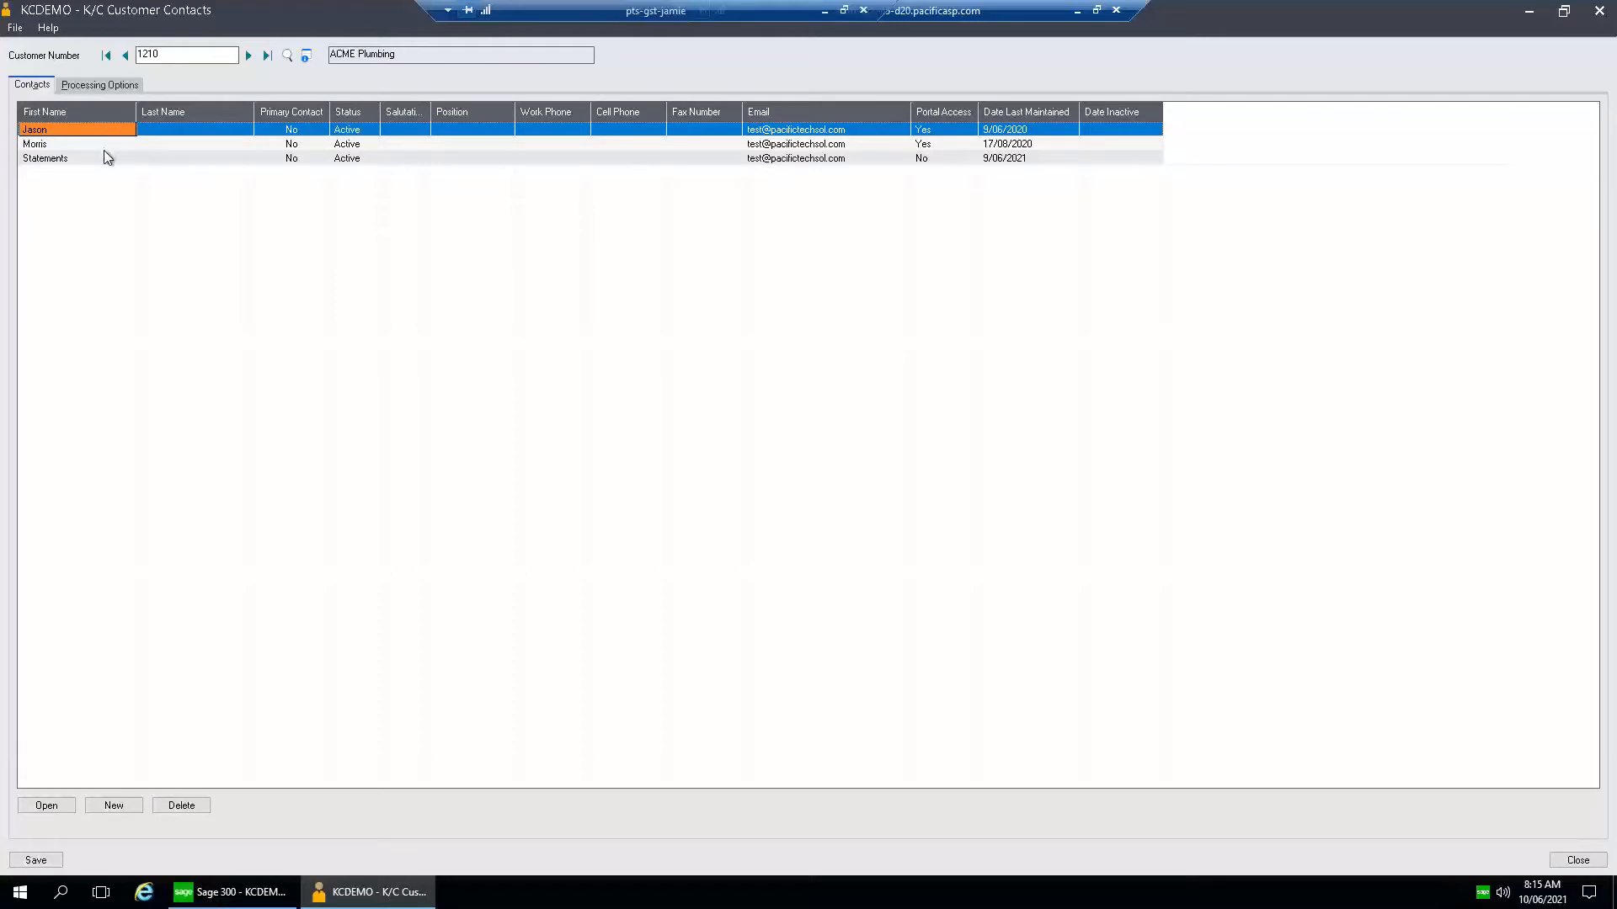
pyautogui.click(105, 159)
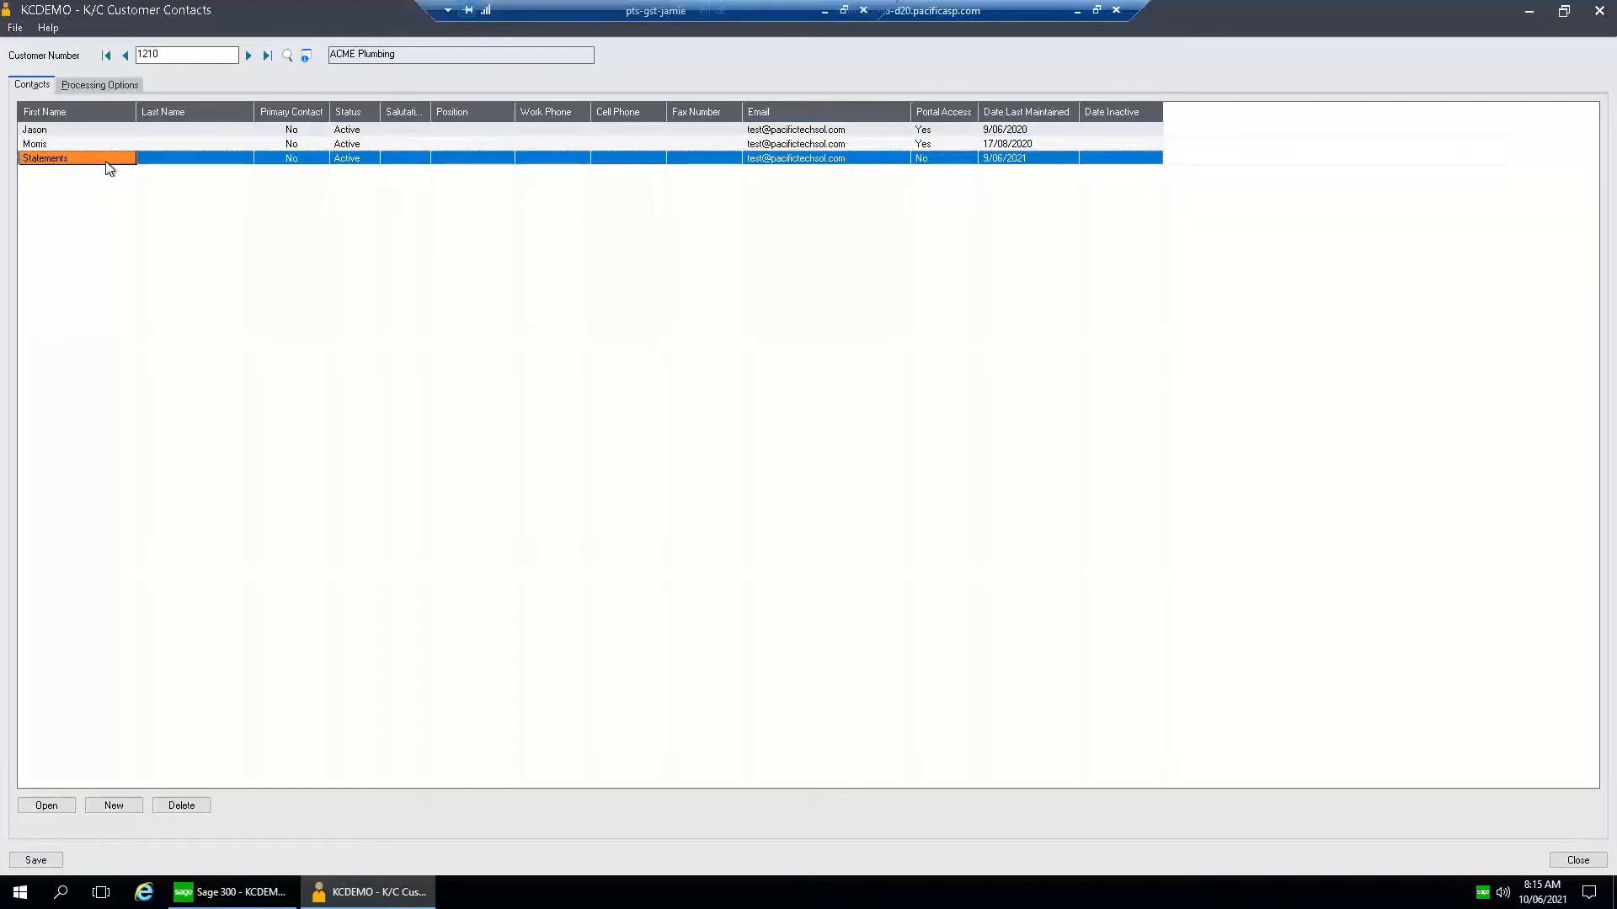
pyautogui.click(104, 131)
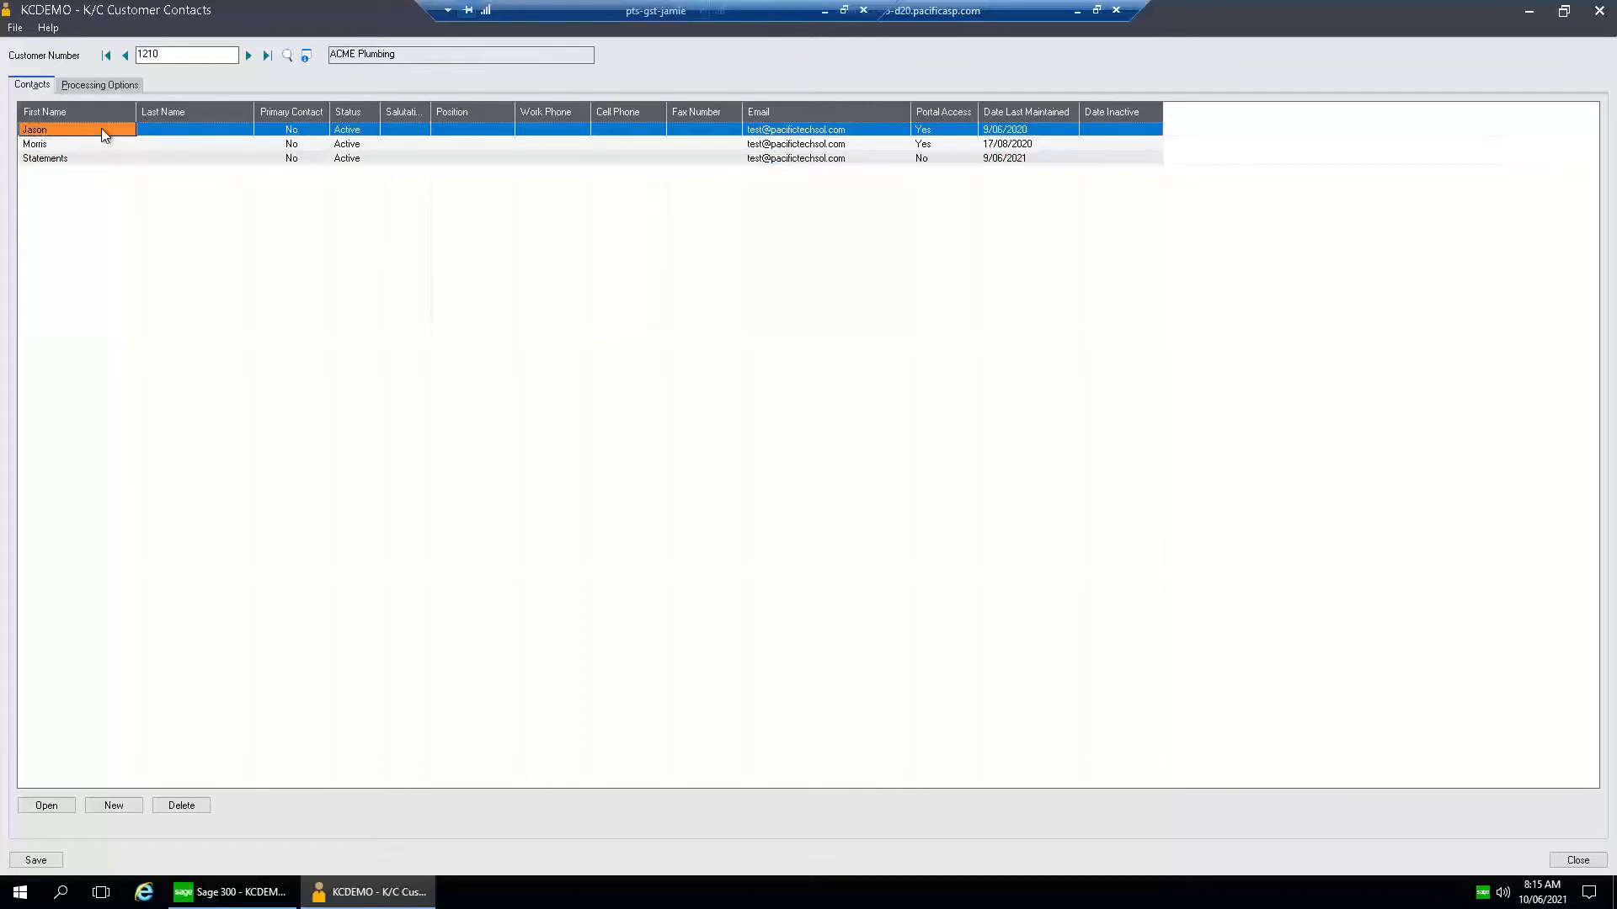
pyautogui.doubleClick(102, 128)
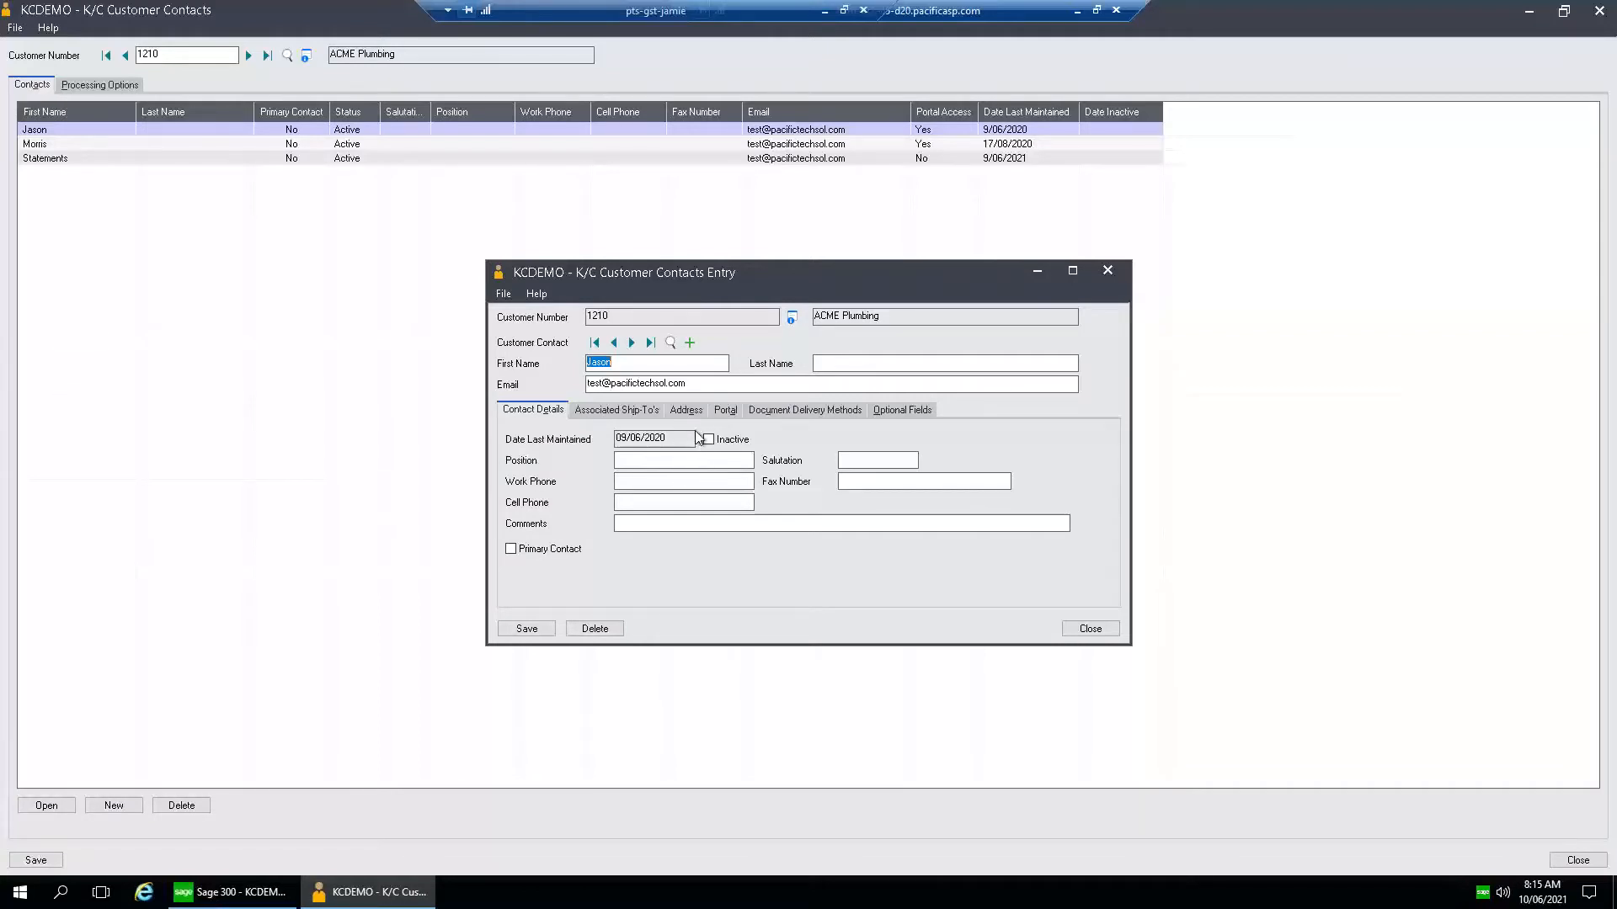
pyautogui.click(814, 413)
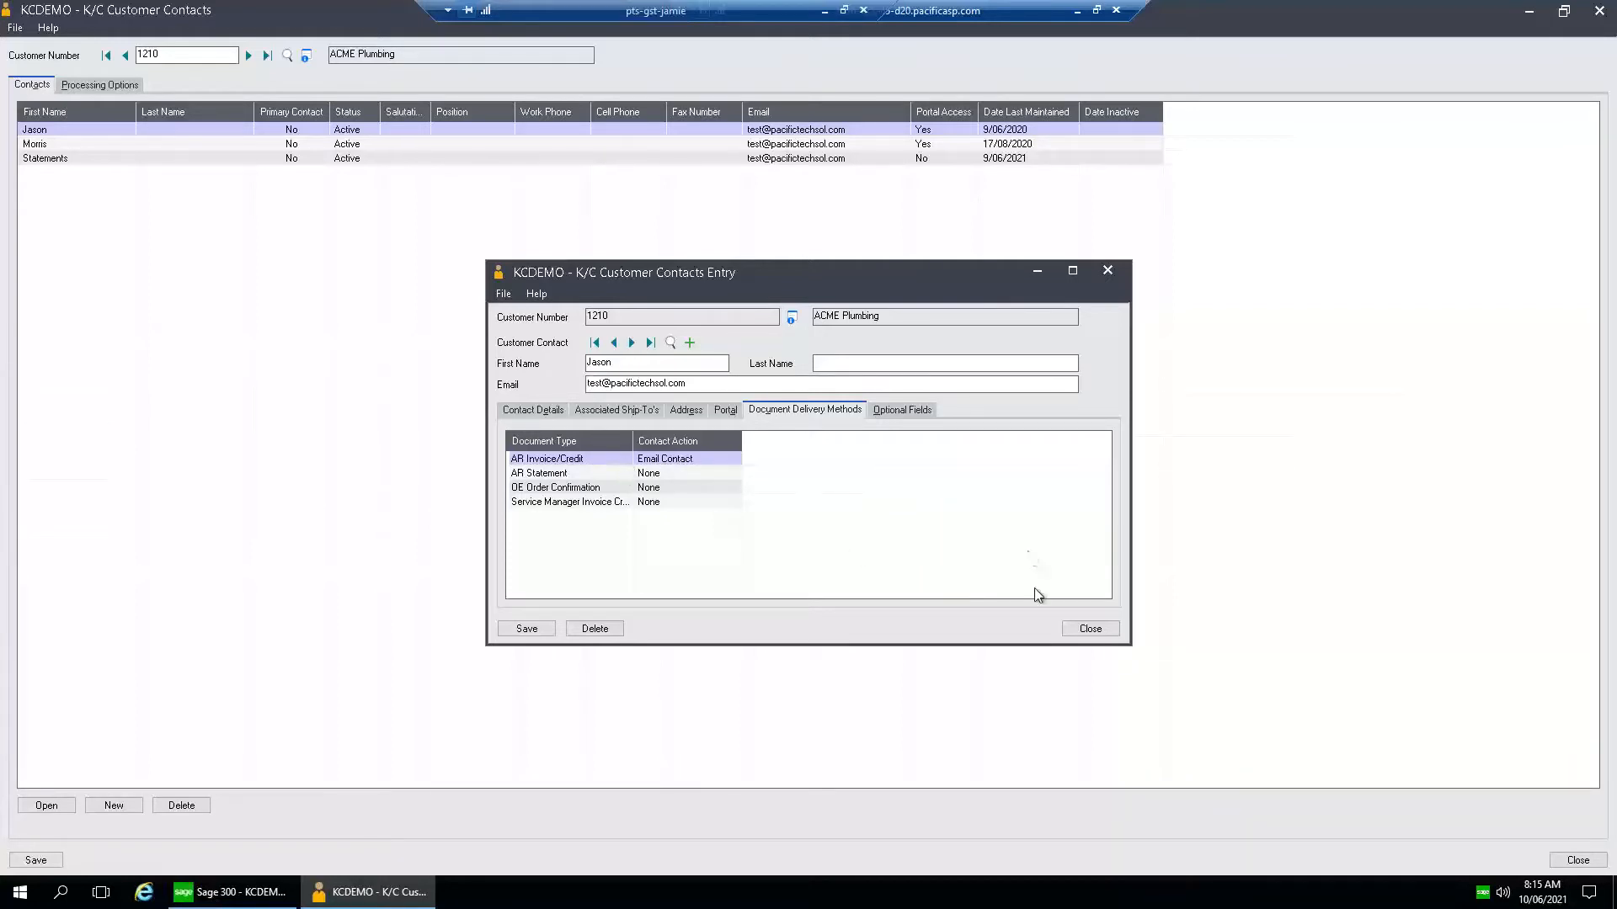
# Close the first contact's record, view the document delivery methods of ACME Plumbing's second contact, and close that record
pyautogui.click(1113, 633)
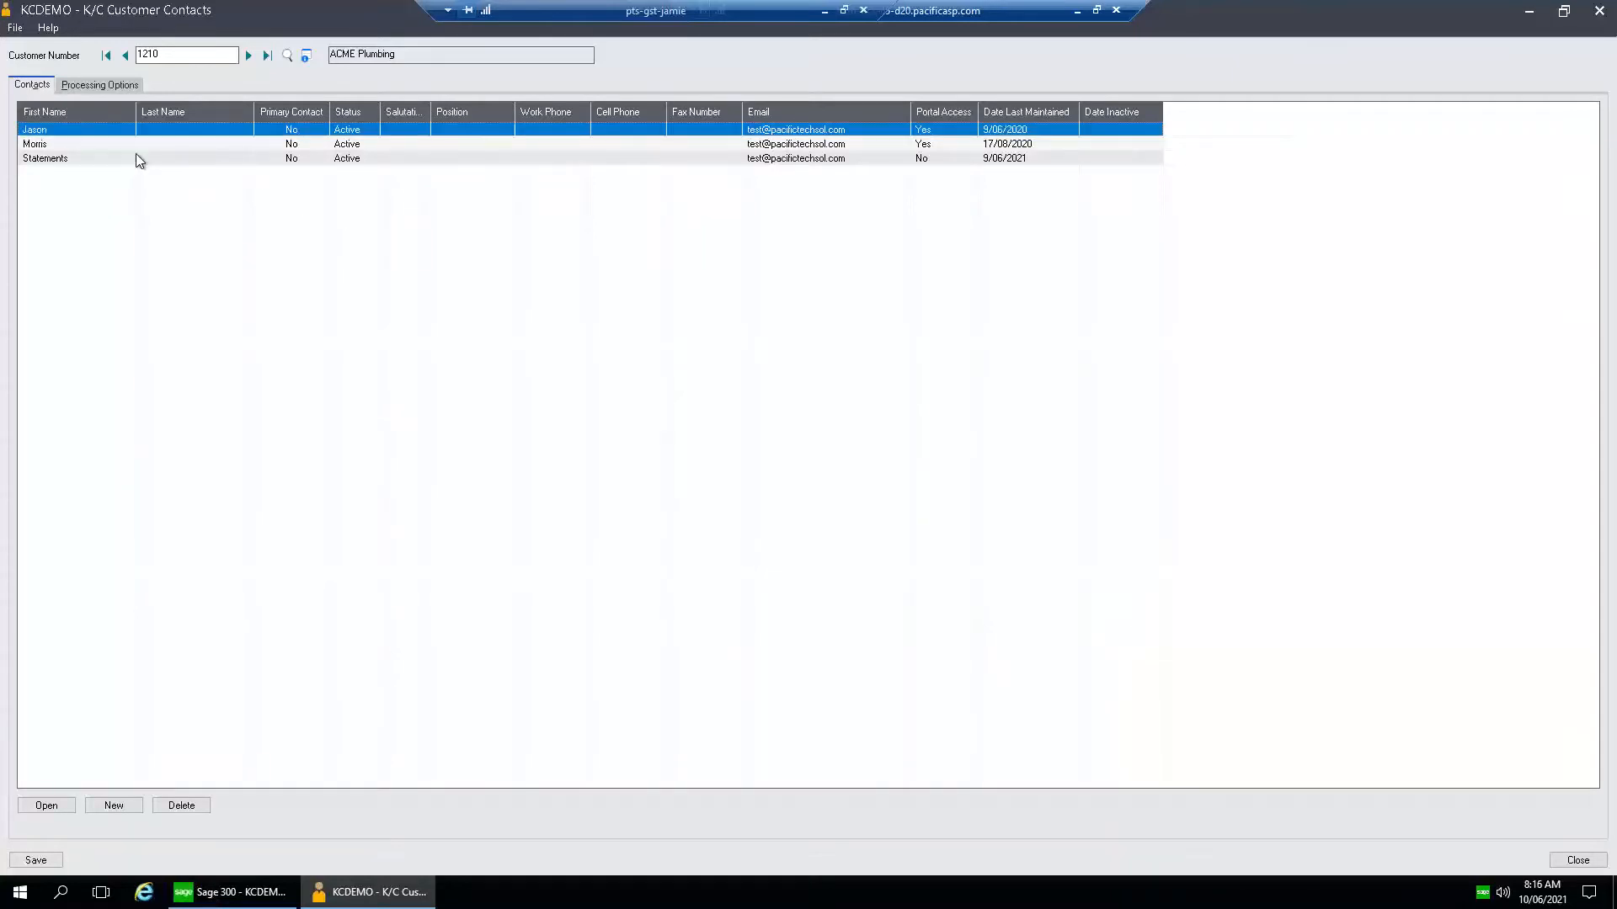
pyautogui.click(122, 144)
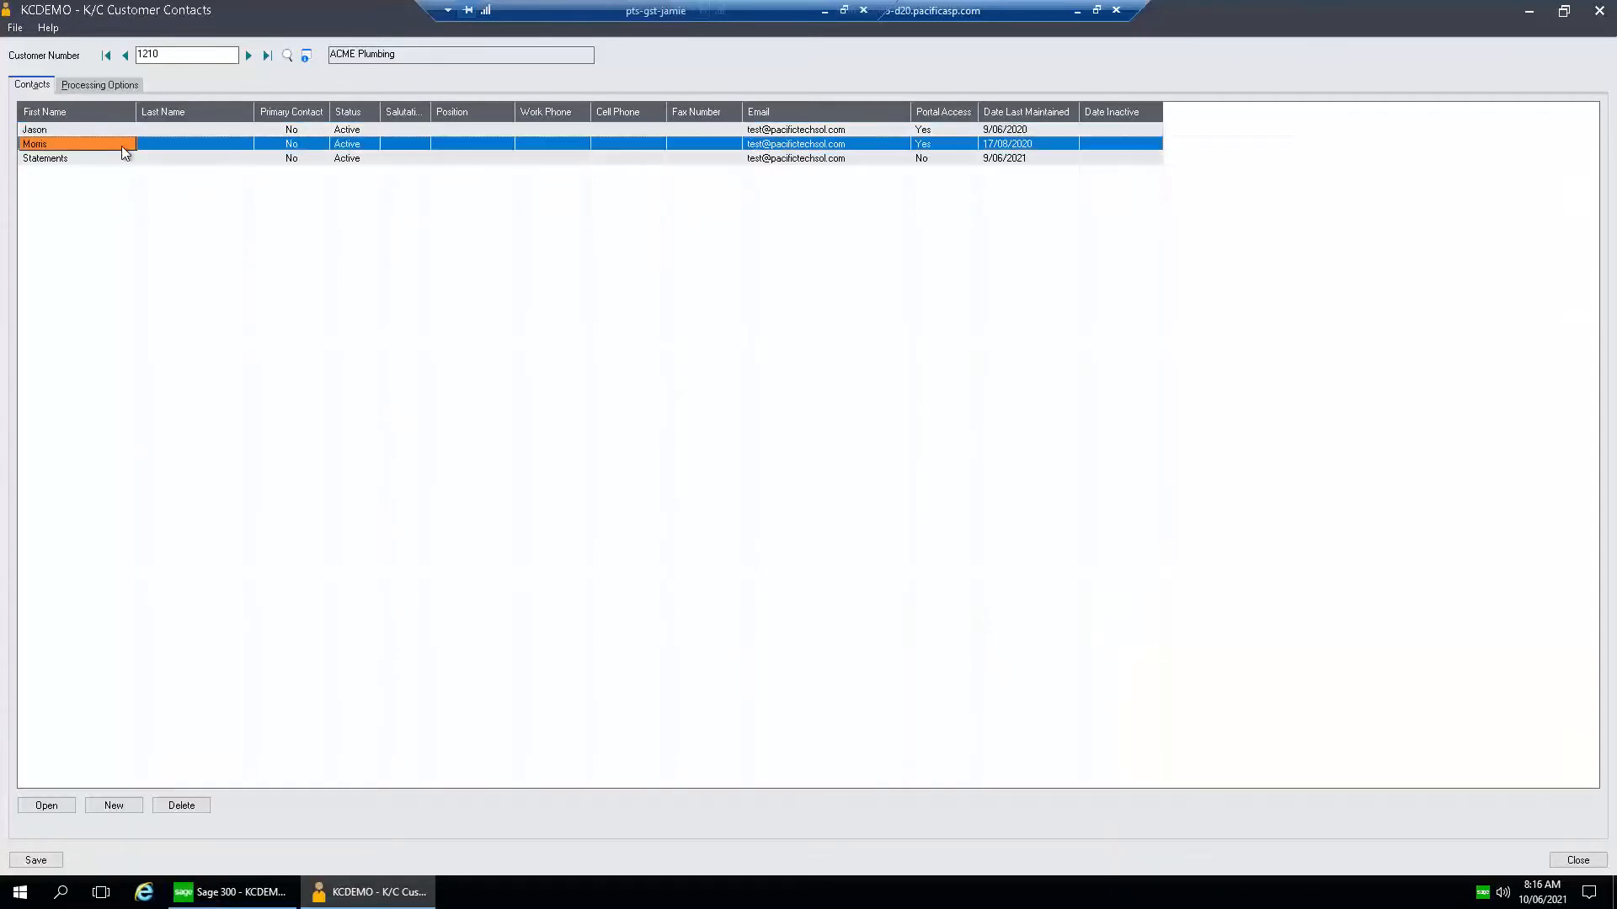
pyautogui.click(52, 806)
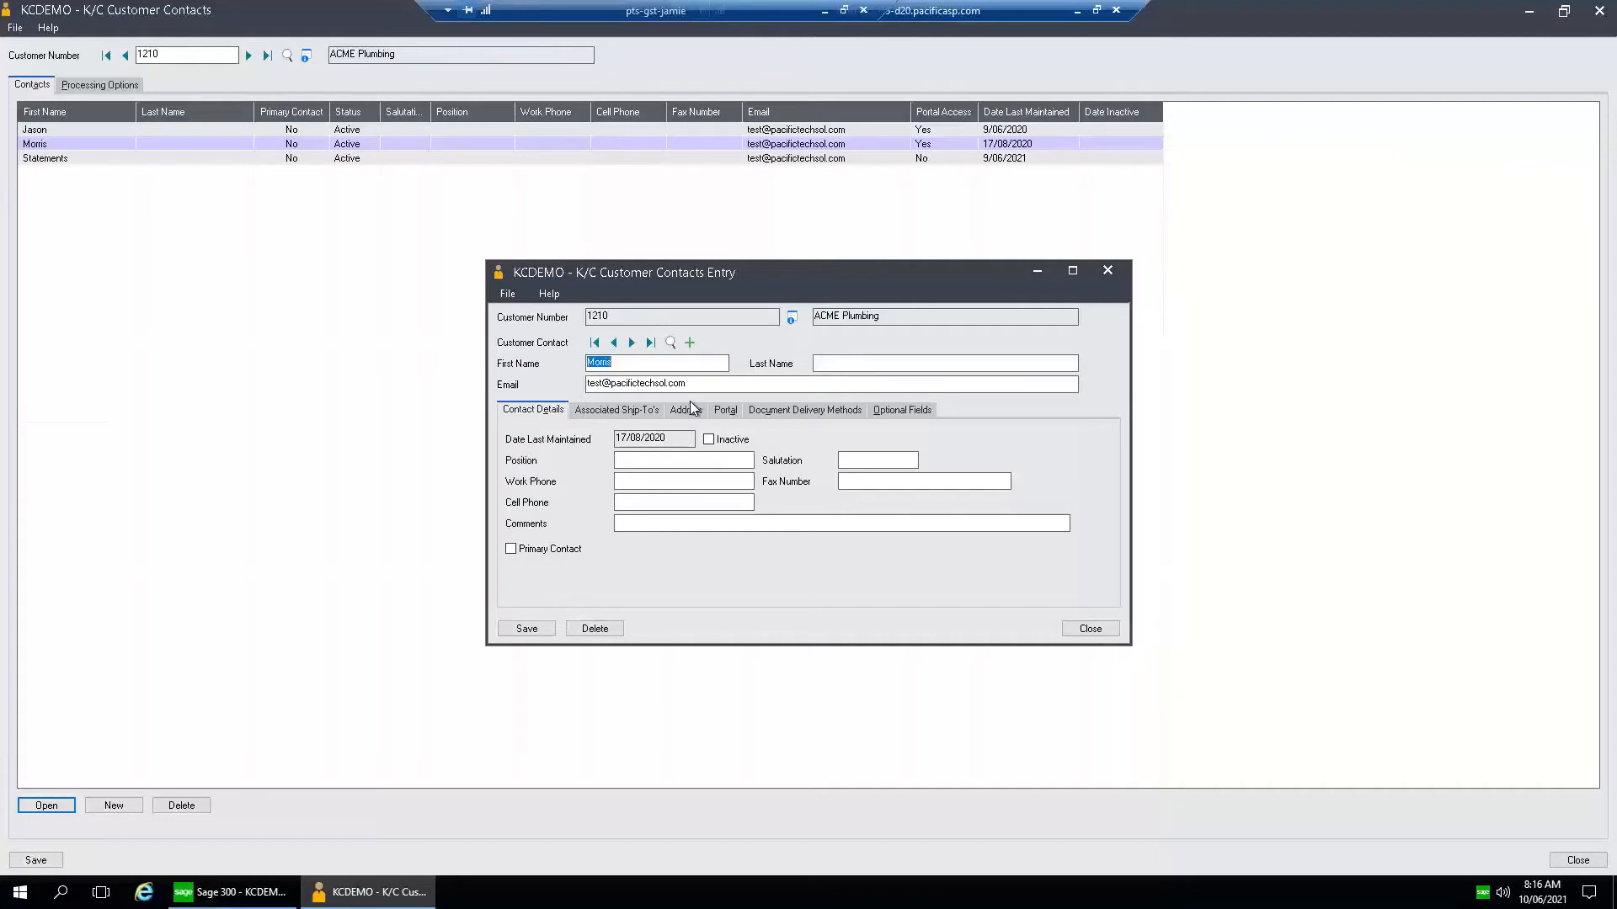
pyautogui.click(796, 413)
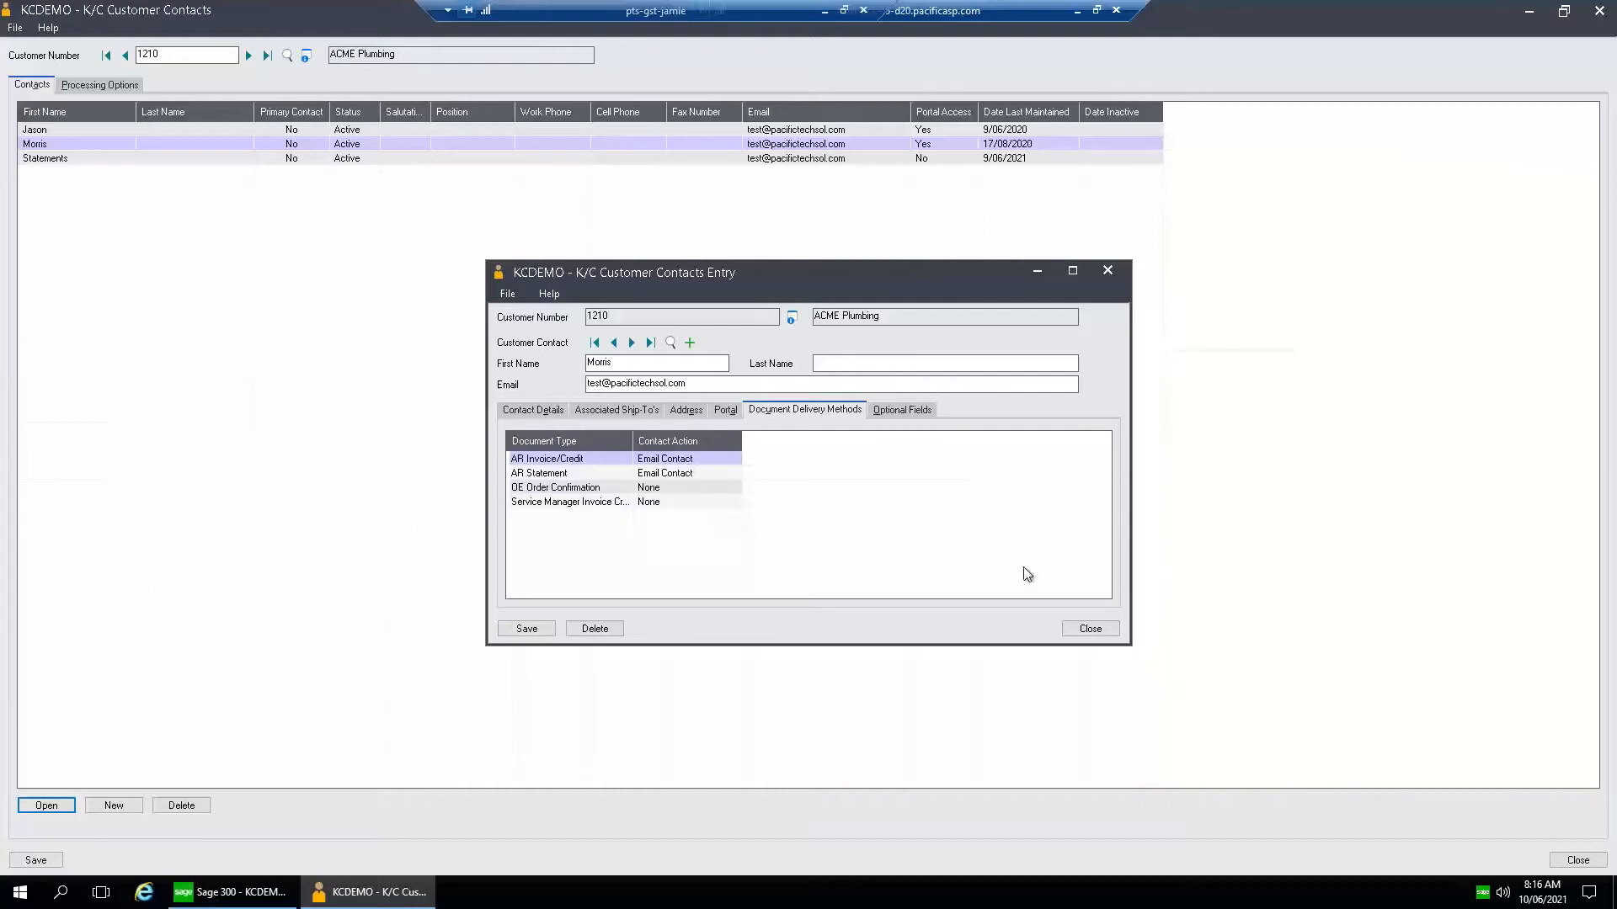
pyautogui.click(1095, 631)
# View the document delivery methods of ACME Plumbing's Statements contact, and close its record and the Customer Contacts window
pyautogui.click(107, 160)
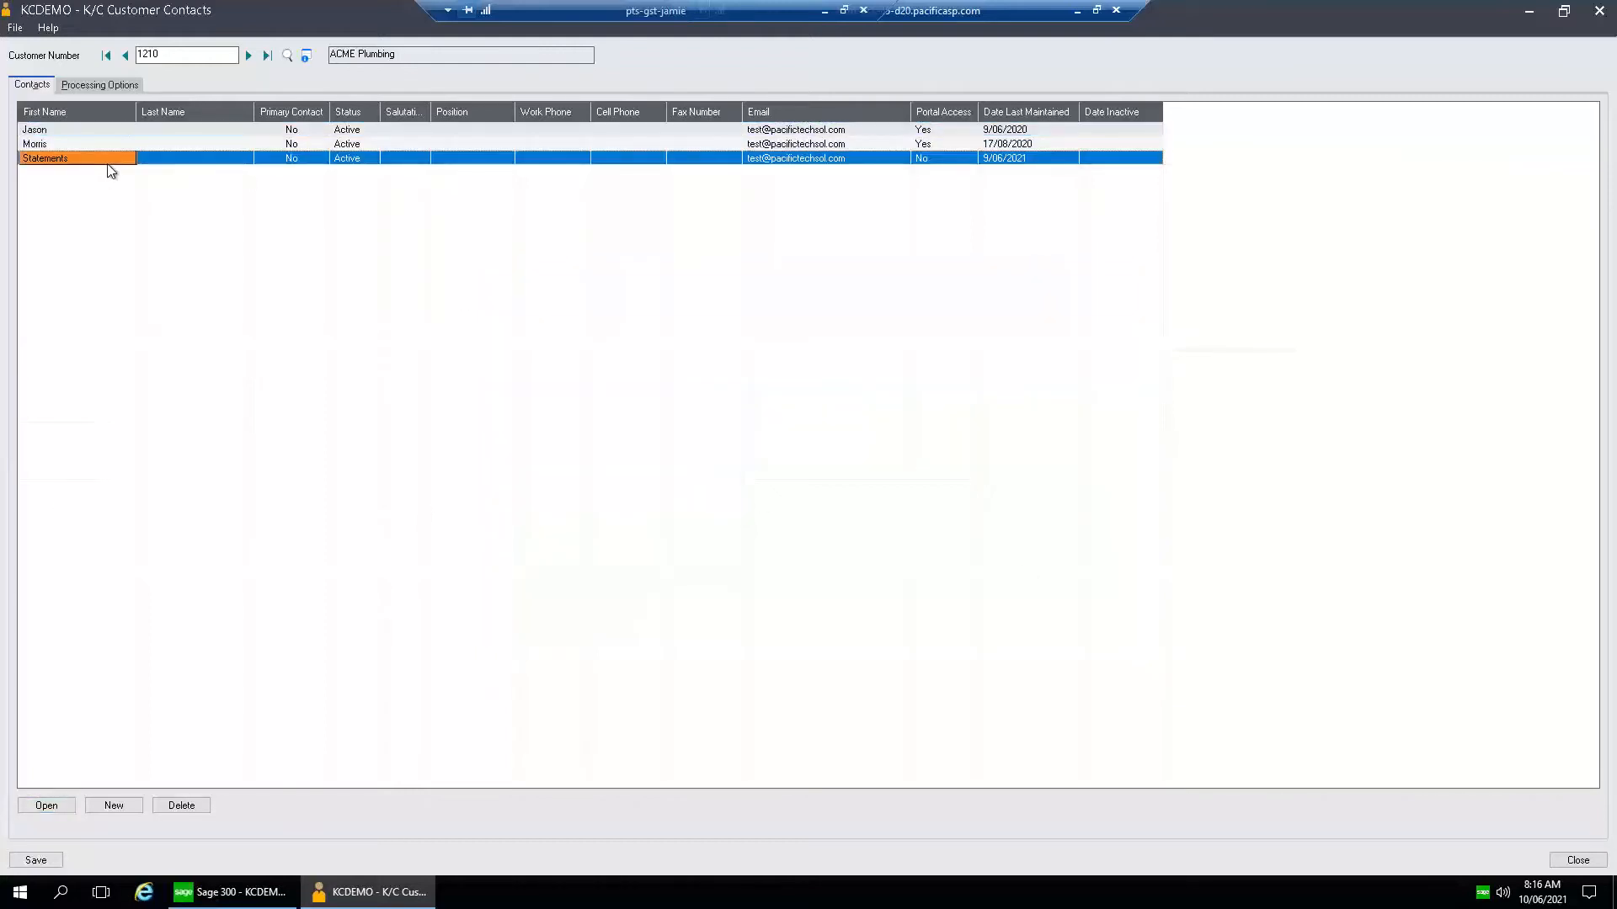
pyautogui.click(63, 810)
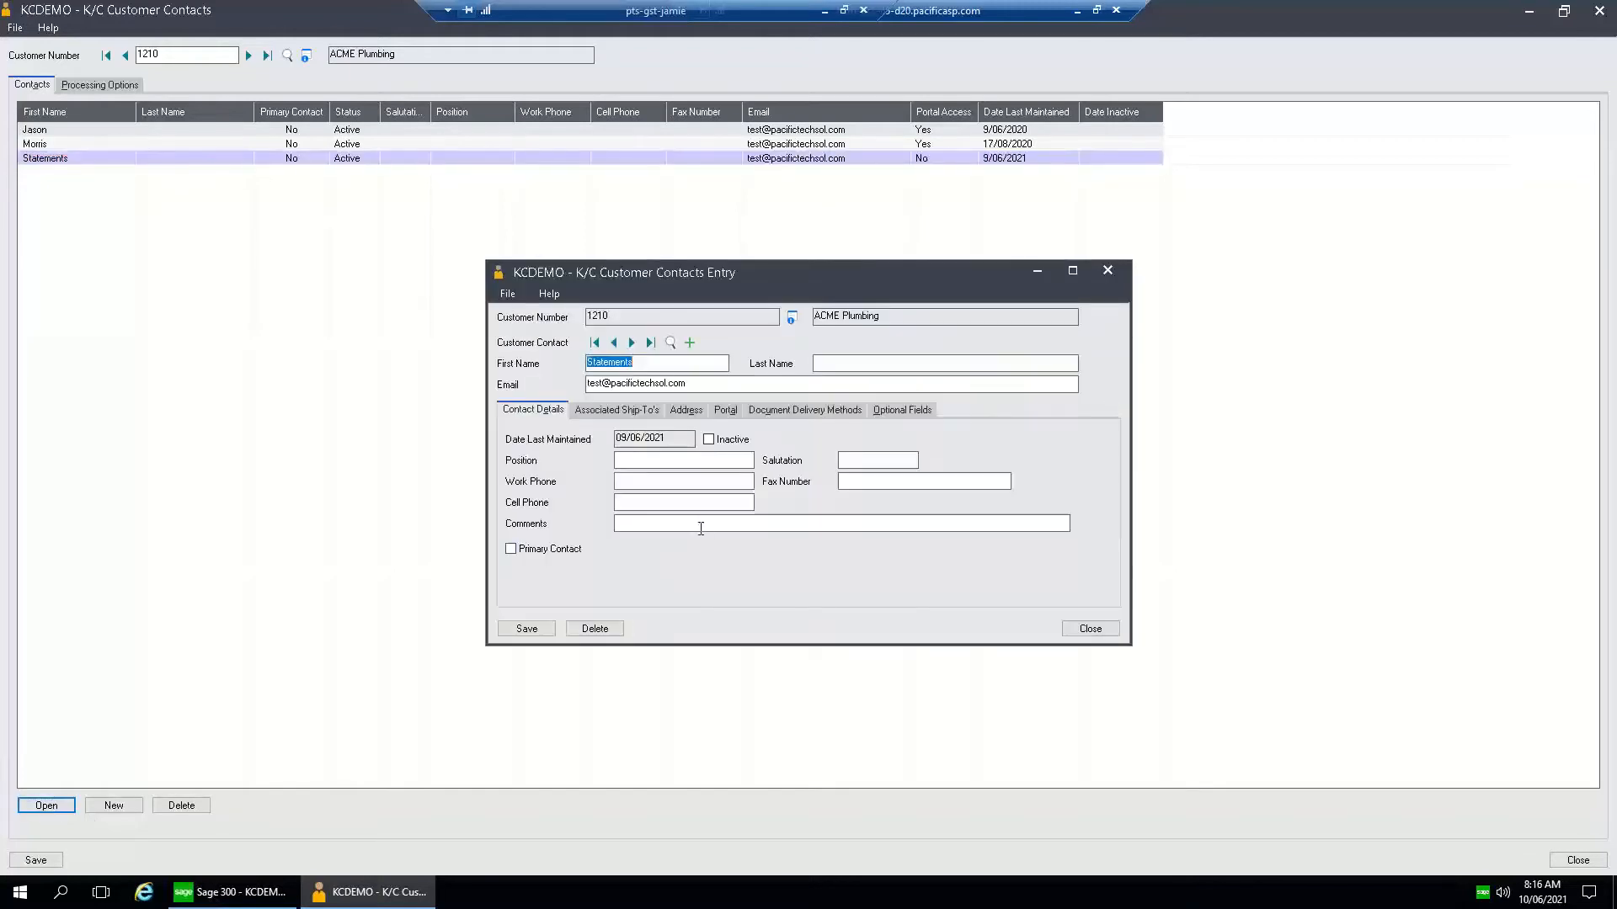
pyautogui.click(760, 410)
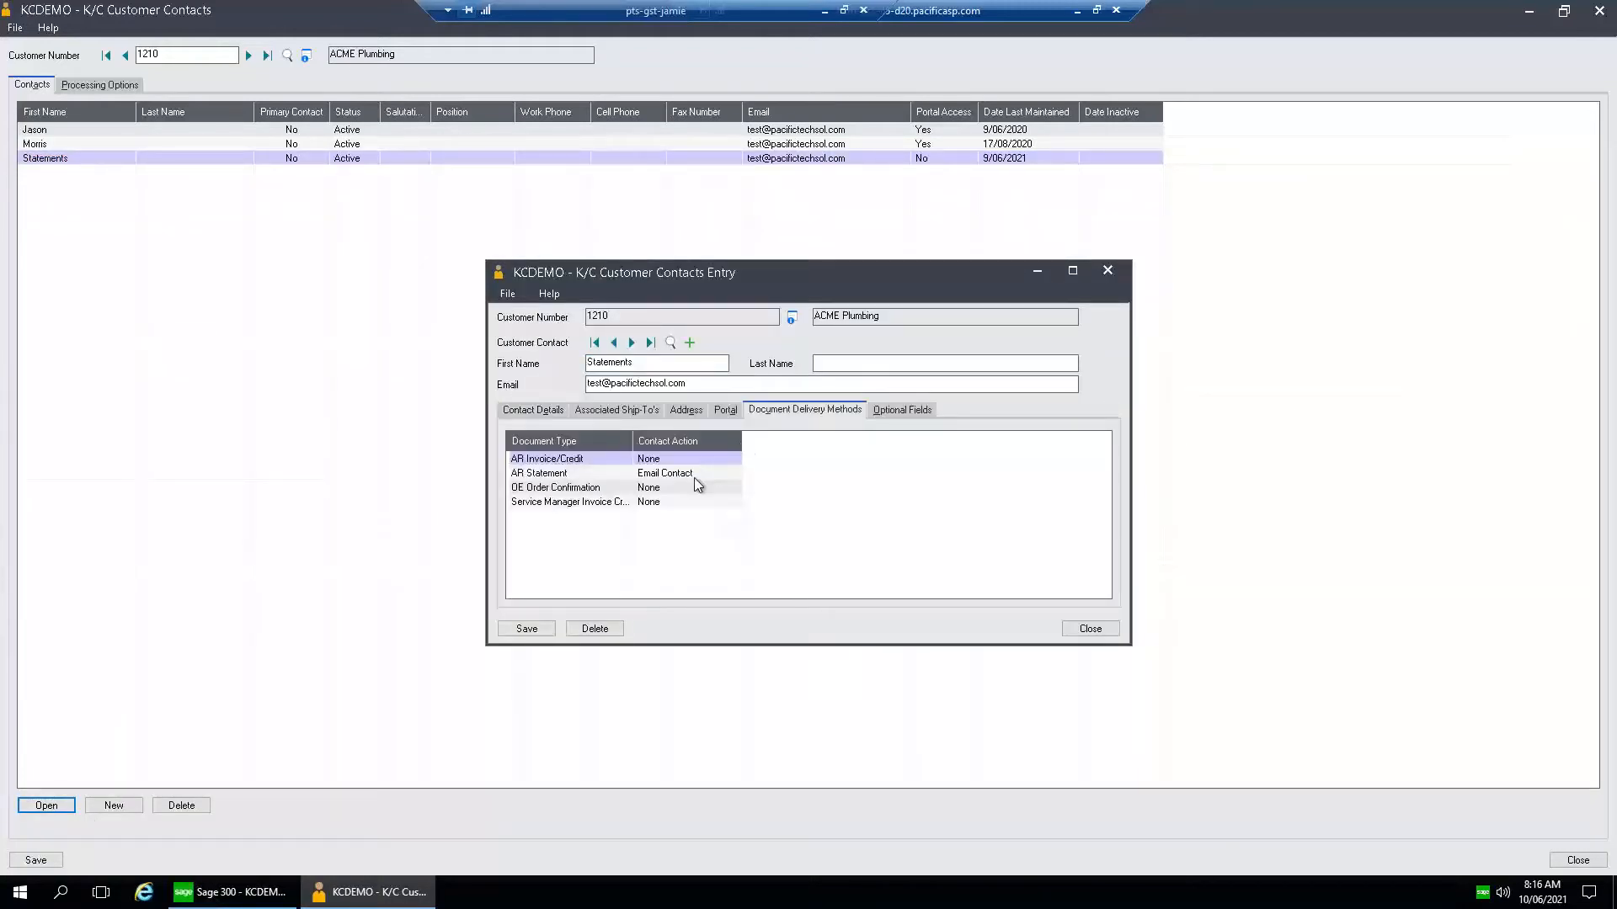
pyautogui.click(1104, 633)
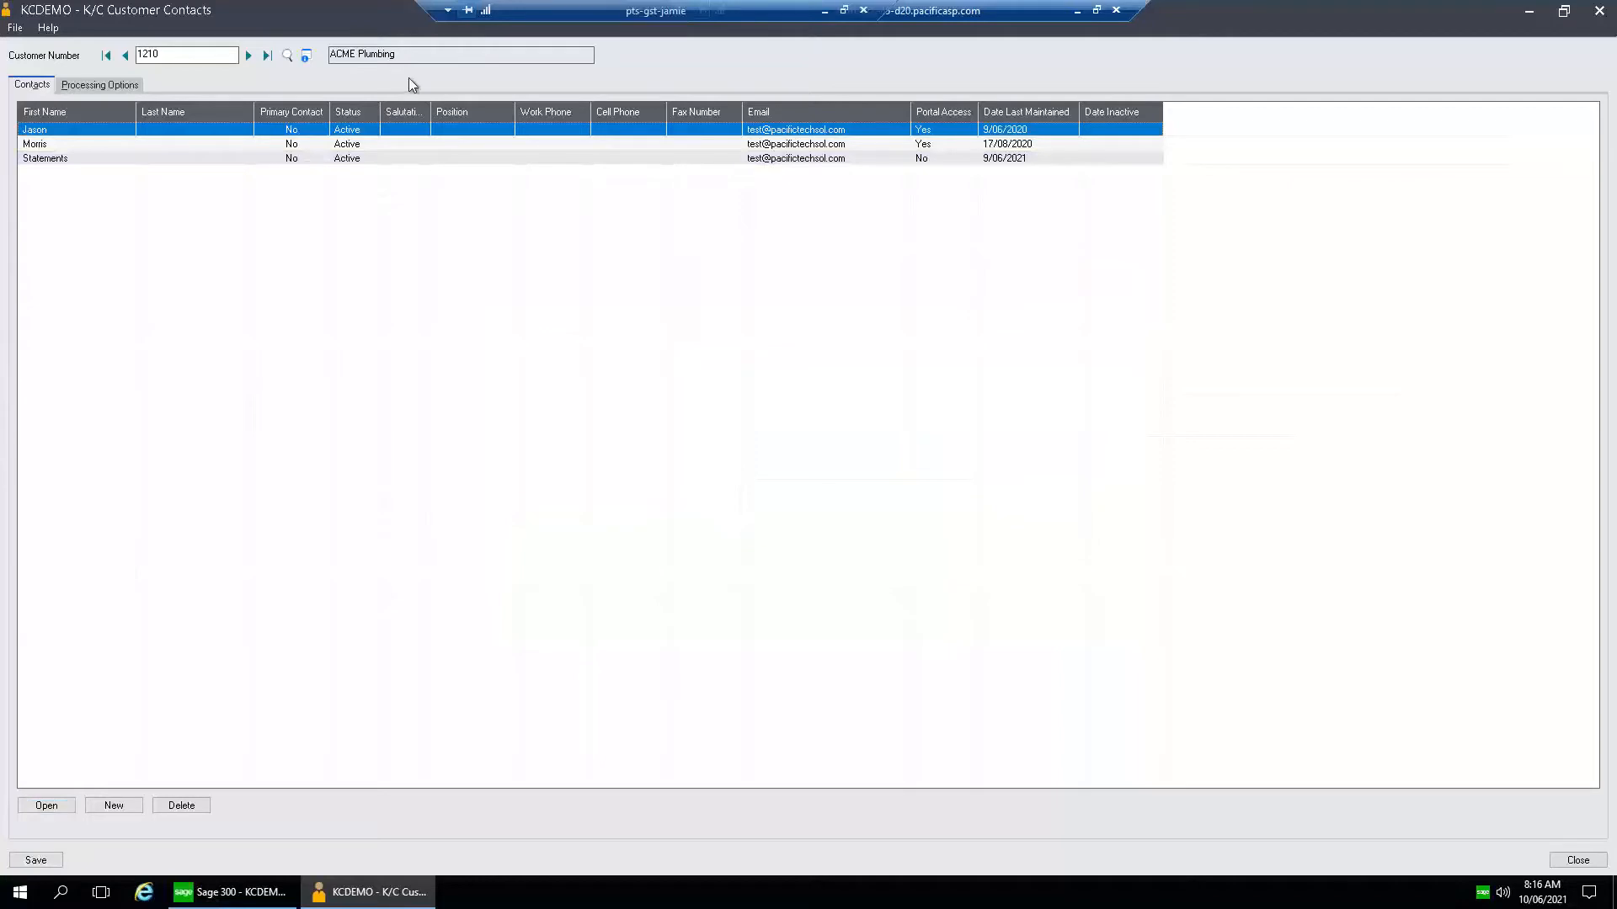
pyautogui.click(1601, 10)
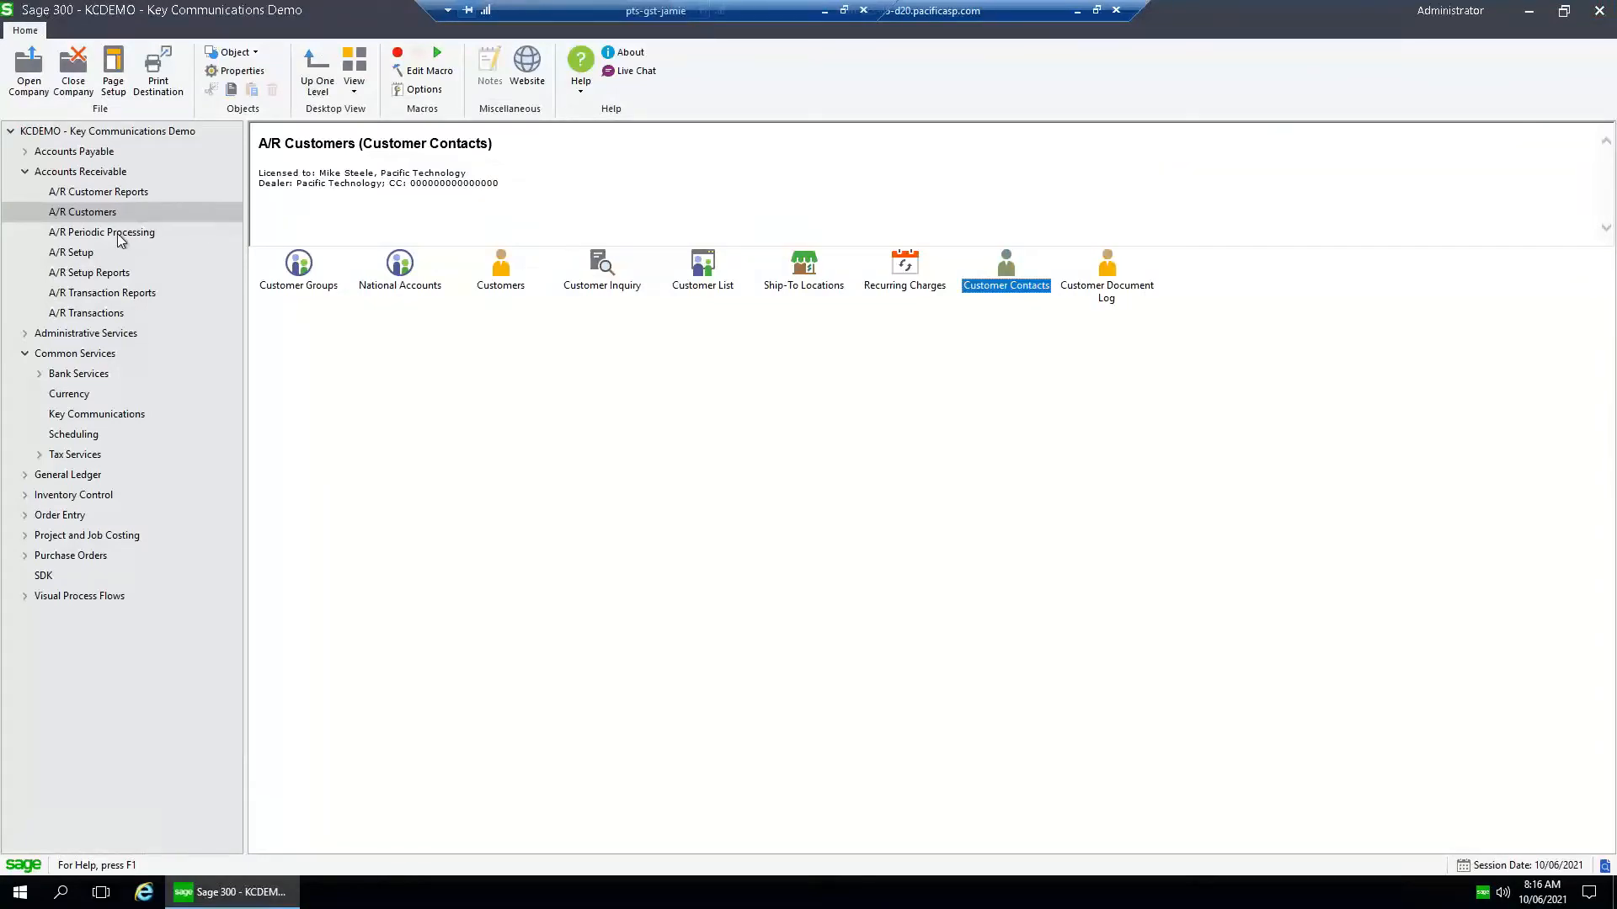
# Look at A/R Transactions, and locate Vendor Contacts among the A/P Vendors programs in Accounts Payable
pyautogui.click(80, 315)
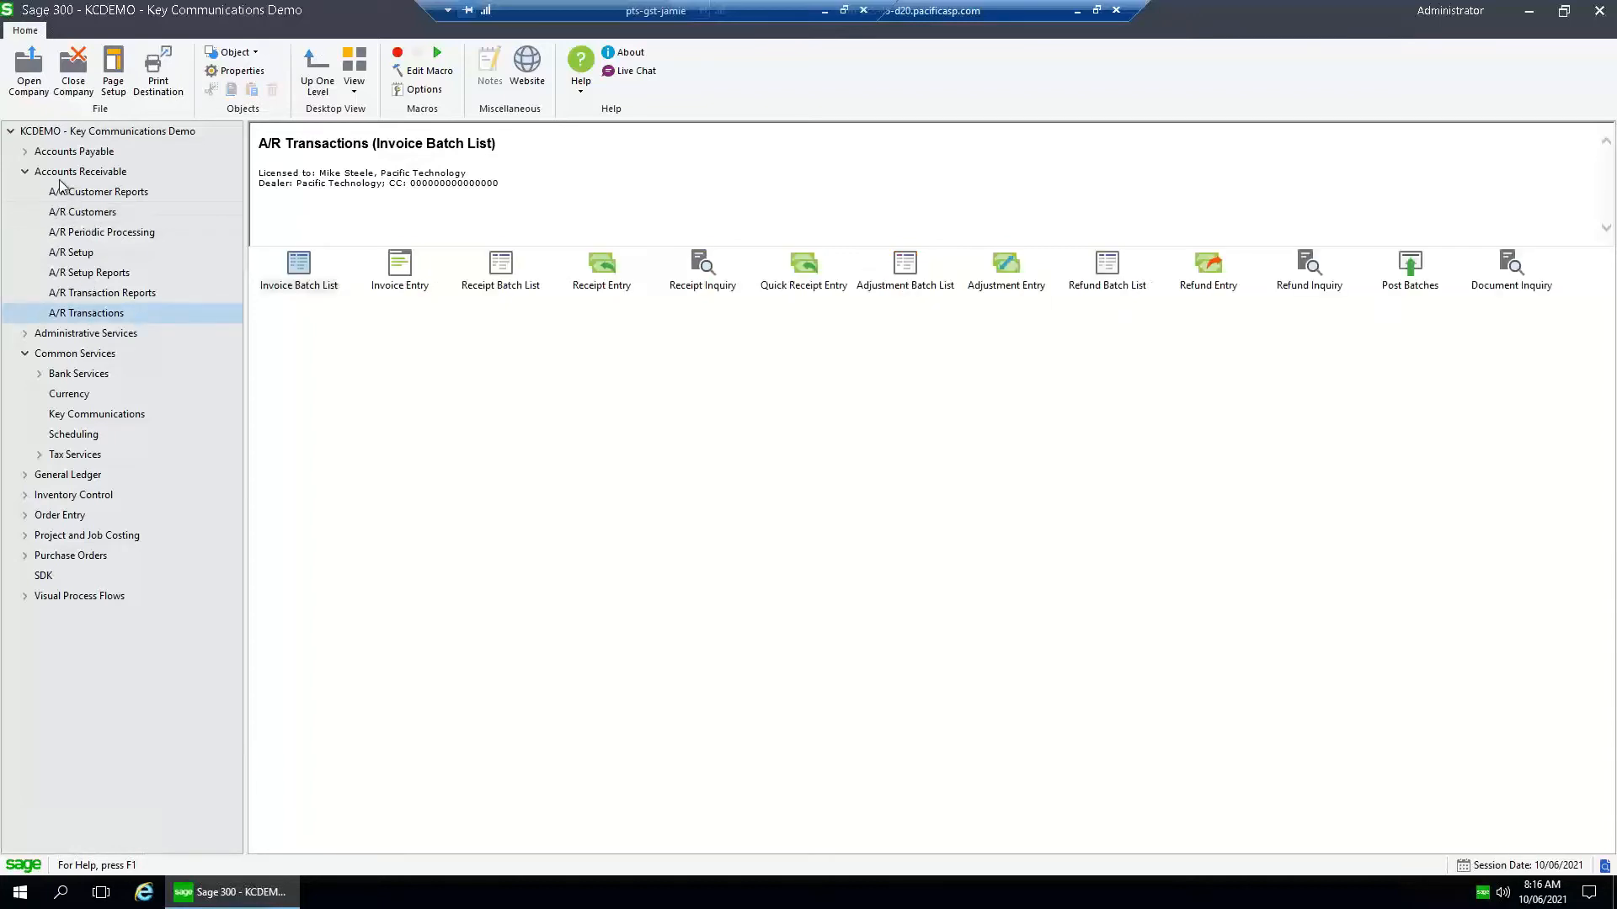
pyautogui.click(24, 152)
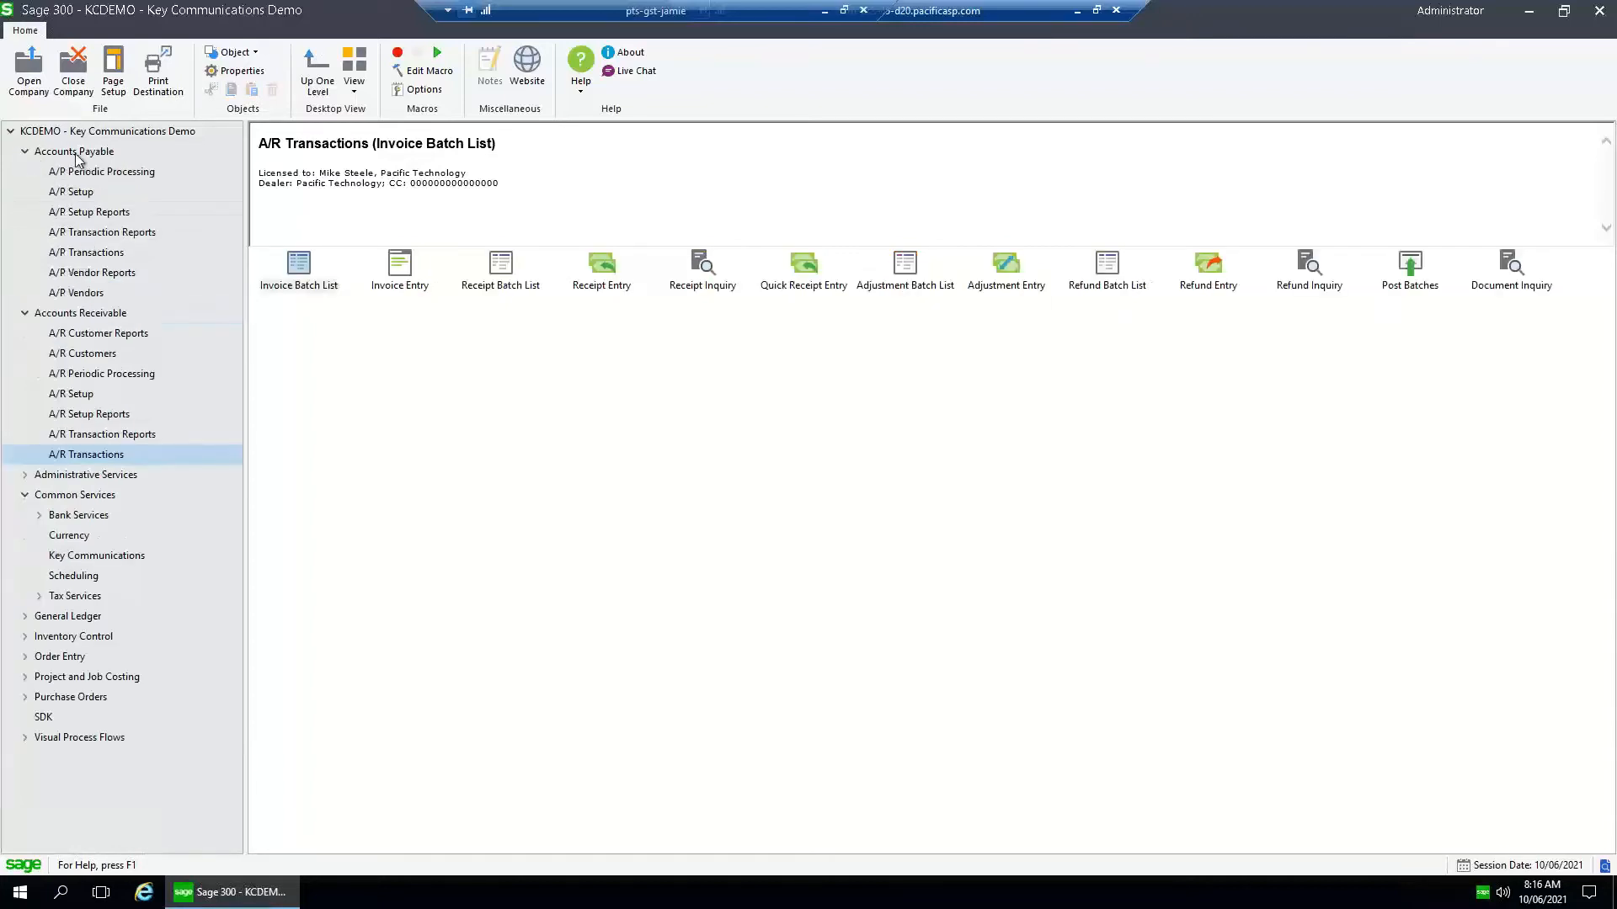
pyautogui.click(87, 157)
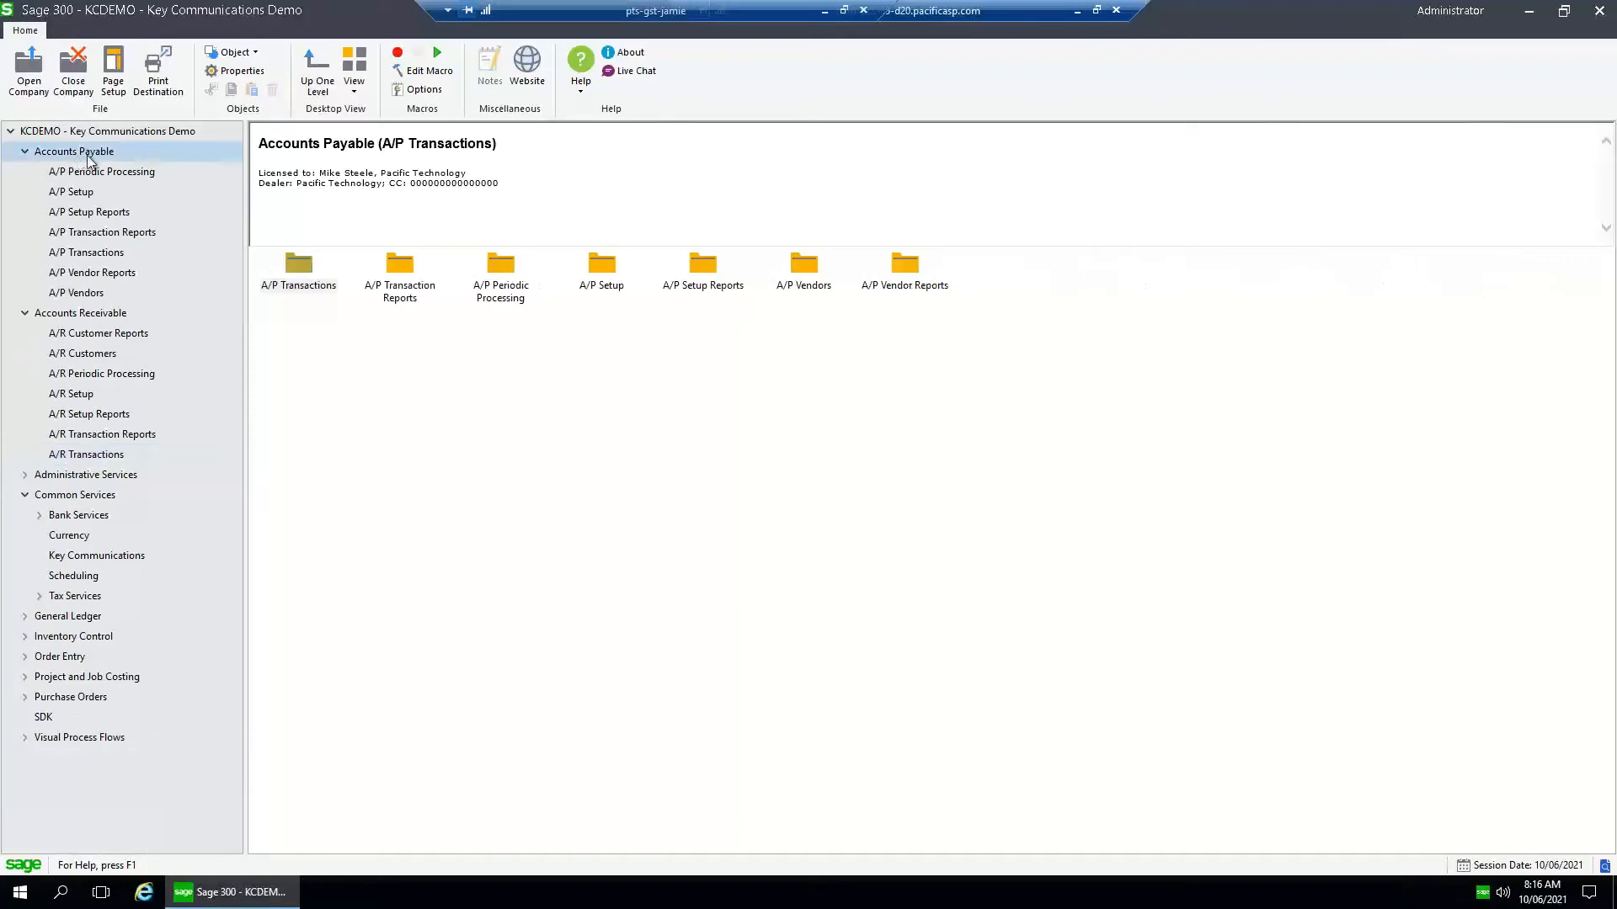
pyautogui.click(94, 294)
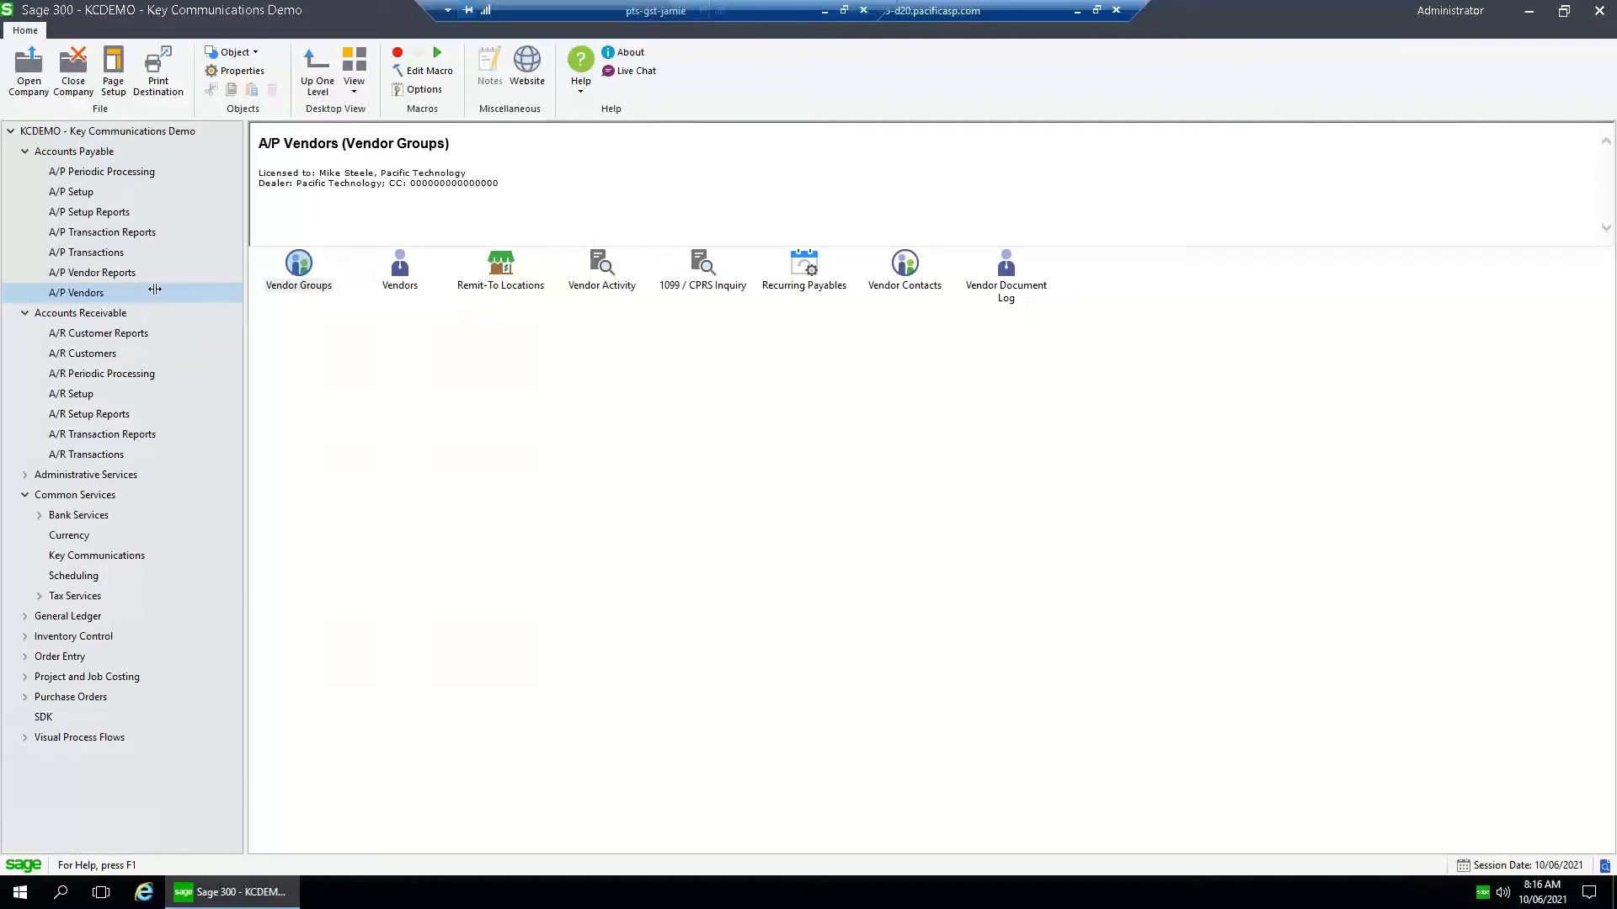
pyautogui.click(915, 276)
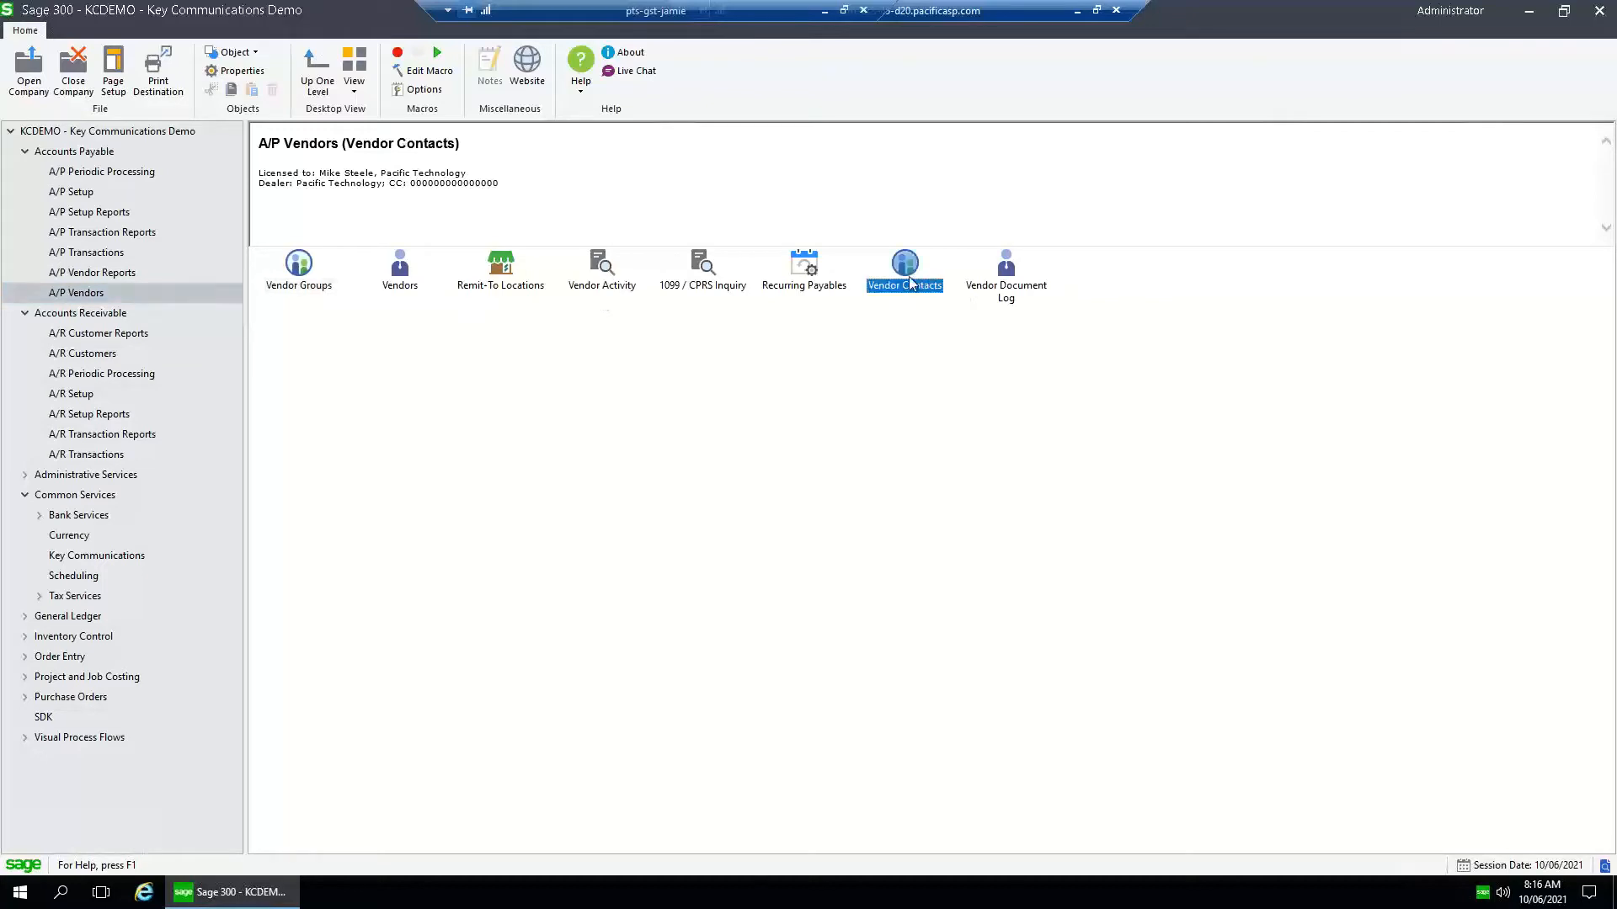
# Locate the AR Invoice and AR Receipt Emailers in A/R Transaction Reports and the AR Statement Emailer in A/R Customer Reports
pyautogui.click(125, 434)
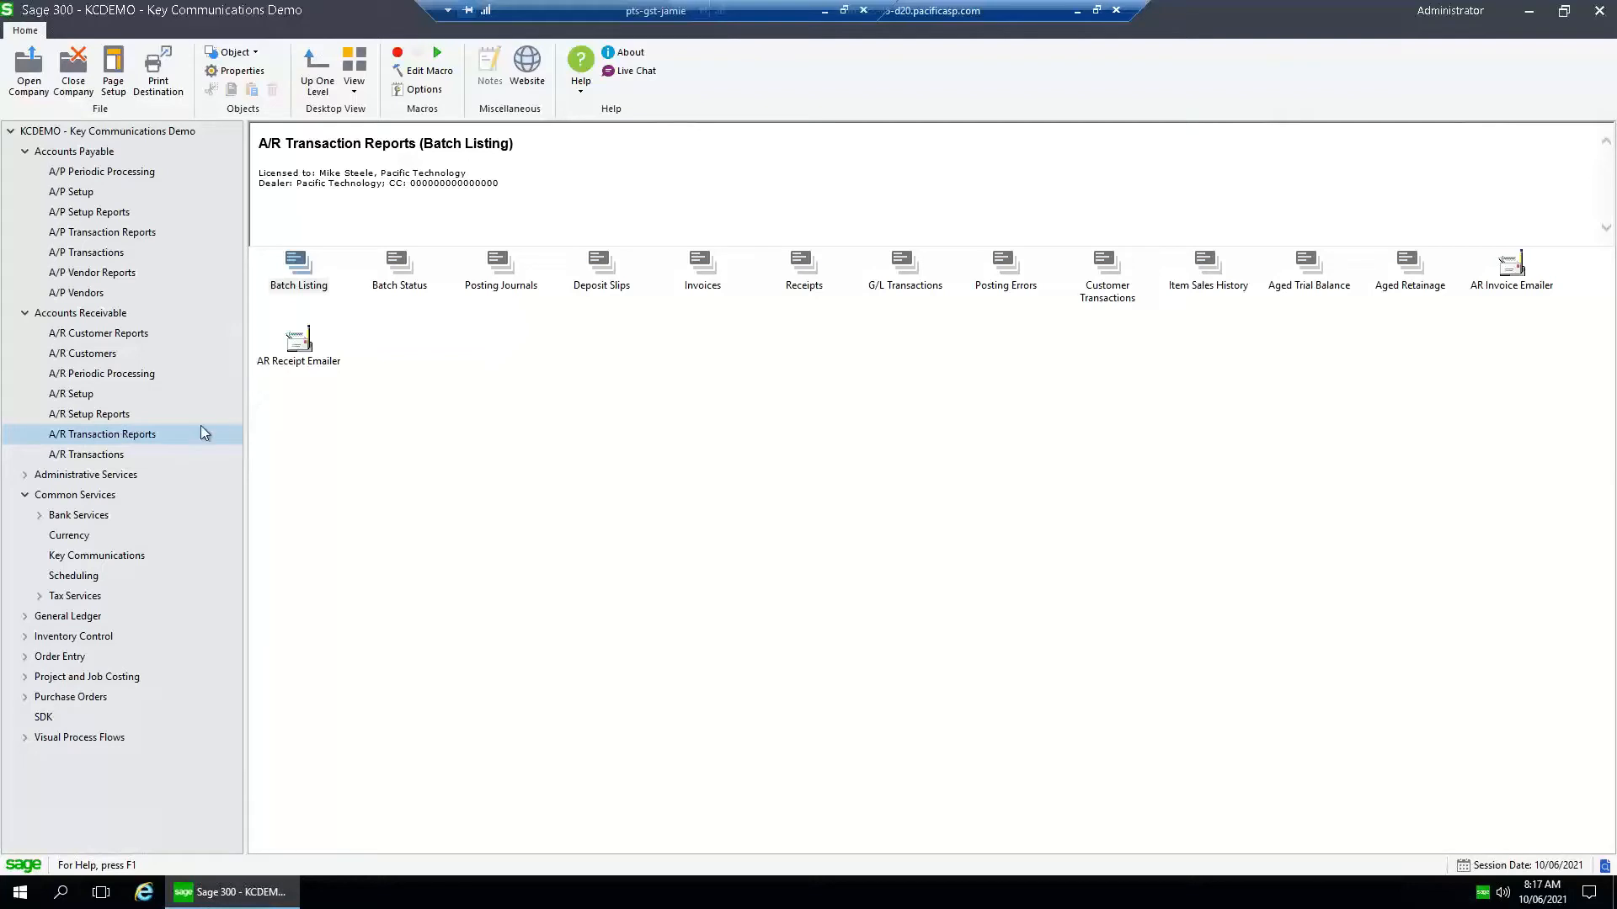
pyautogui.click(1518, 281)
pyautogui.click(300, 356)
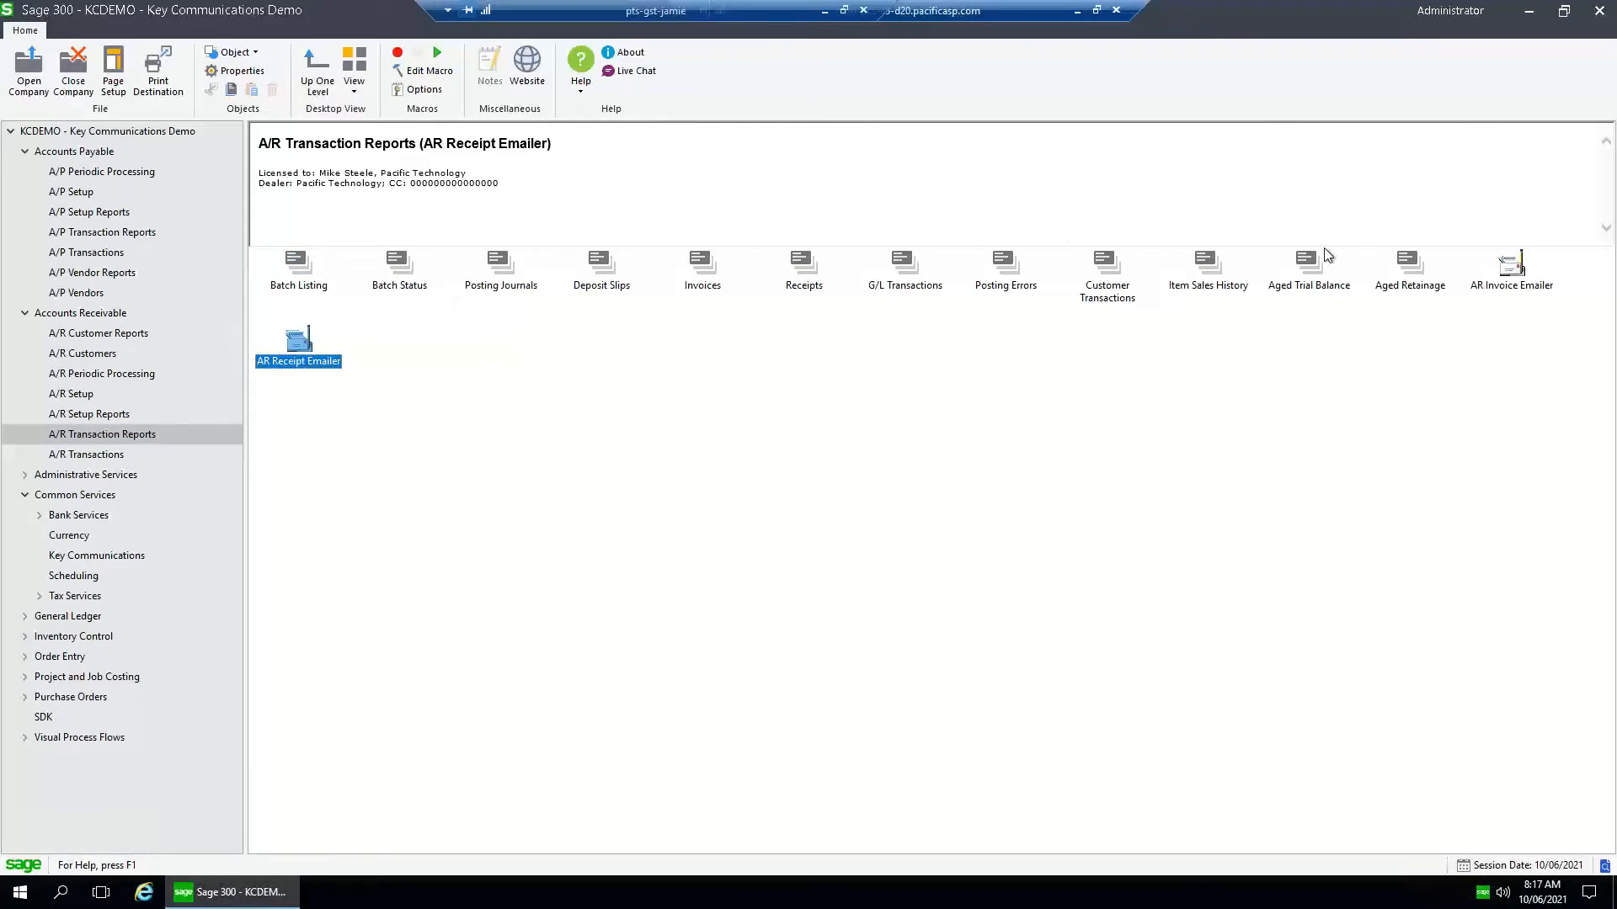
pyautogui.click(140, 340)
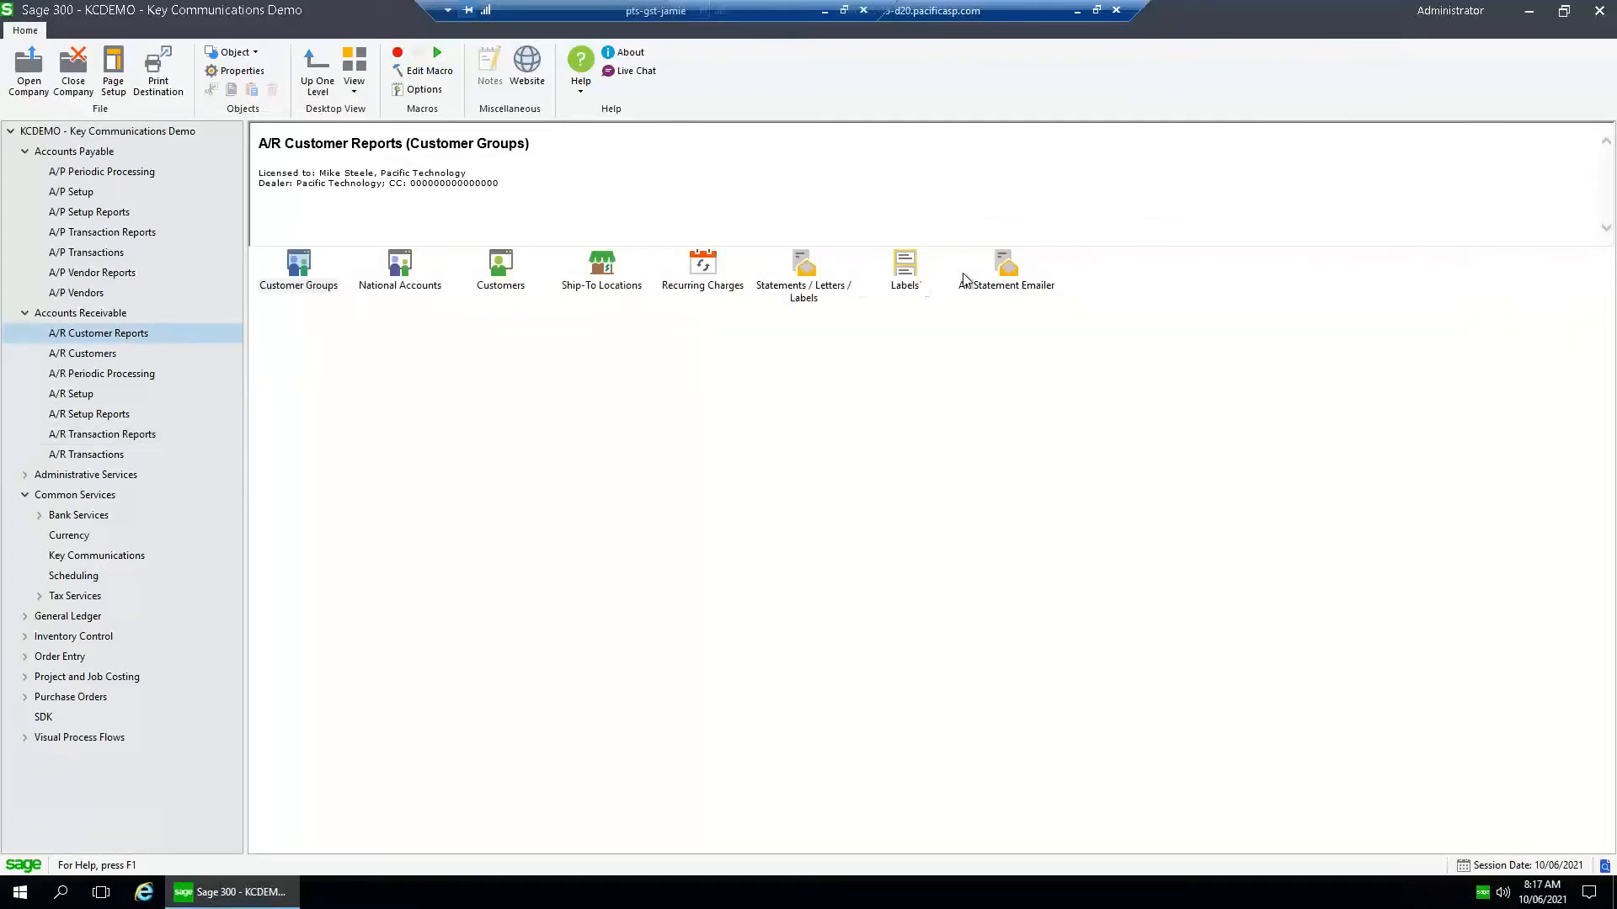
pyautogui.click(1010, 267)
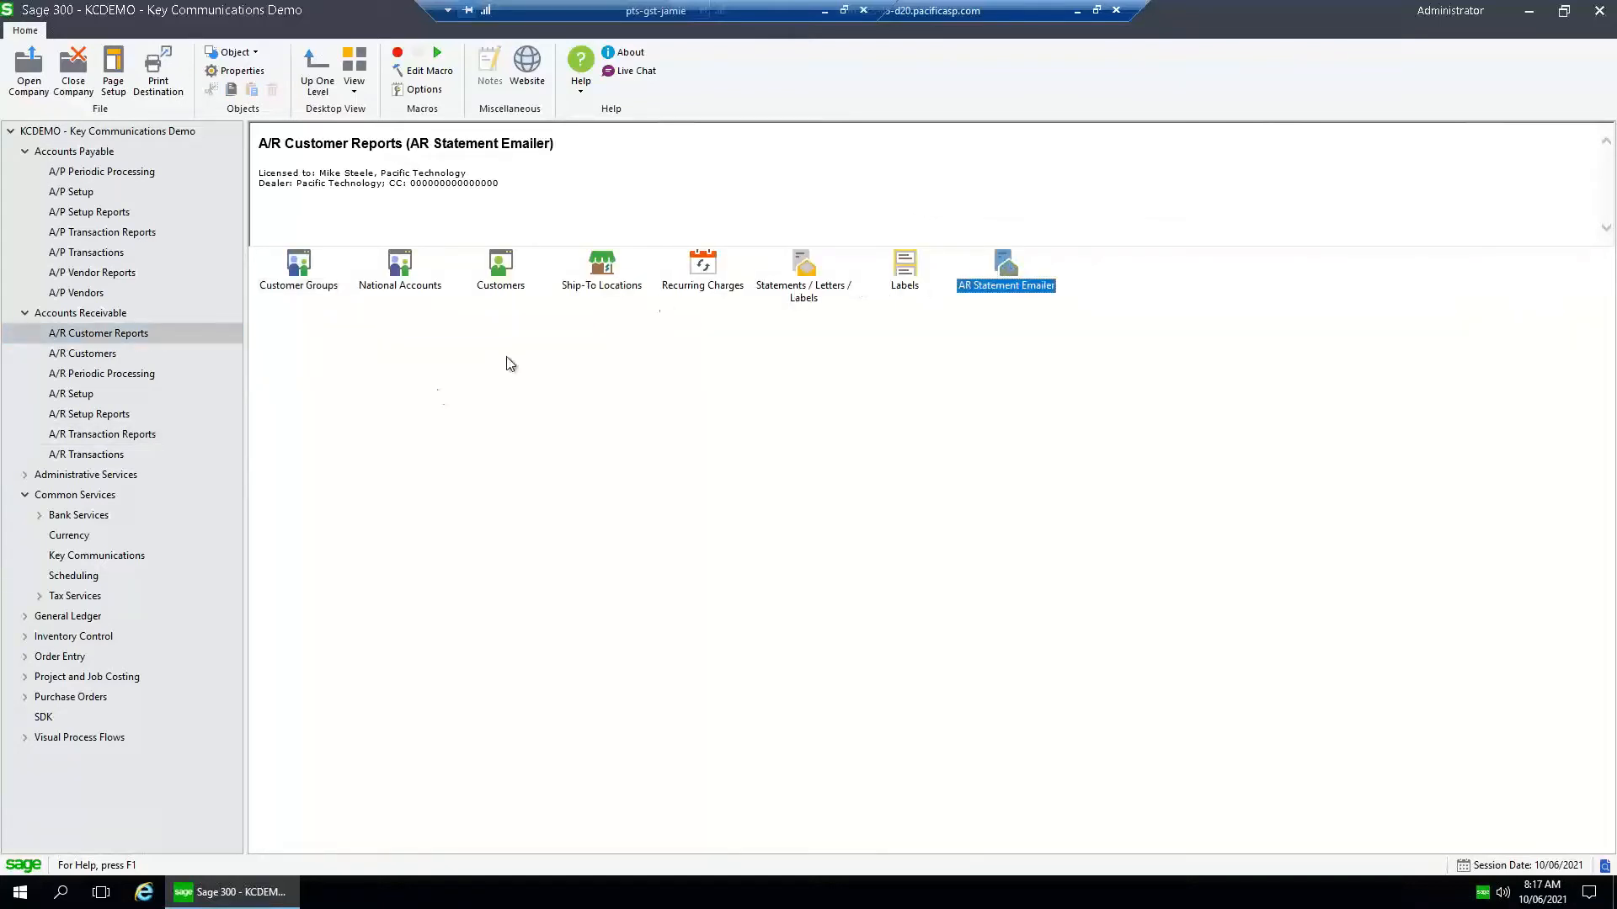
# Locate the emailers in A/P Transaction Reports, O/E Forms and P/O Forms, ending on the PO Purchase Order Emailer
pyautogui.click(126, 232)
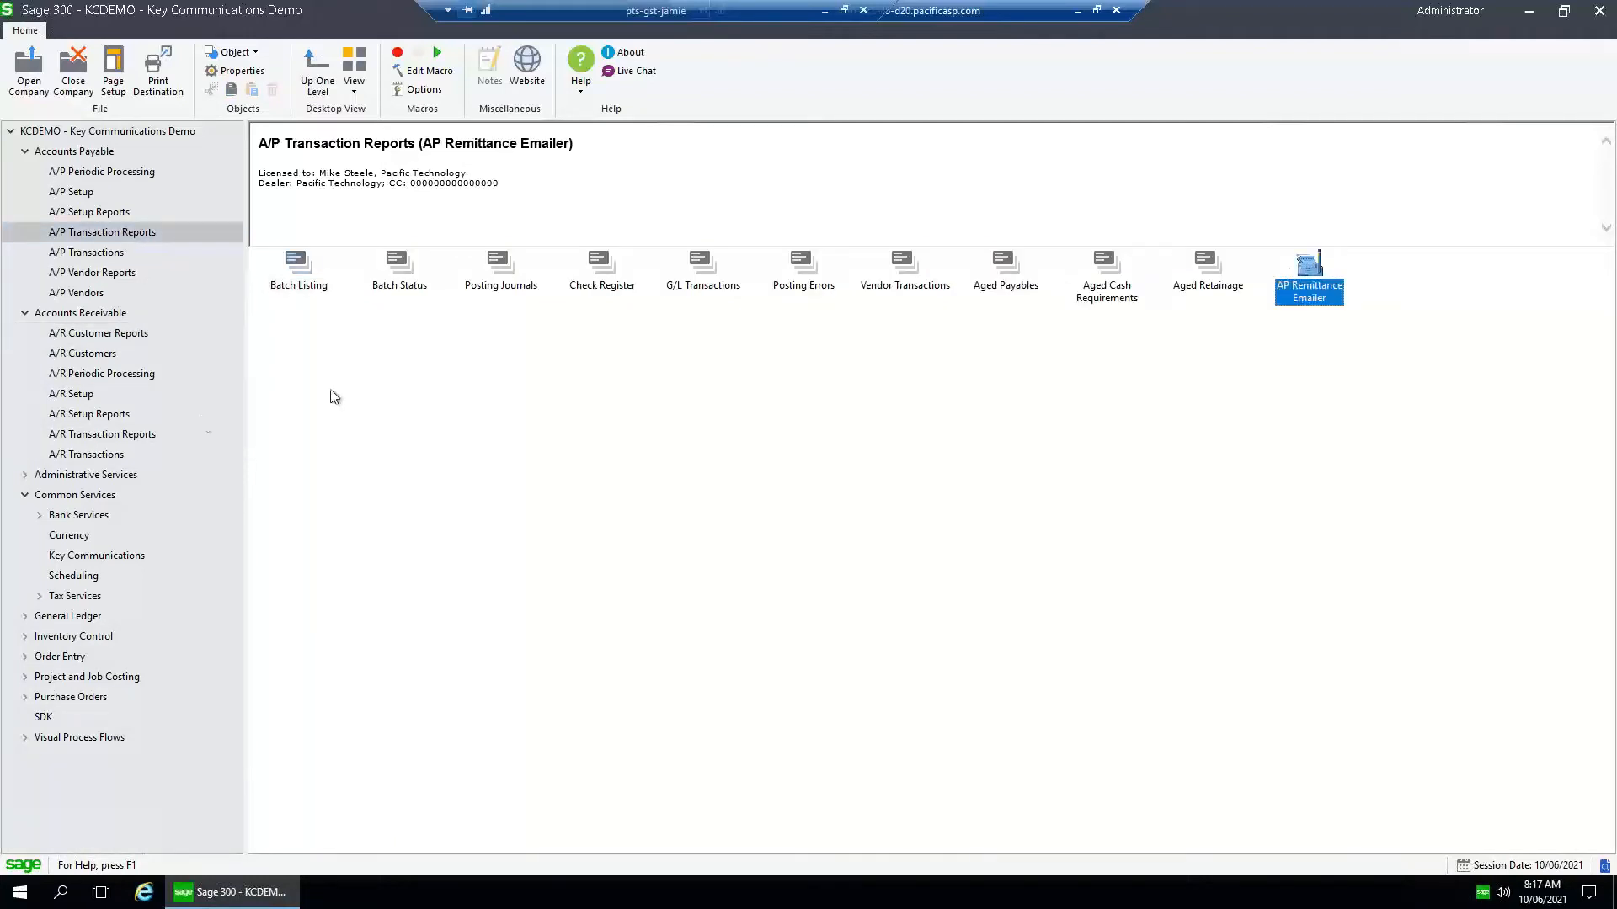
pyautogui.click(26, 658)
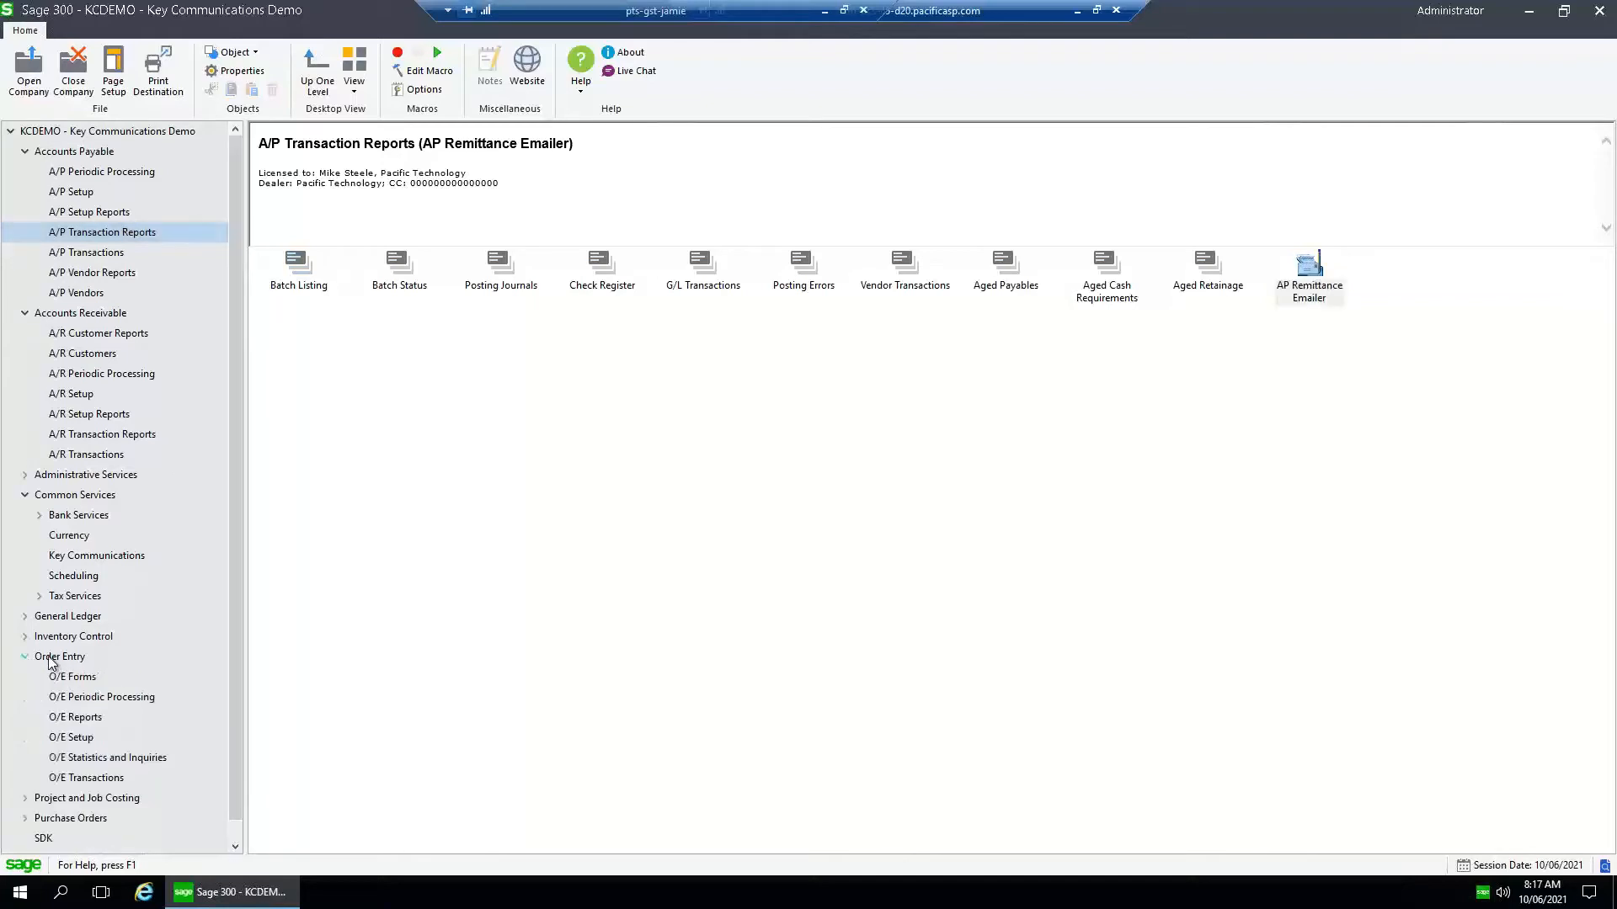
pyautogui.click(86, 678)
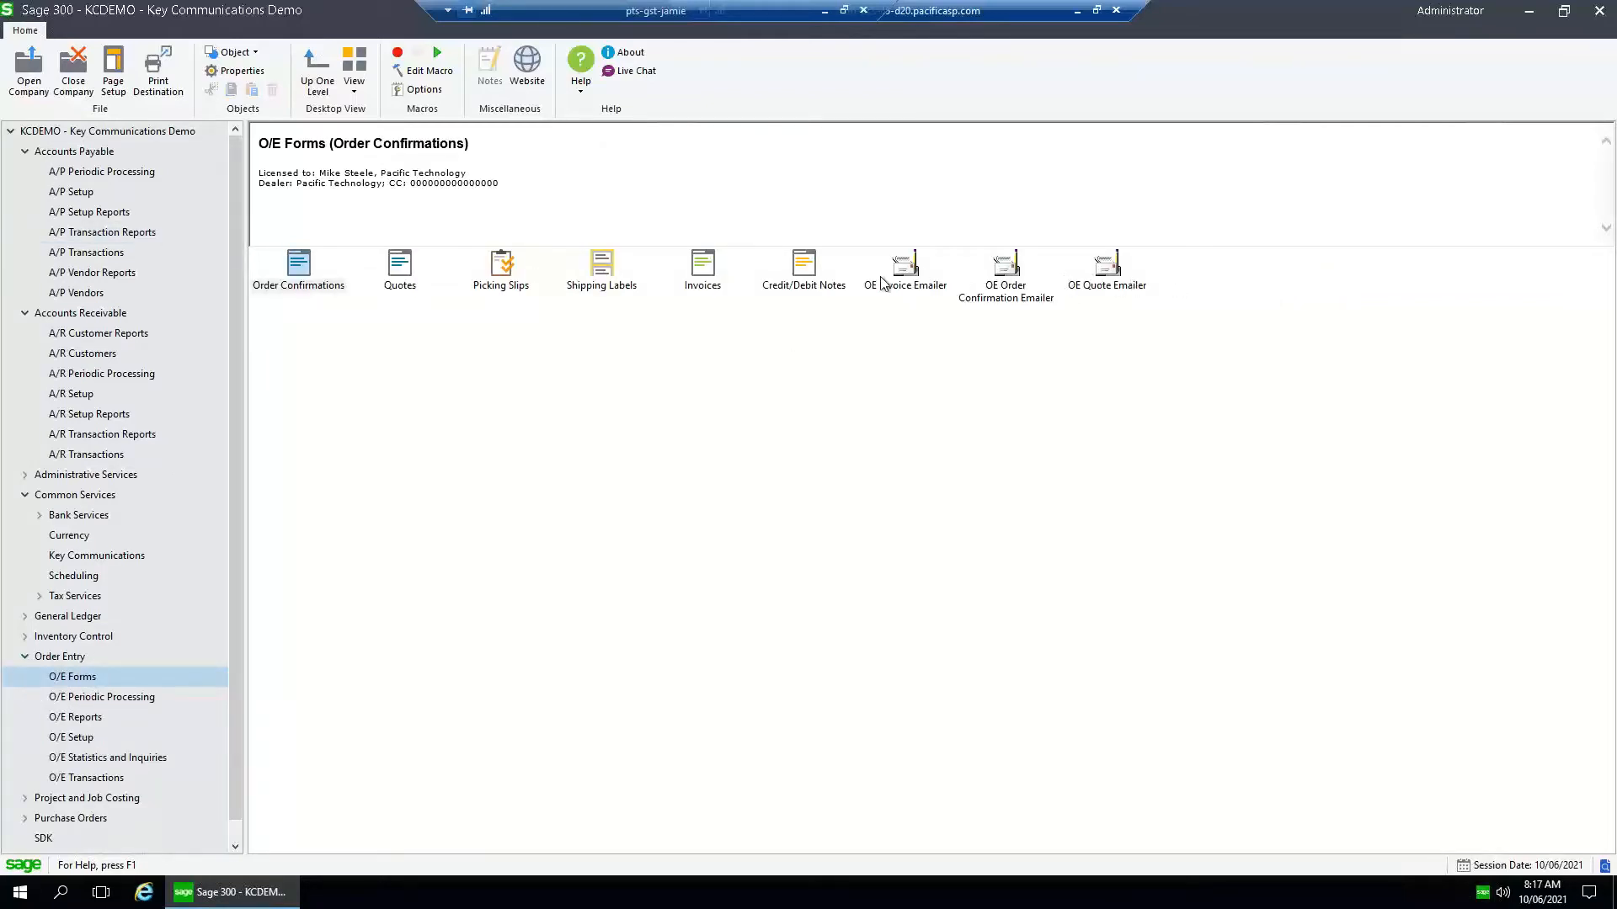
pyautogui.click(25, 818)
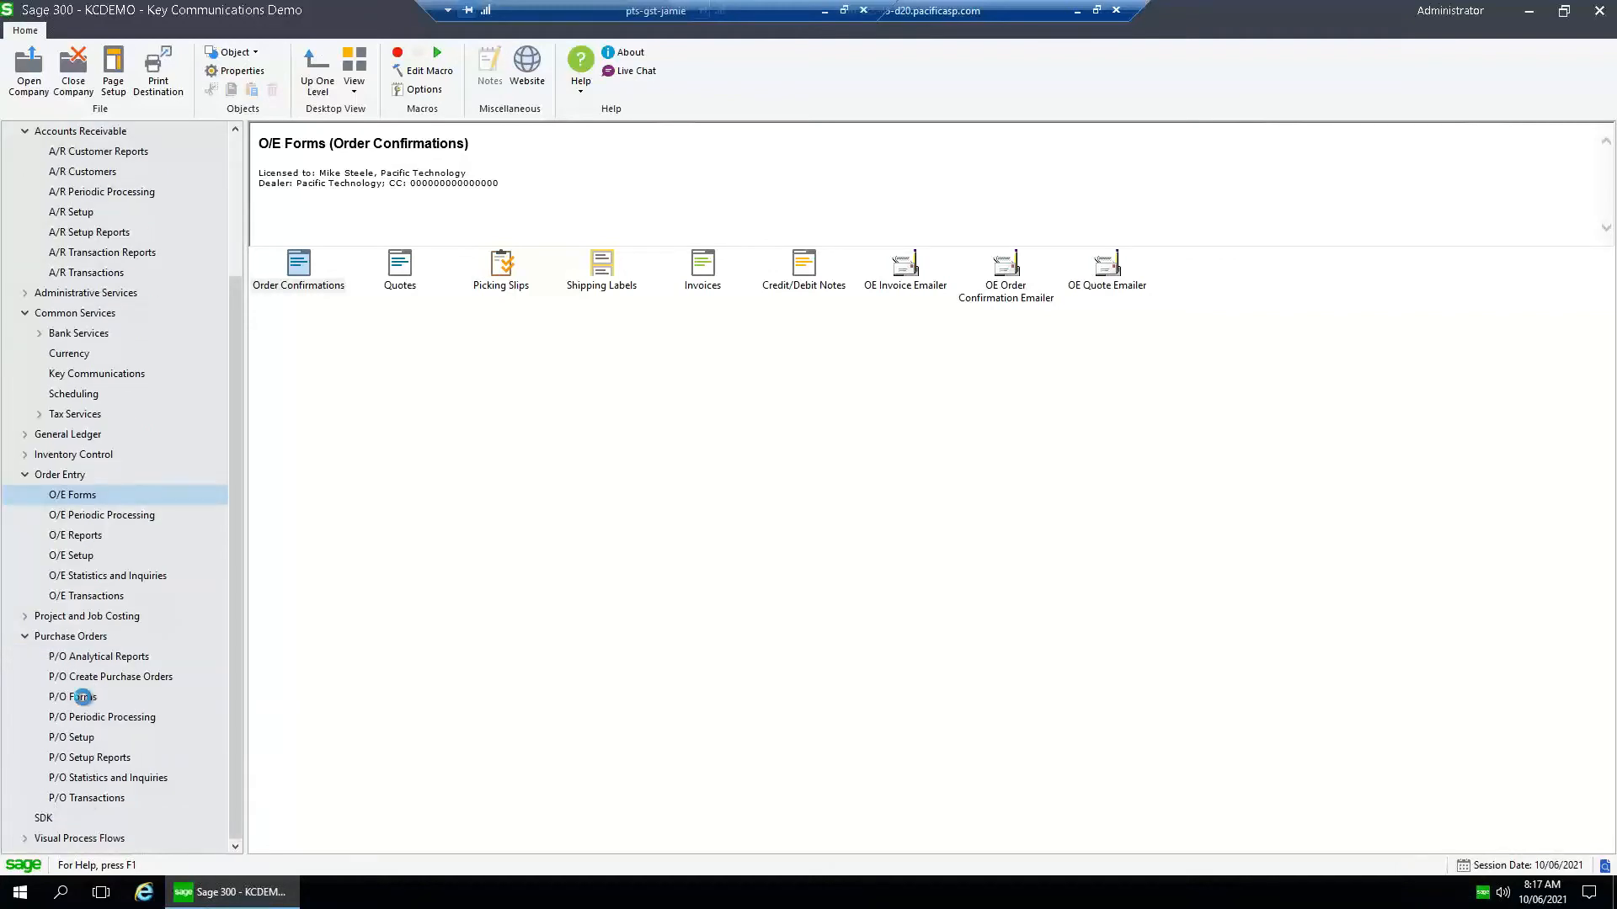
pyautogui.click(84, 702)
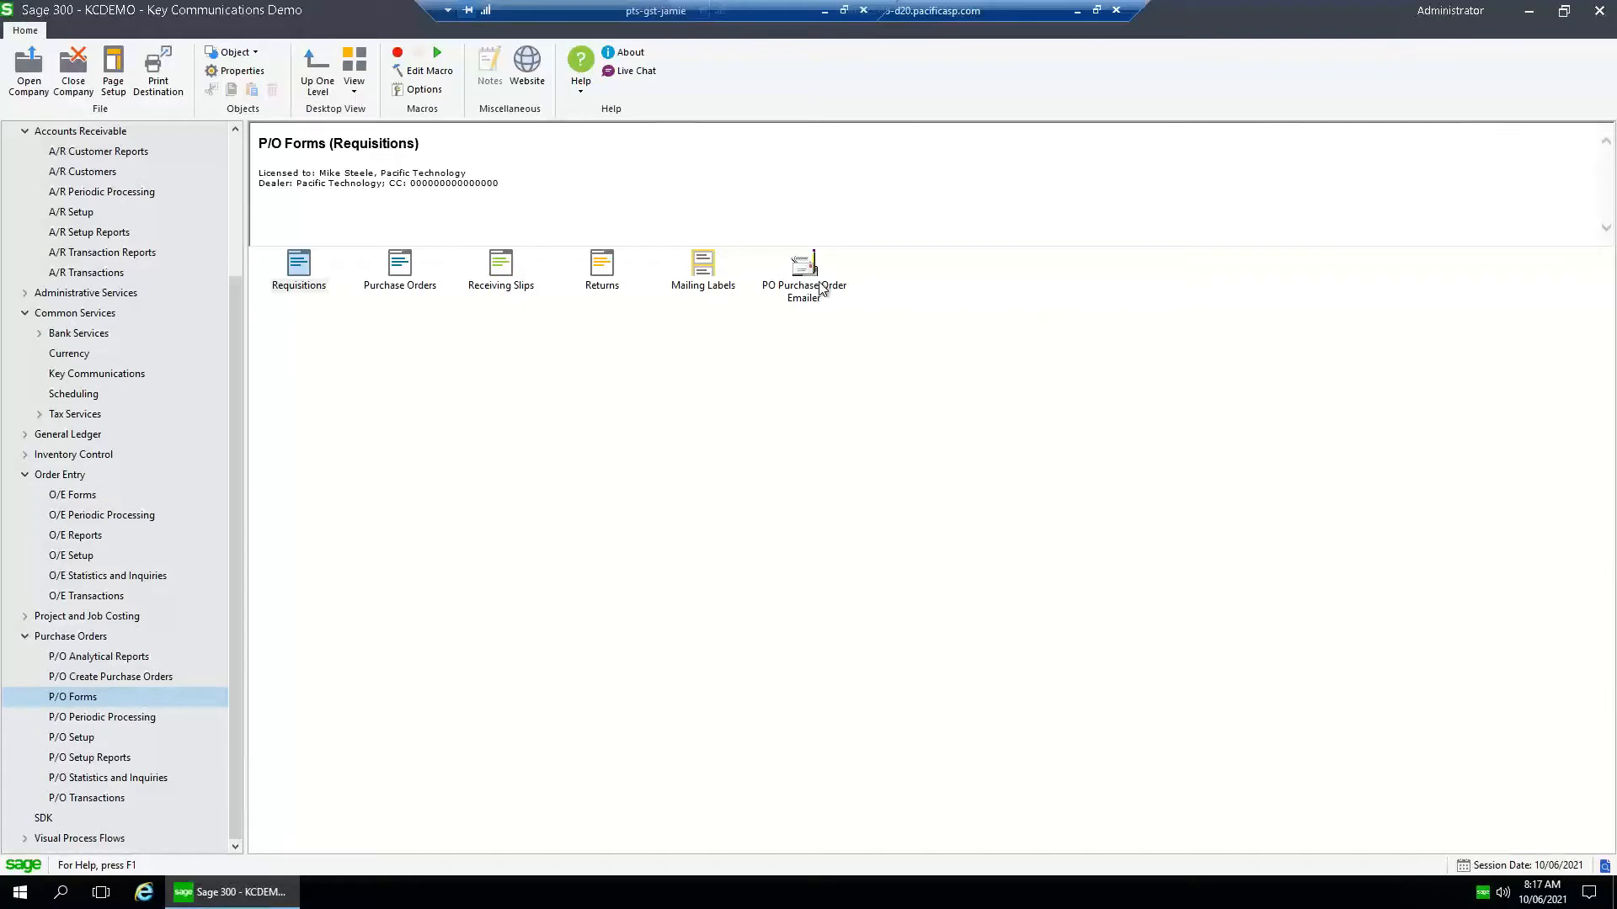
pyautogui.click(821, 291)
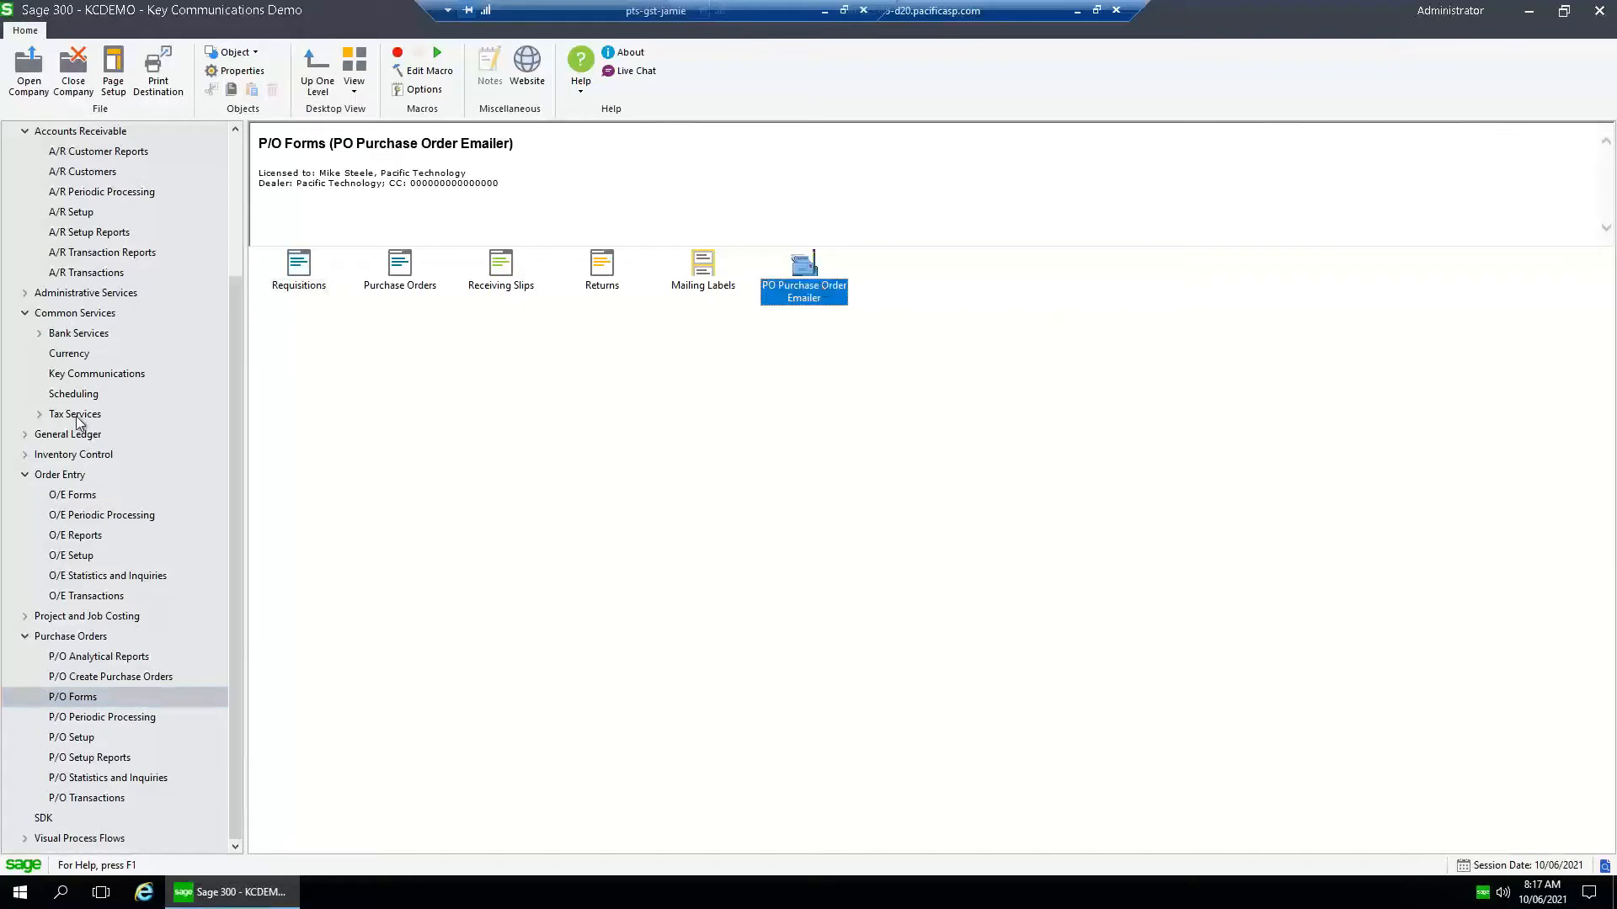
# Collapse the Order Entry group and open the AR Invoice Emailer from A/R Transaction Reports
pyautogui.click(25, 475)
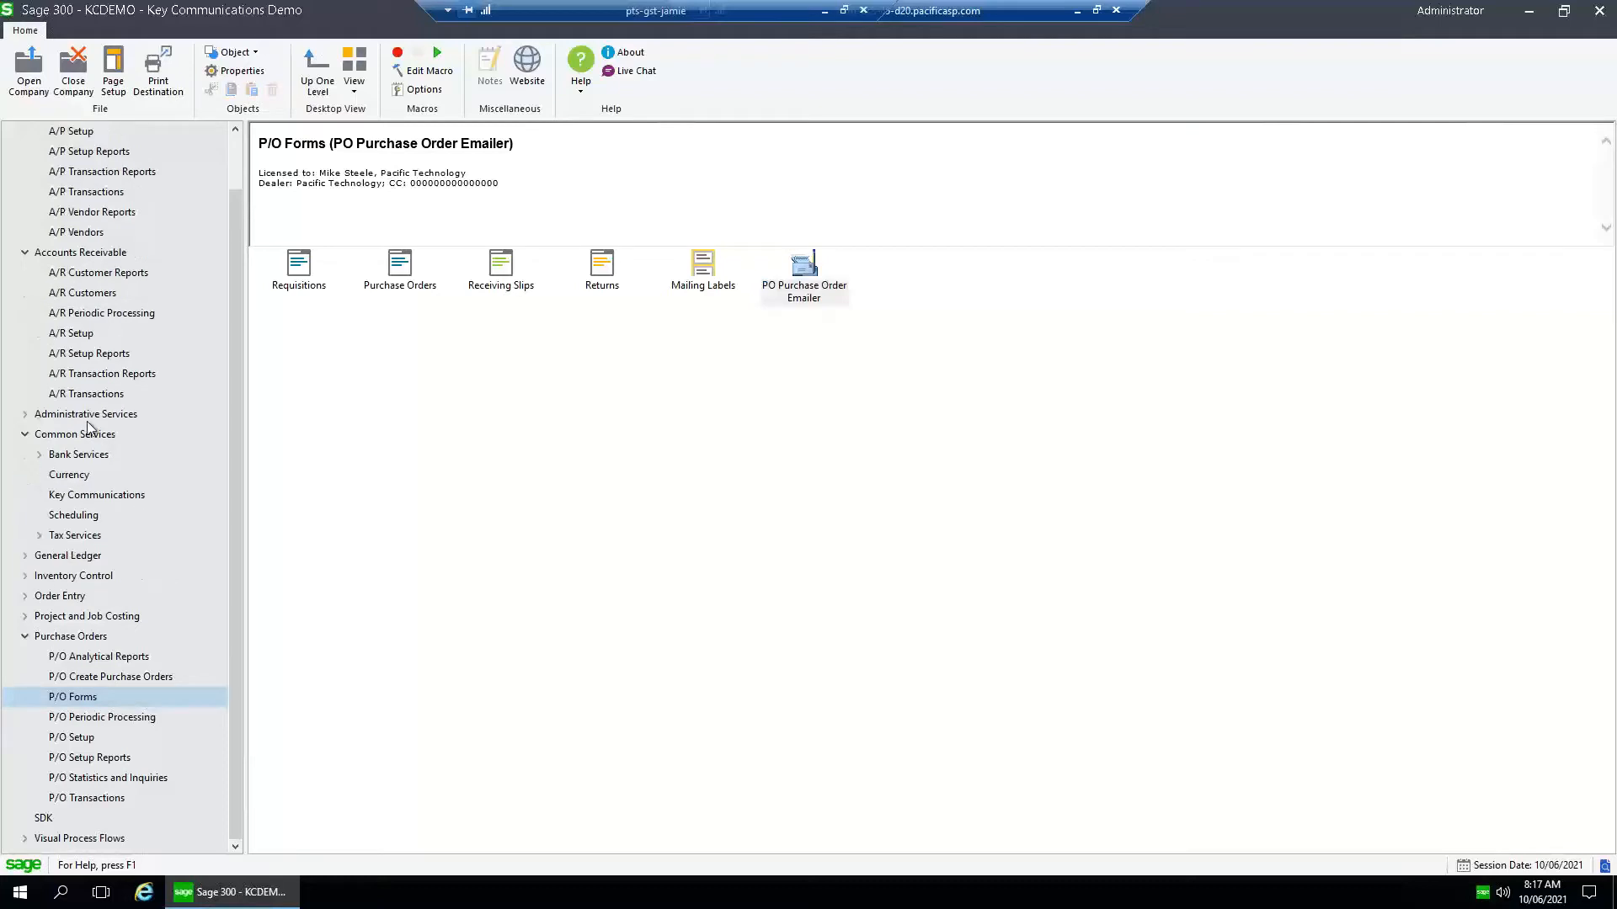
pyautogui.click(118, 378)
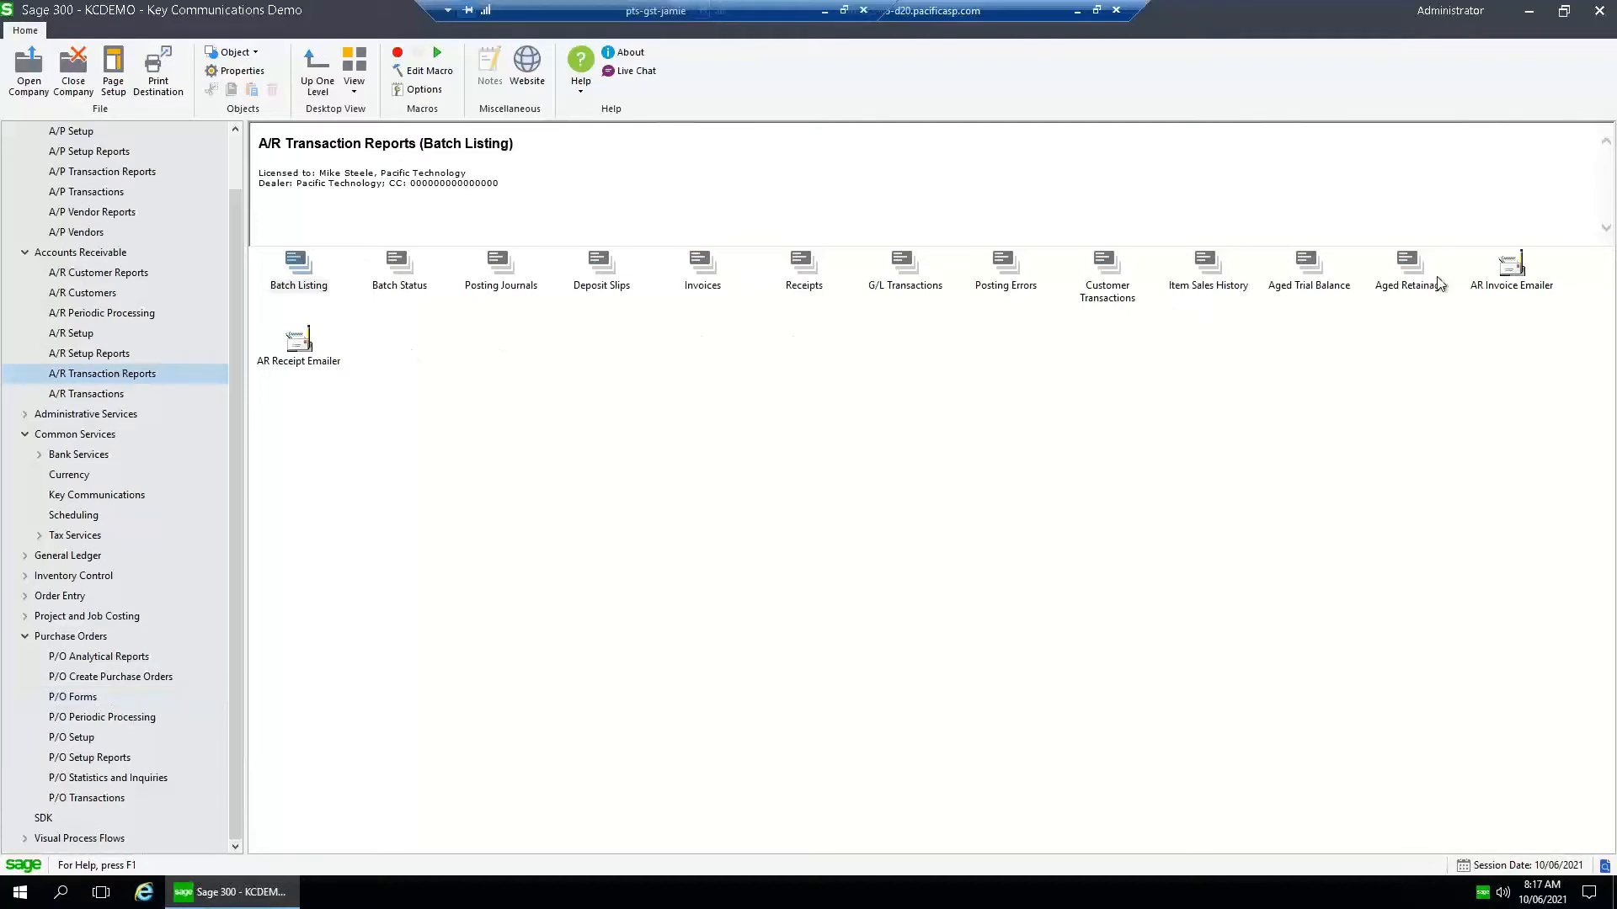
pyautogui.doubleClick(1512, 268)
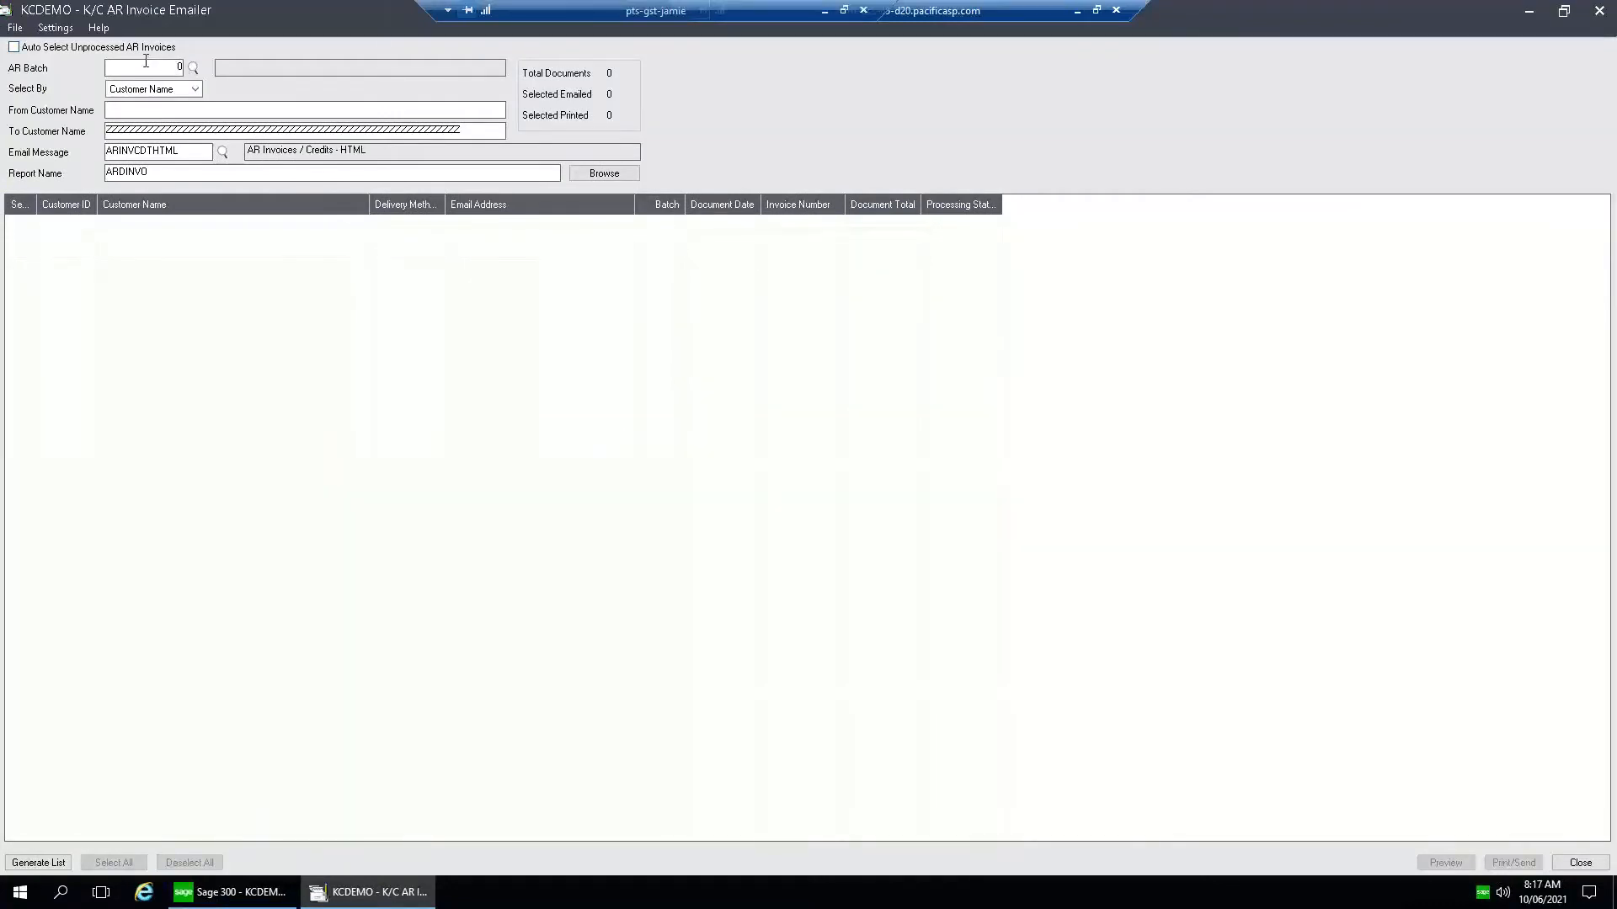
# Look up the invoice batches and choose AR batch 66, Trx for KC Demo, for the emailer
pyautogui.click(196, 68)
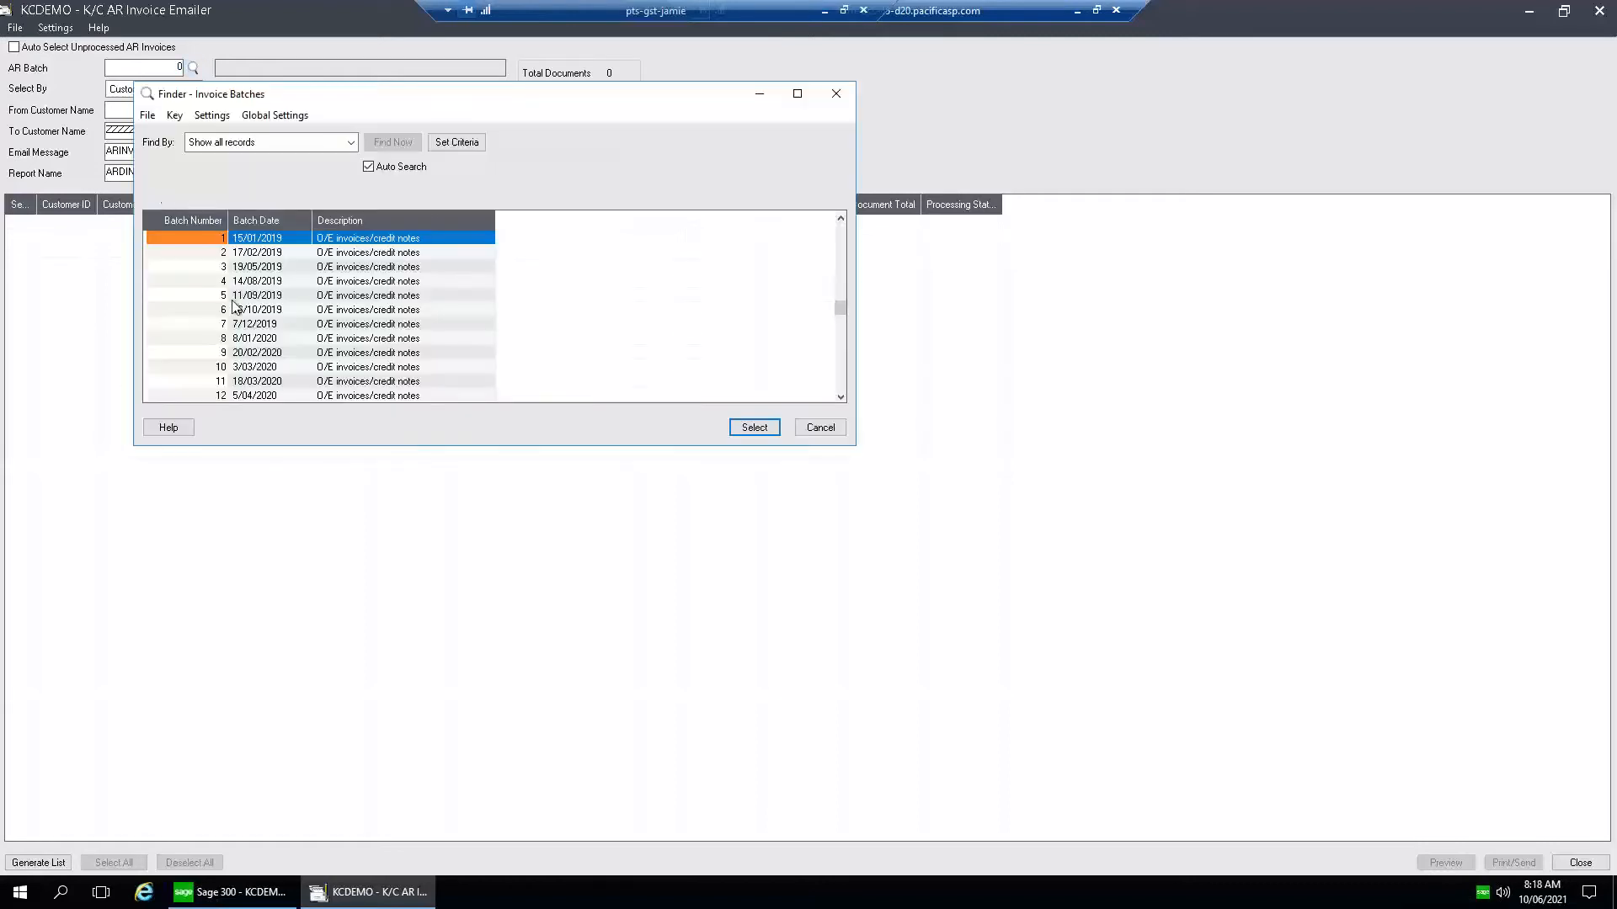
pyautogui.click(264, 325)
pyautogui.press('End')
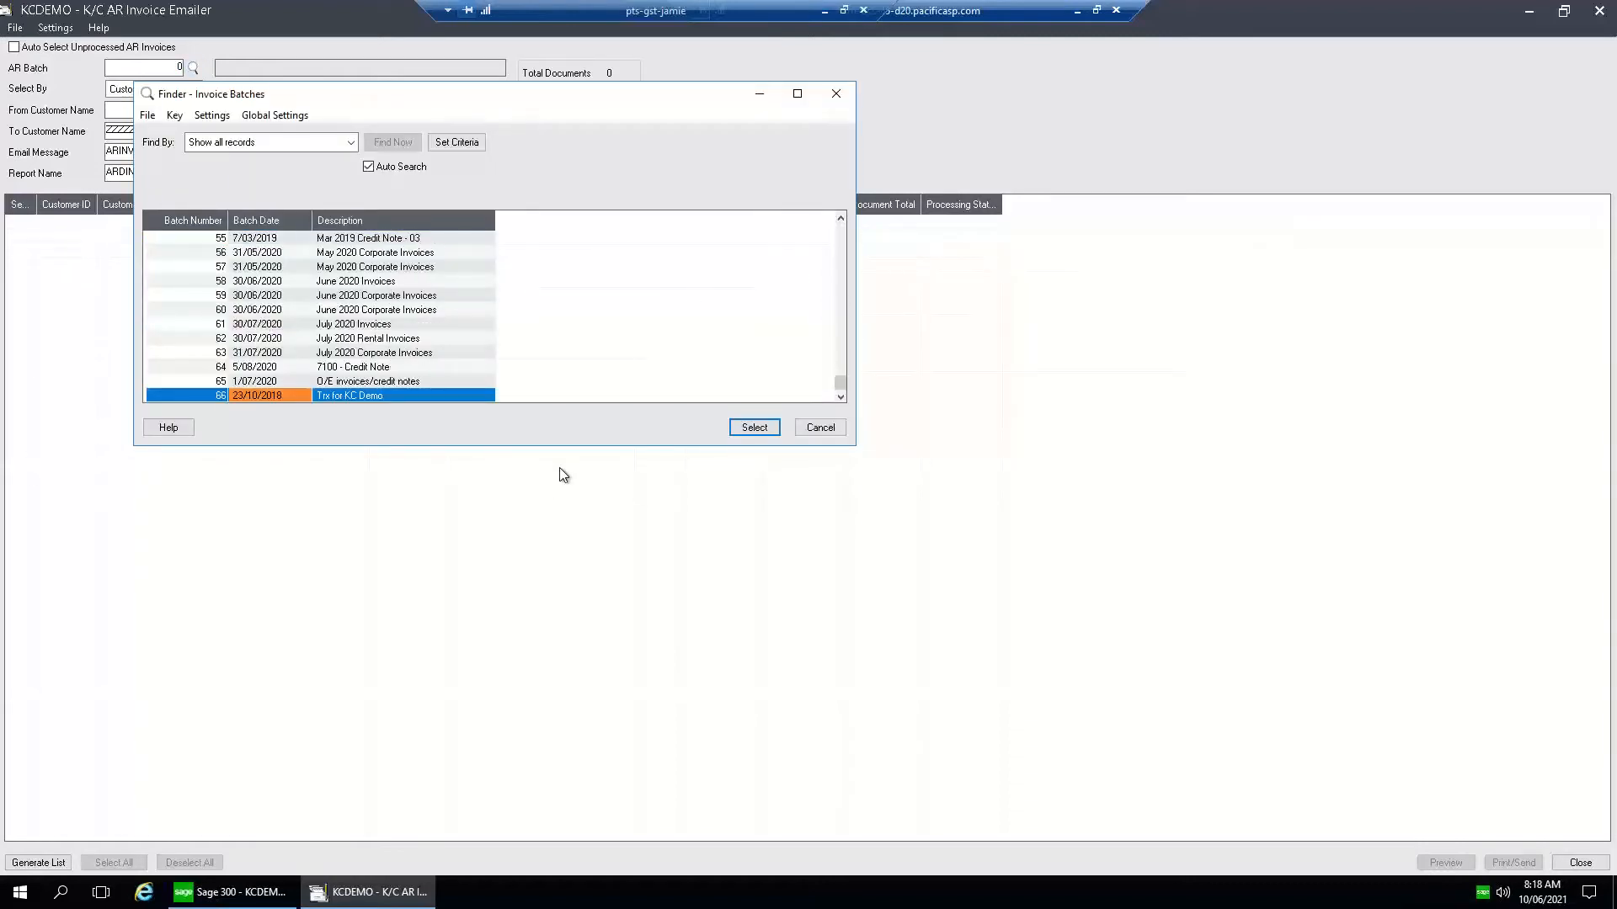
pyautogui.press('Return')
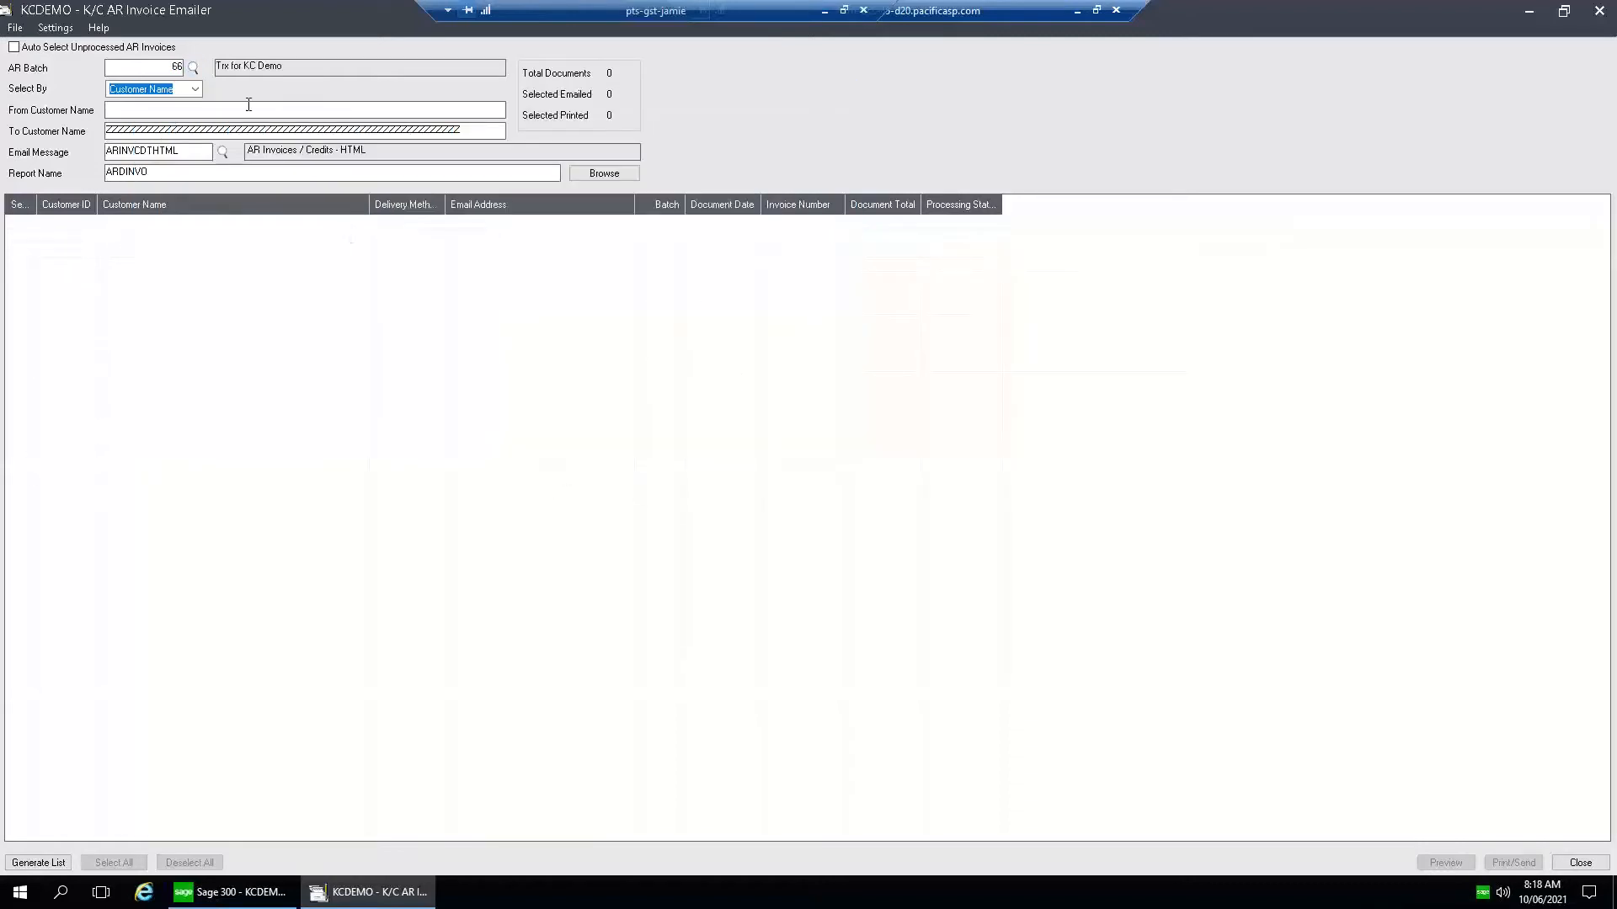
# Check the Select By choices, the email message ARINVCDTHTML and the report name ARDINVO
pyautogui.click(196, 90)
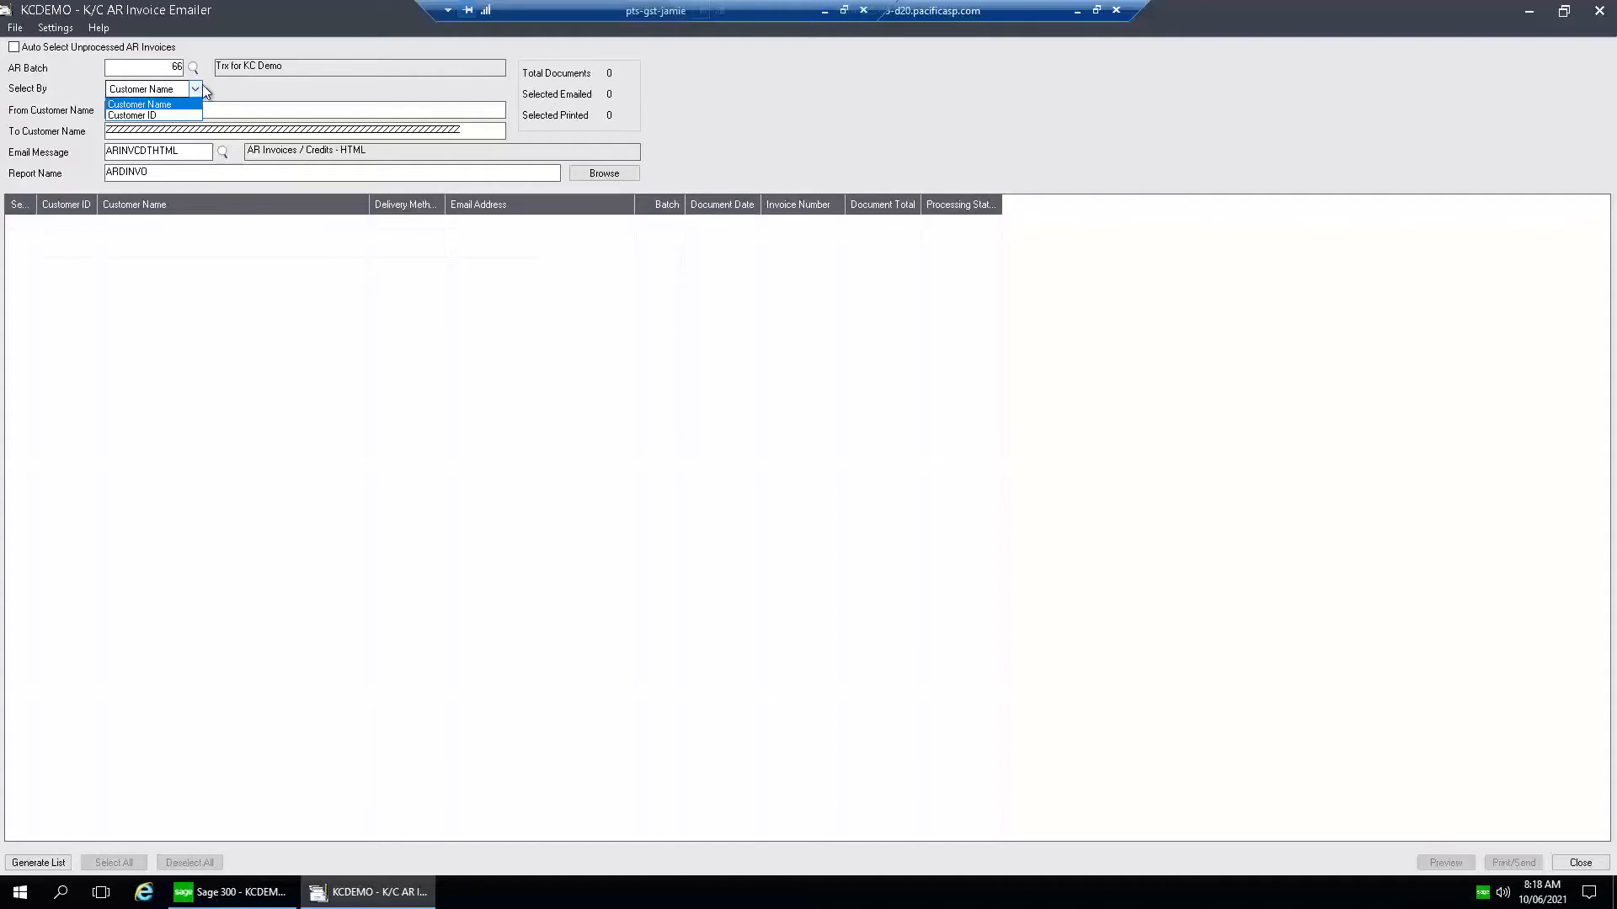
pyautogui.click(199, 87)
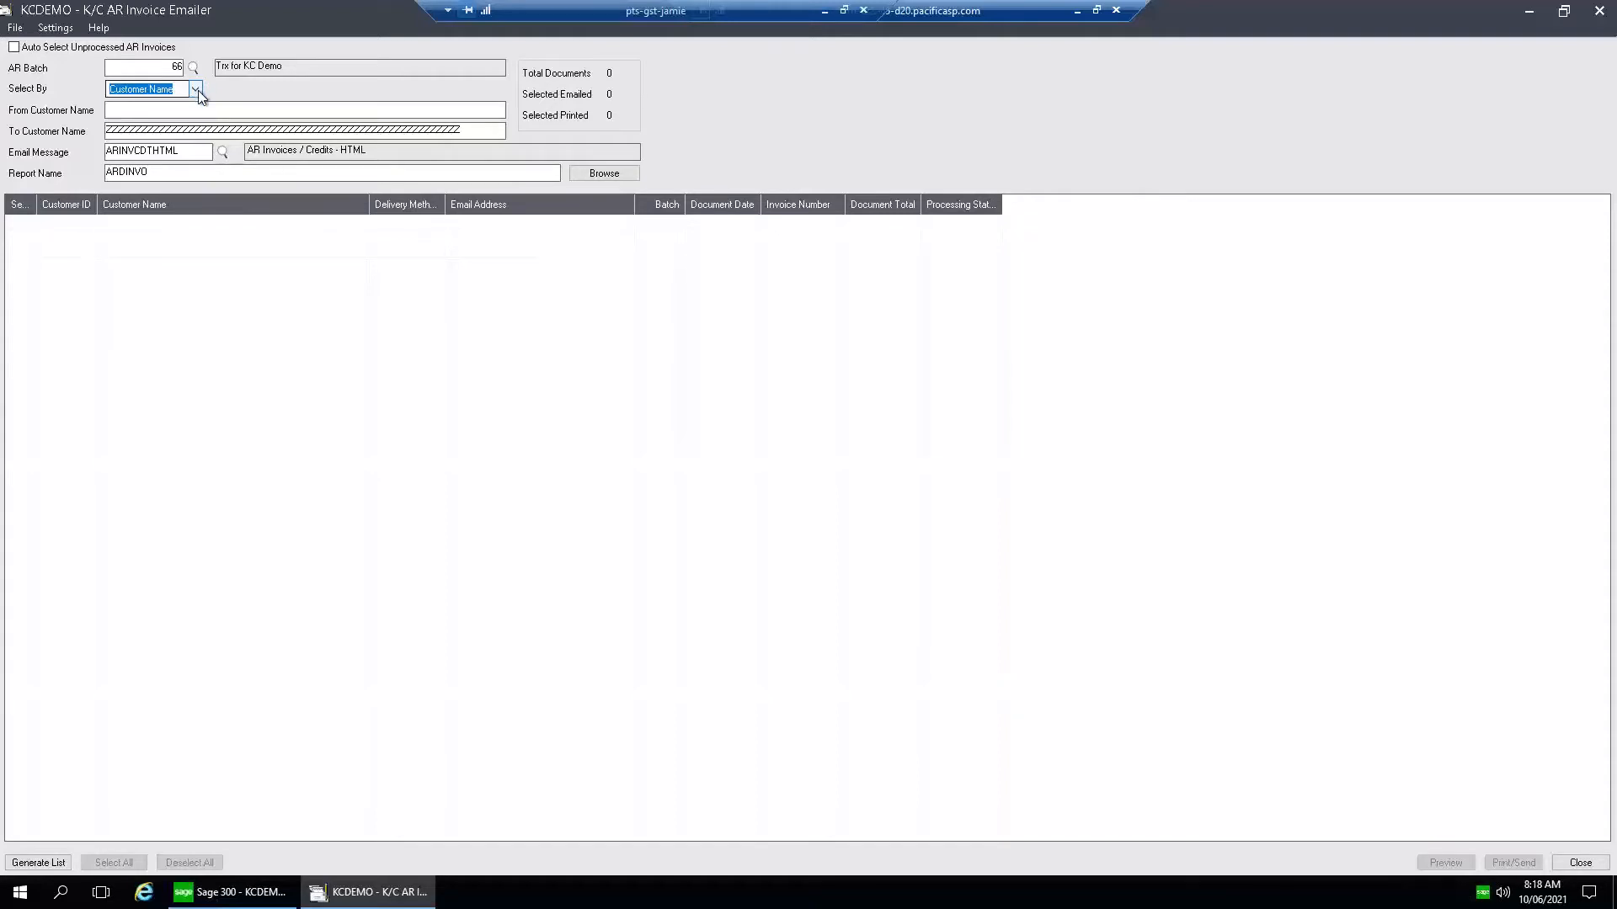
pyautogui.doubleClick(193, 151)
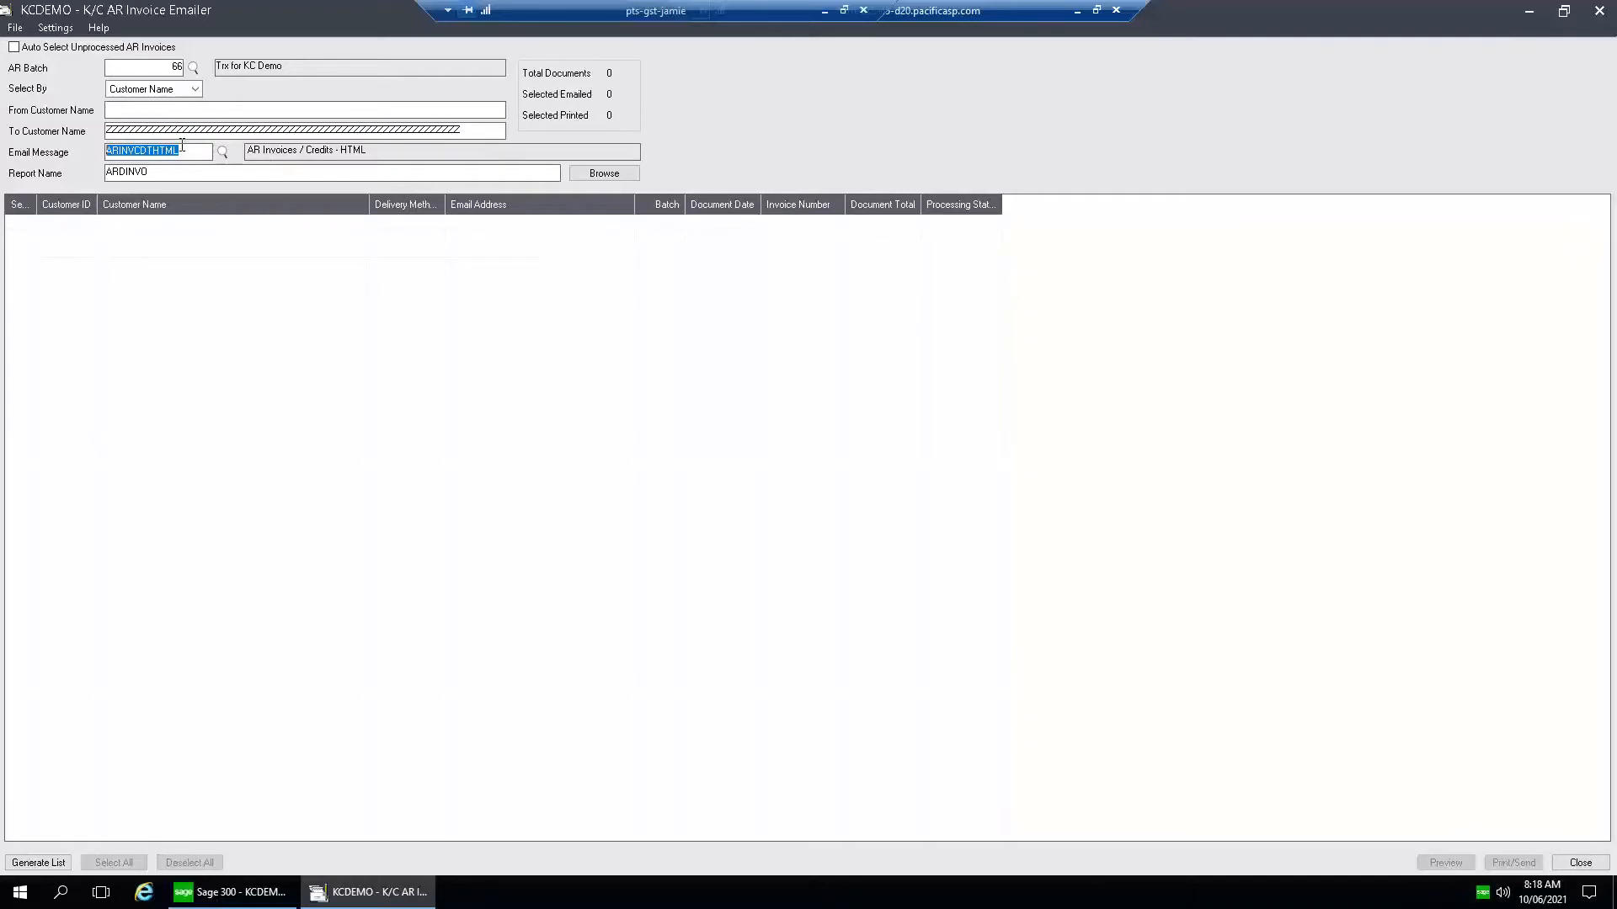
pyautogui.click(191, 173)
# Generate the list of invoices for the chosen batch and widen the Invoice Number column to fit the full numbers
pyautogui.click(38, 864)
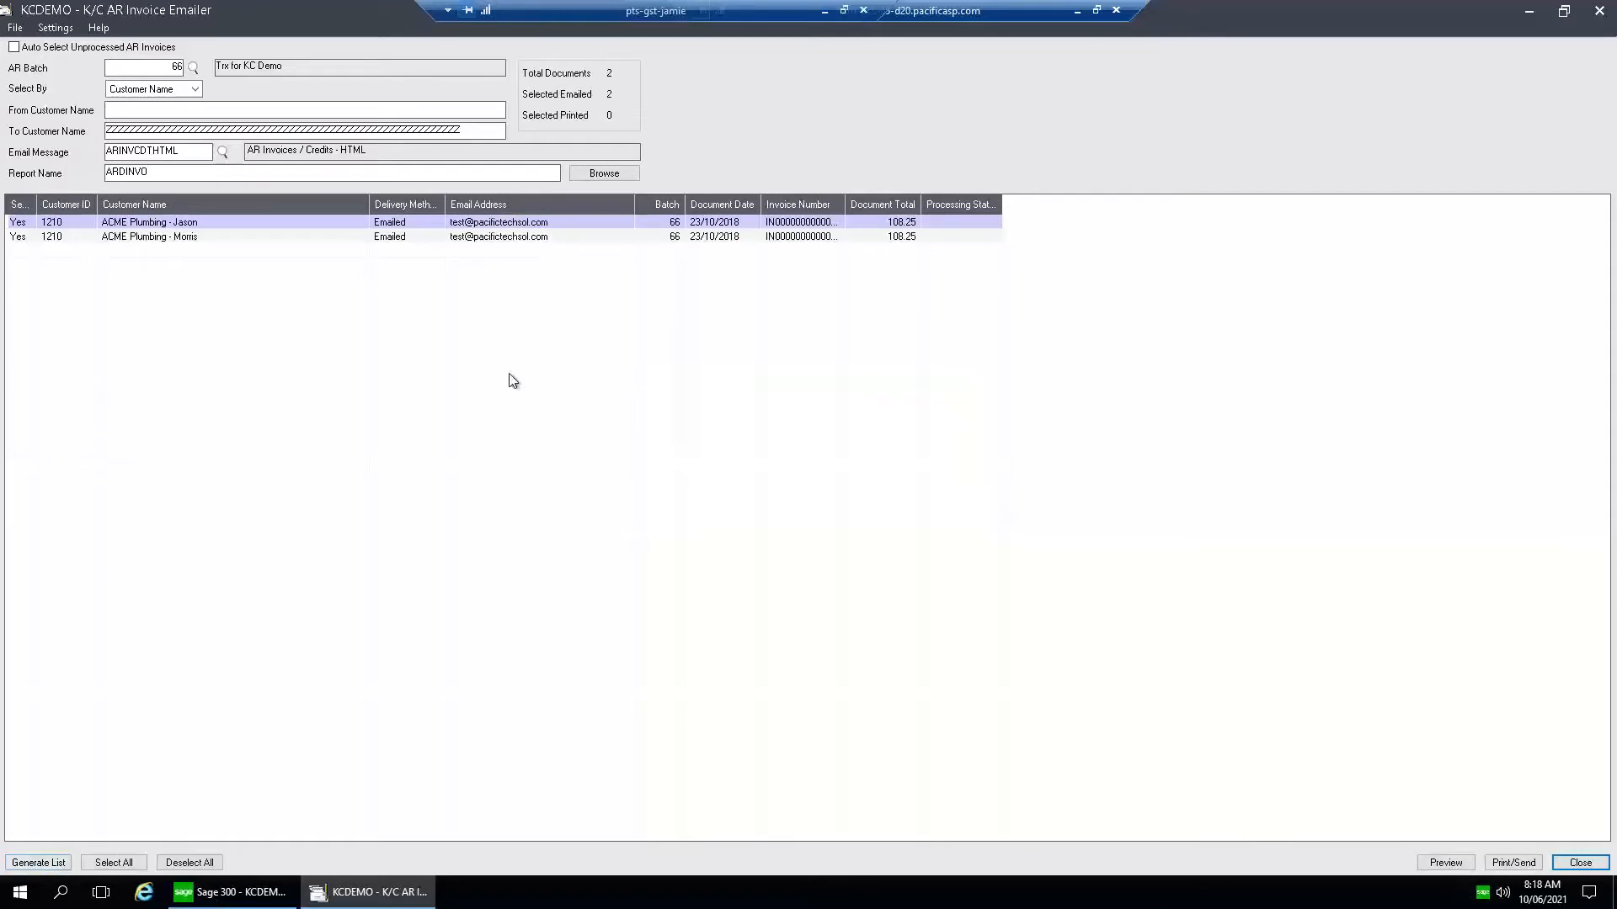
pyautogui.moveTo(848, 204); pyautogui.dragTo(909, 205)
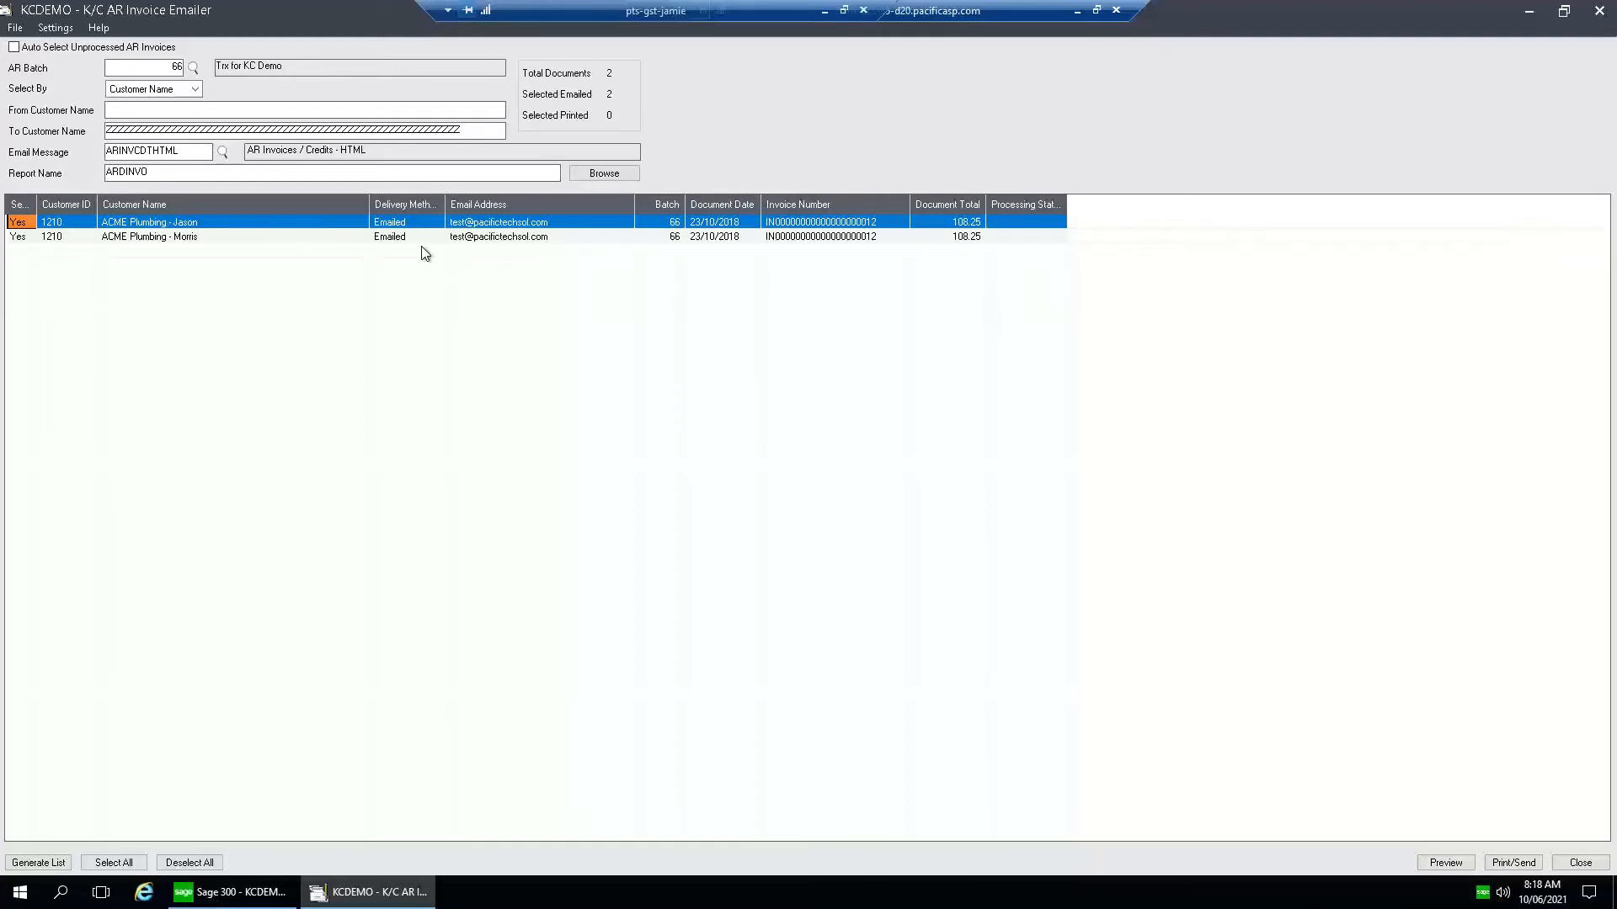
# Exclude and re-include the second ACME Plumbing invoice, and try deselecting all invoices before reselecting both
pyautogui.click(243, 237)
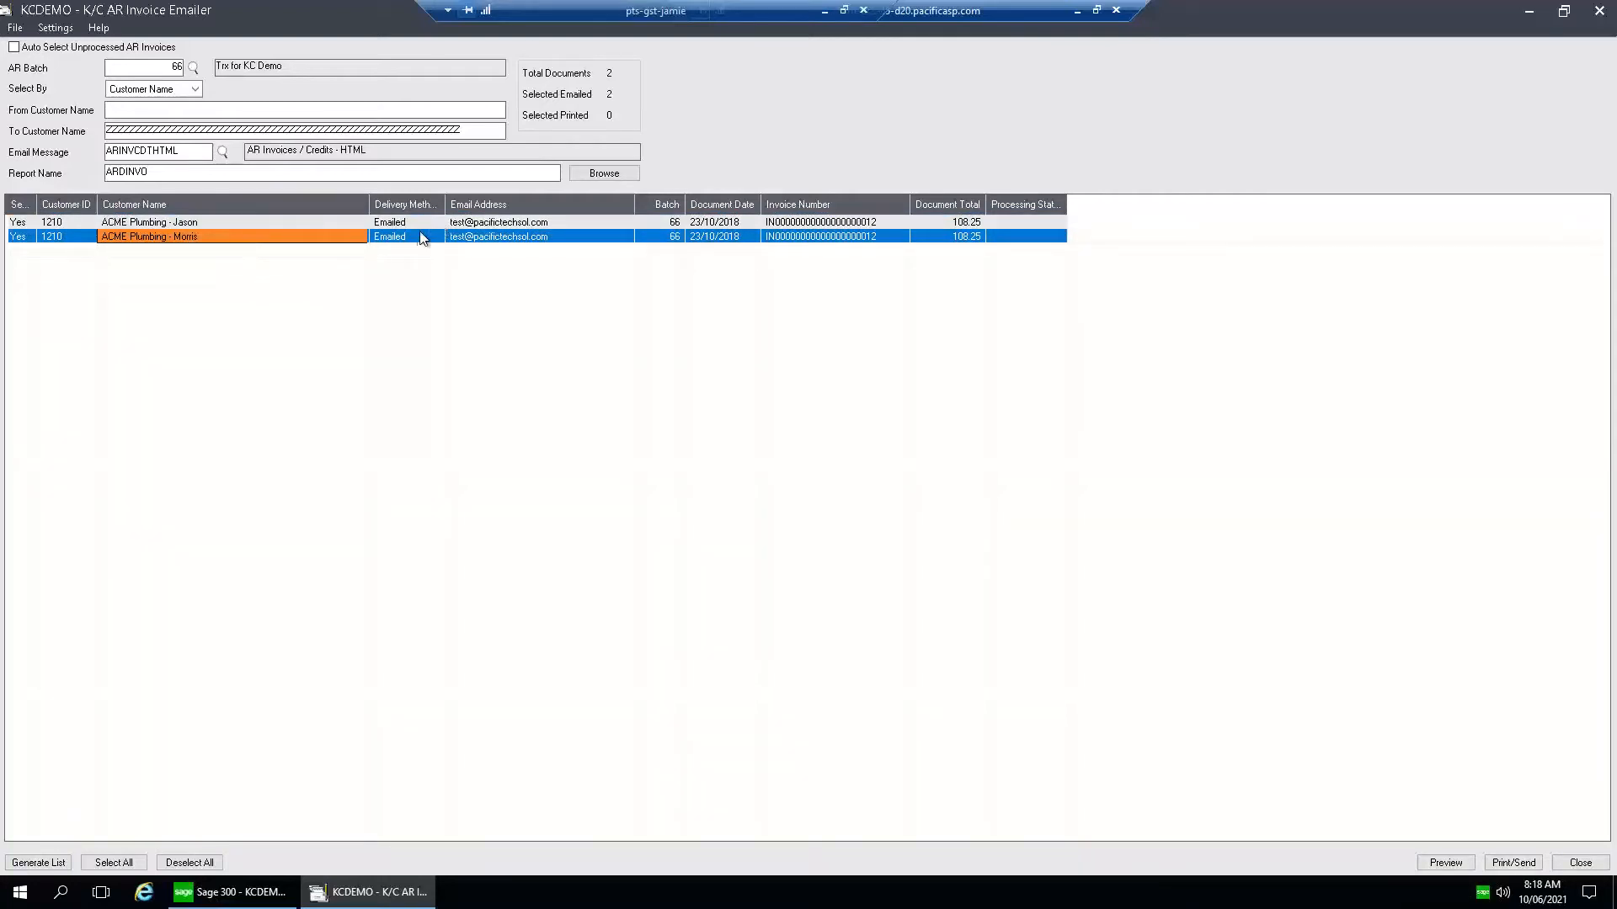
pyautogui.click(229, 222)
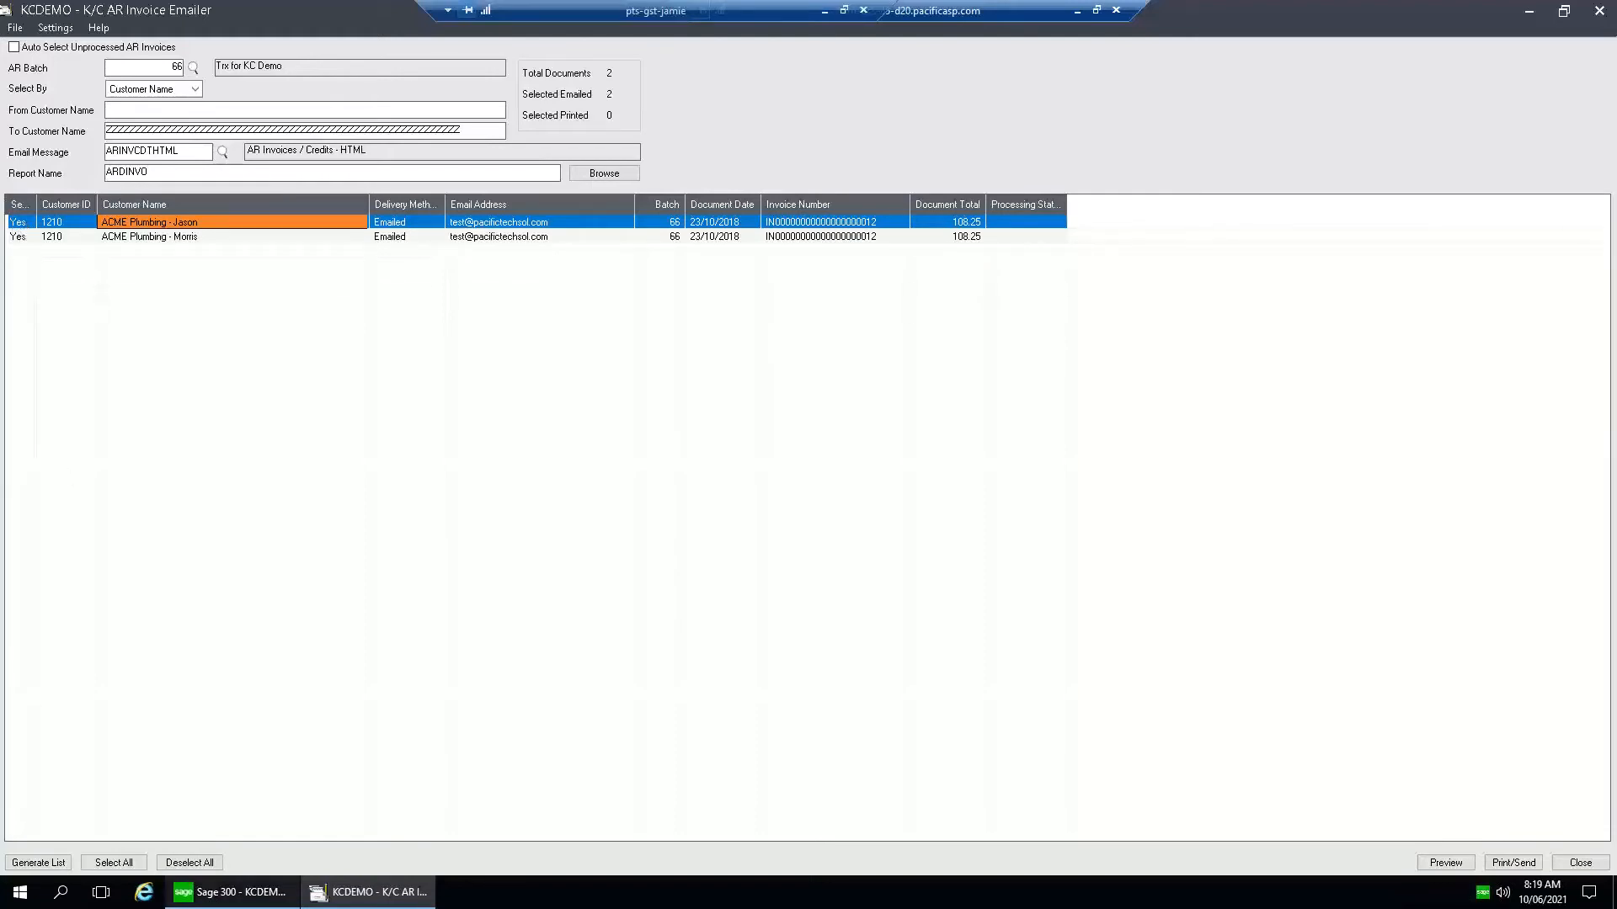
pyautogui.doubleClick(22, 236)
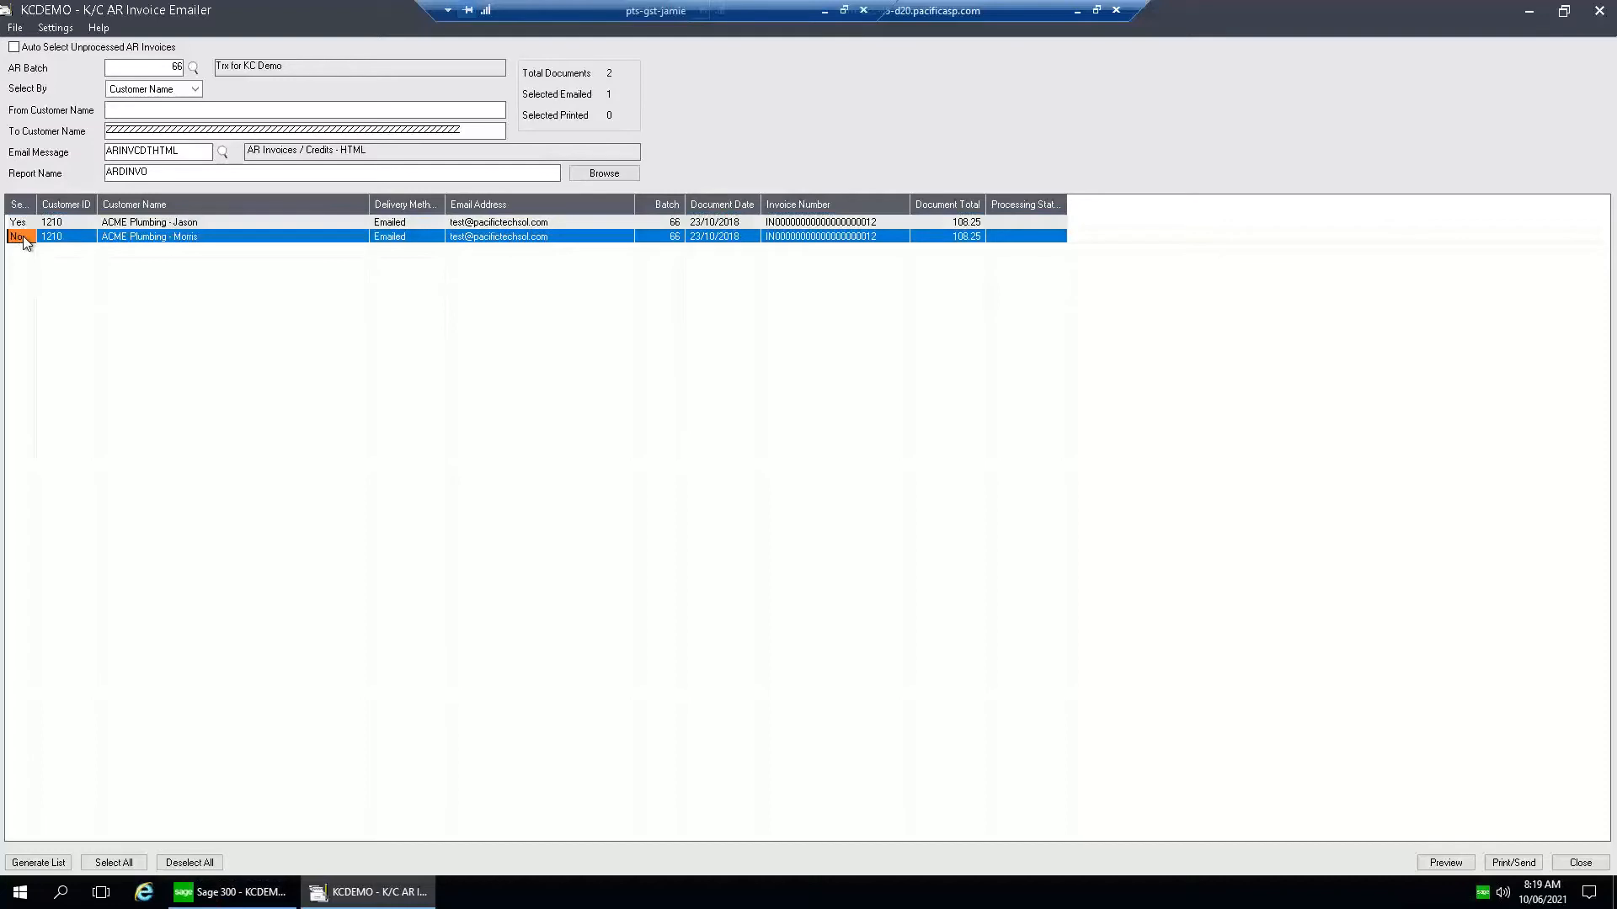
pyautogui.doubleClick(22, 239)
pyautogui.click(197, 864)
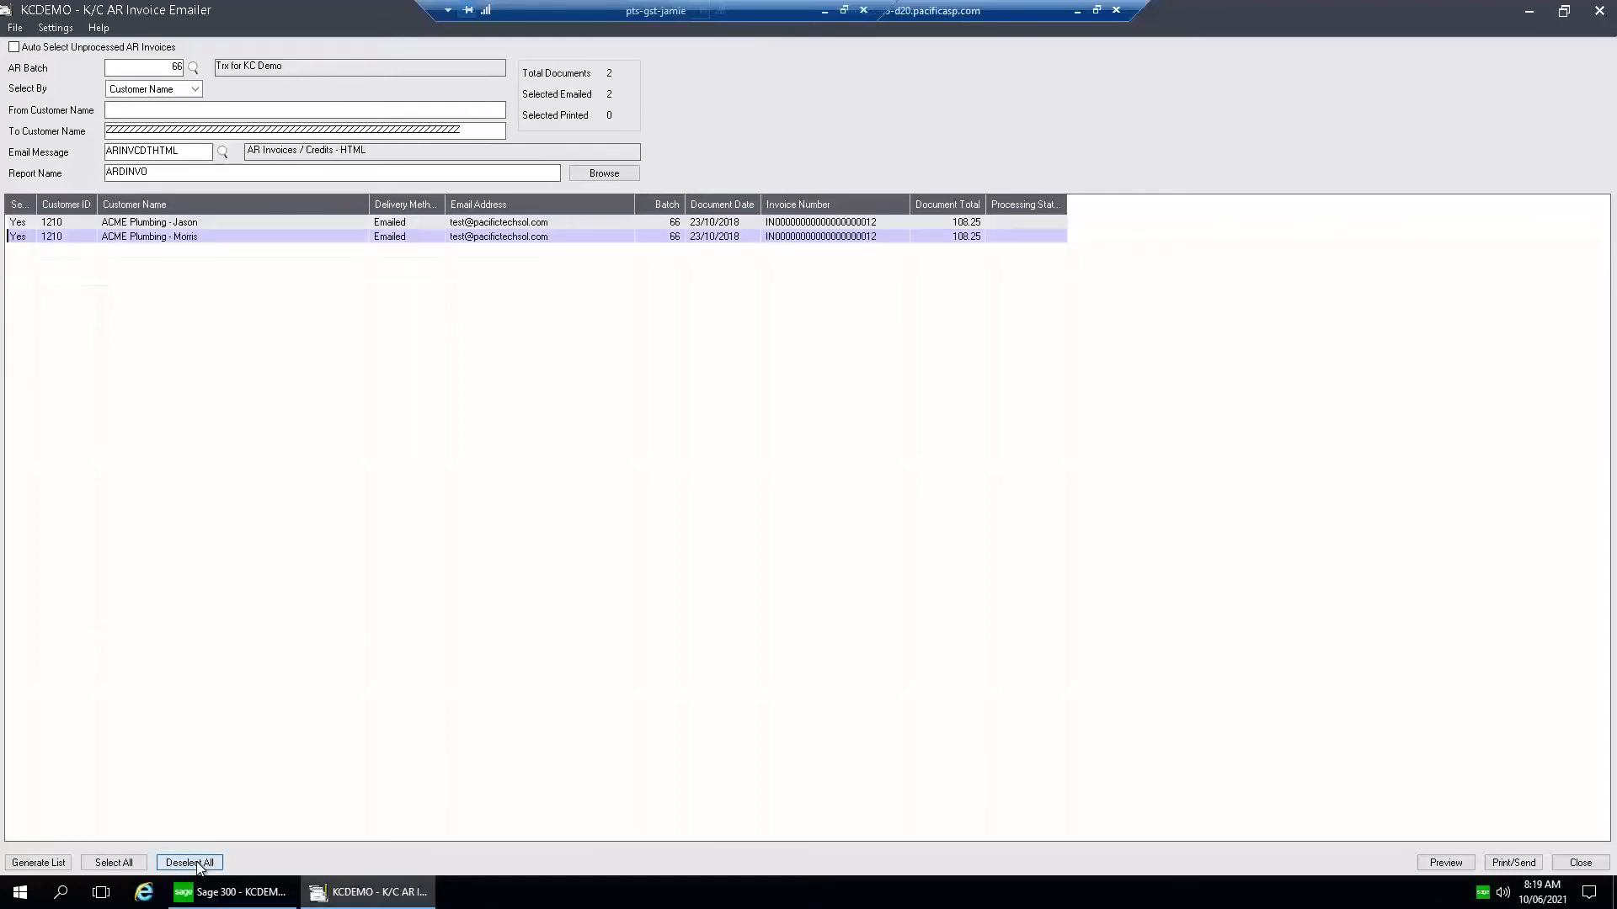
pyautogui.click(20, 224)
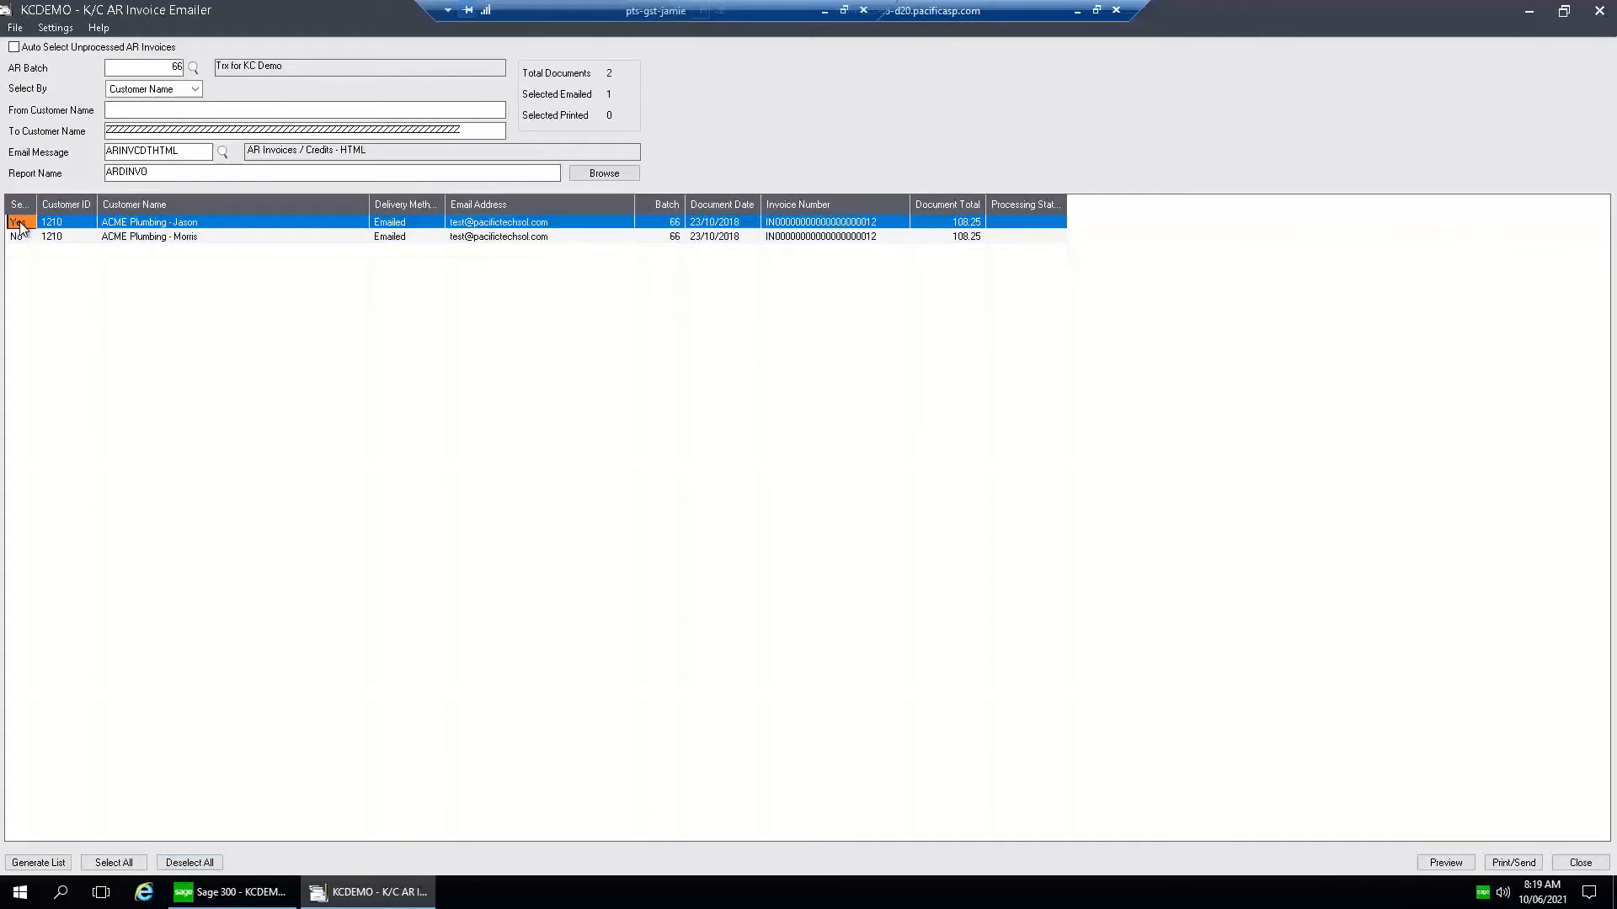
pyautogui.click(19, 237)
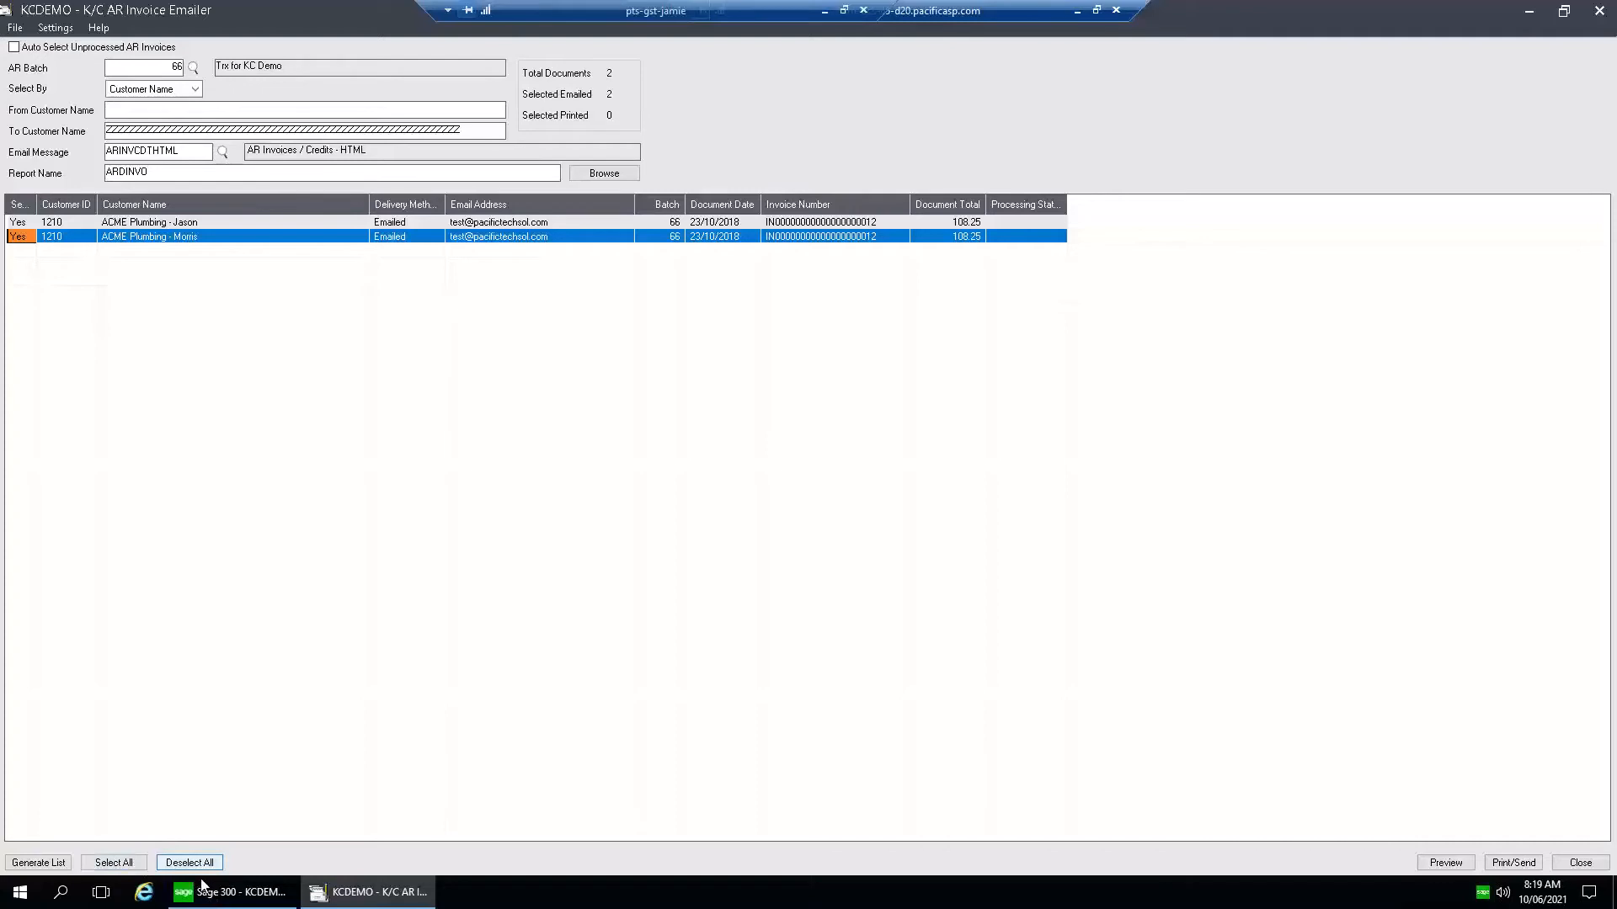
# Preview the first ACME Plumbing invoice as a report and close the preview
pyautogui.click(239, 224)
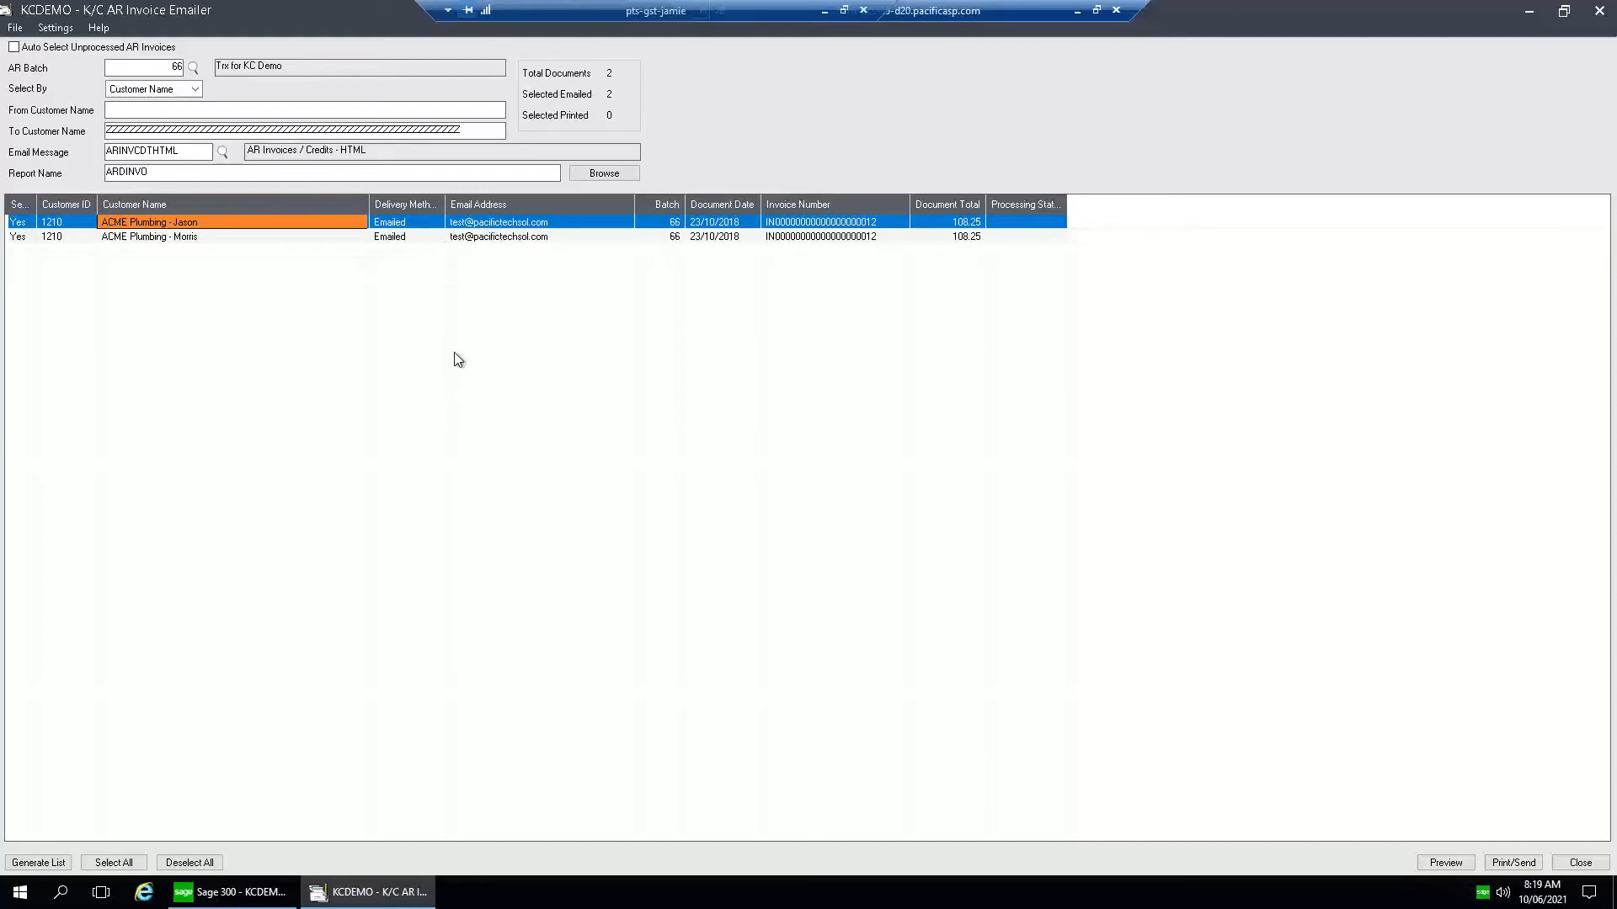
pyautogui.click(1445, 863)
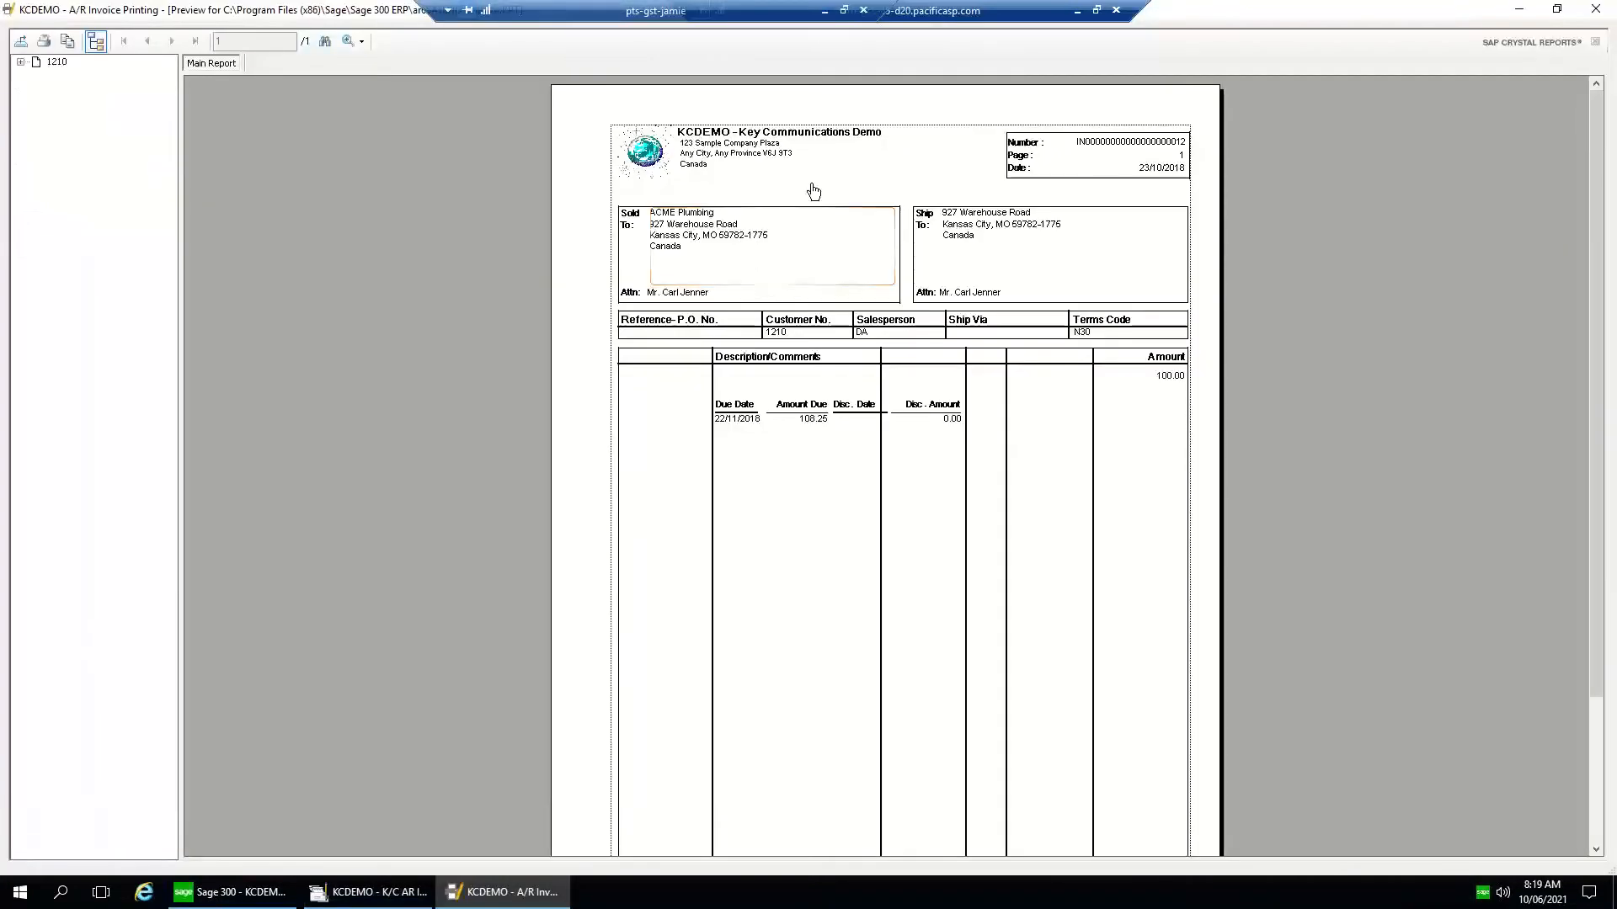
pyautogui.click(1600, 10)
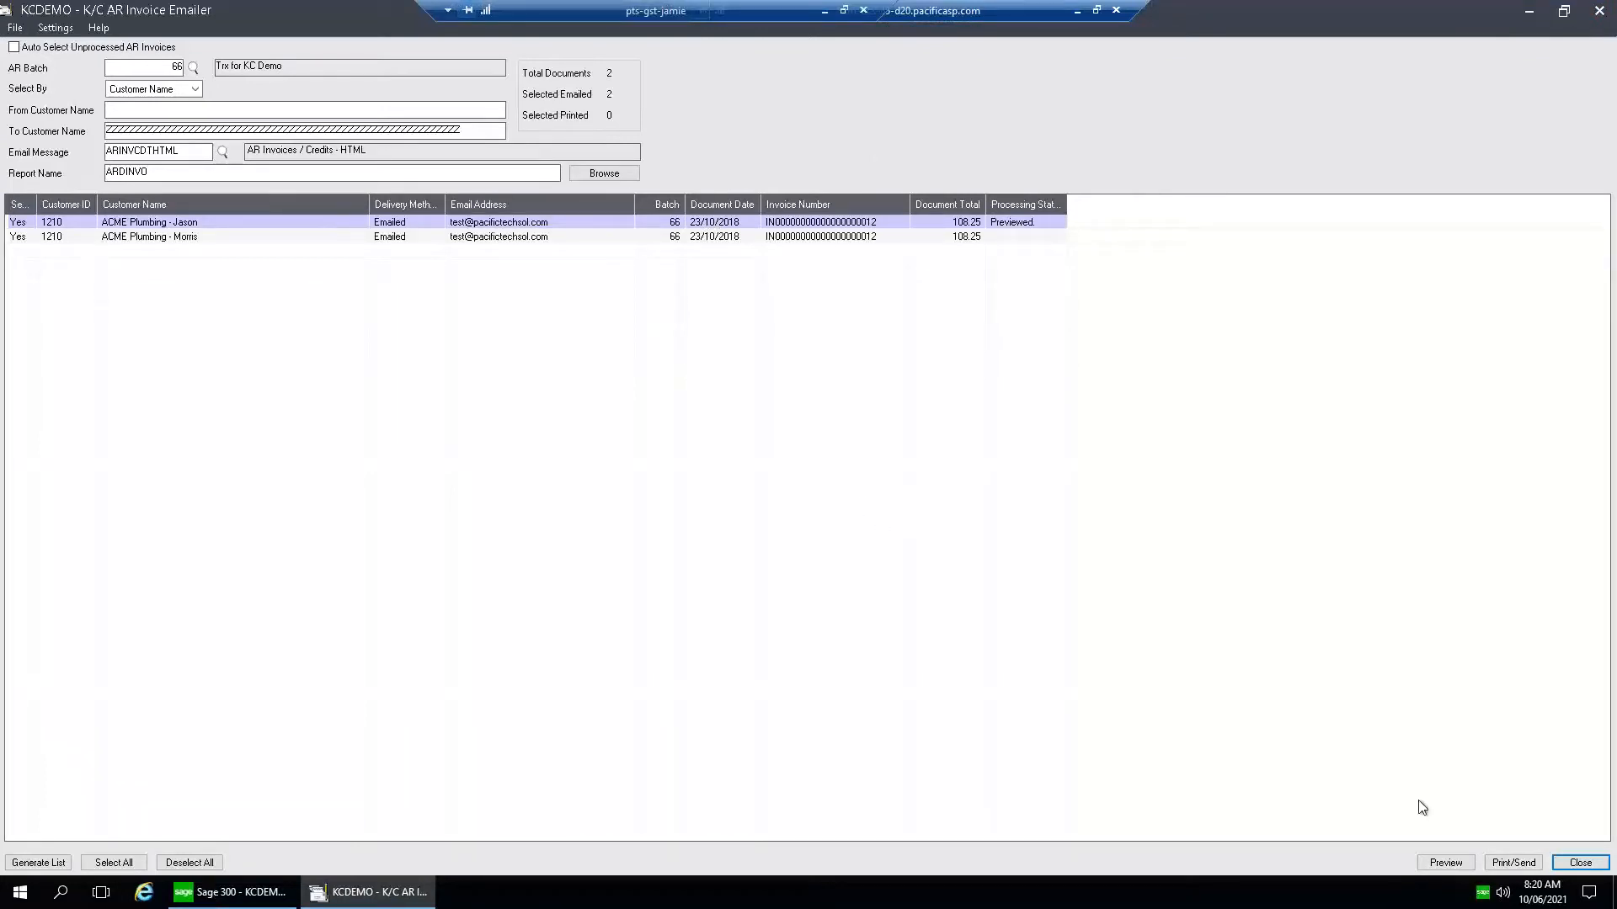
# Process both selected AR invoices for sending and dismiss the completion message
pyautogui.click(1525, 867)
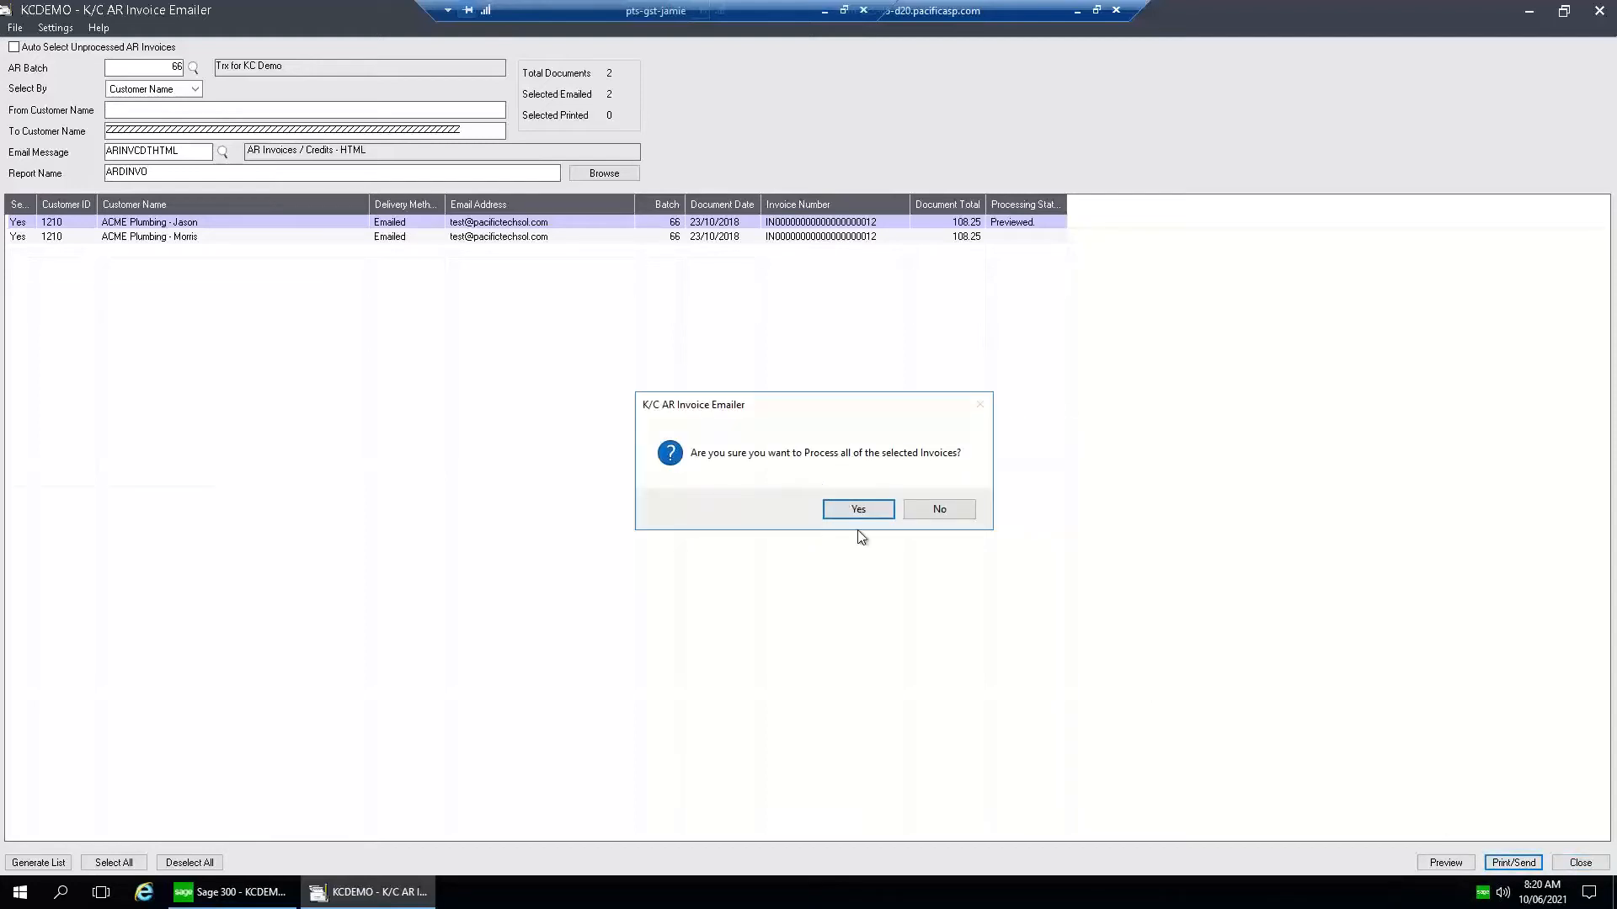
pyautogui.click(858, 509)
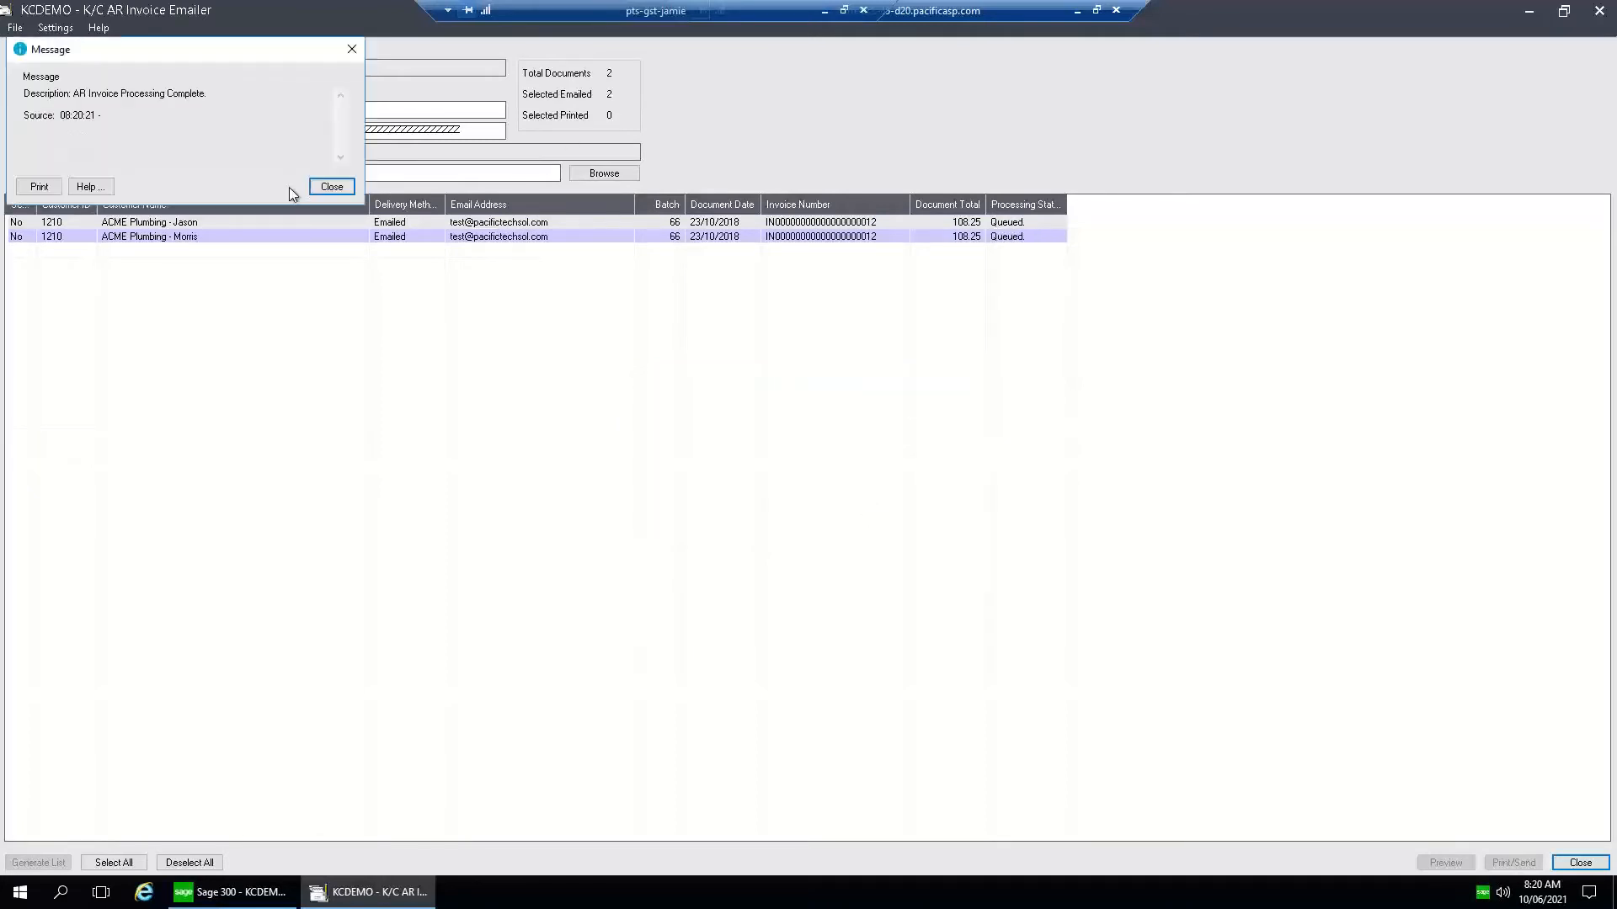
pyautogui.click(331, 187)
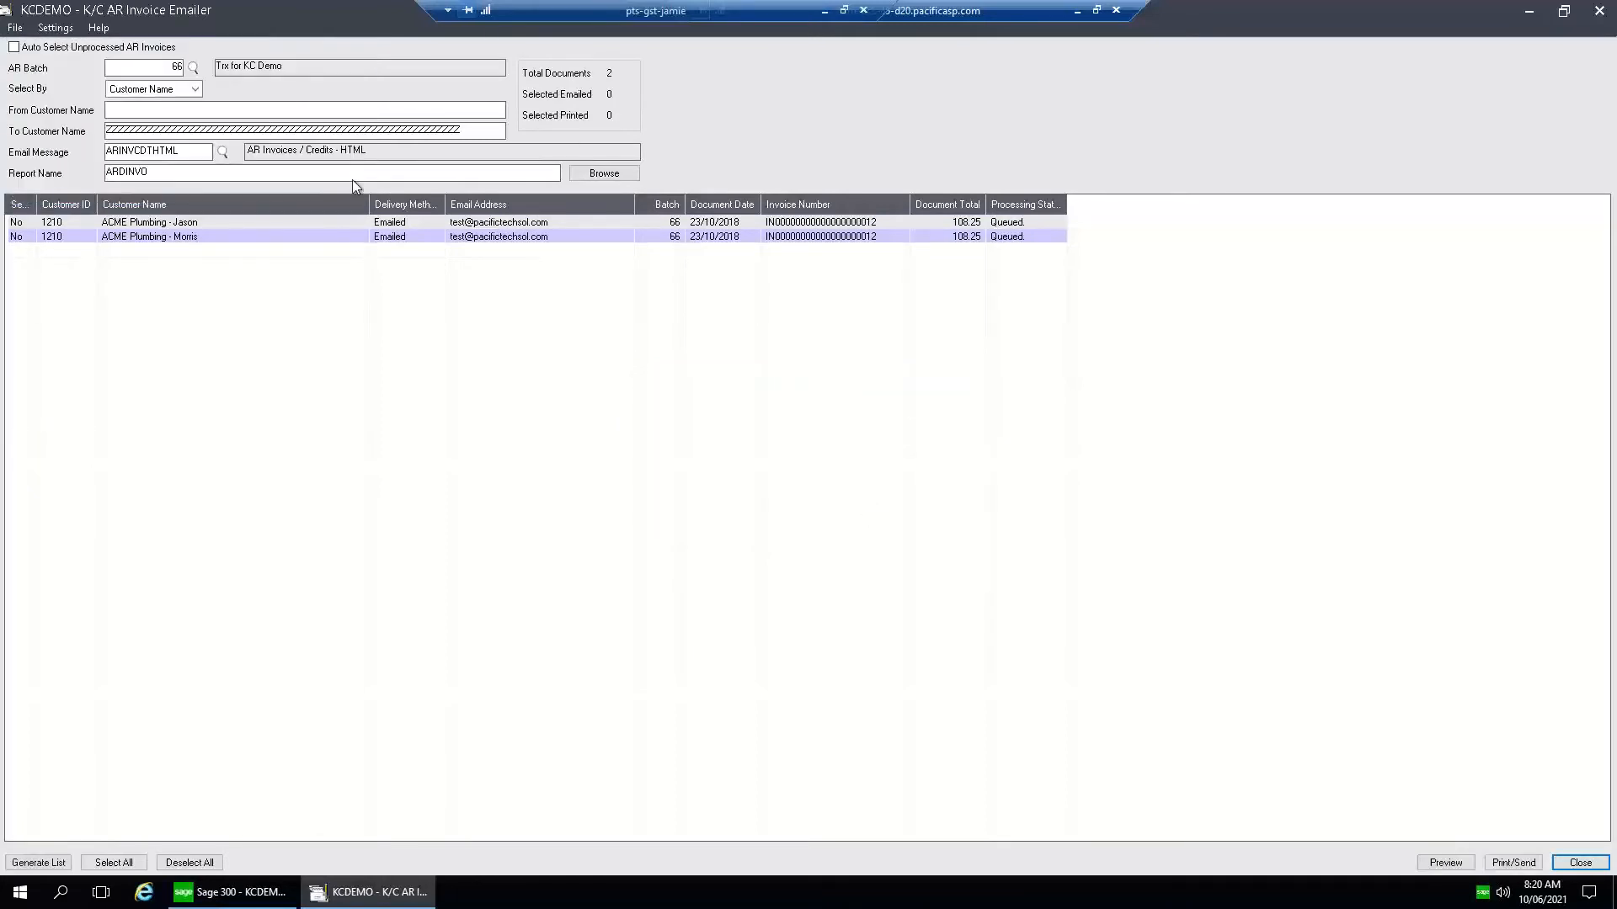
# Widen the Processing Status column and check the status of both invoices
pyautogui.doubleClick(1069, 200)
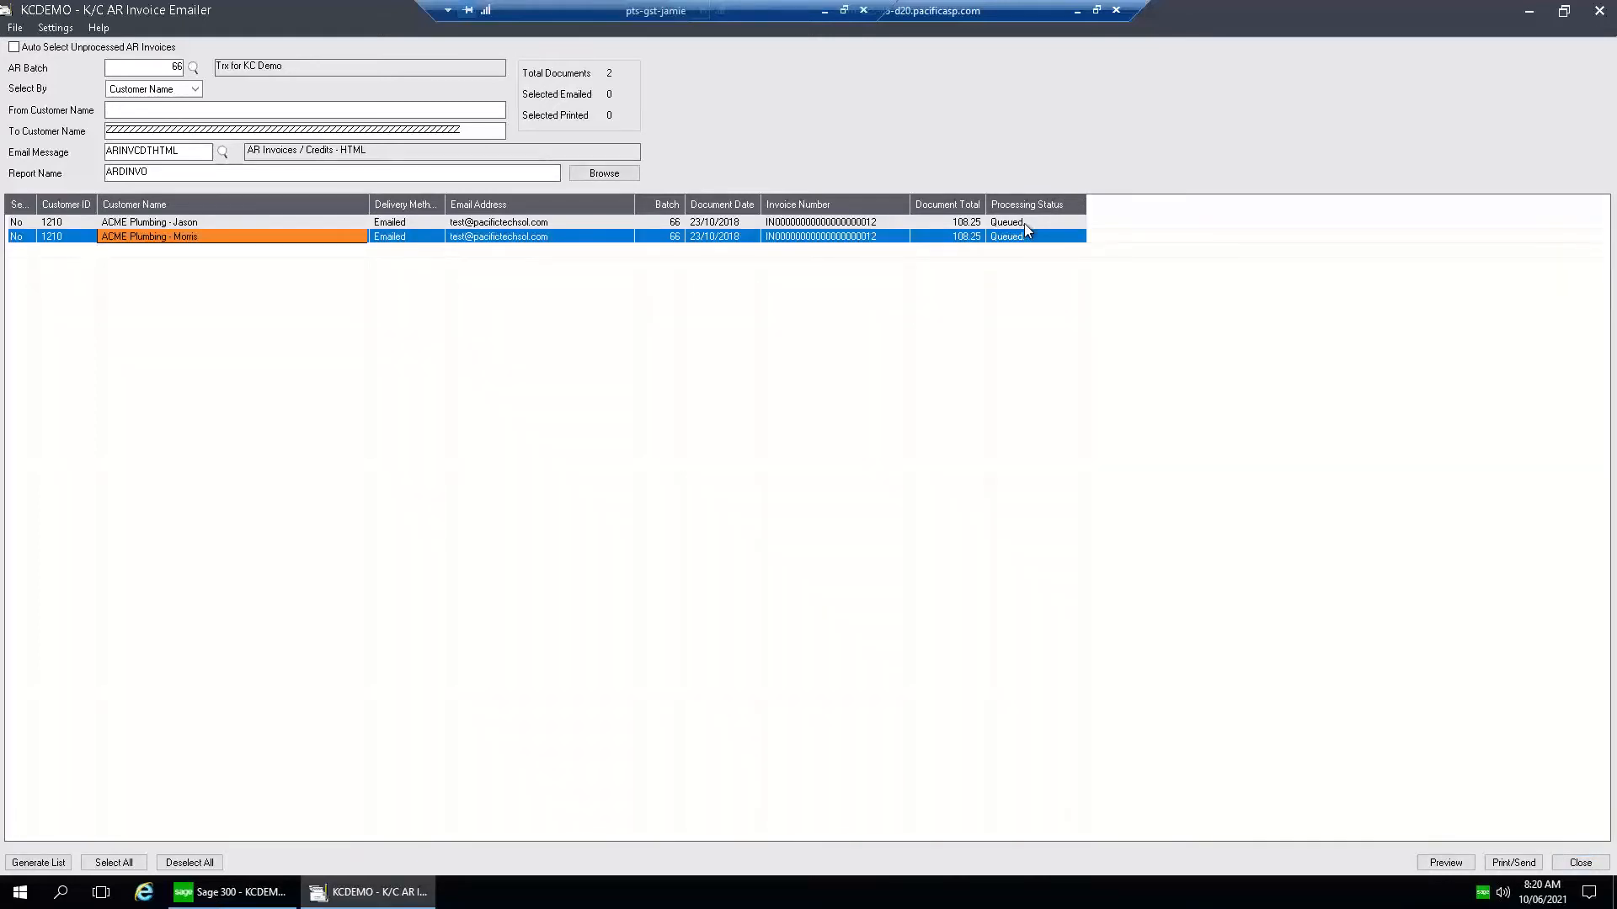
pyautogui.click(1024, 224)
pyautogui.click(1021, 238)
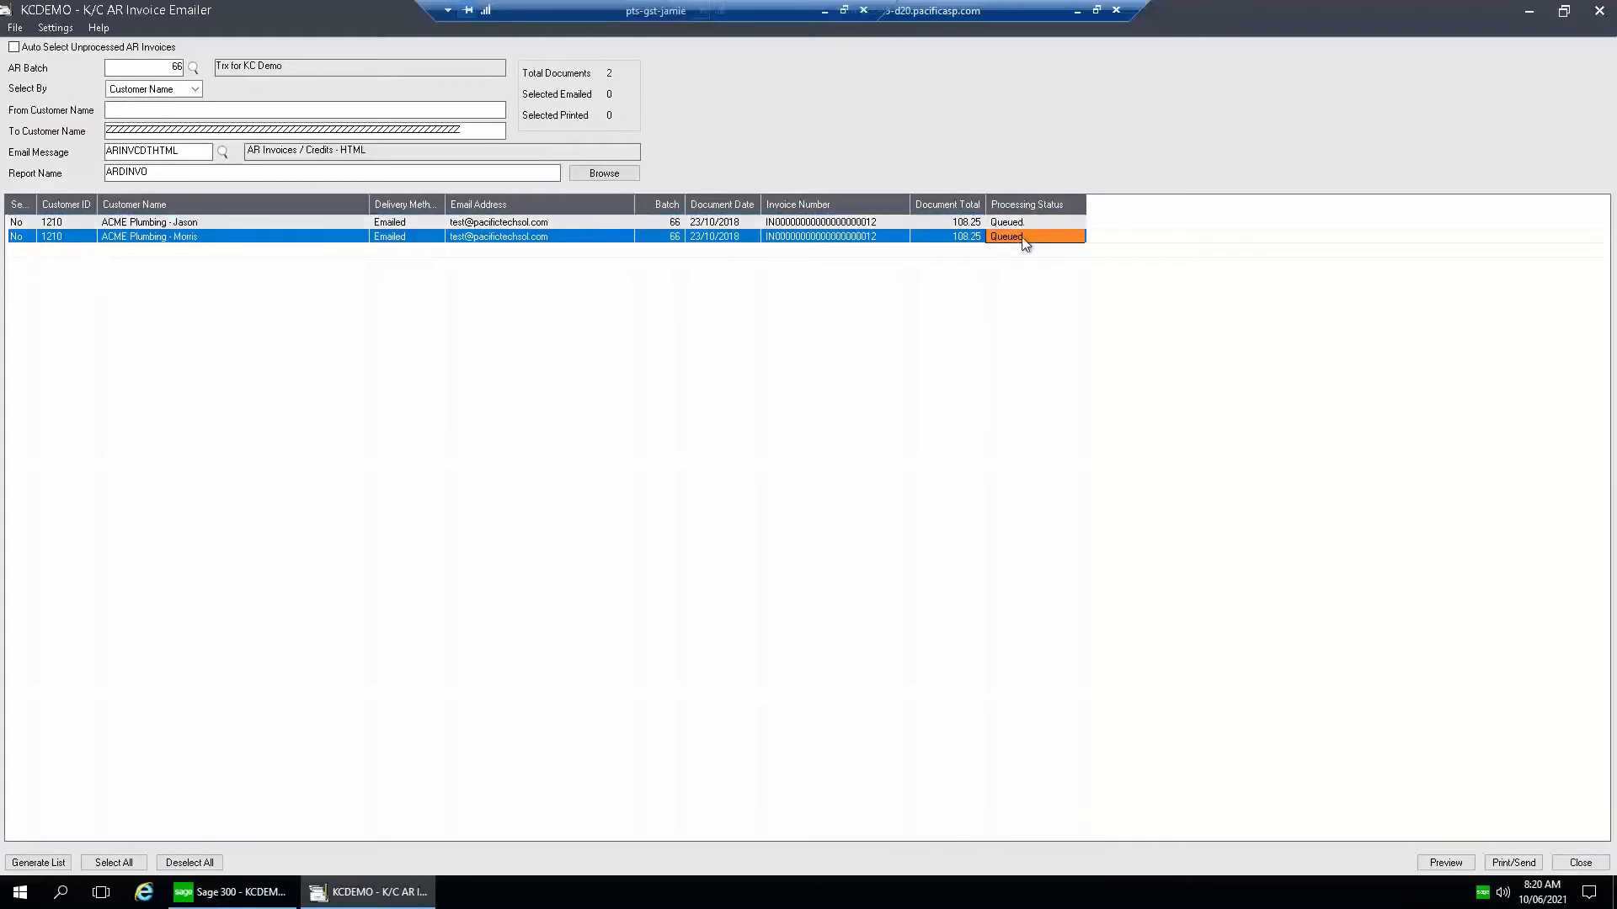
pyautogui.click(1031, 226)
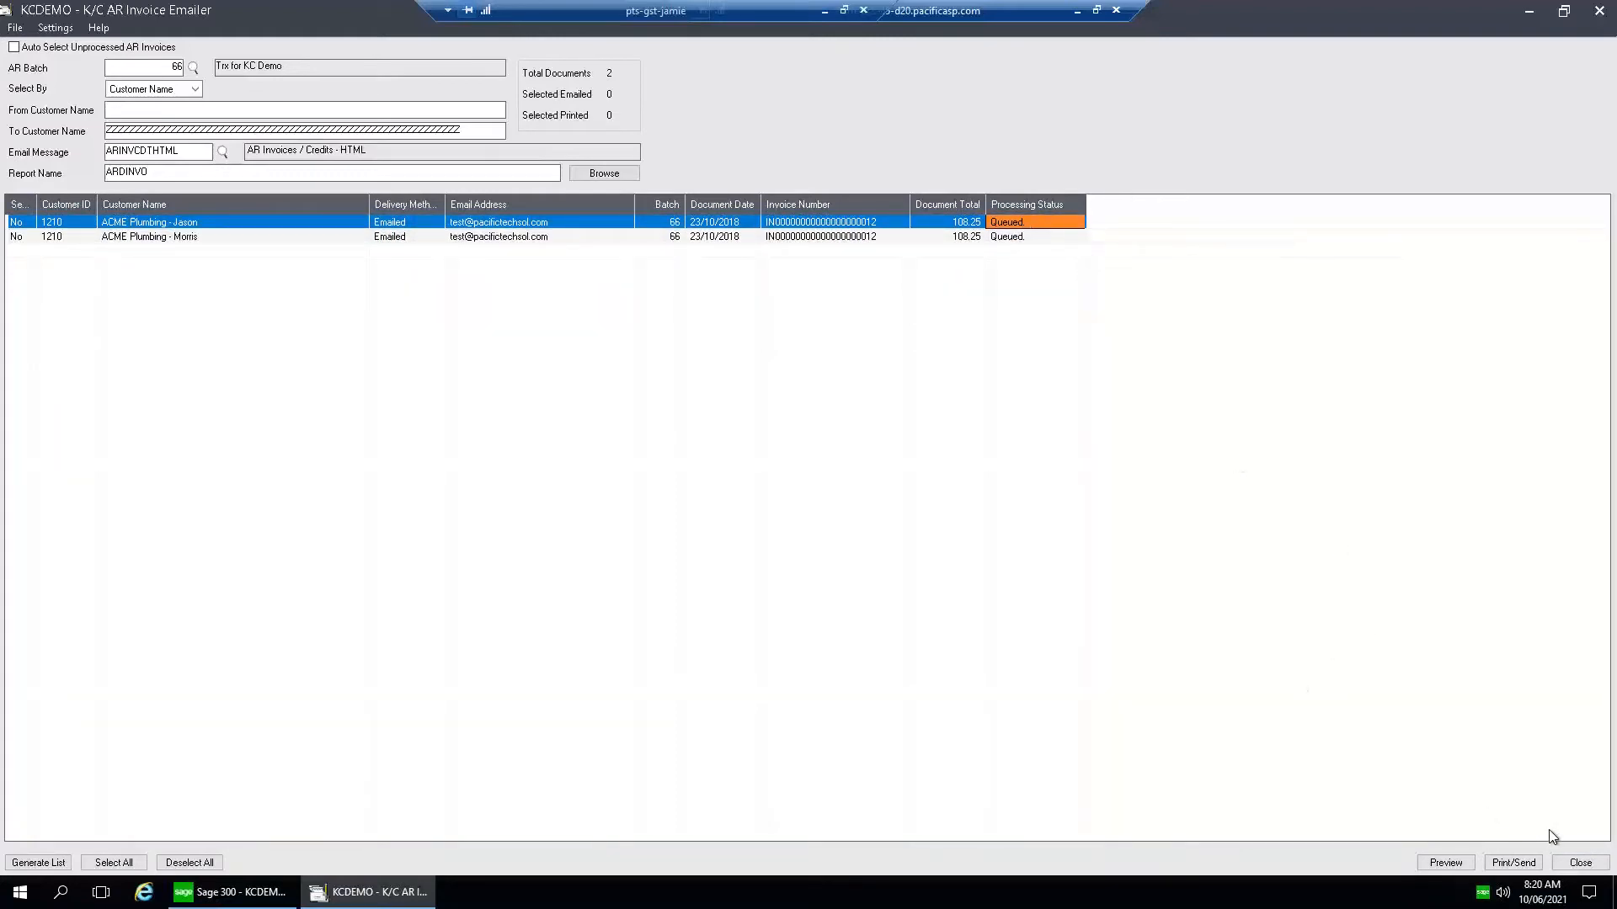
# Close the AR Invoice Emailer and open the AR Statement Emailer from A/R Customer Reports
pyautogui.click(1582, 863)
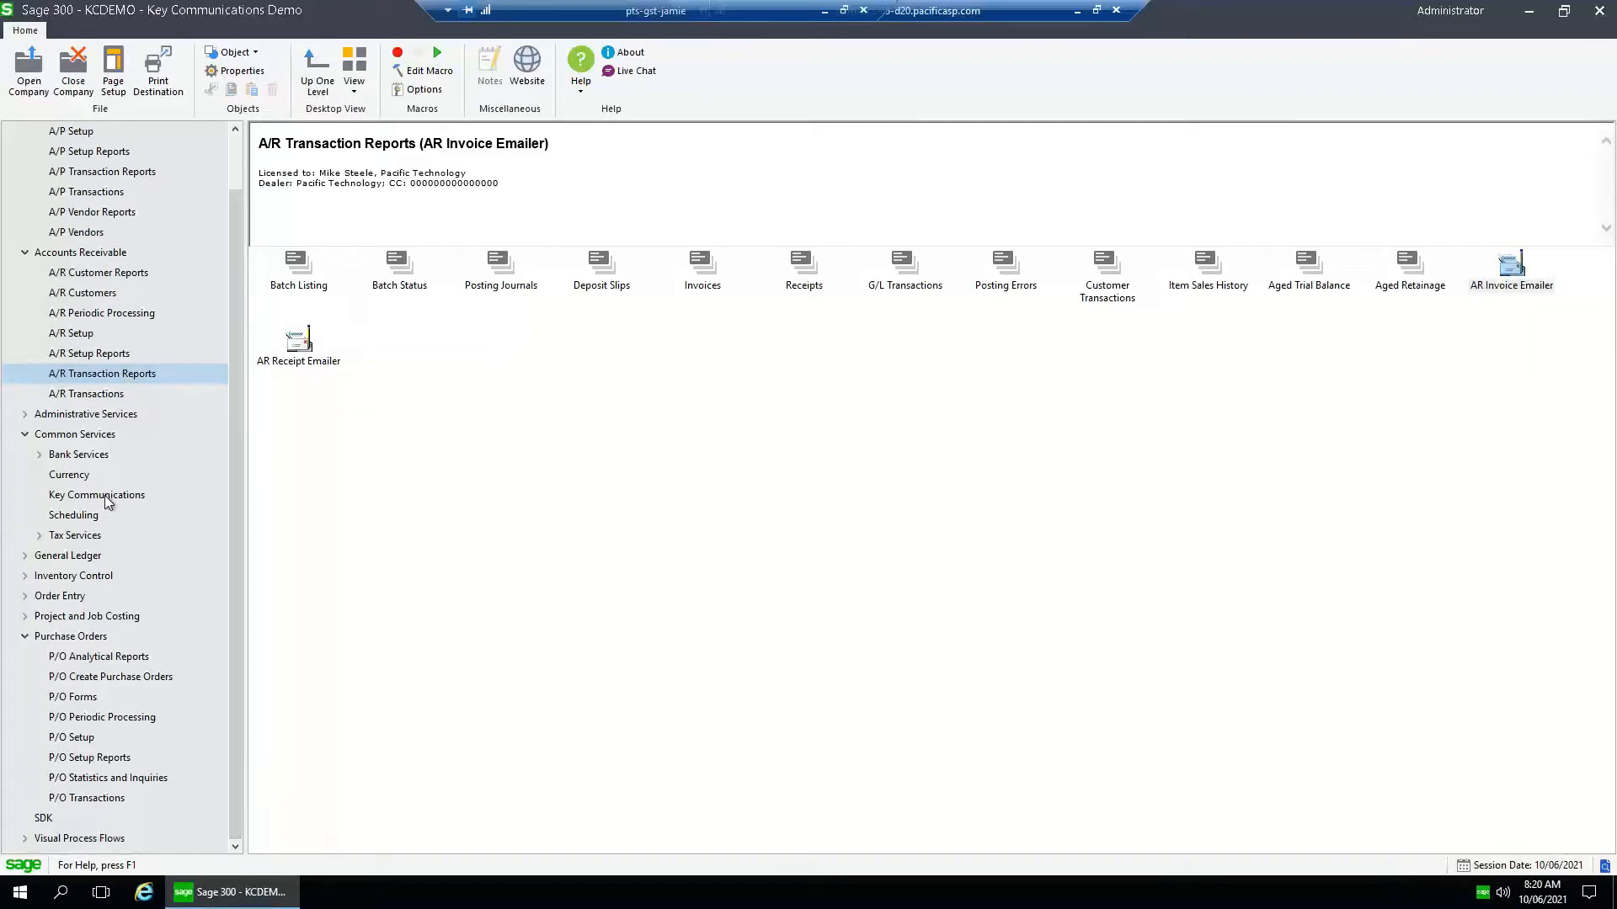
pyautogui.click(118, 274)
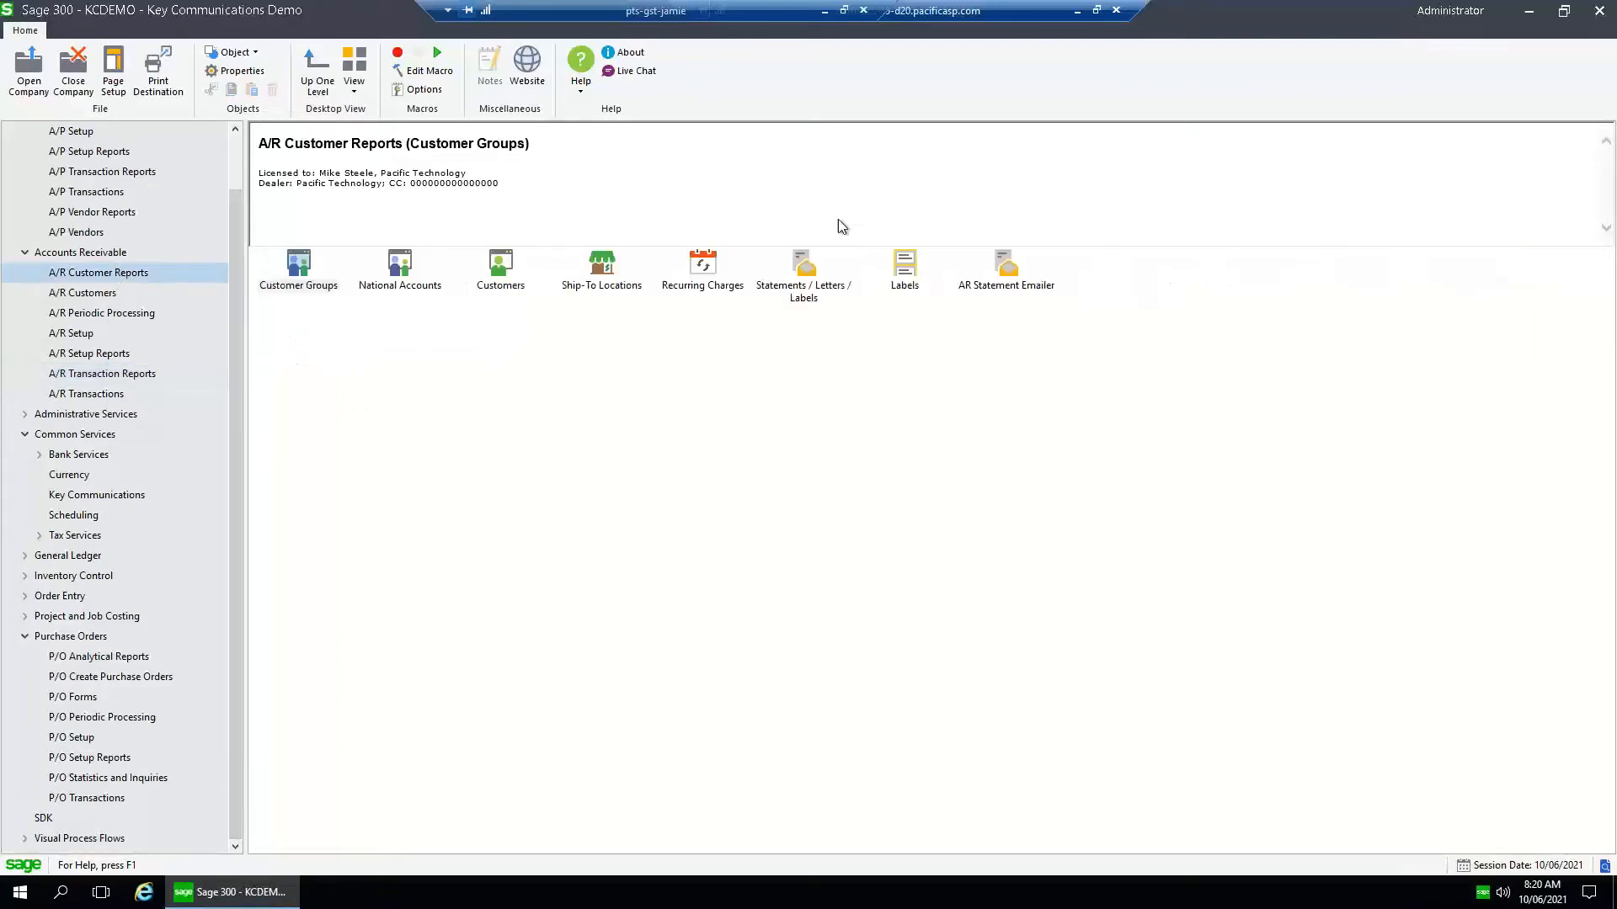
pyautogui.doubleClick(1008, 271)
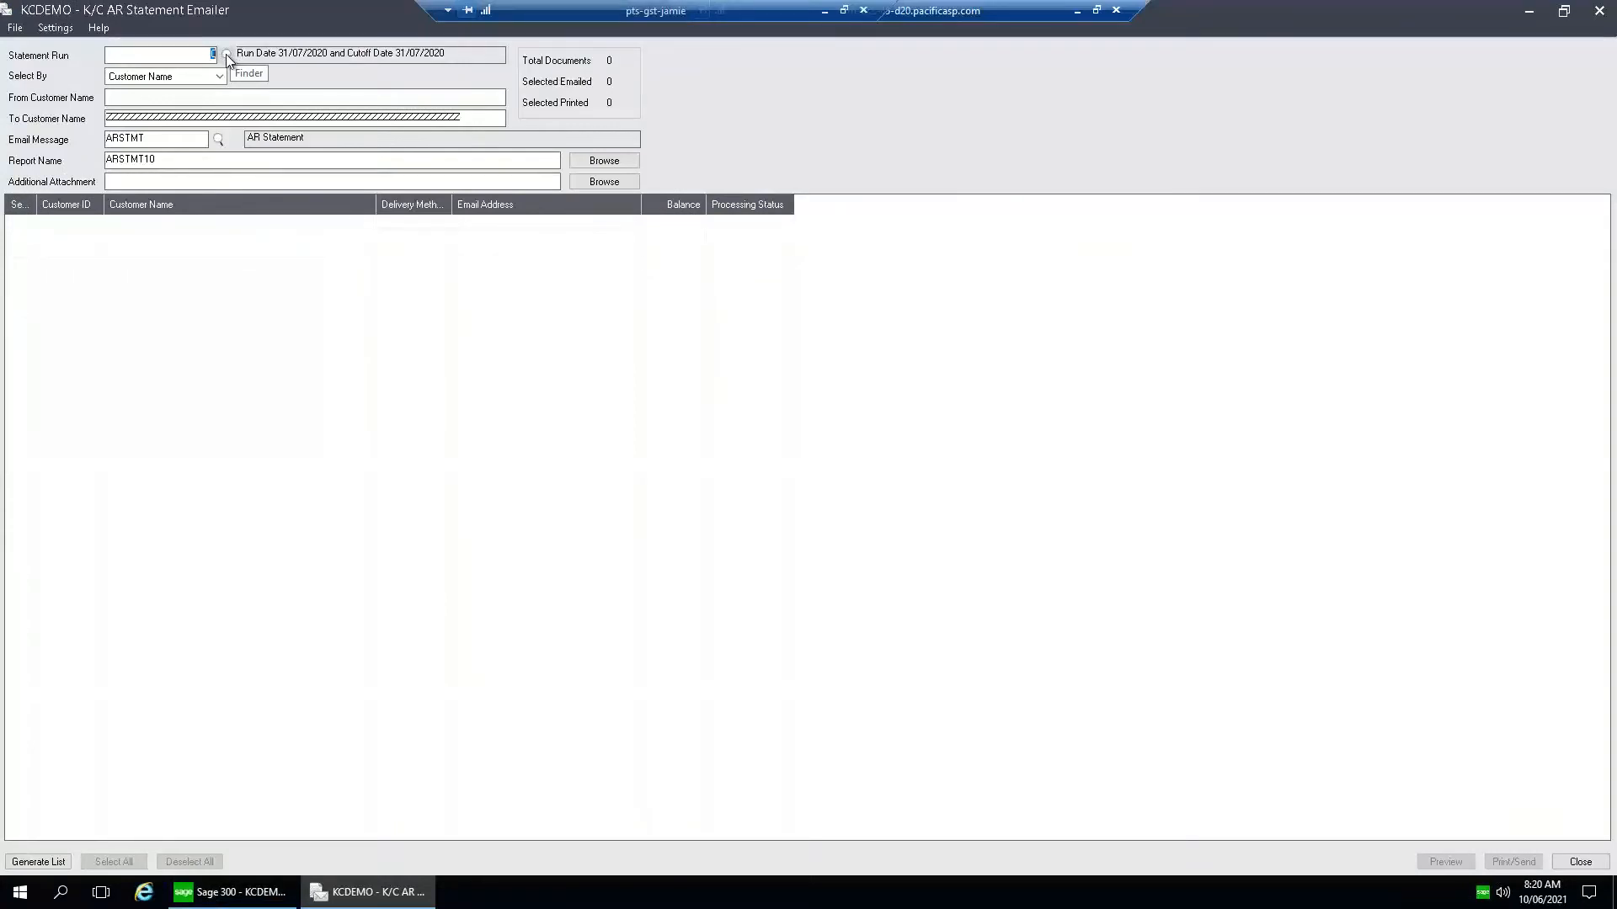
# Look up the statement runs, choose run 0 dated 31/07/2020, and generate its list of customer statements
pyautogui.click(226, 53)
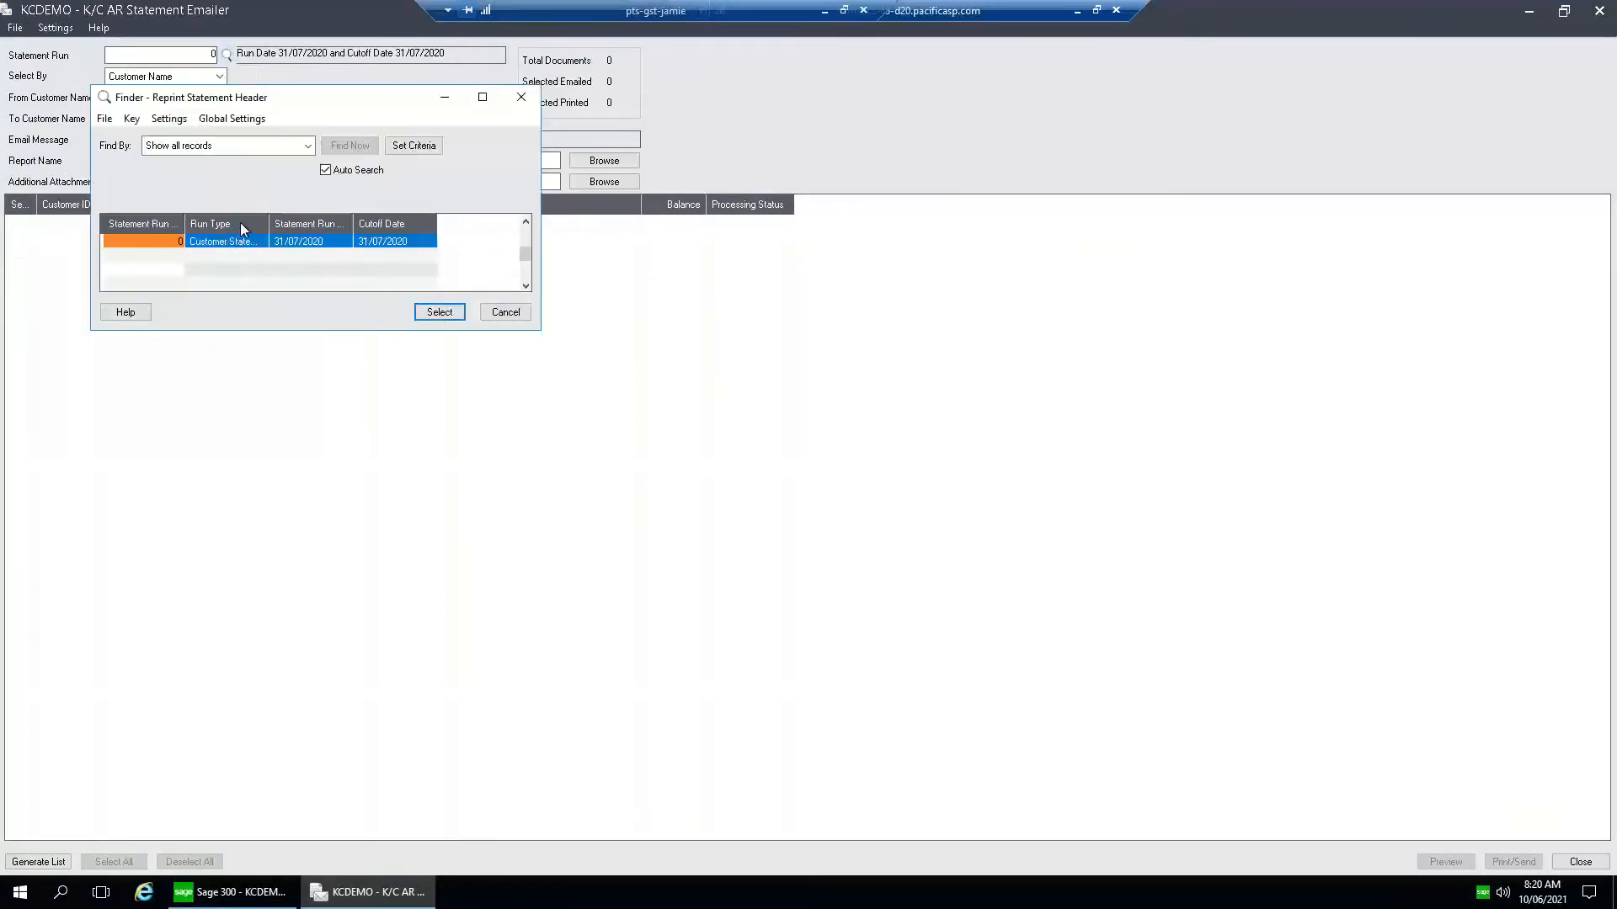
pyautogui.click(441, 312)
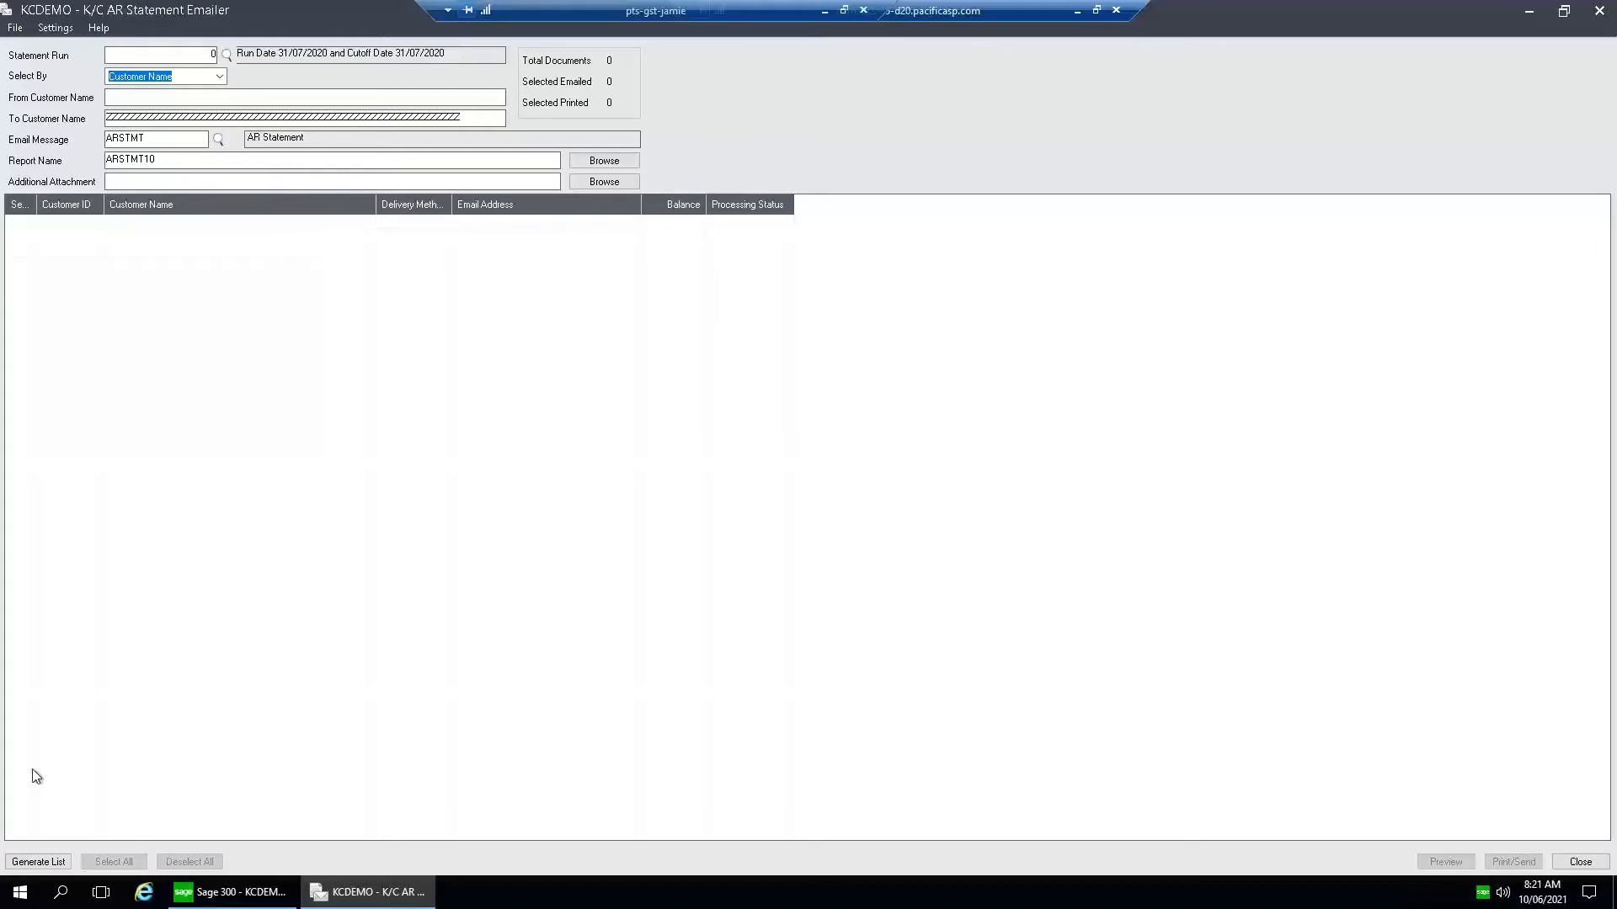
pyautogui.click(50, 863)
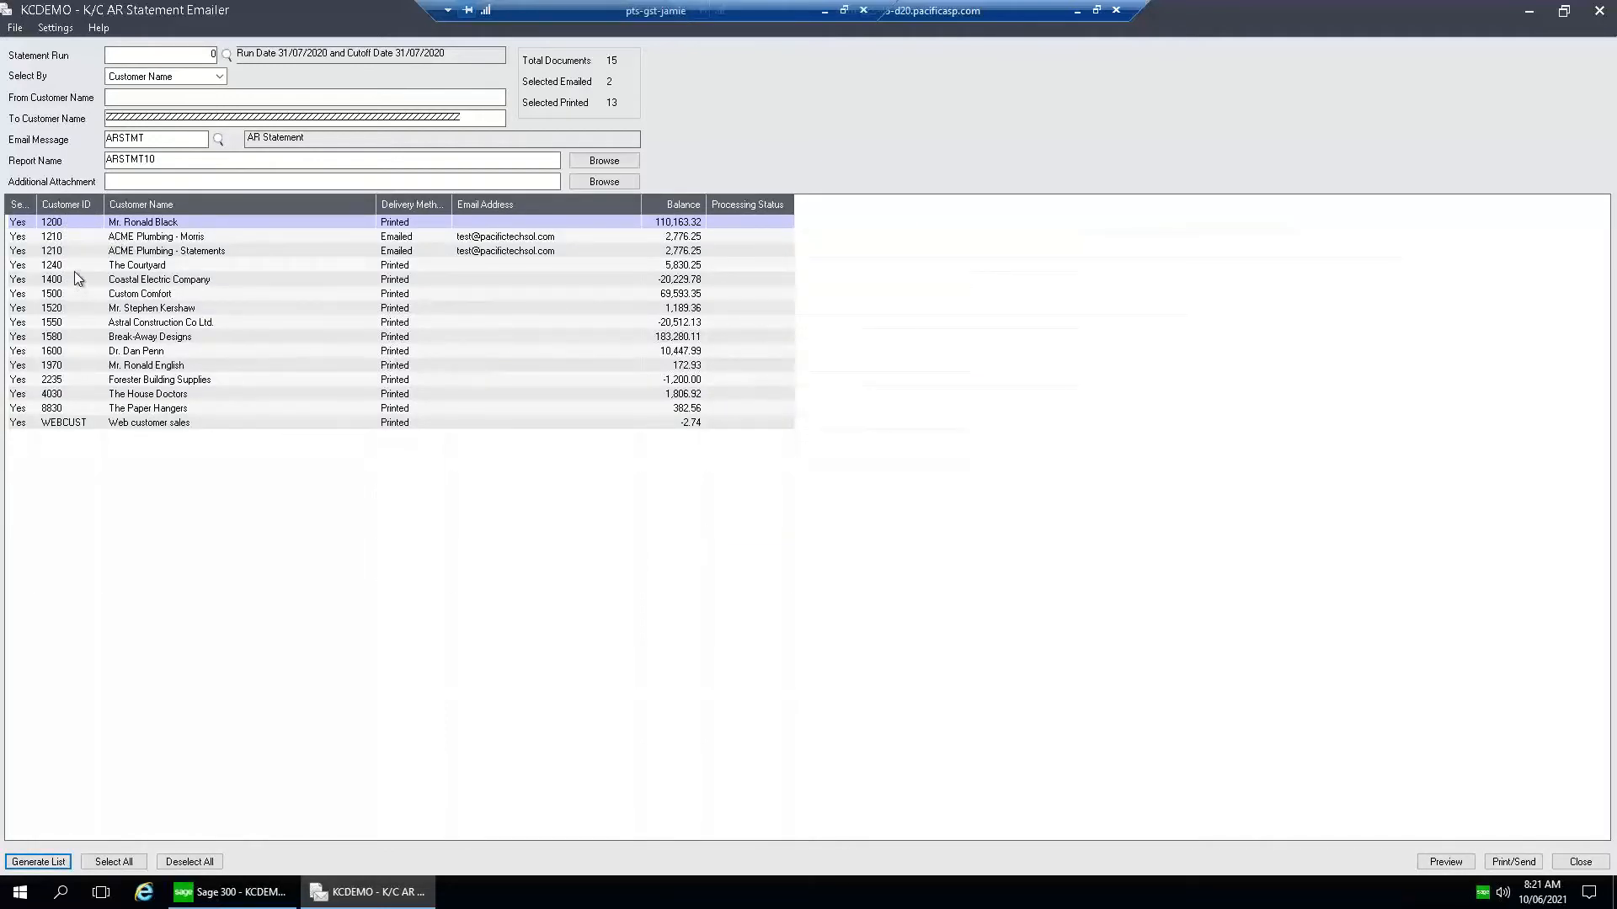
# Check the delivery methods and restrict the selection to the two emailed ACME Plumbing statements
pyautogui.click(422, 266)
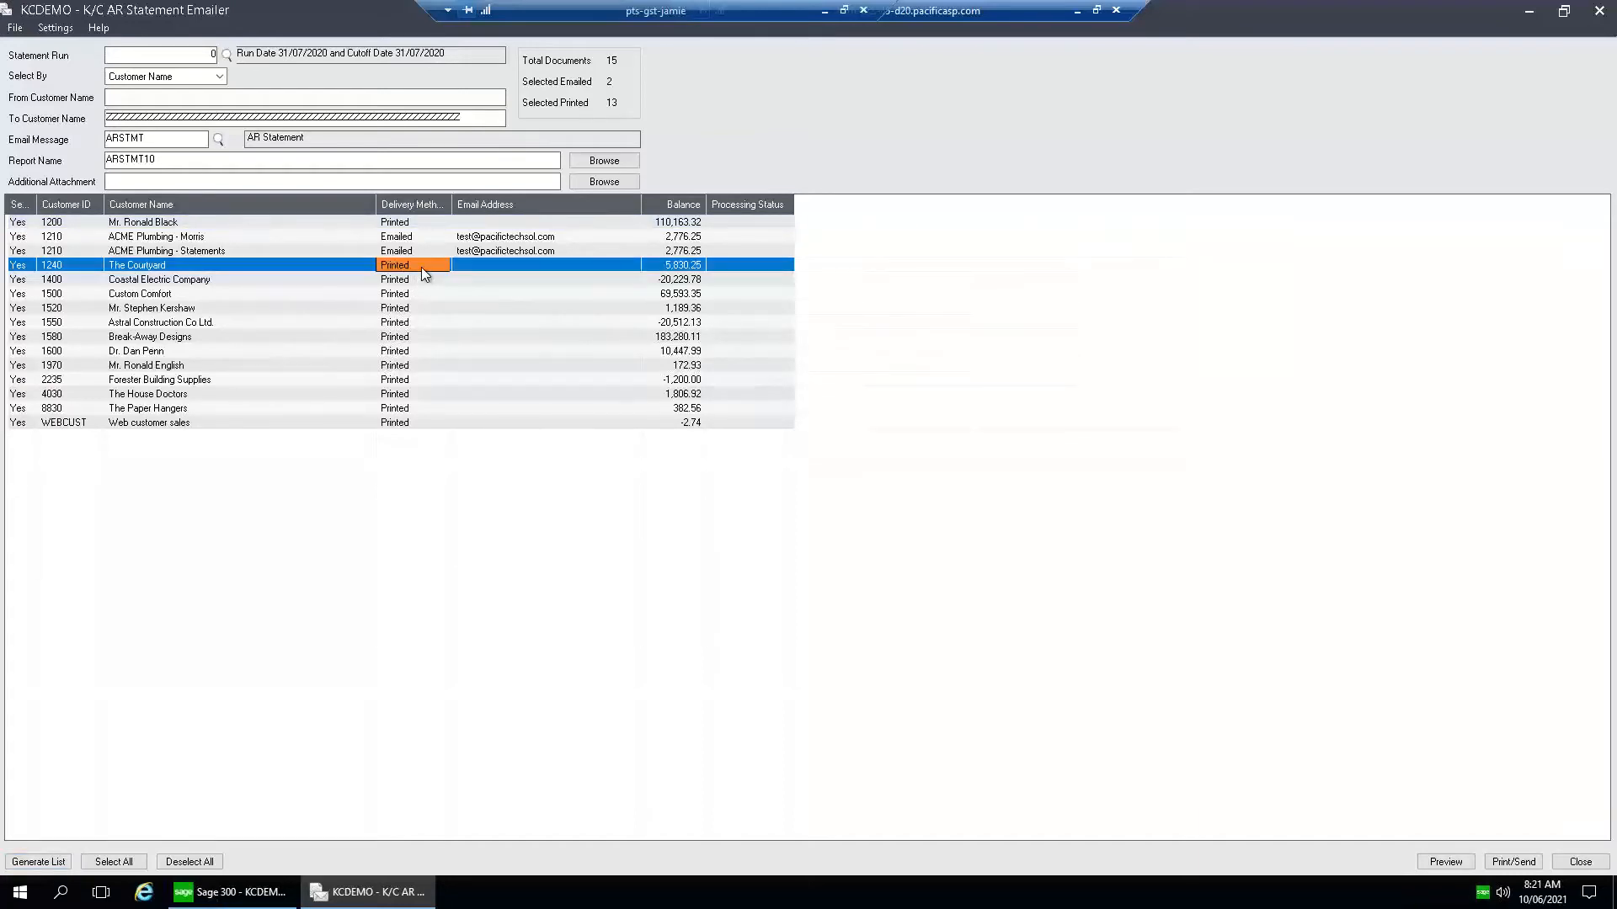
pyautogui.click(413, 280)
pyautogui.click(414, 265)
pyautogui.click(411, 277)
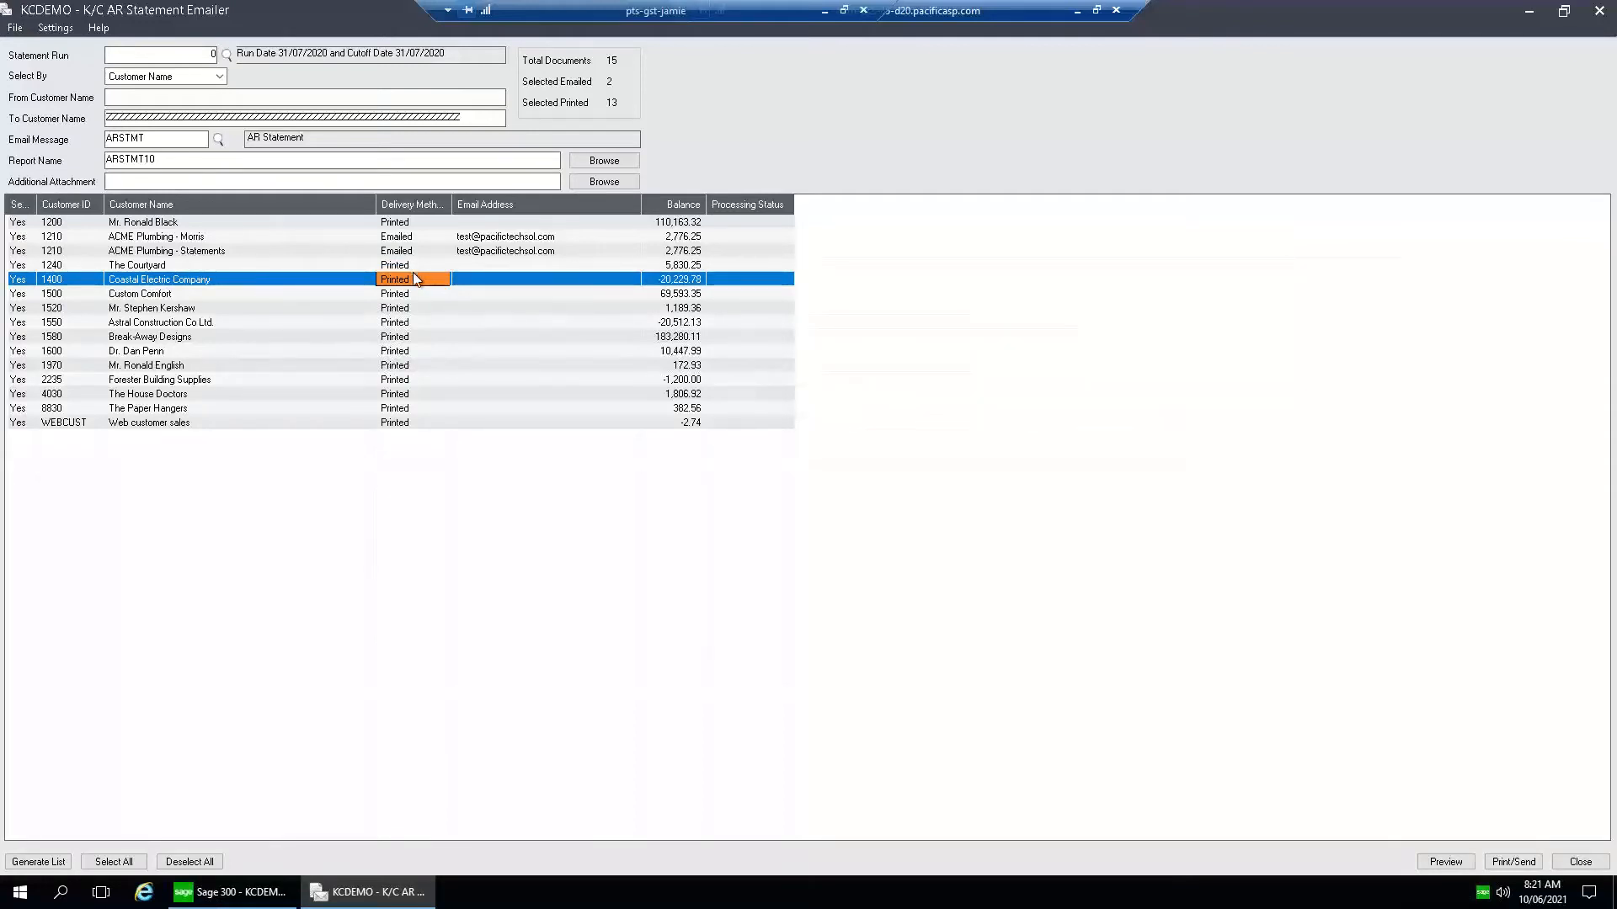
pyautogui.click(209, 862)
pyautogui.click(25, 236)
pyautogui.click(25, 251)
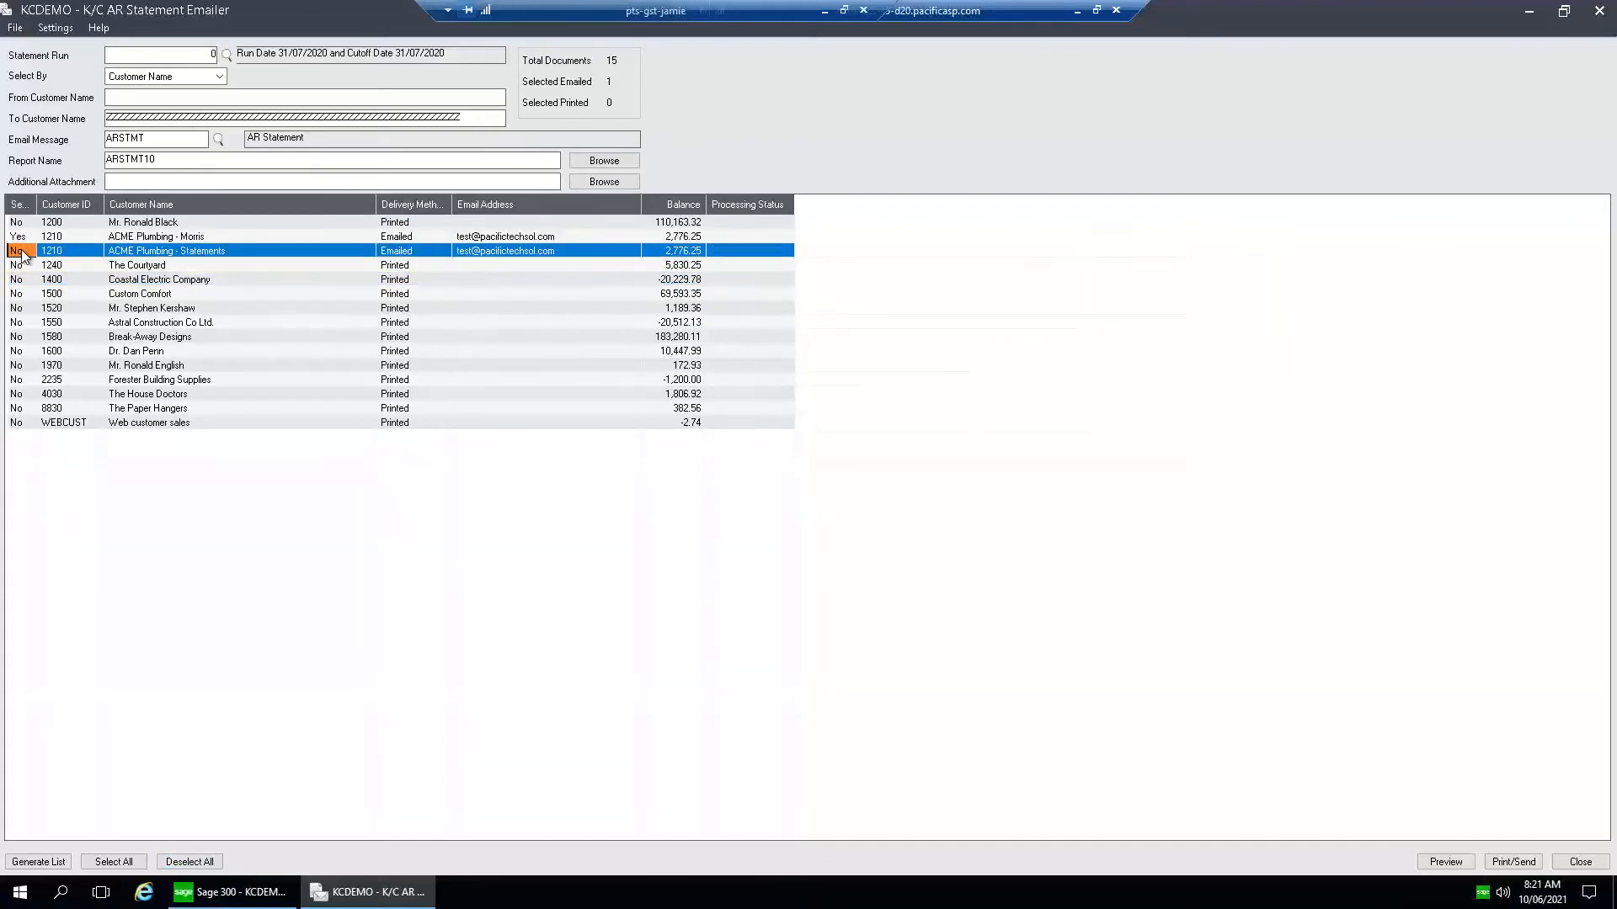
pyautogui.click(187, 238)
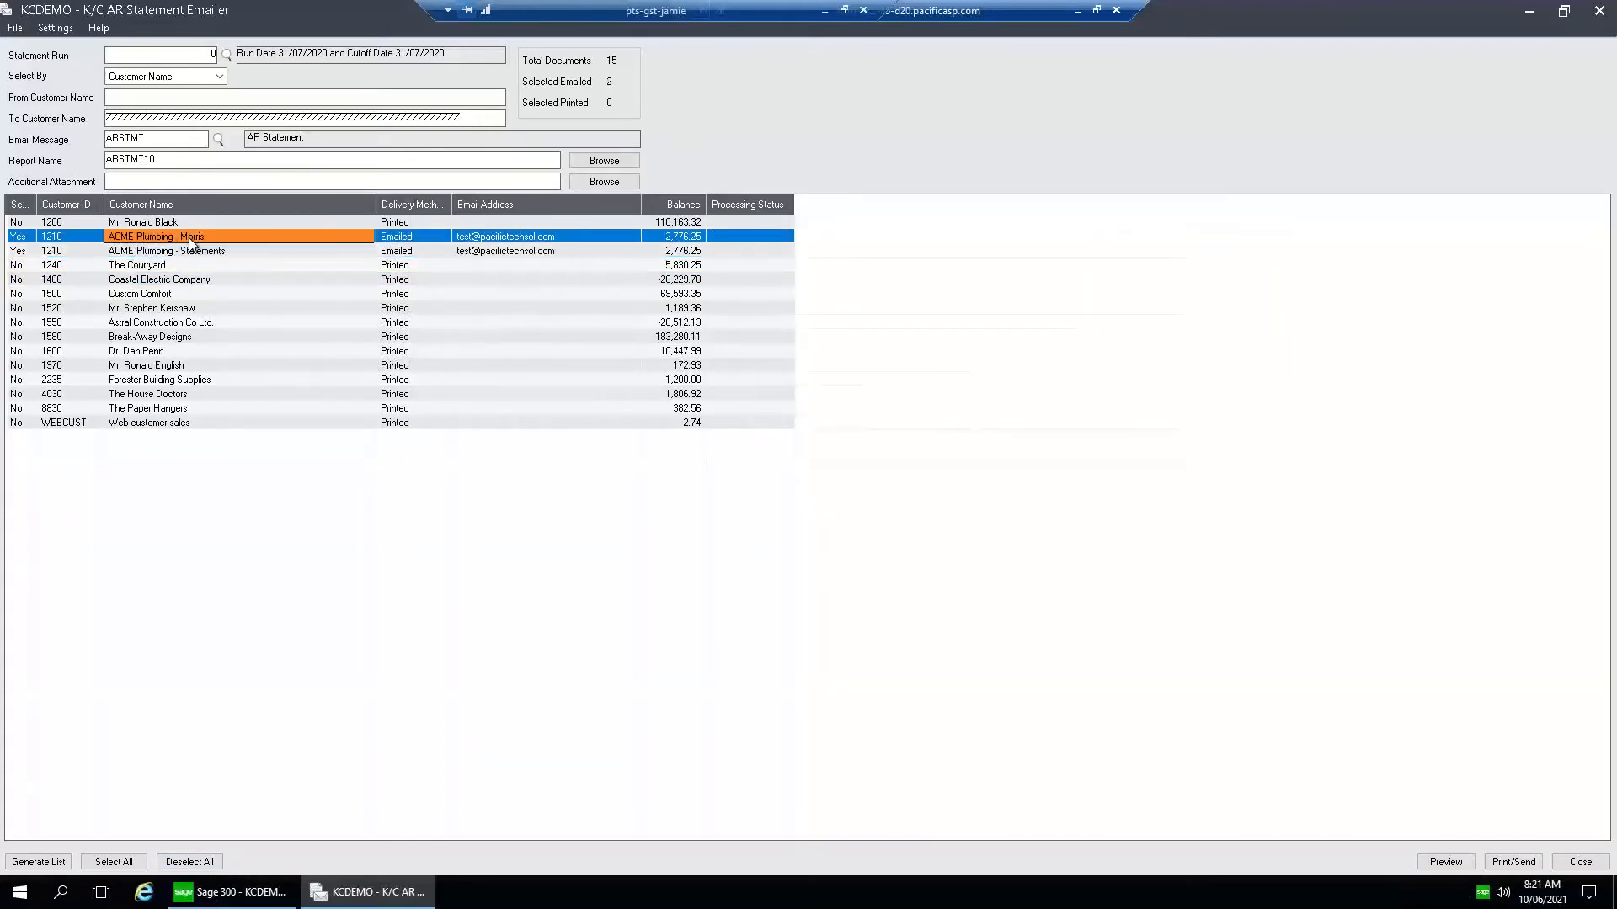
pyautogui.click(201, 256)
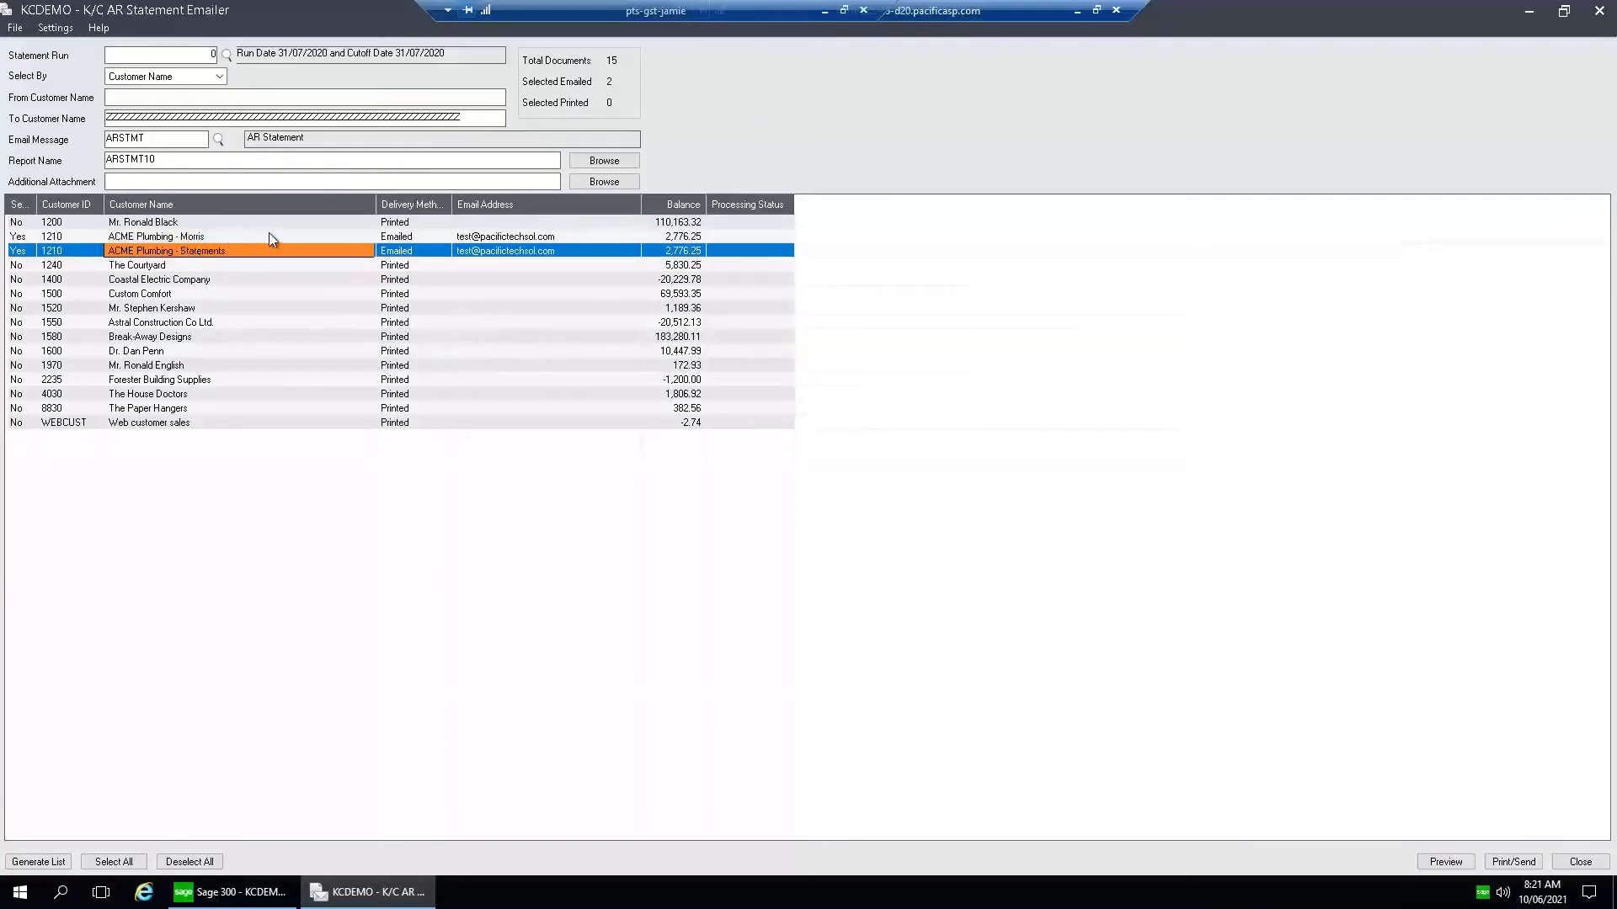
# Process the two selected statements for sending and close the AR Statement Emailer
pyautogui.click(1516, 862)
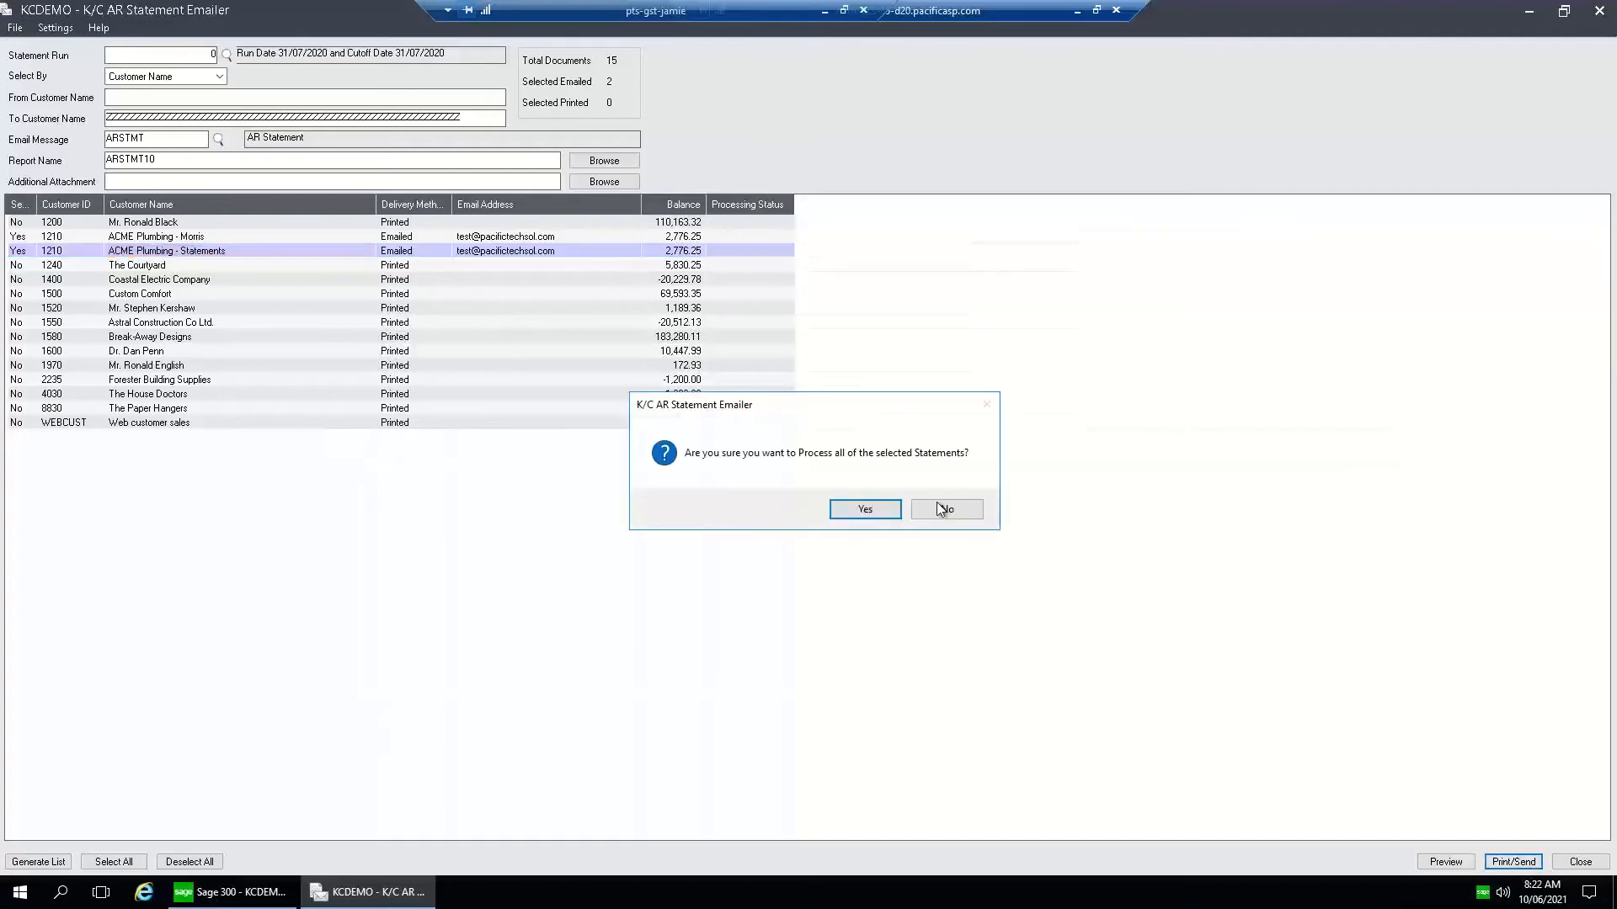
pyautogui.click(865, 508)
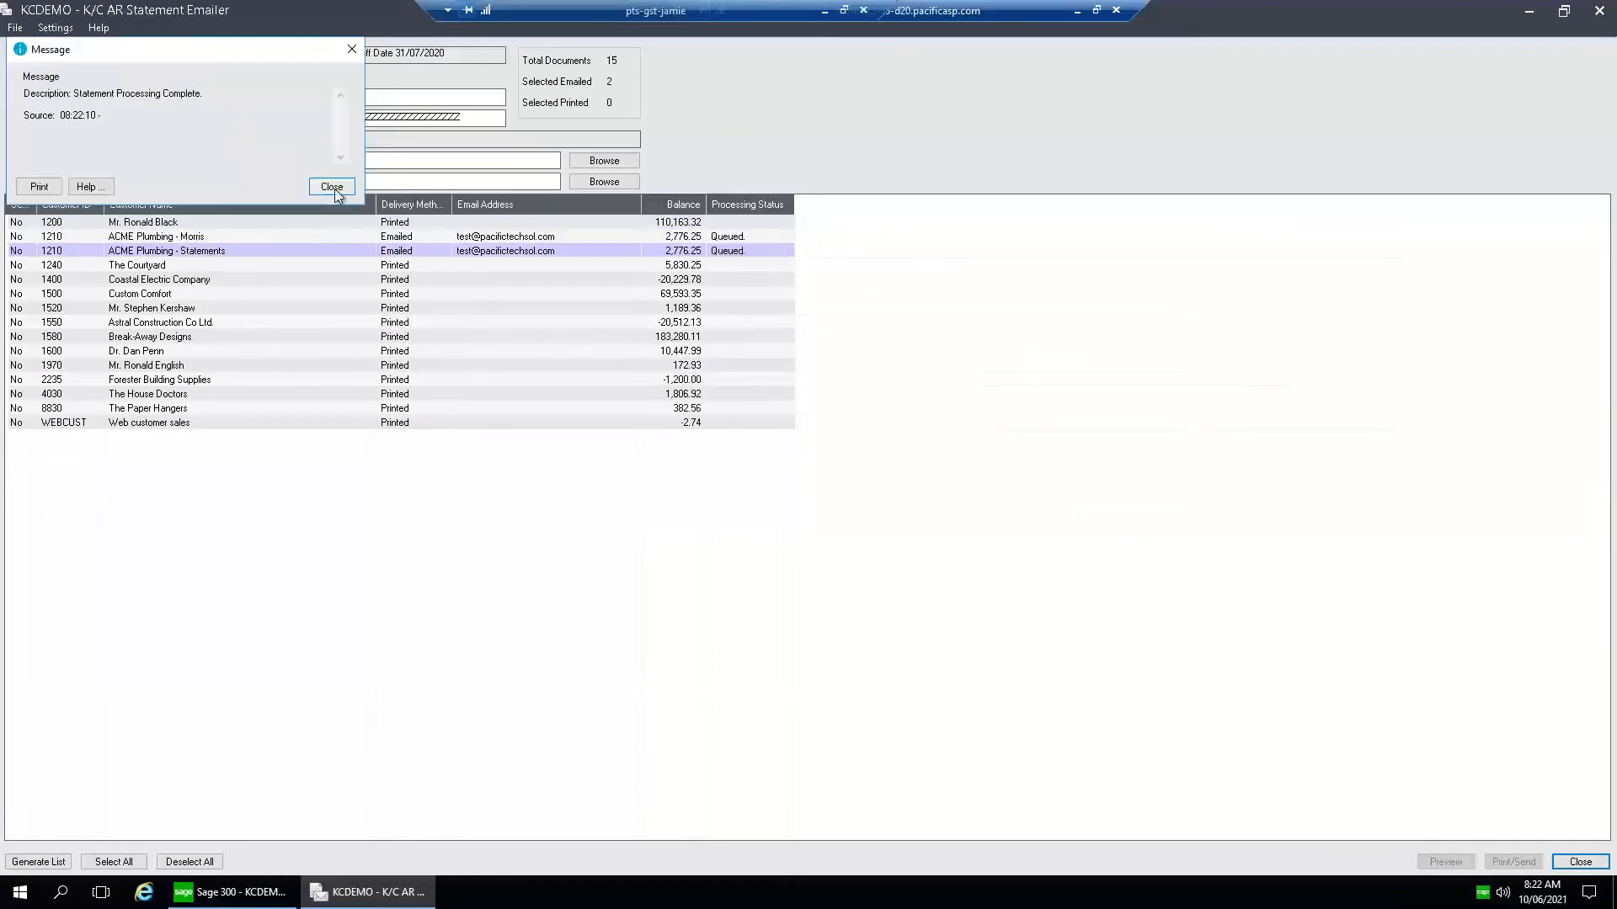
pyautogui.click(330, 193)
pyautogui.click(1598, 10)
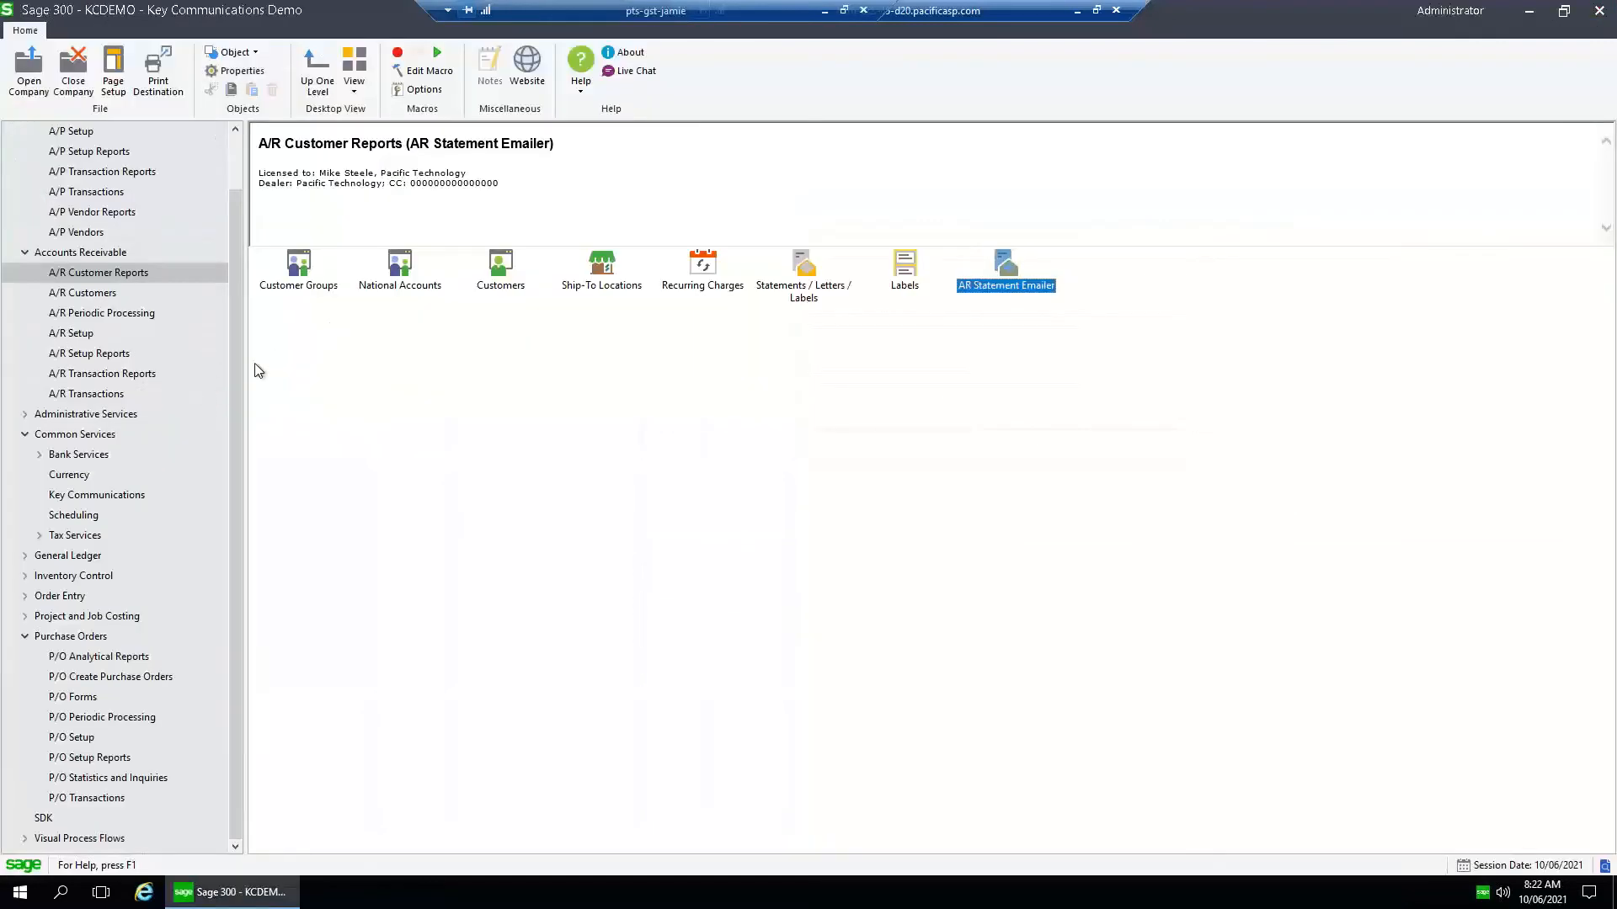
# Open Email Queue Processing from Key Communications and widen the Document Number column to fit the full numbers
pyautogui.click(123, 497)
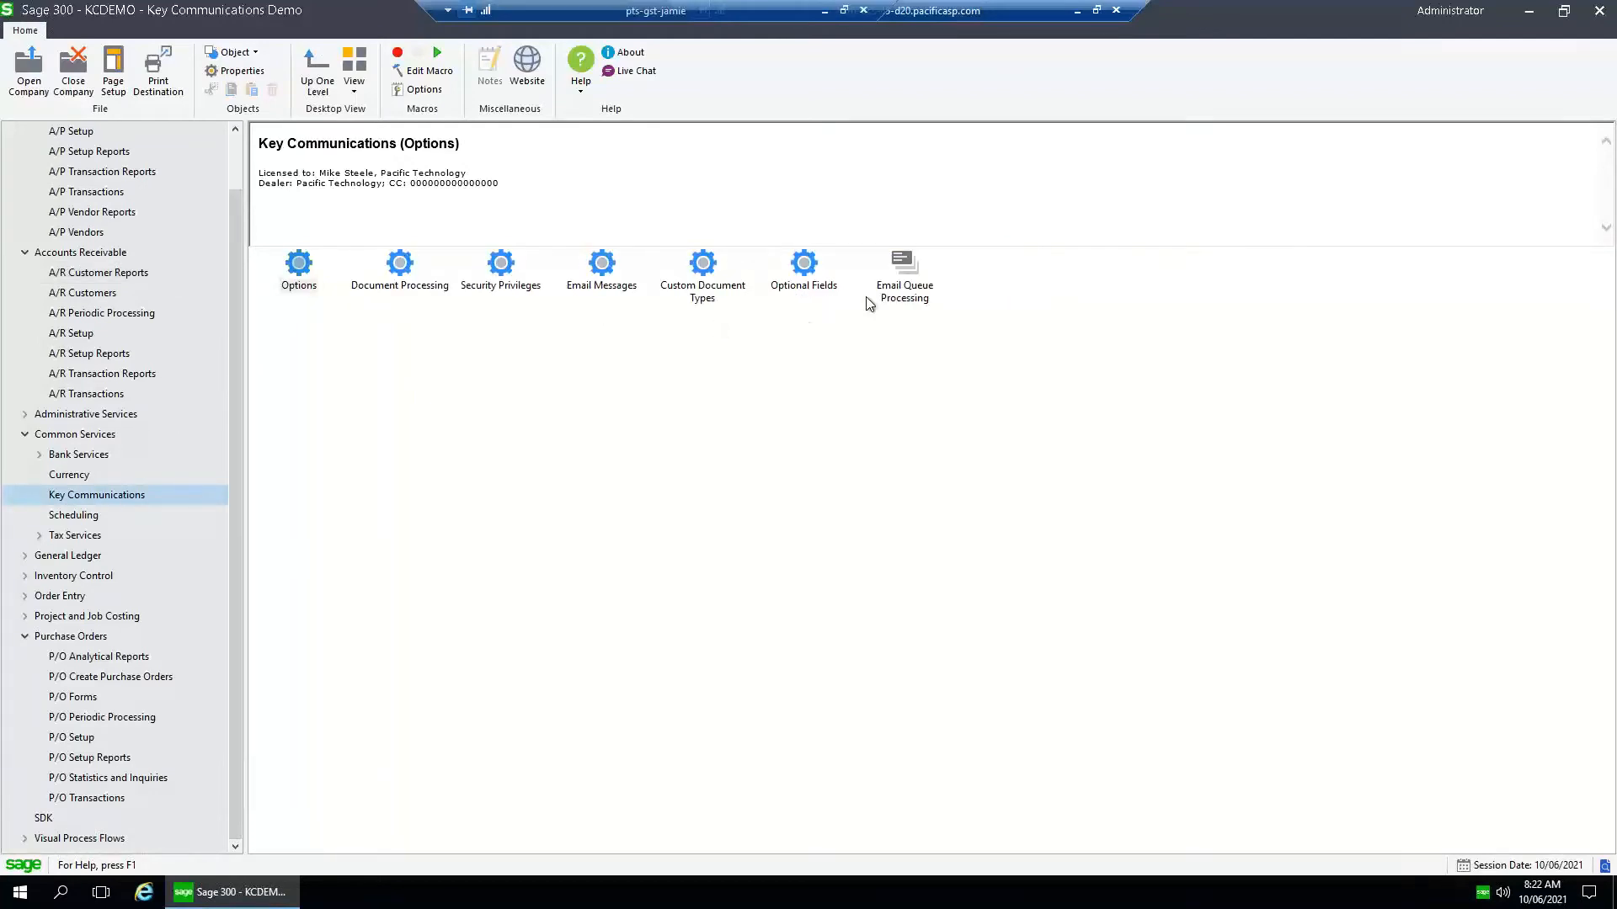
pyautogui.doubleClick(910, 268)
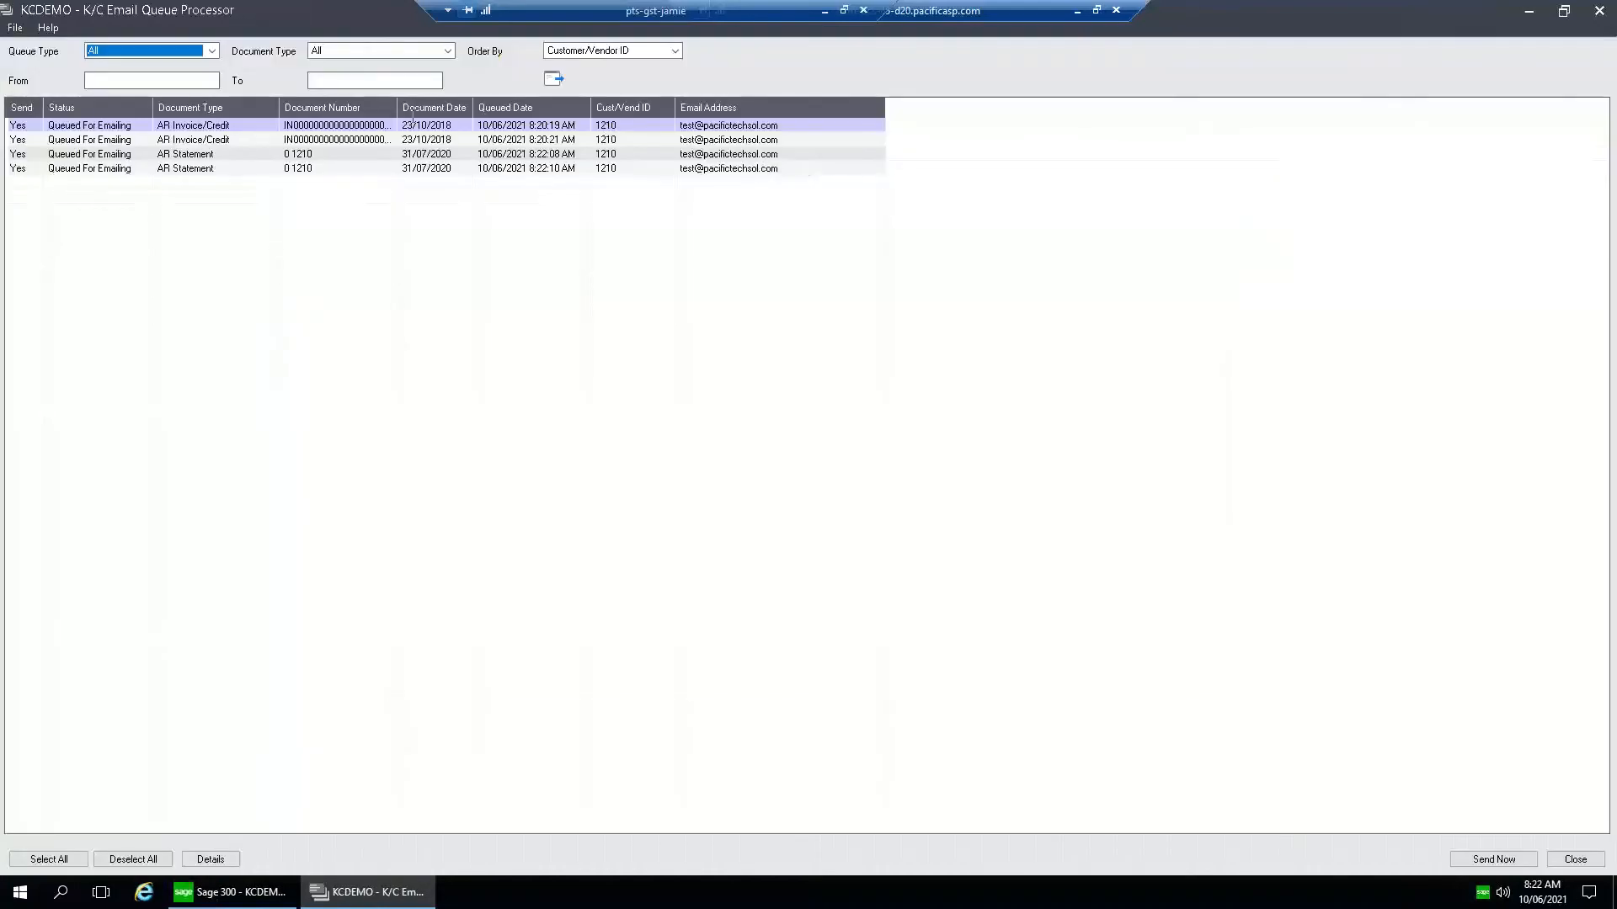
pyautogui.moveTo(397, 104); pyautogui.dragTo(436, 104)
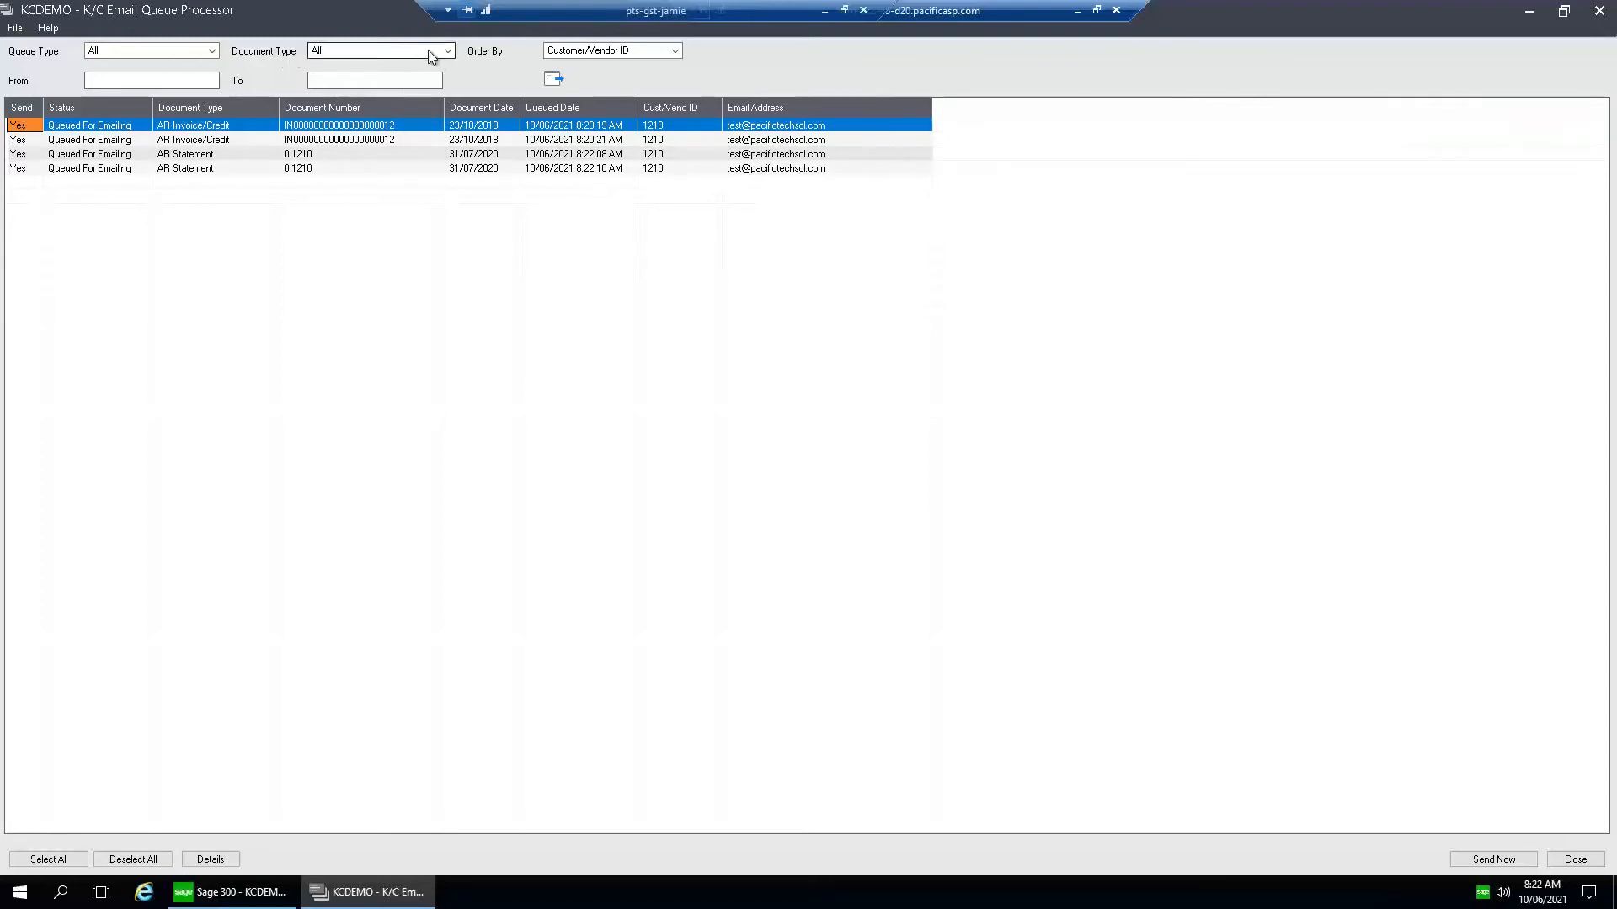
# Filter the email queue to the AR Invoice/Credit document type and select the first queued invoice
pyautogui.click(450, 51)
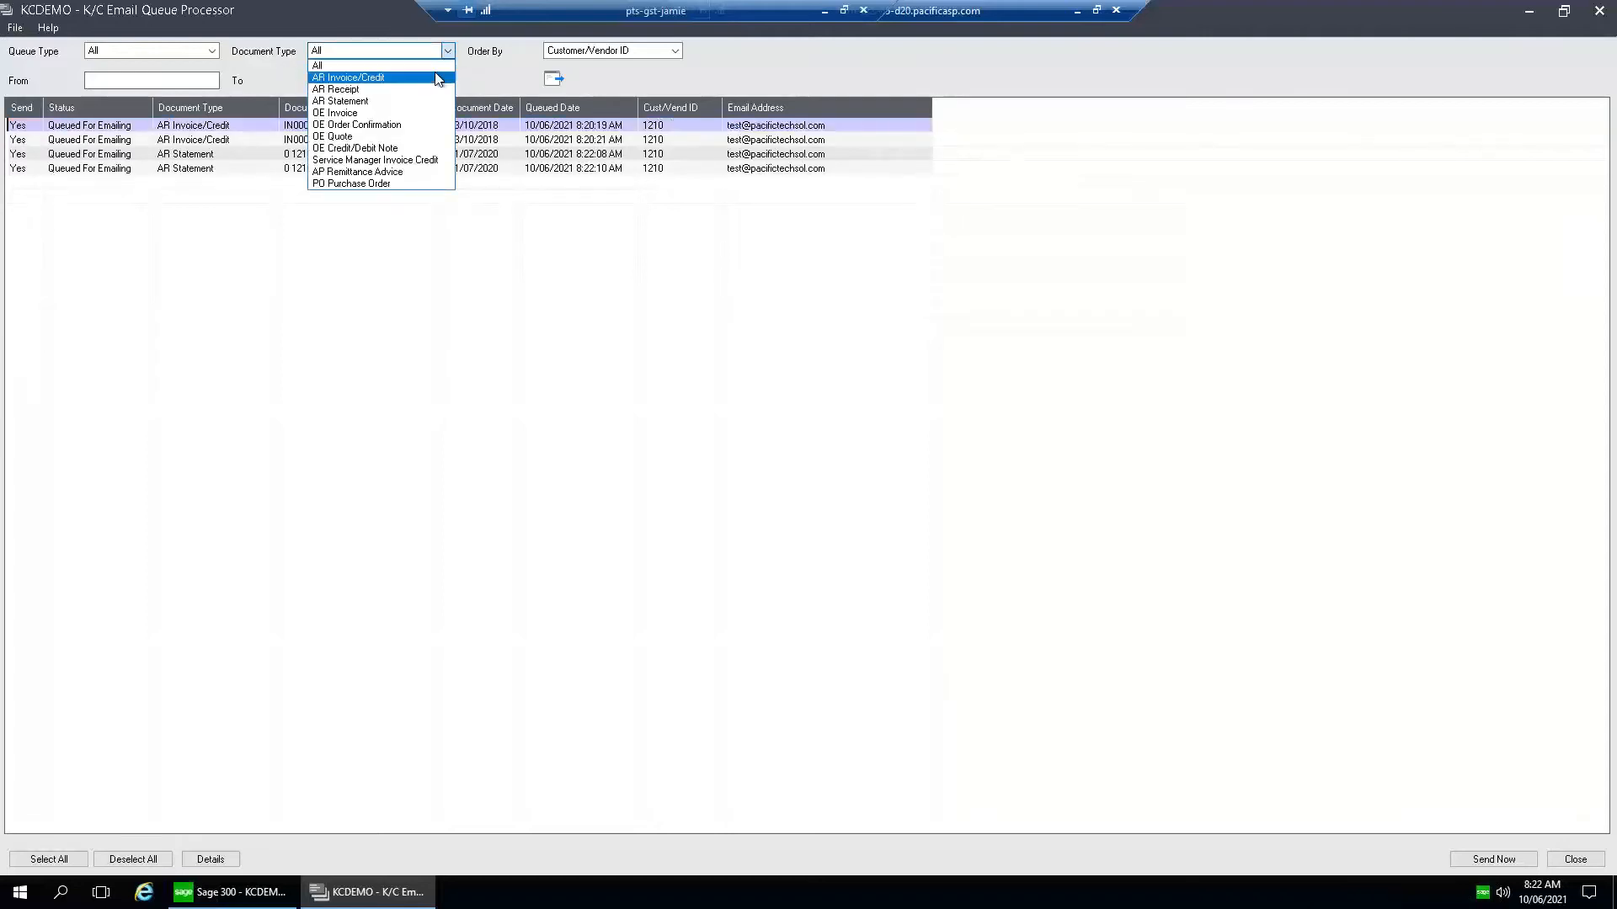
pyautogui.click(436, 74)
pyautogui.click(552, 78)
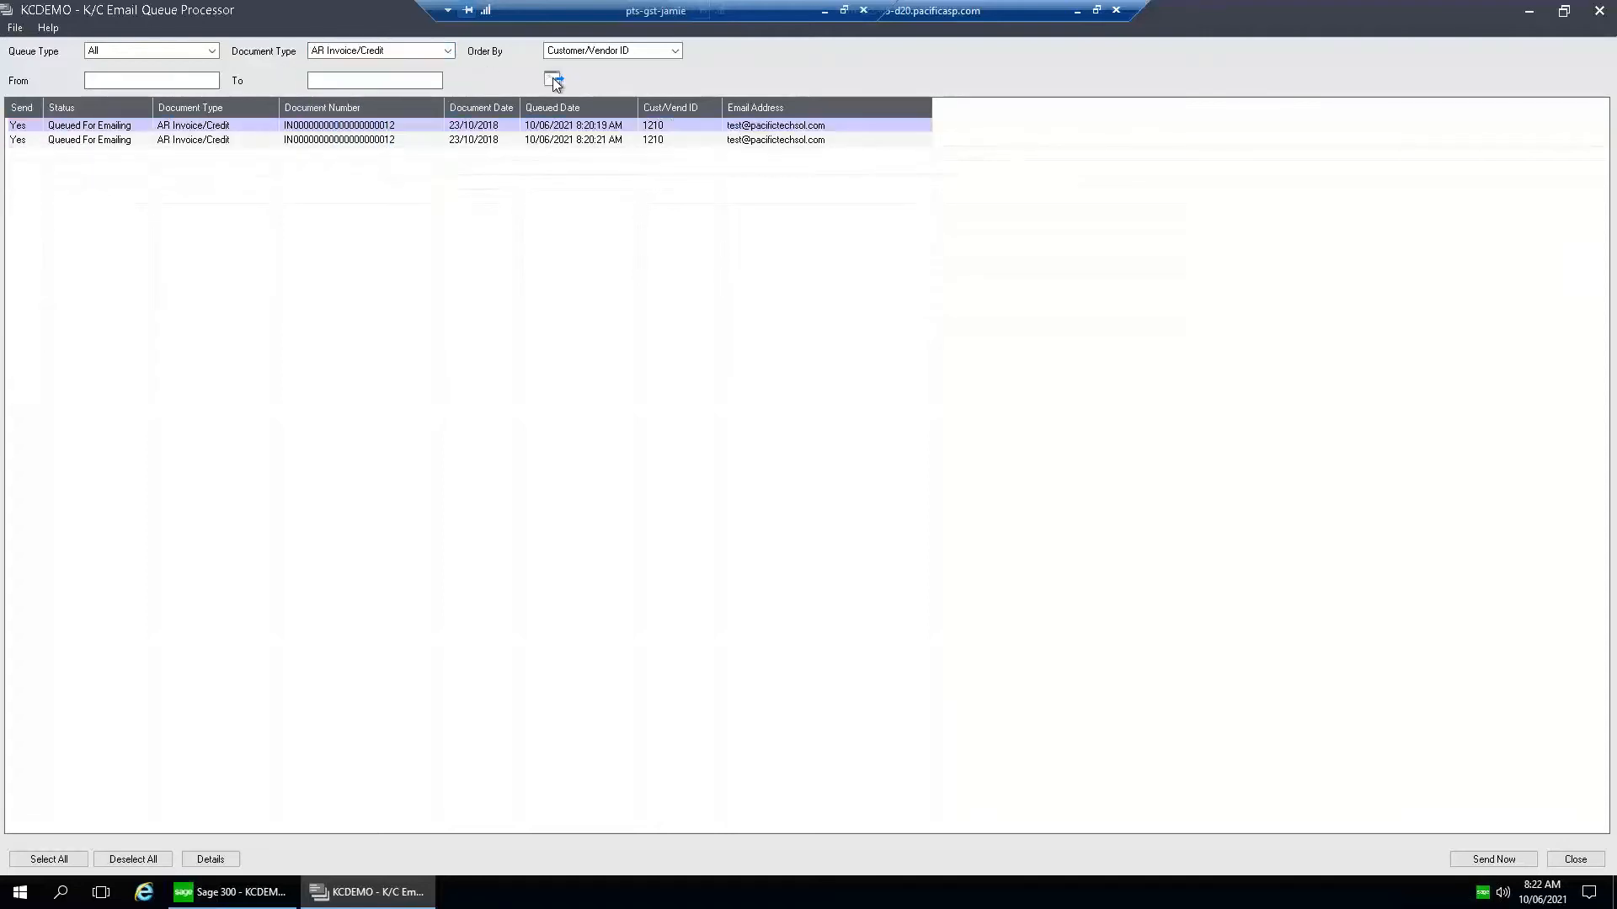
pyautogui.click(387, 126)
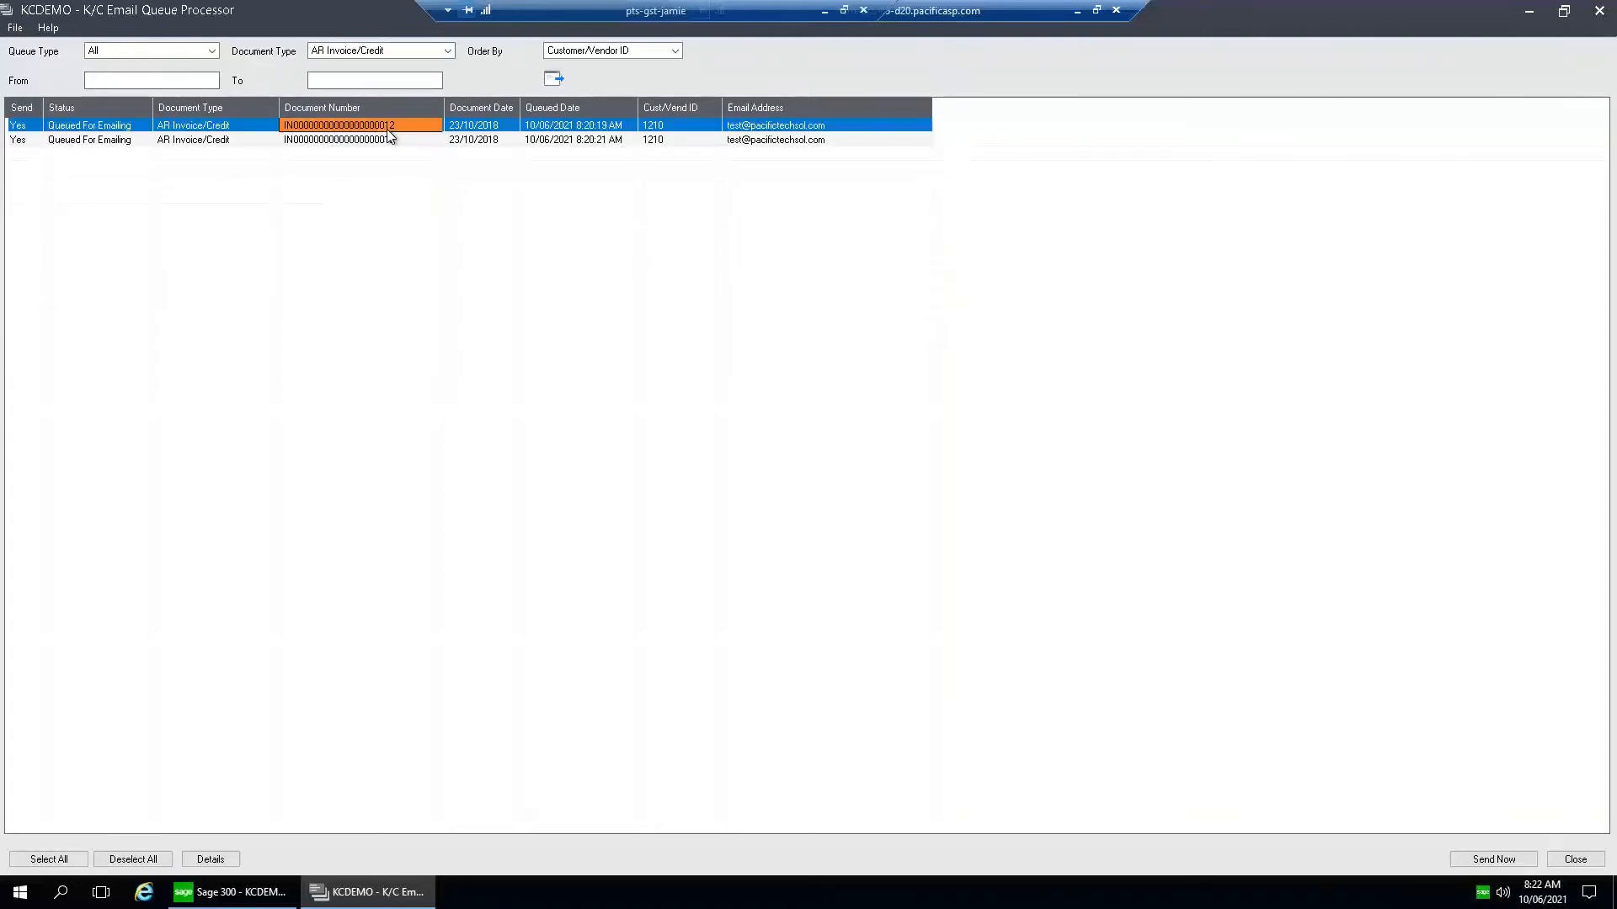
# Review the email details of the selected queued AR invoice, try its PDF attachment, and close the email viewer
pyautogui.click(230, 861)
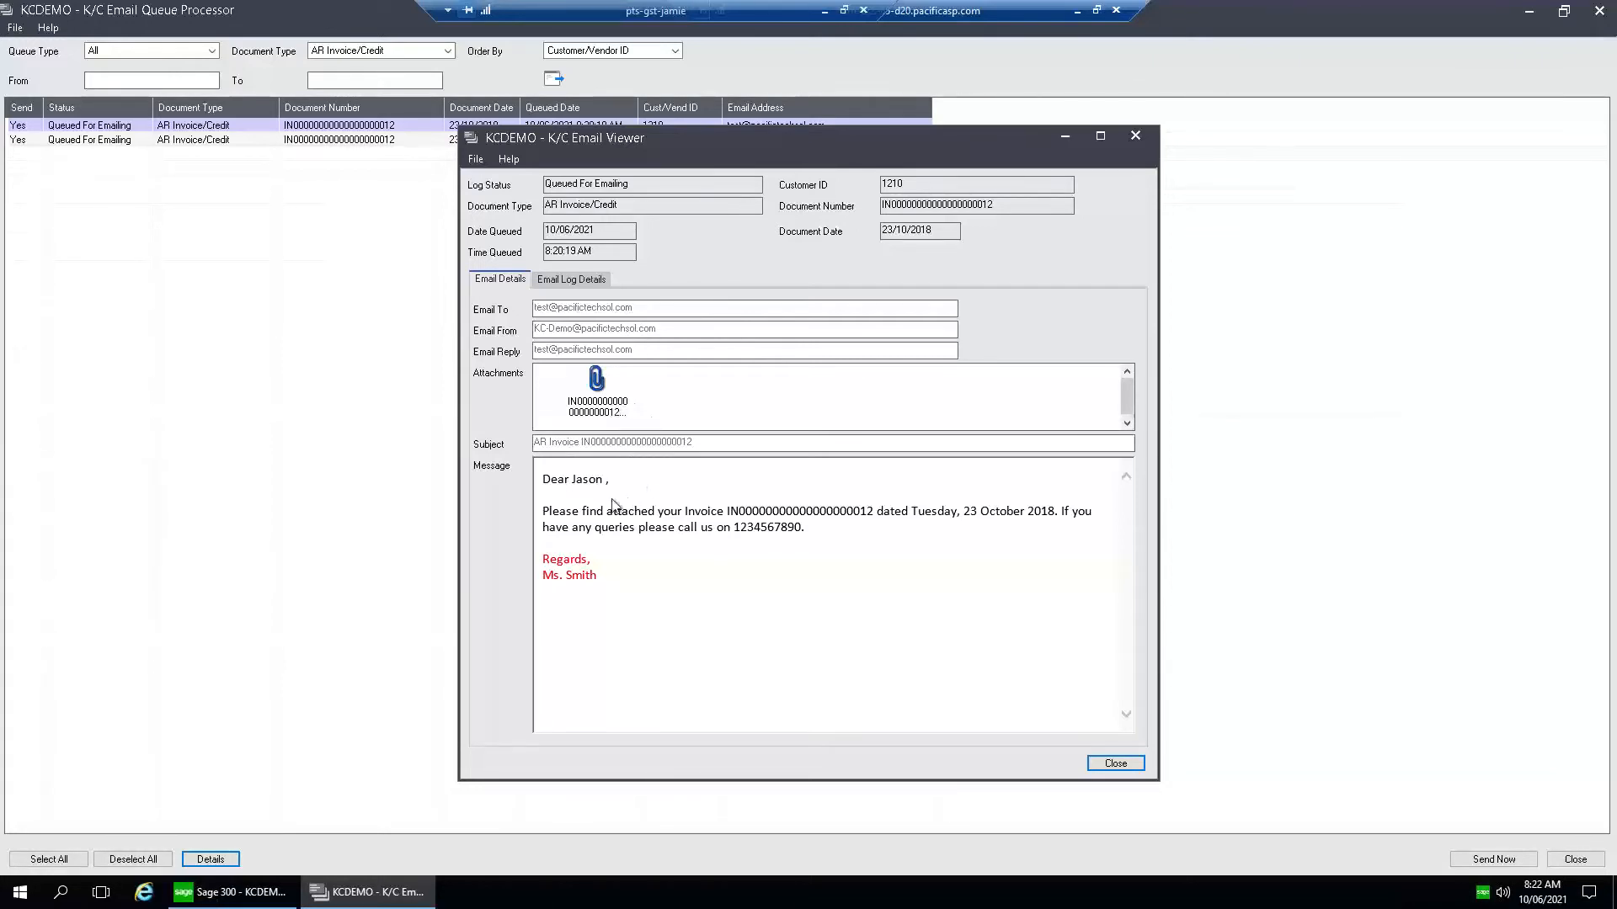
pyautogui.doubleClick(597, 385)
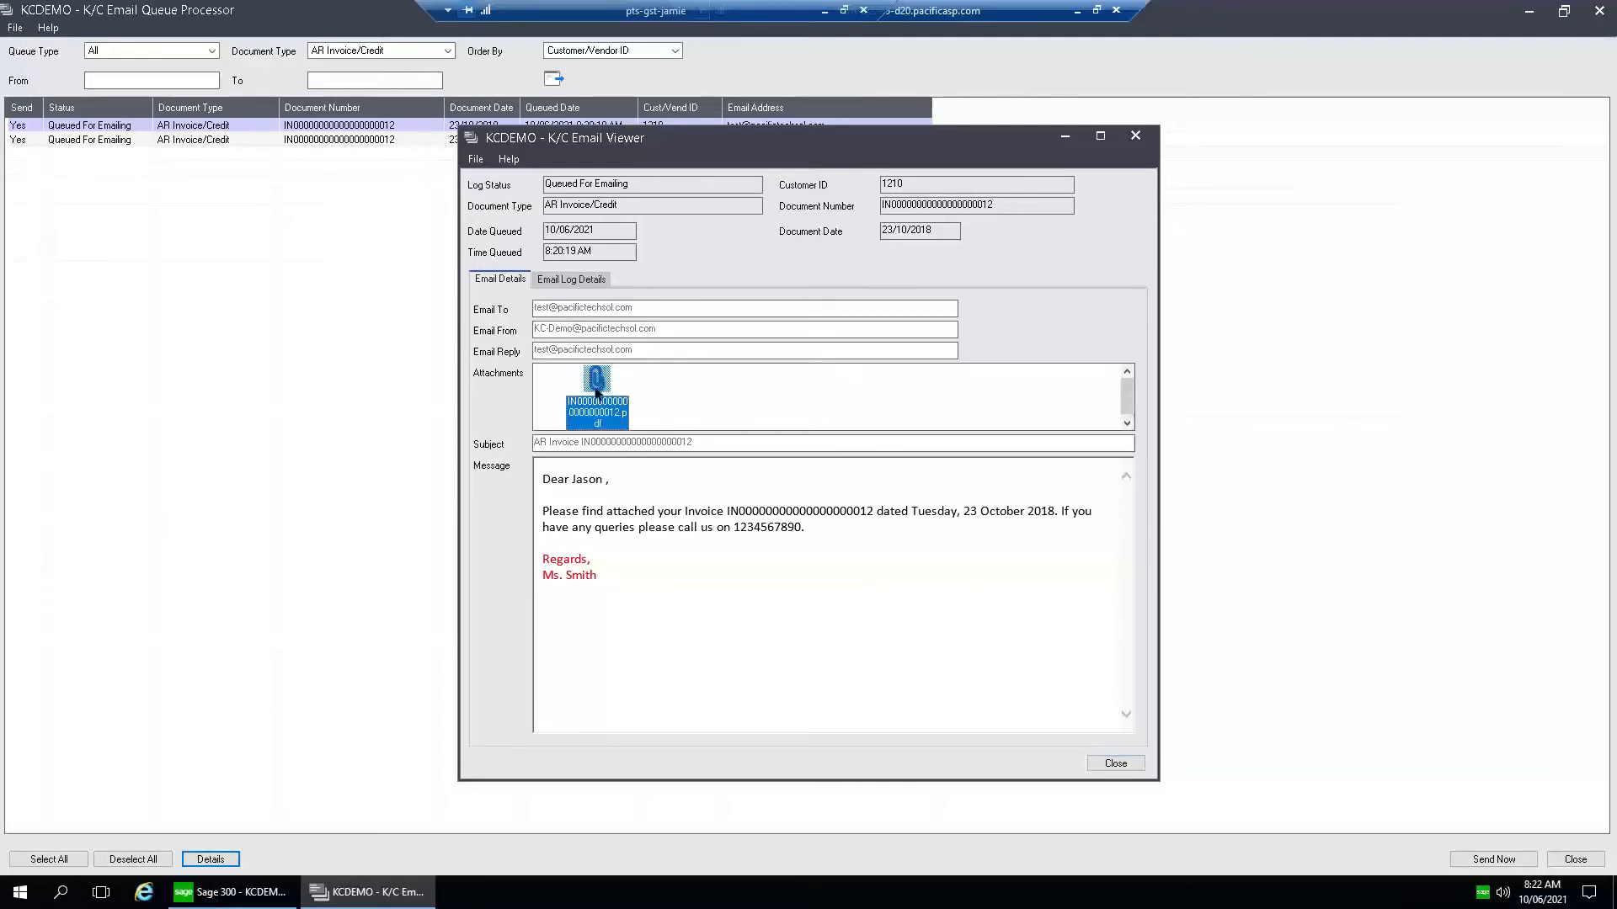
pyautogui.click(867, 61)
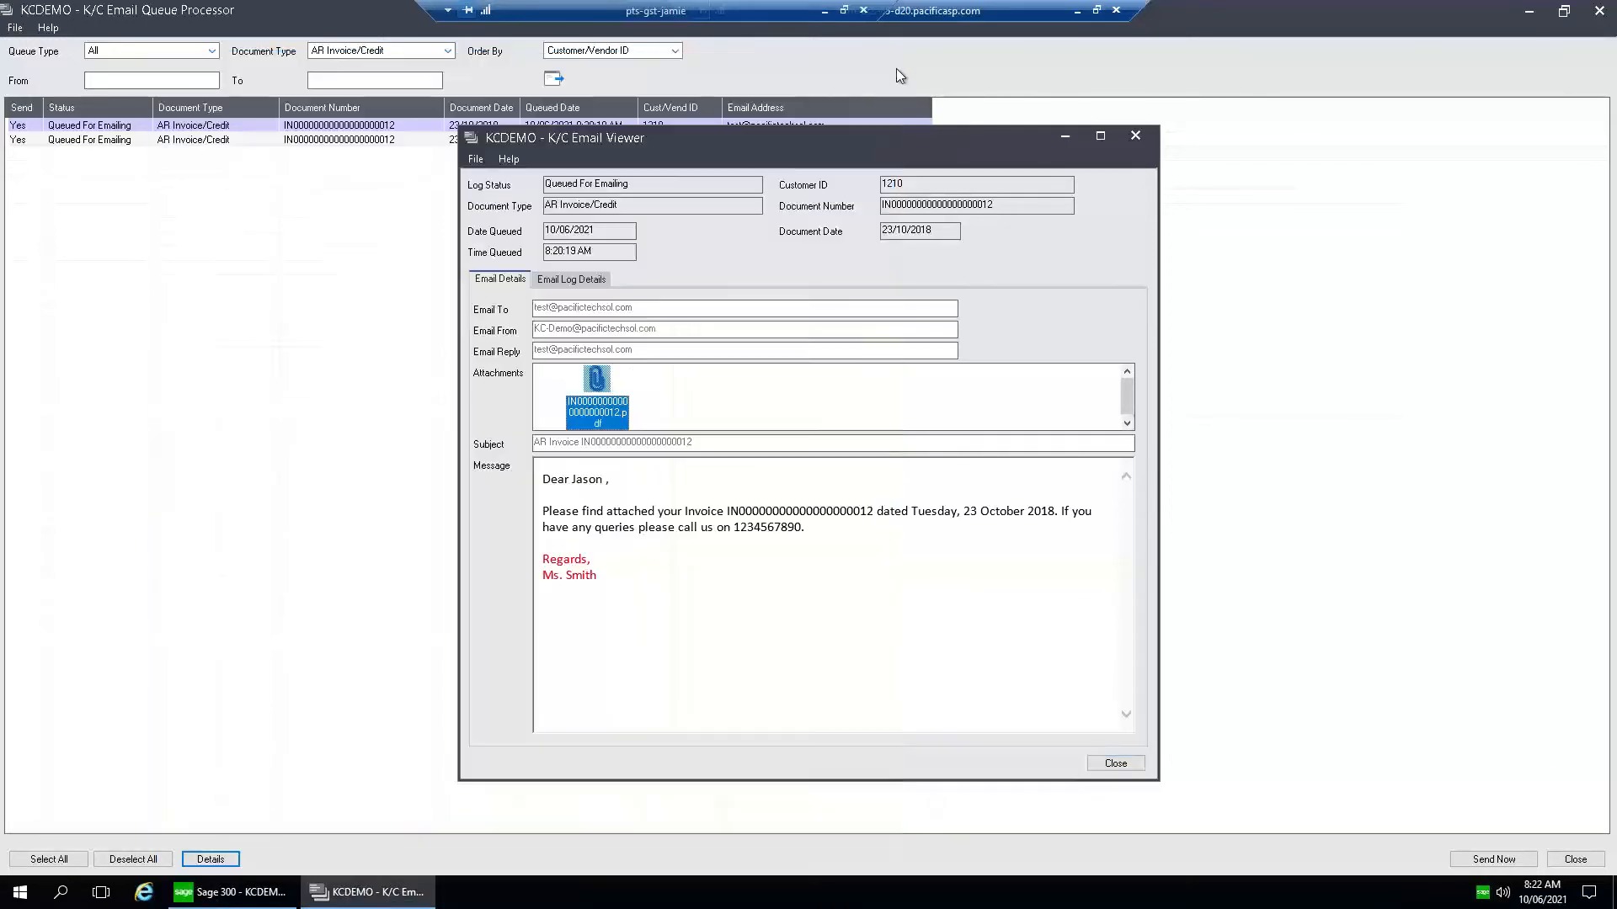
pyautogui.click(1147, 137)
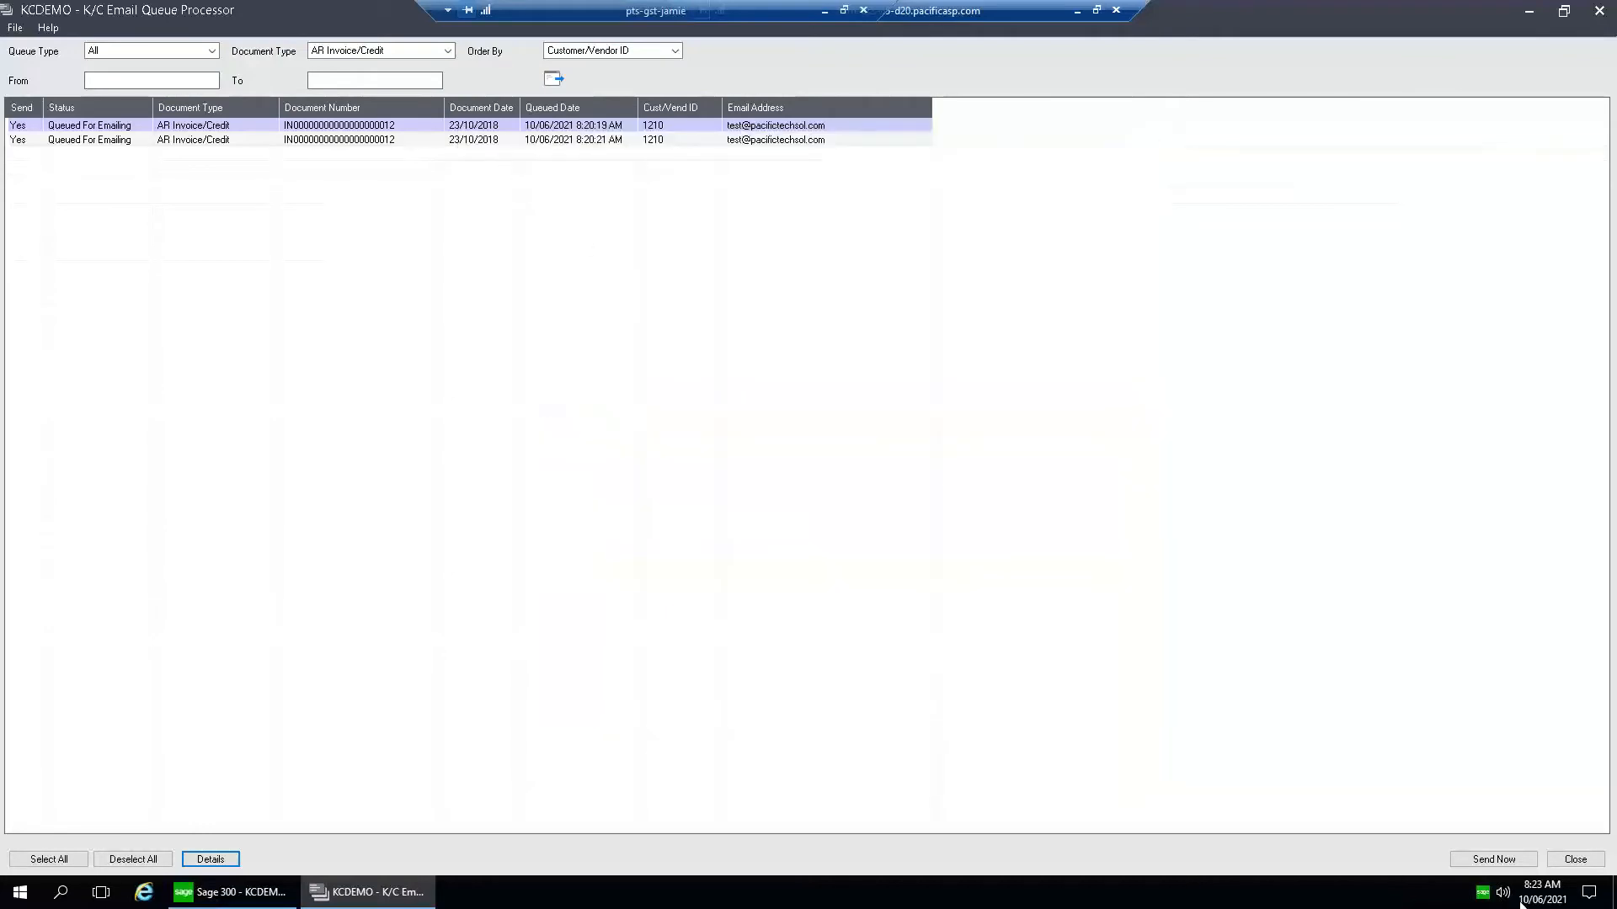
# Send the selected AR Invoice/Credit messages from the queue immediately and dismiss the completion message
pyautogui.click(1495, 857)
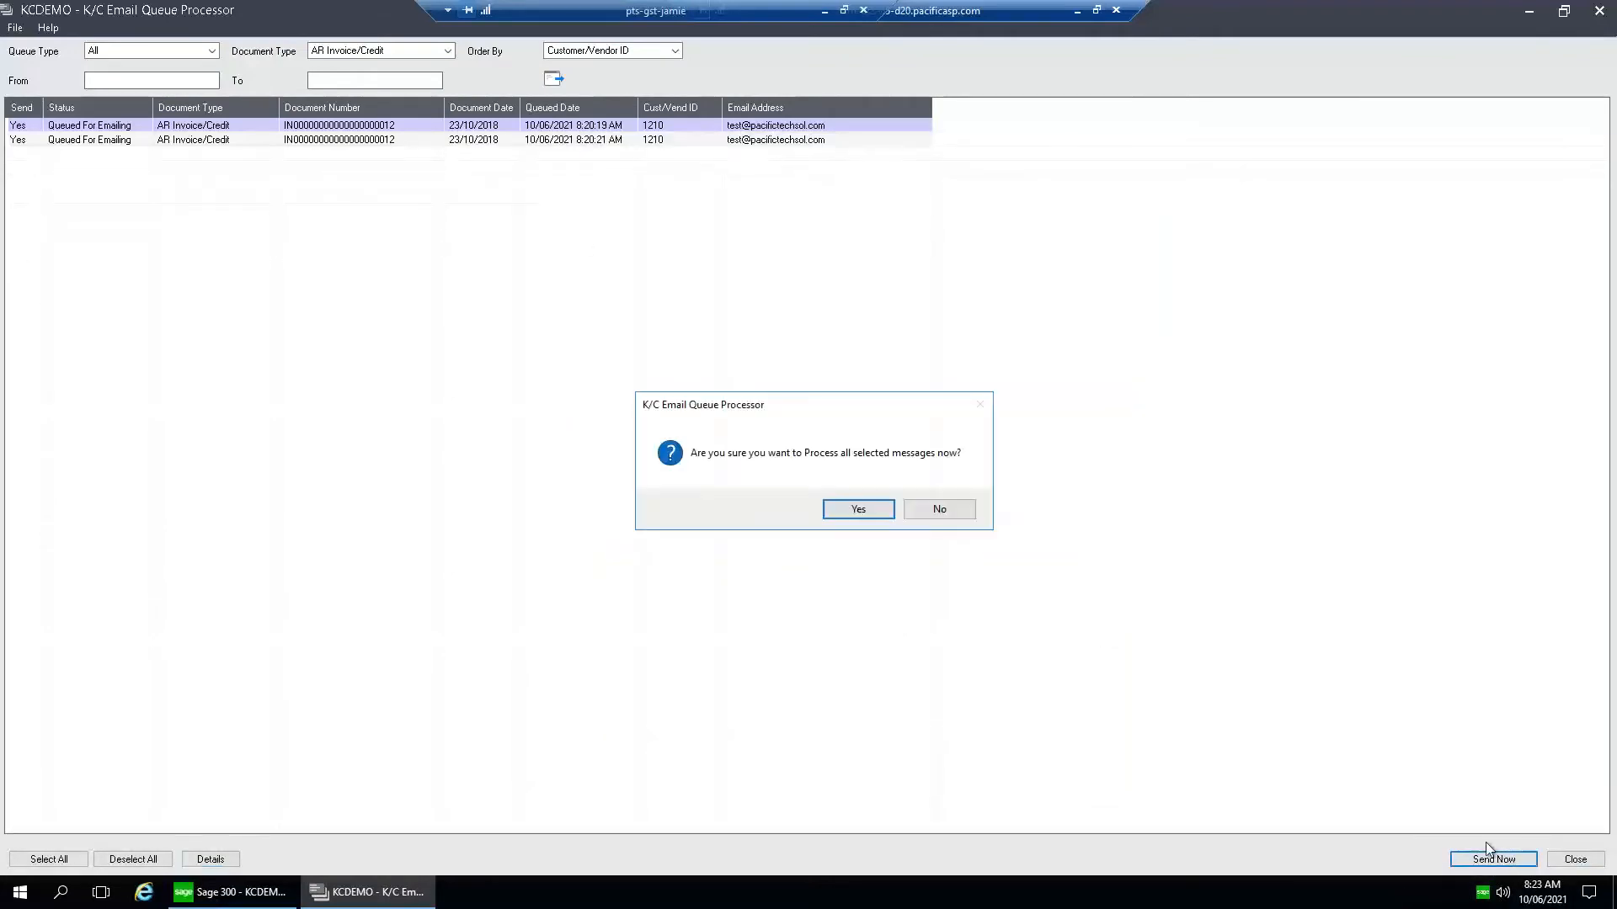
pyautogui.click(867, 509)
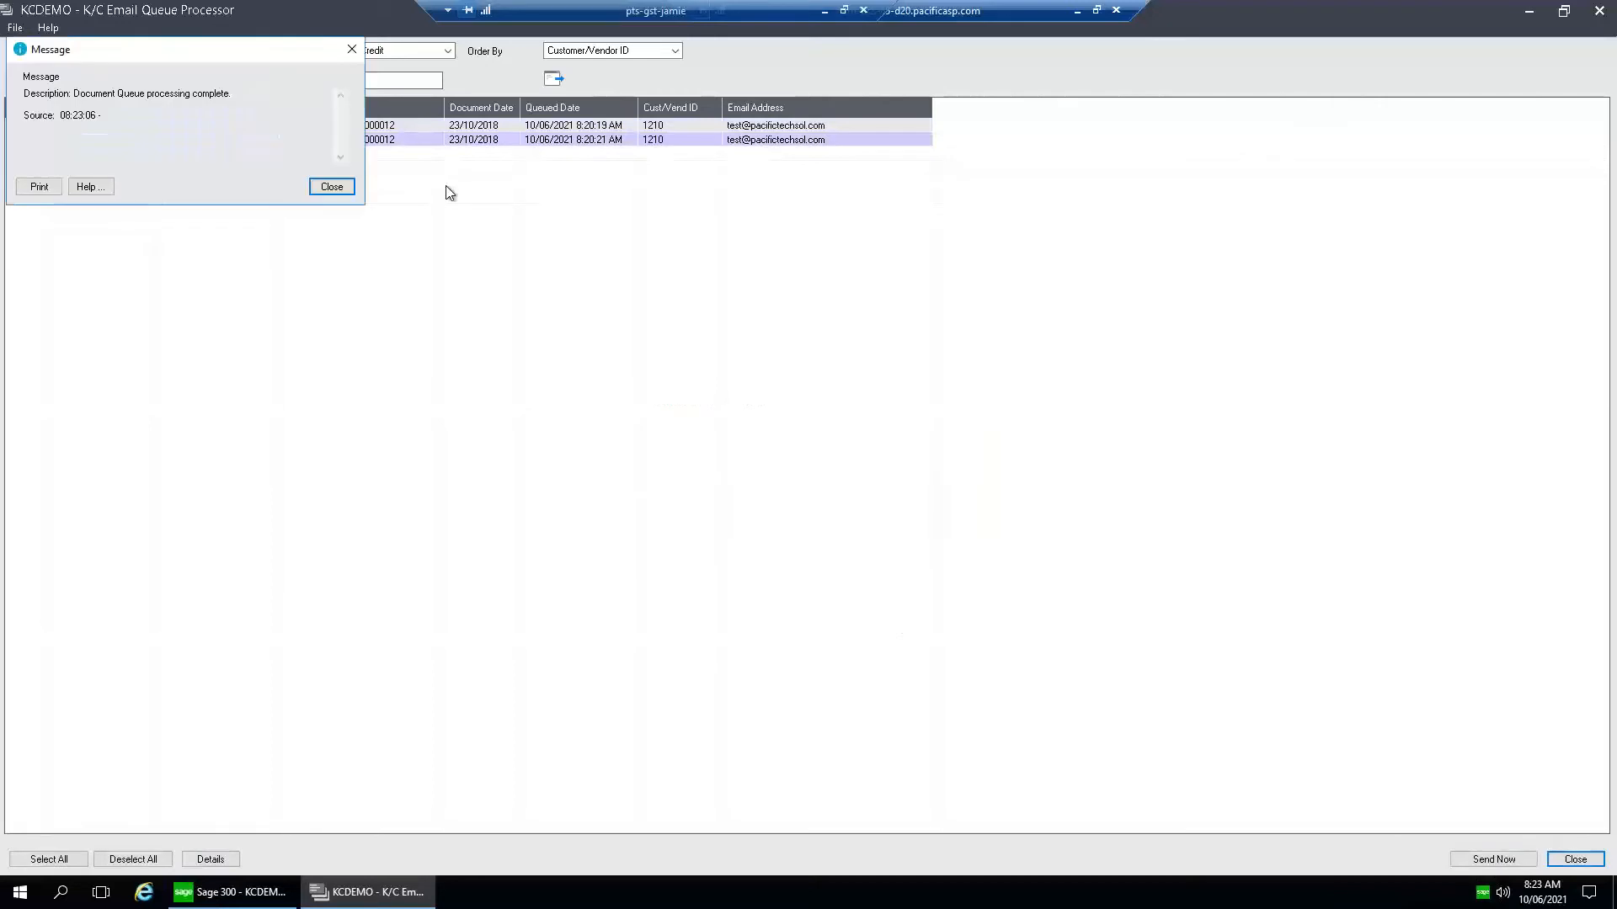
pyautogui.click(346, 193)
# Set the queue's document type filter to All, reload the list, and select the second AR statement
pyautogui.click(450, 50)
pyautogui.click(434, 66)
pyautogui.click(555, 79)
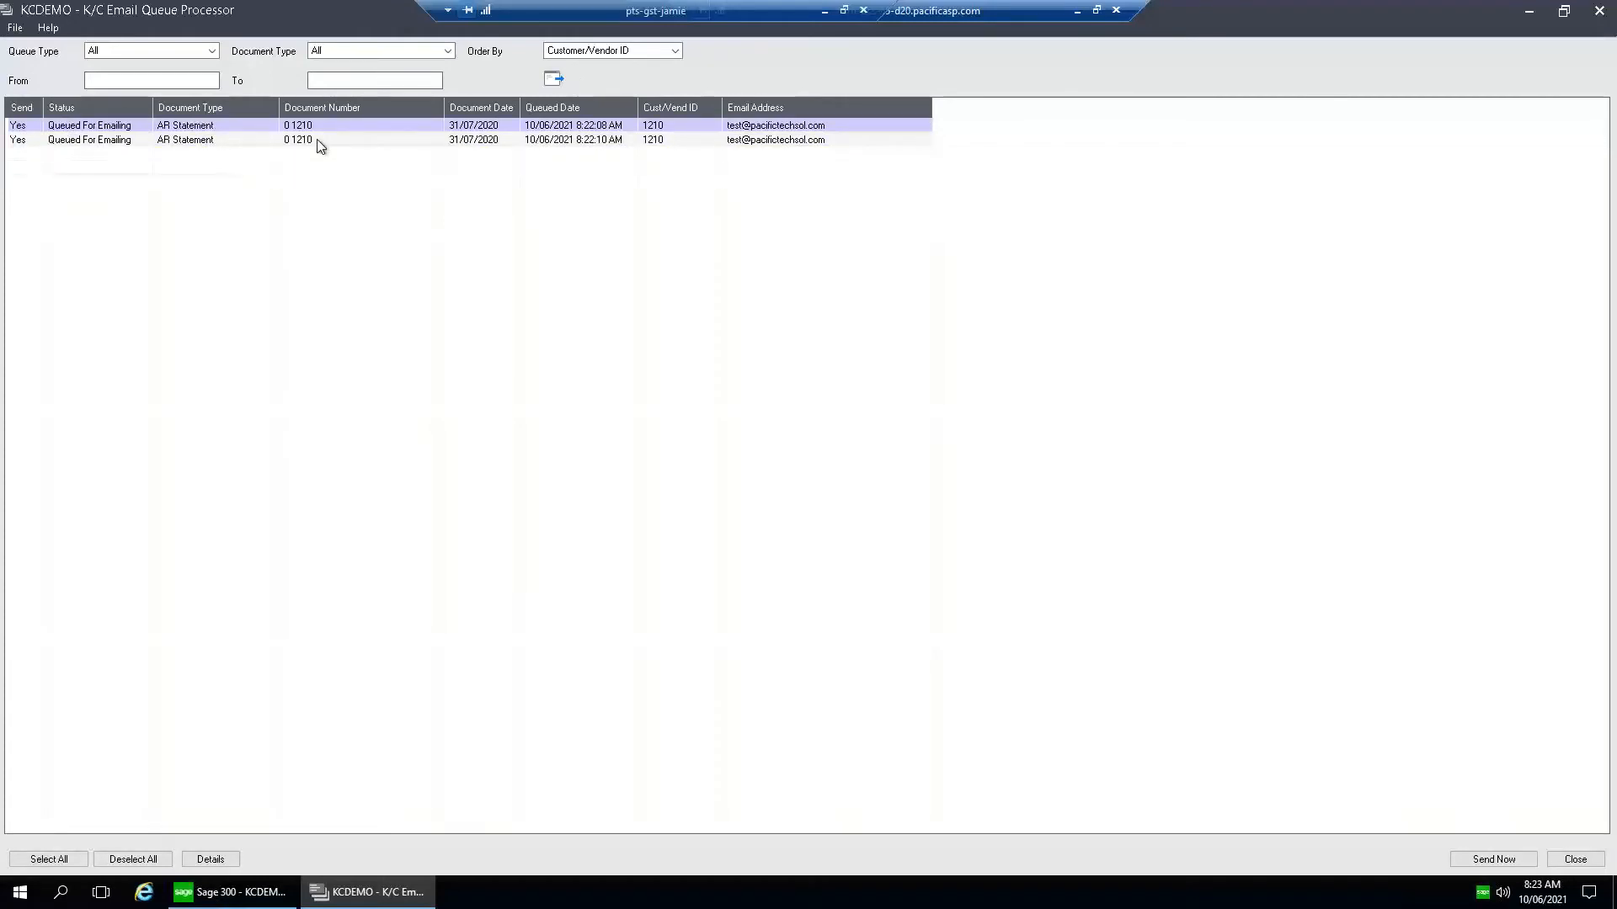
pyautogui.click(331, 138)
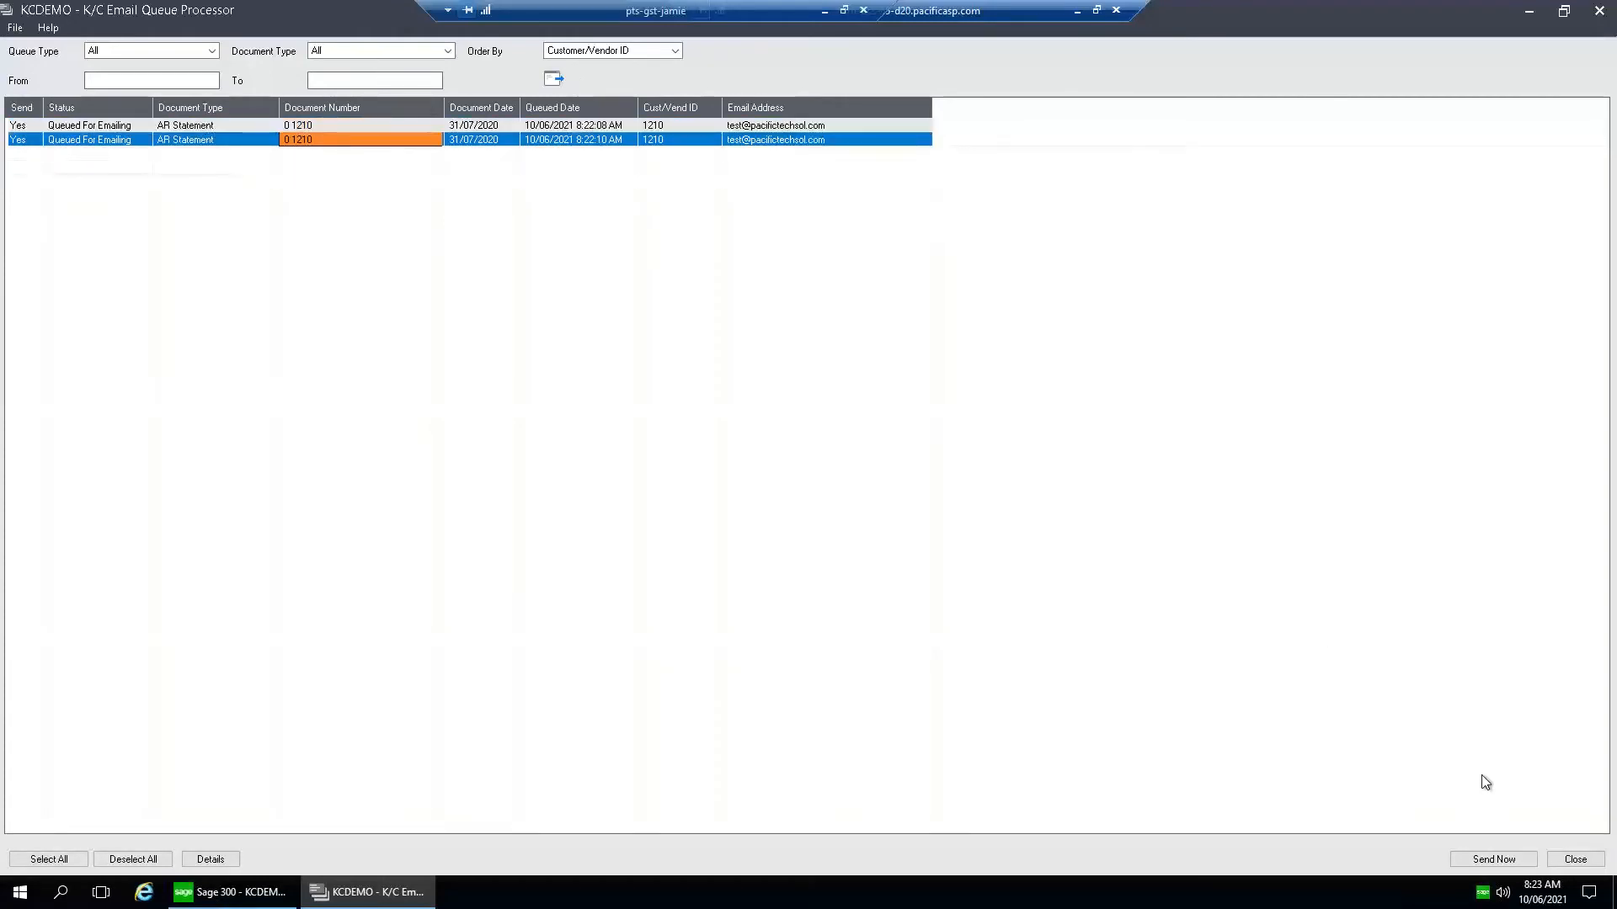
# Send the two queued AR statements immediately and close the Email Queue Processor after refreshing its list
pyautogui.click(1494, 860)
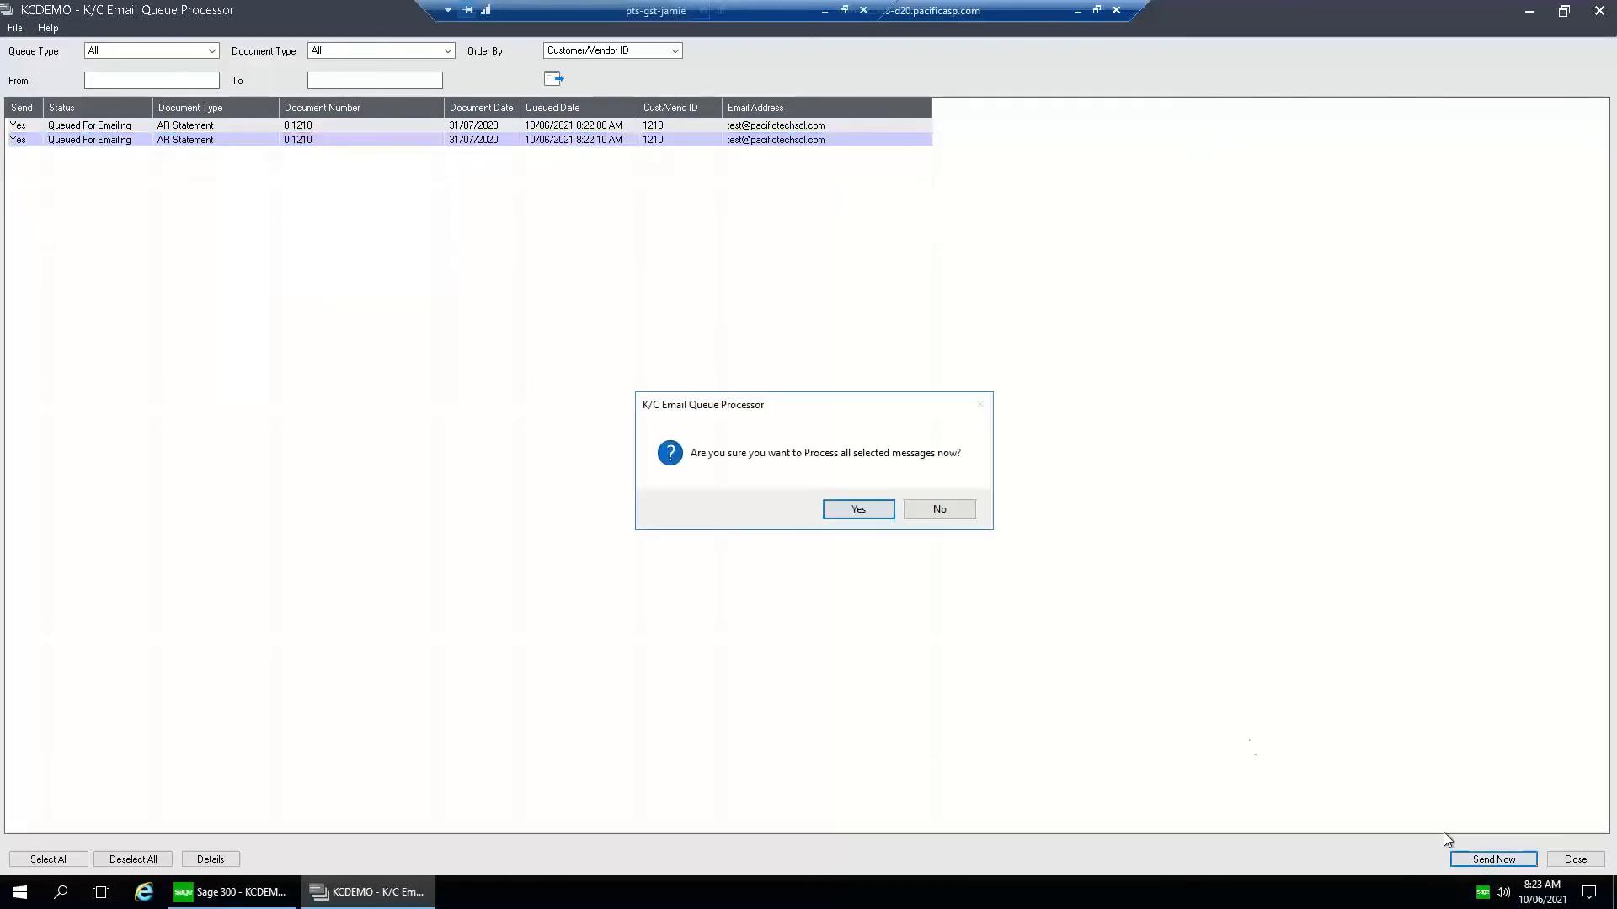
pyautogui.click(860, 505)
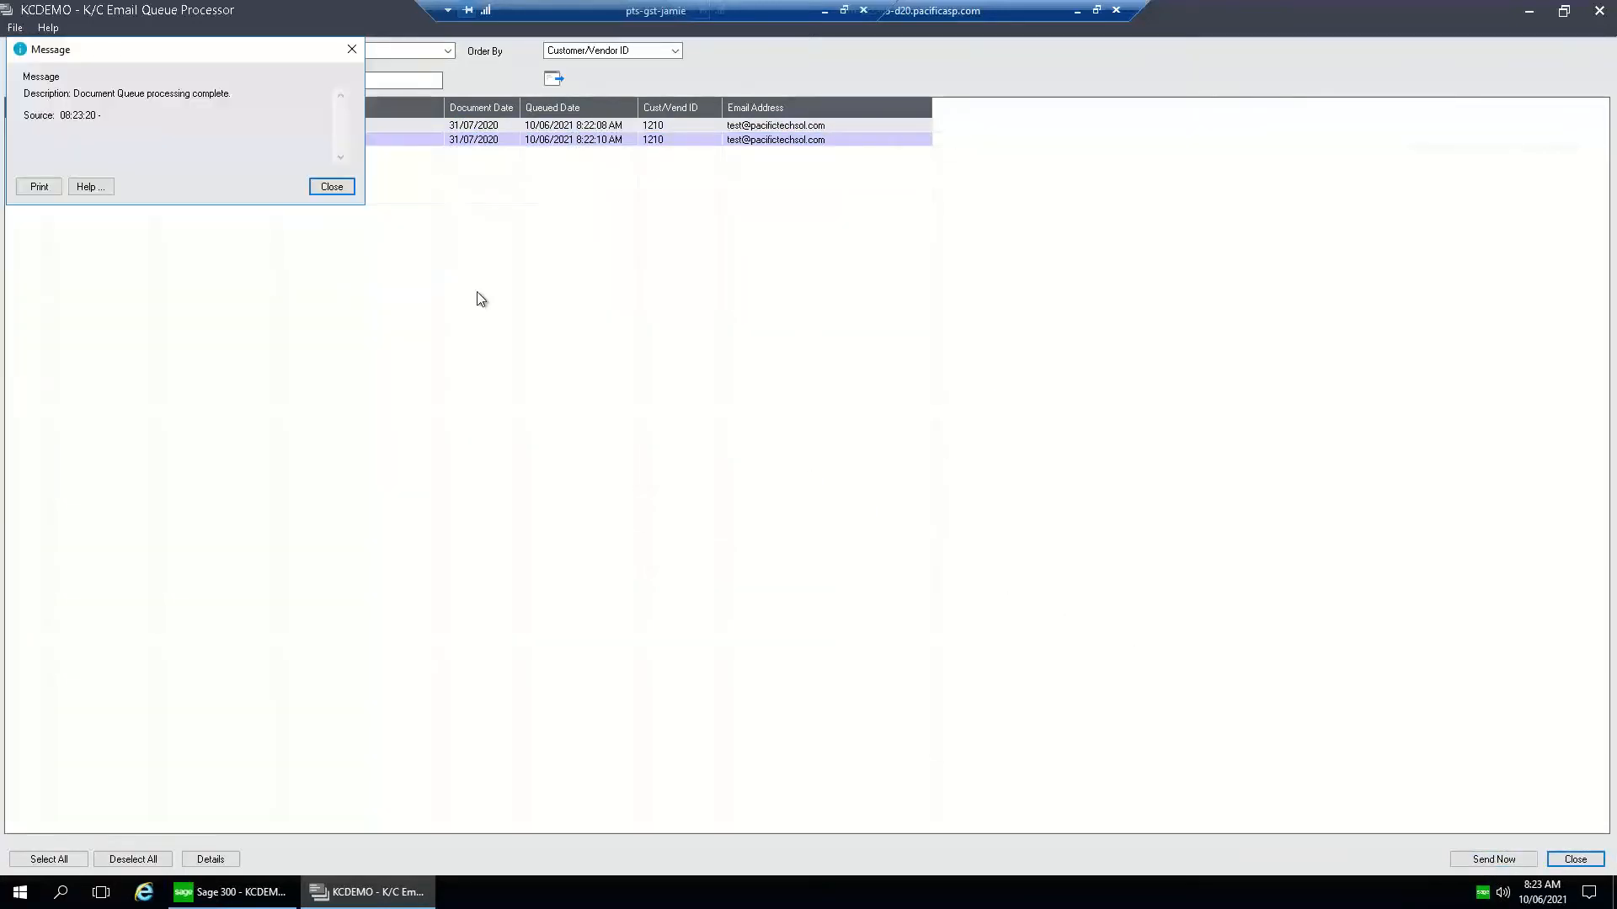
pyautogui.click(331, 186)
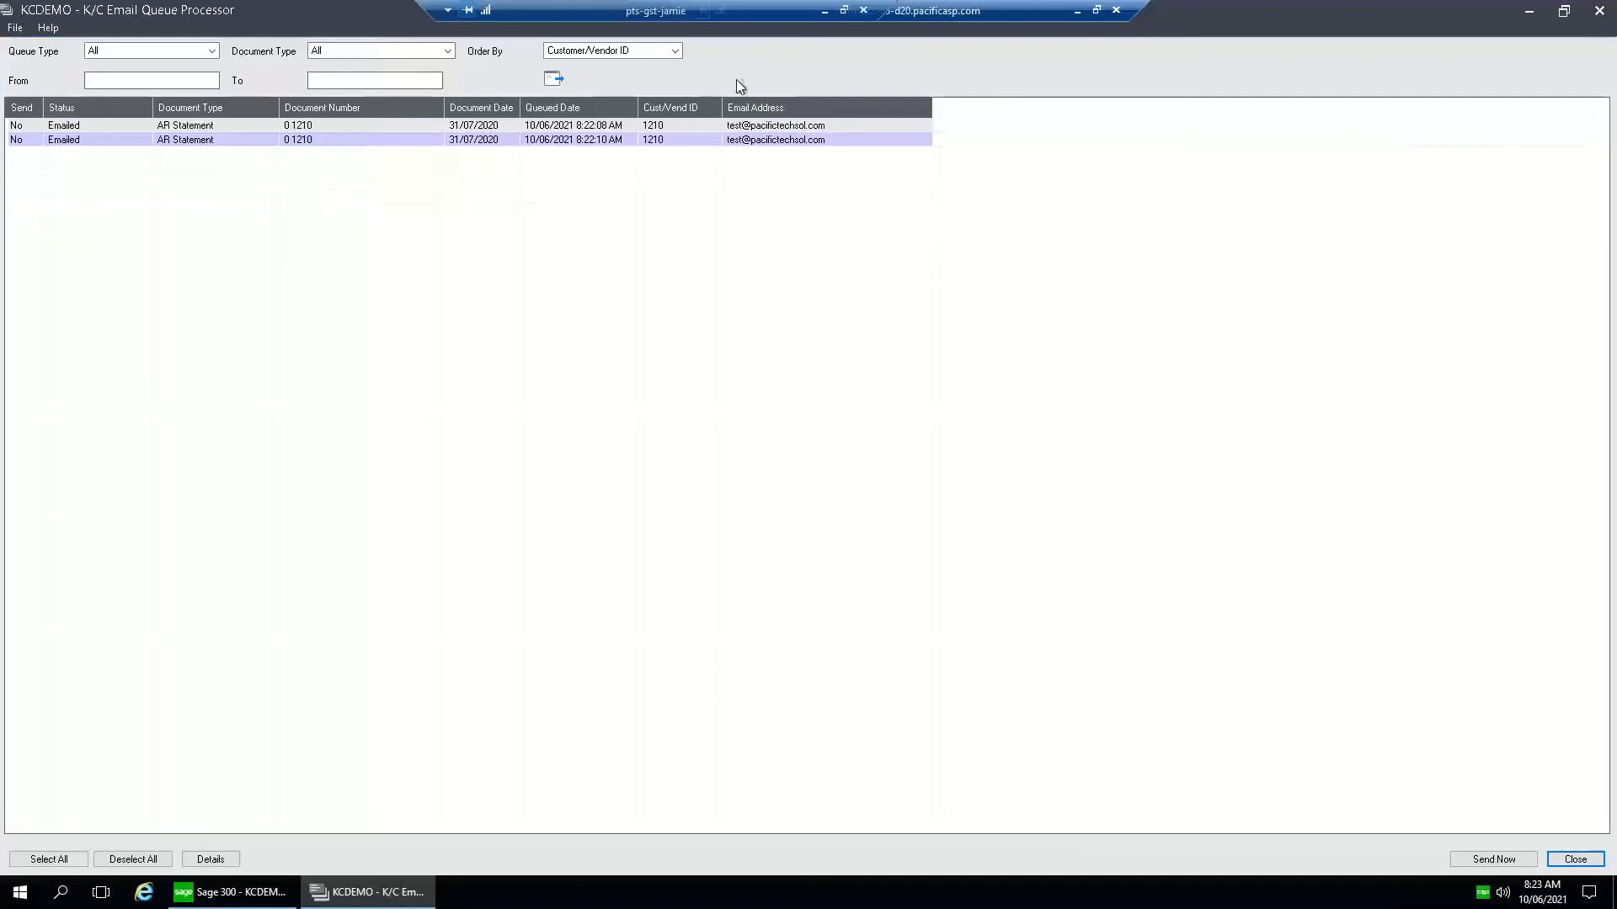
pyautogui.click(561, 79)
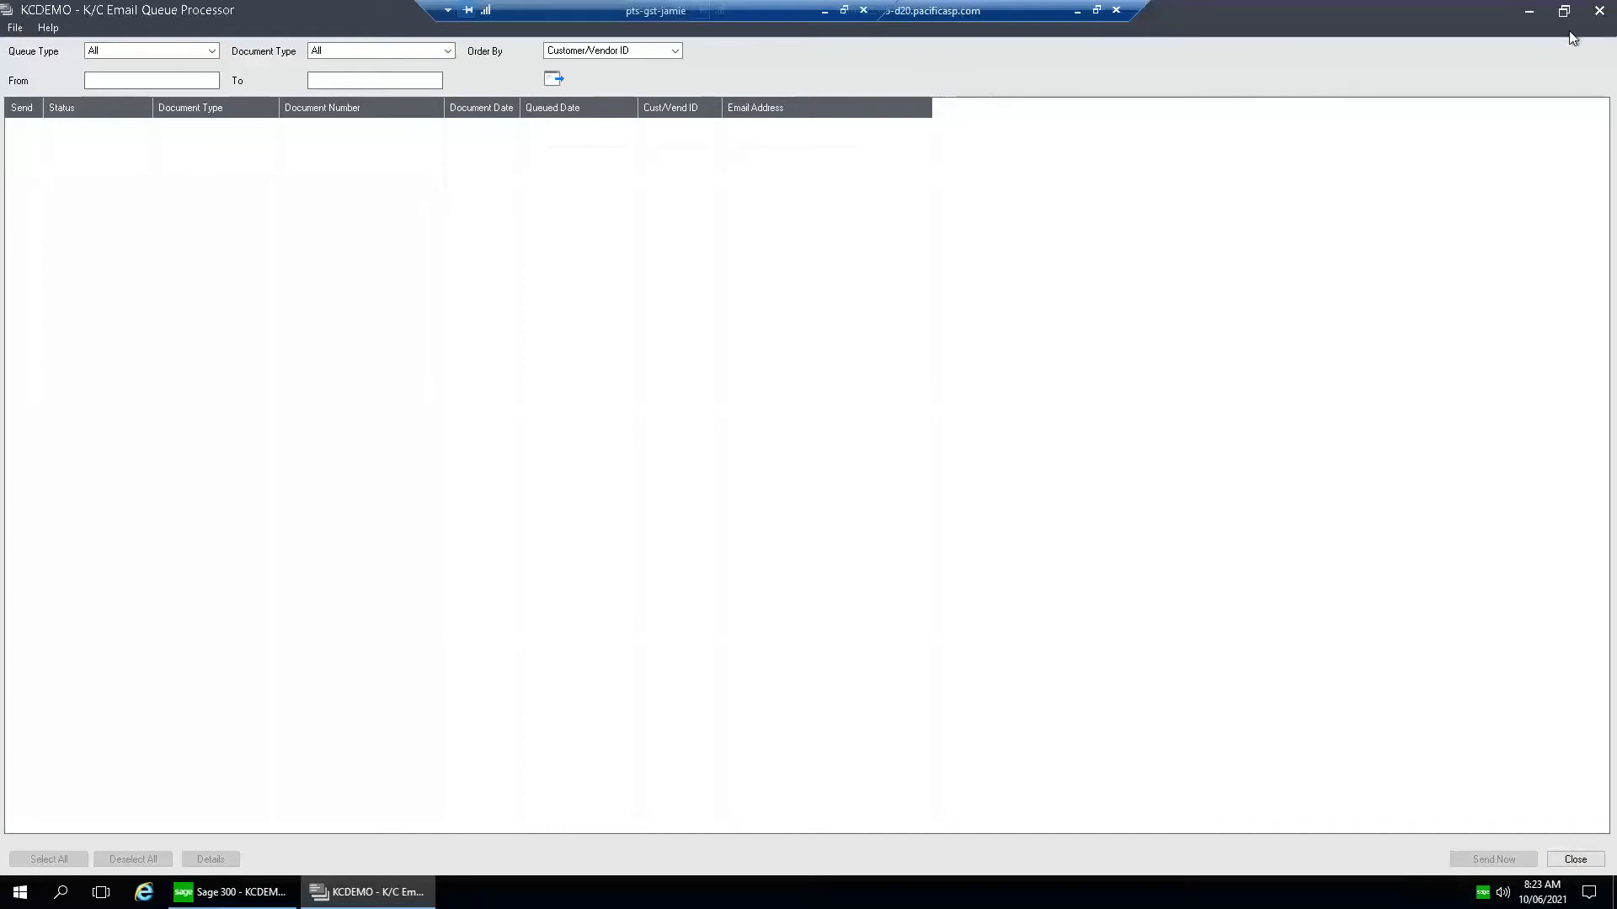
pyautogui.click(1600, 11)
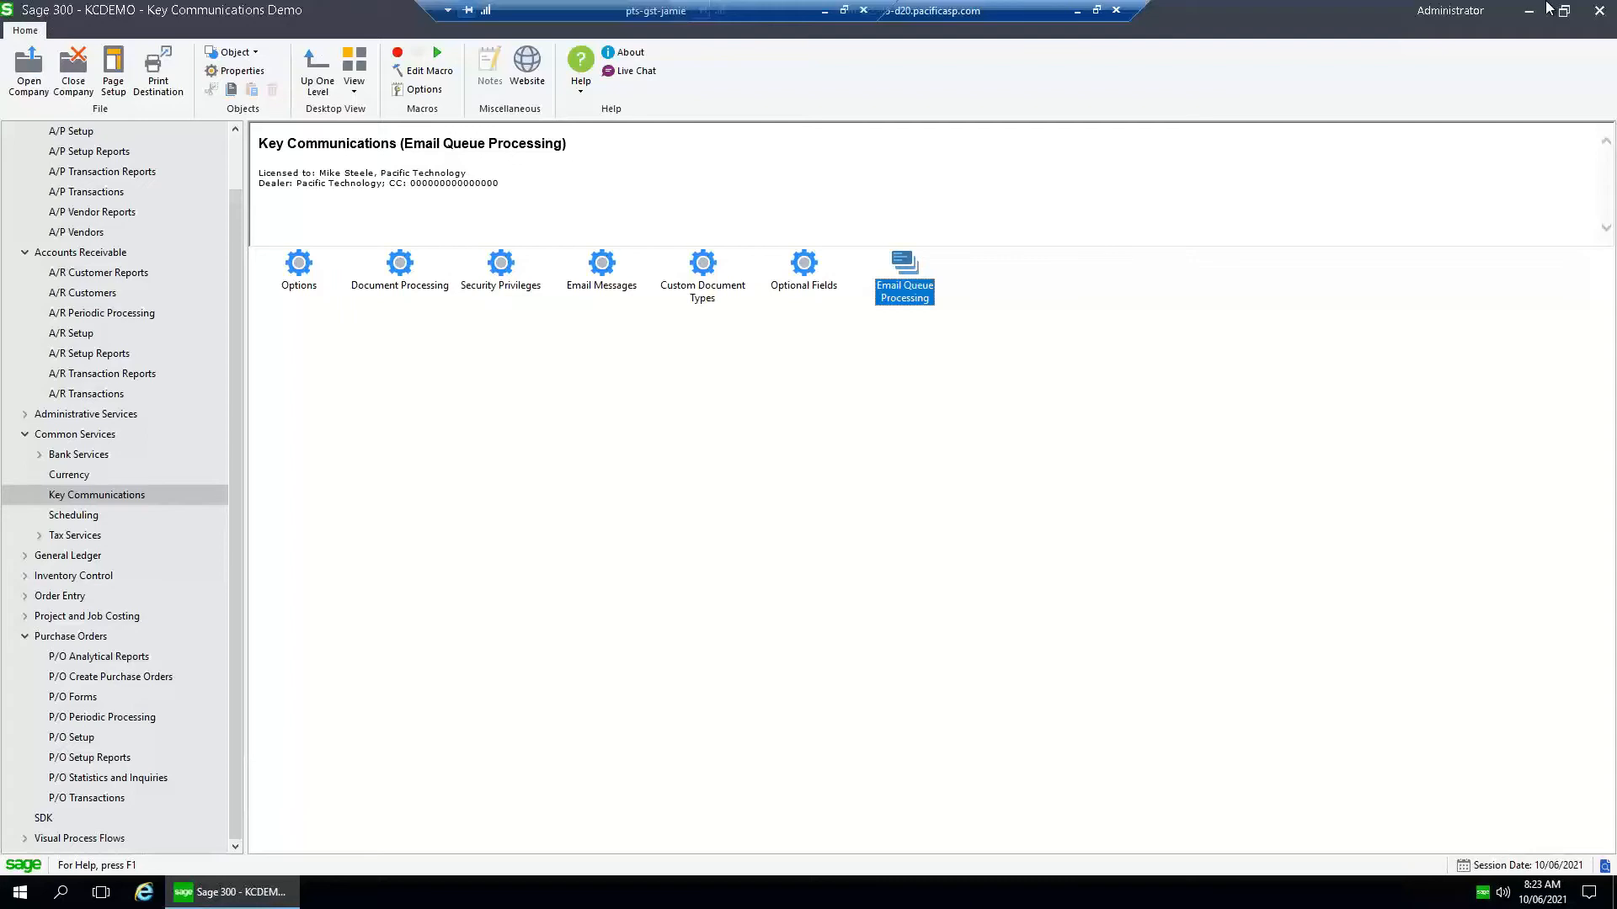
# Switch to Outlook in the PTS remote session and check the received AR invoice email and its PDF attachment
pyautogui.click(1077, 10)
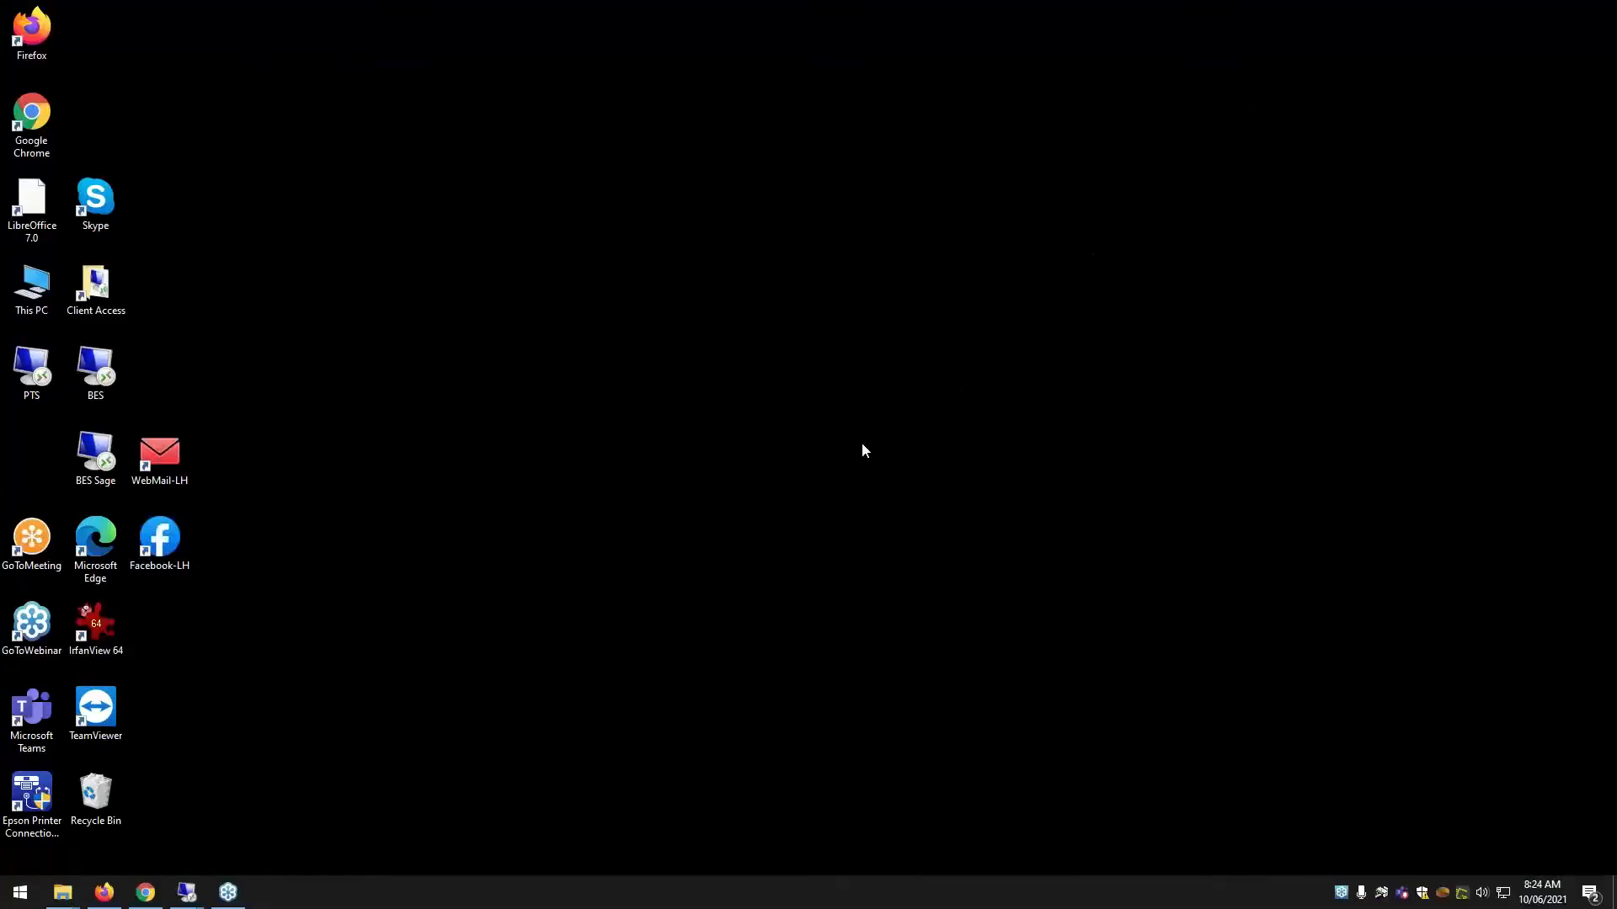
pyautogui.moveTo(190, 897)
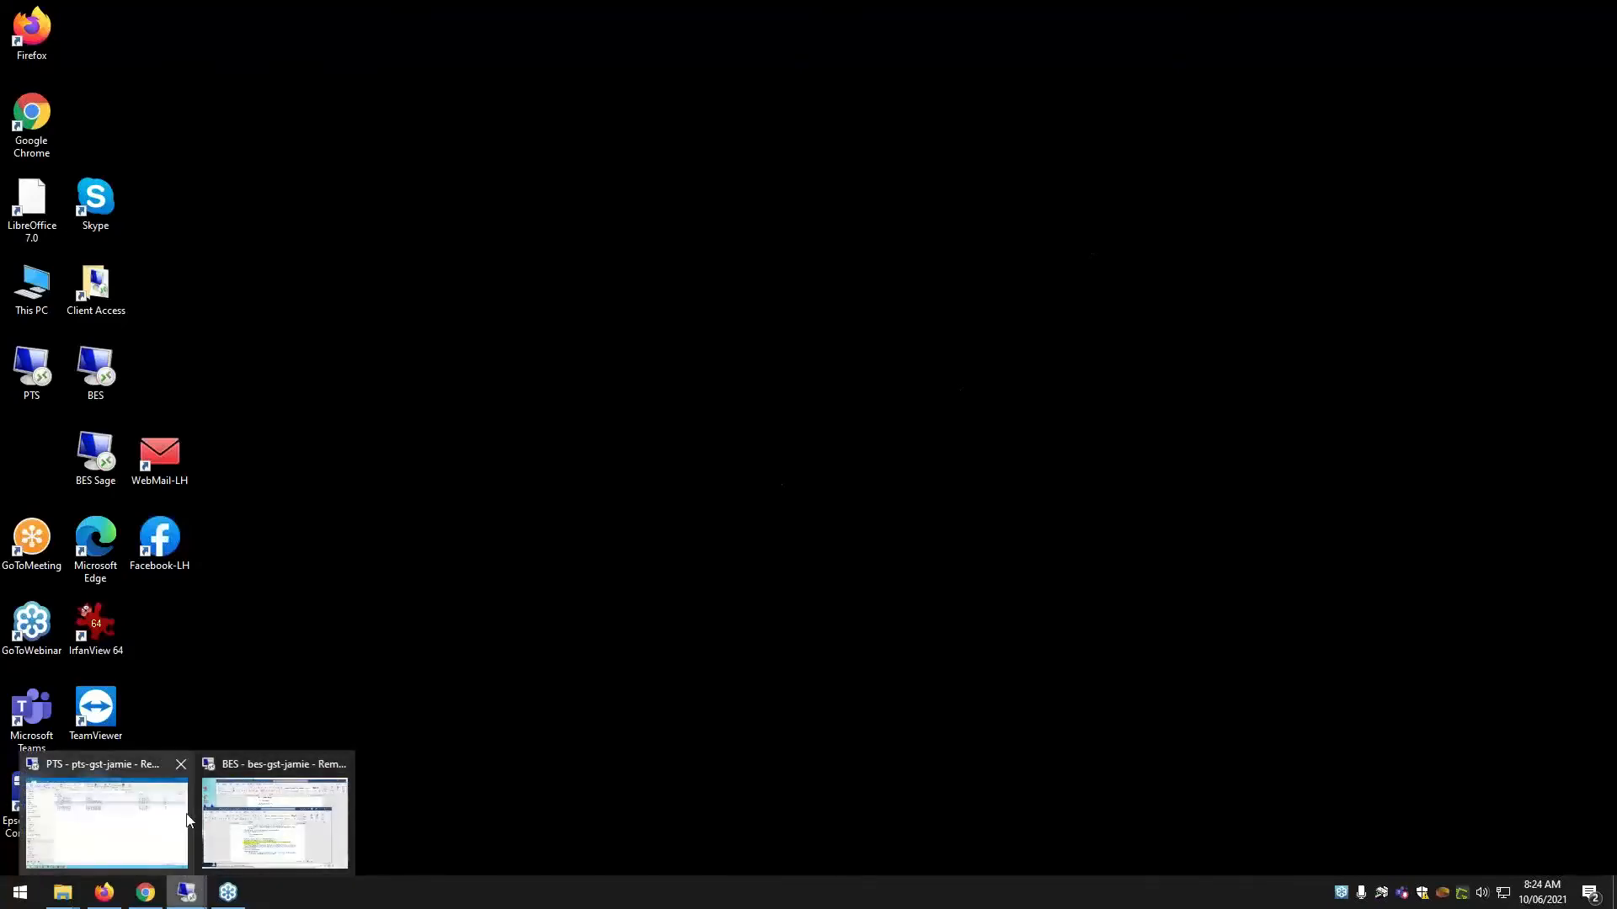
pyautogui.click(168, 821)
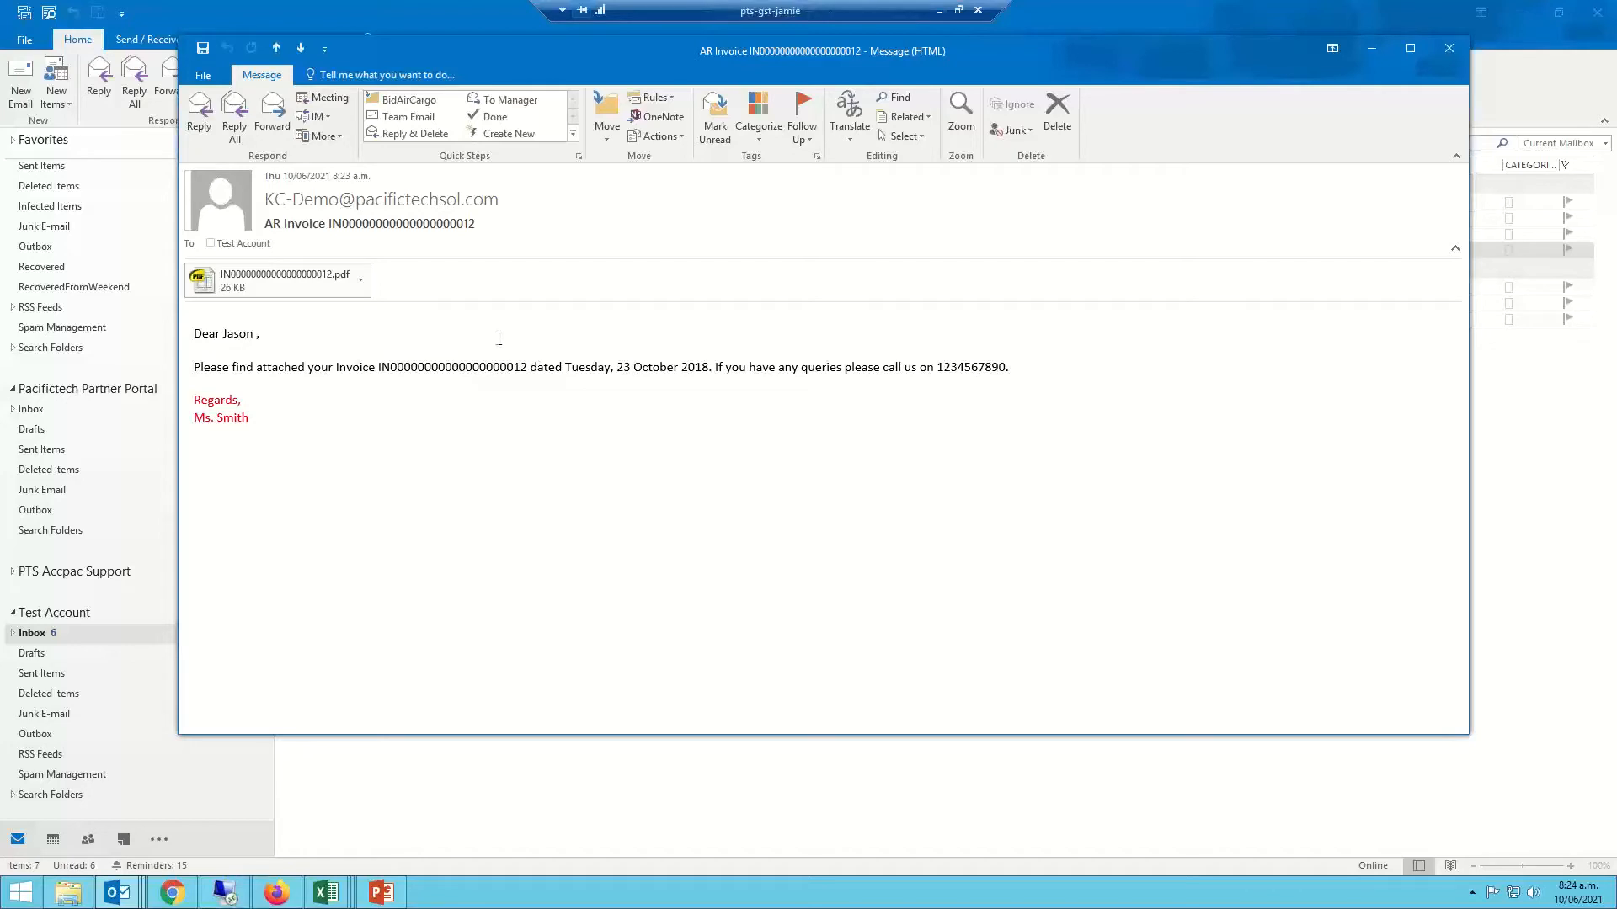
pyautogui.doubleClick(315, 285)
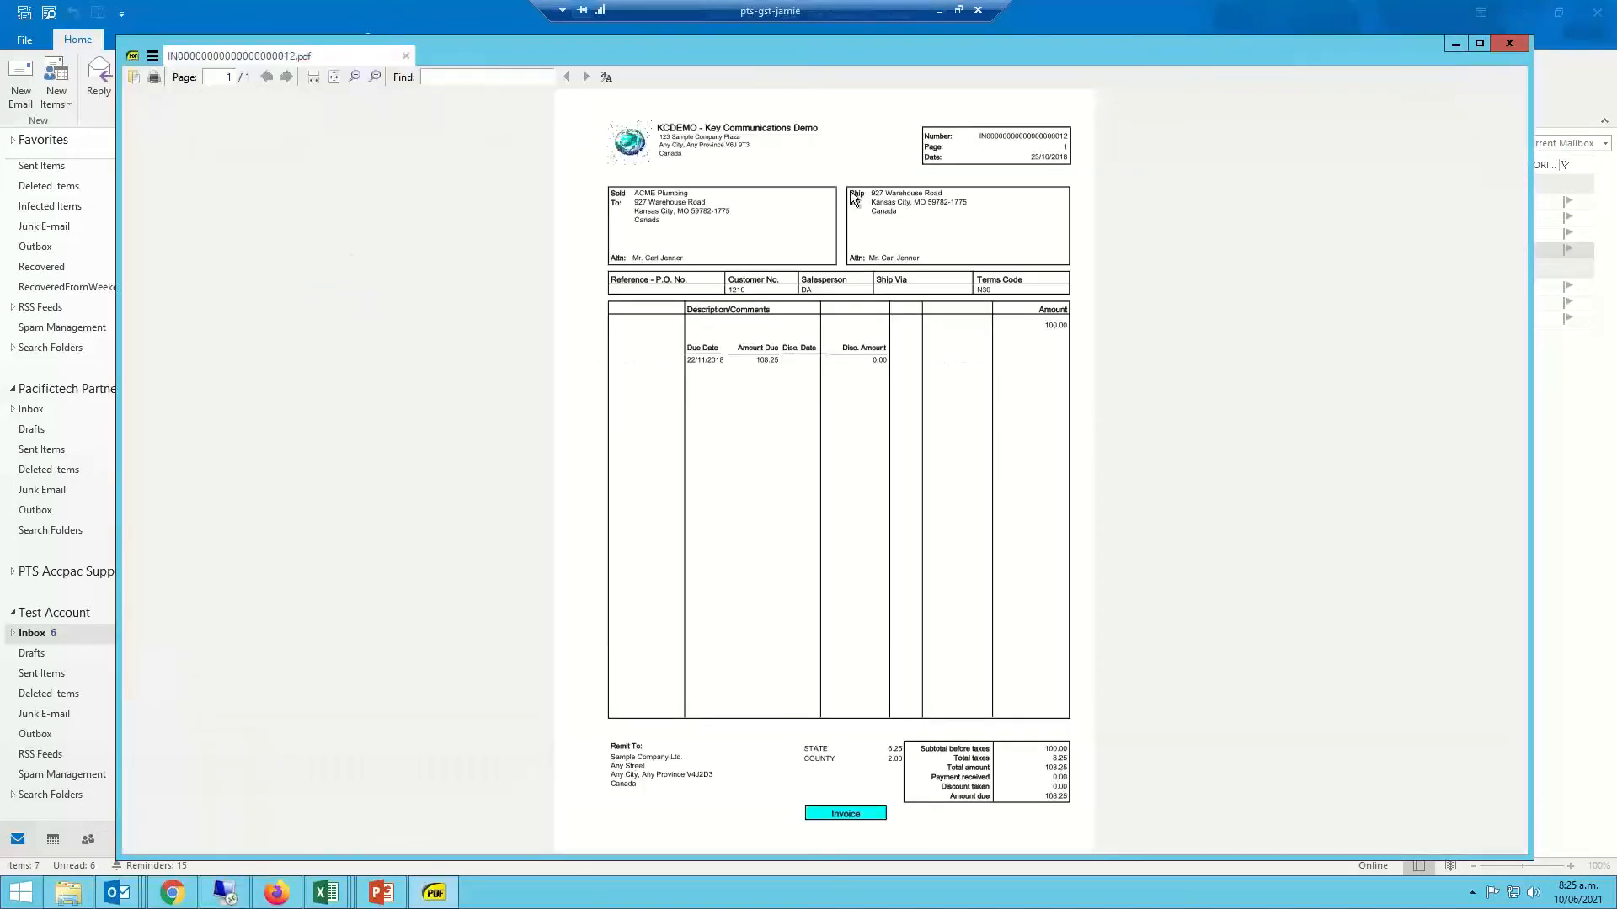
pyautogui.click(1510, 42)
pyautogui.click(1457, 46)
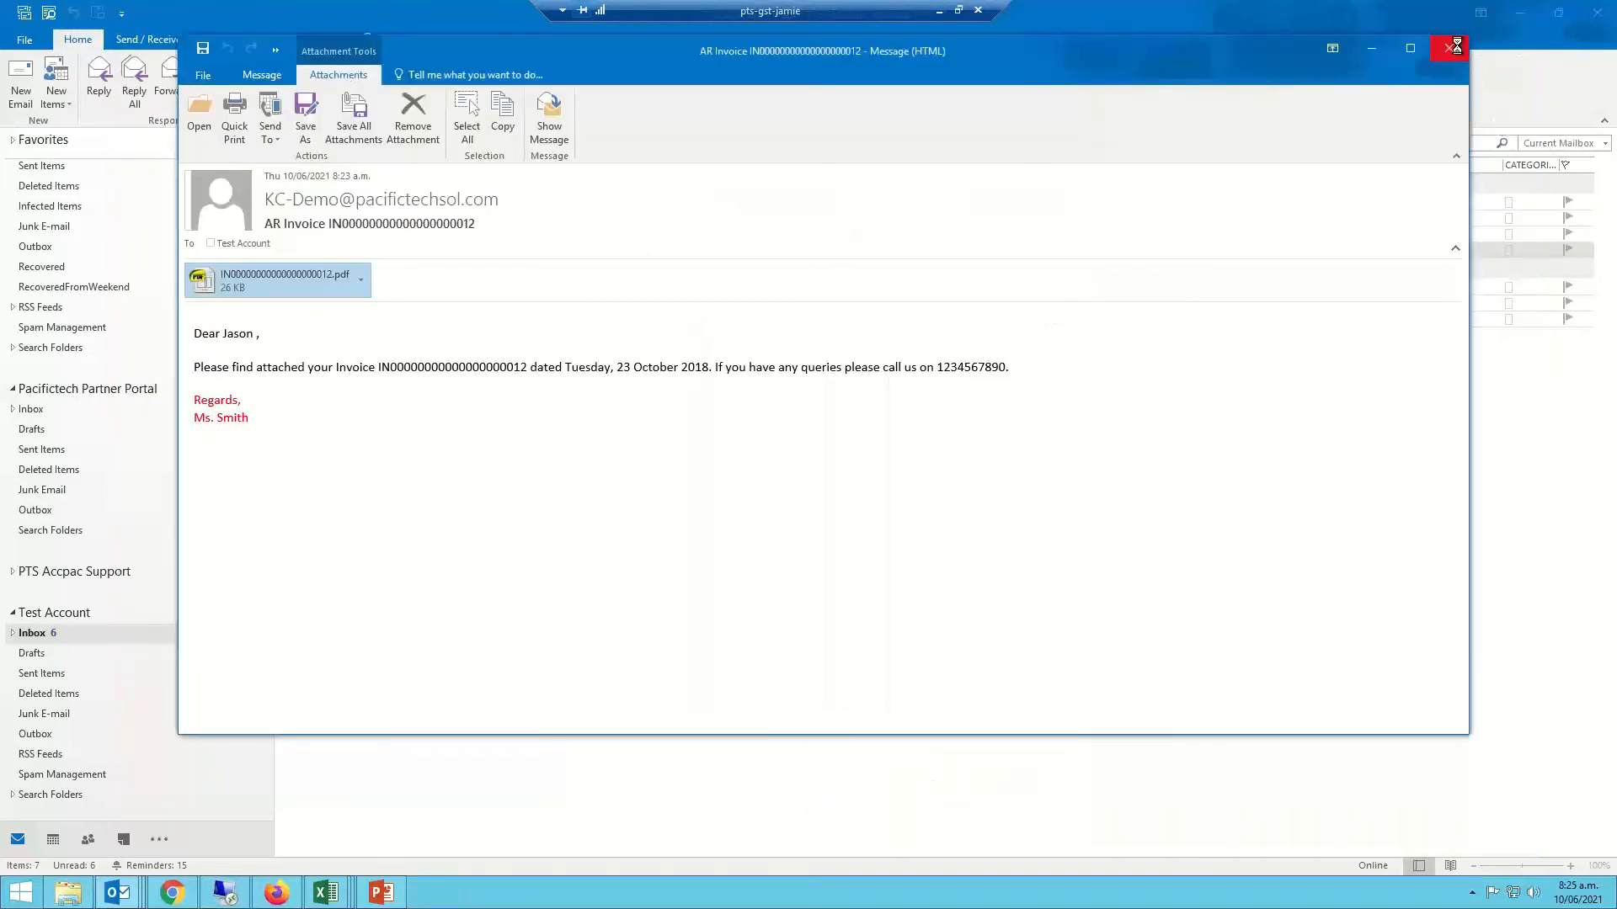
# Check the received "Your Statement" email and its Statement.pdf attachment, and close both
pyautogui.click(640, 233)
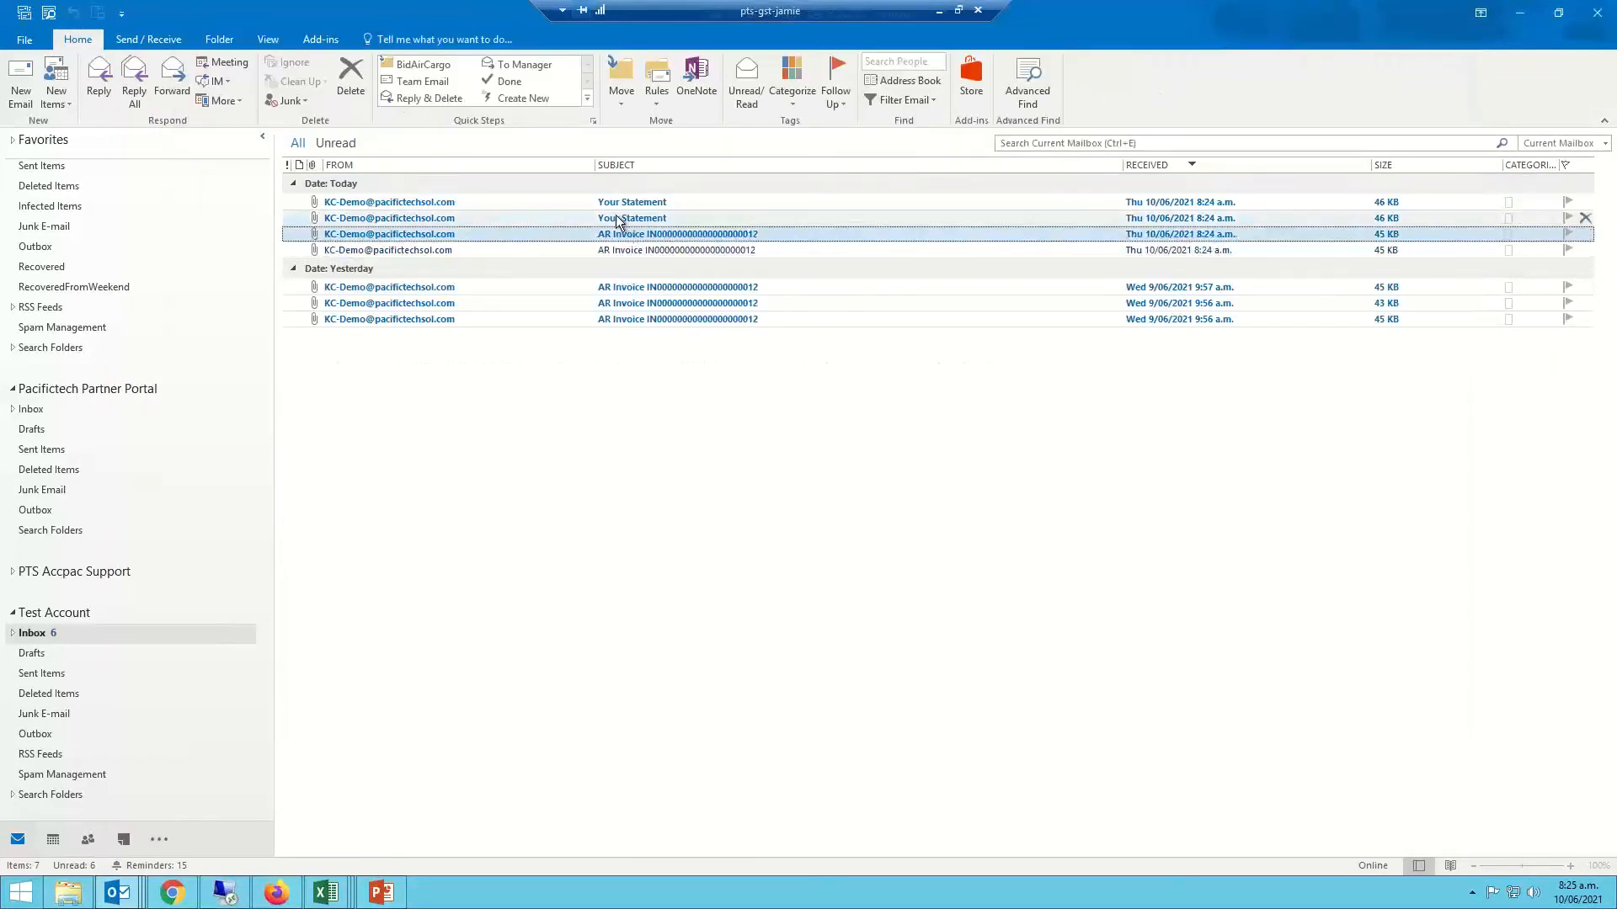
pyautogui.doubleClick(462, 219)
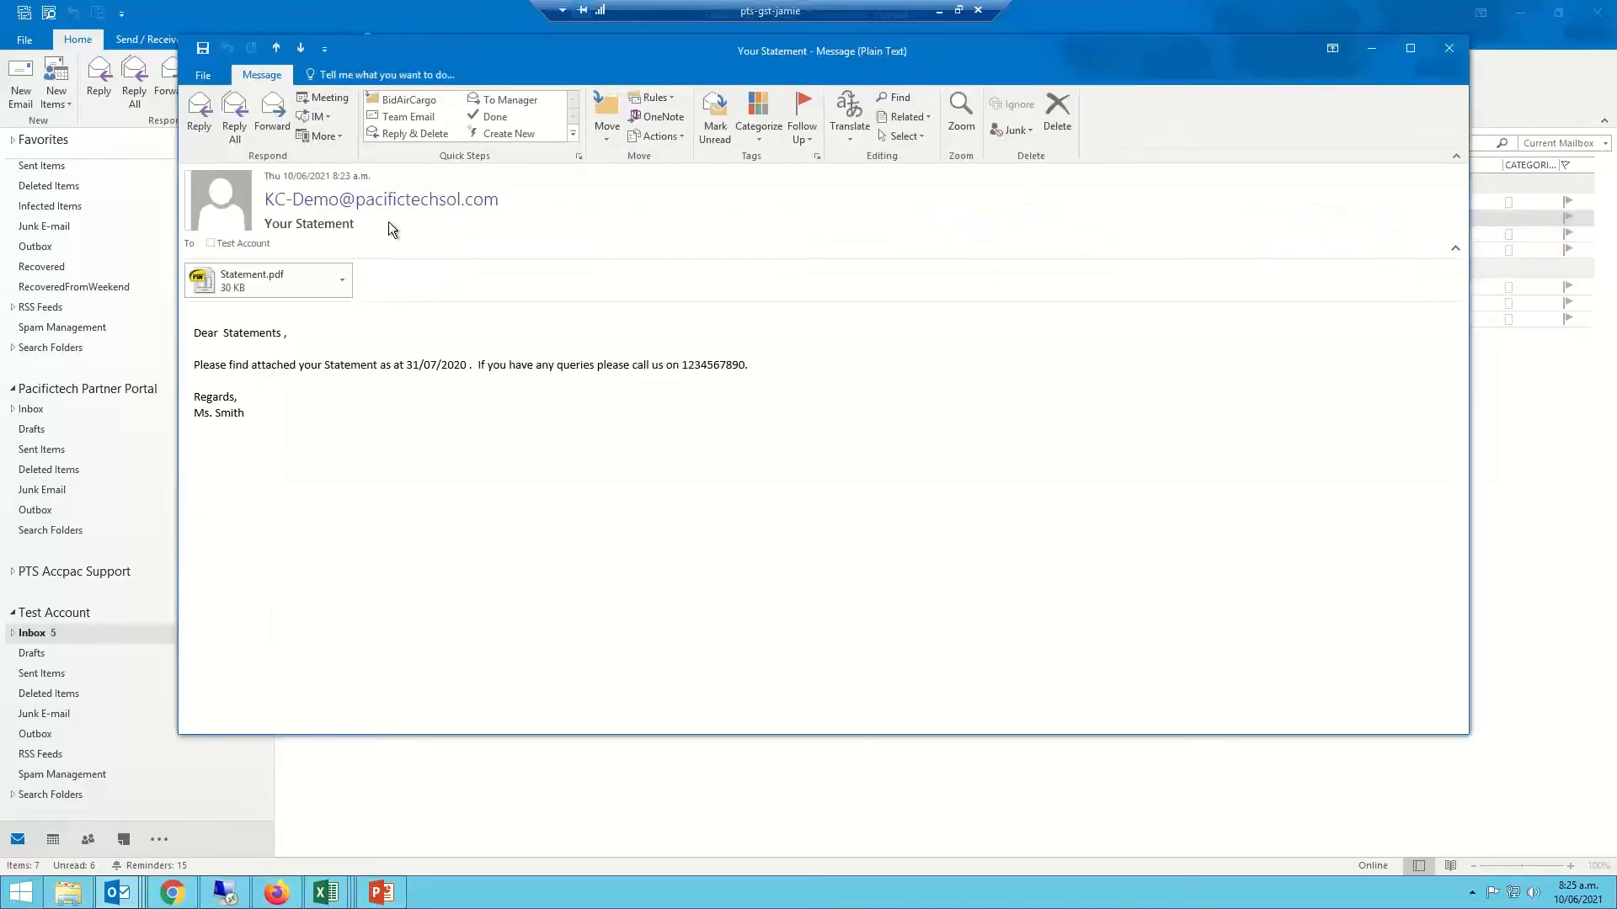
pyautogui.doubleClick(284, 281)
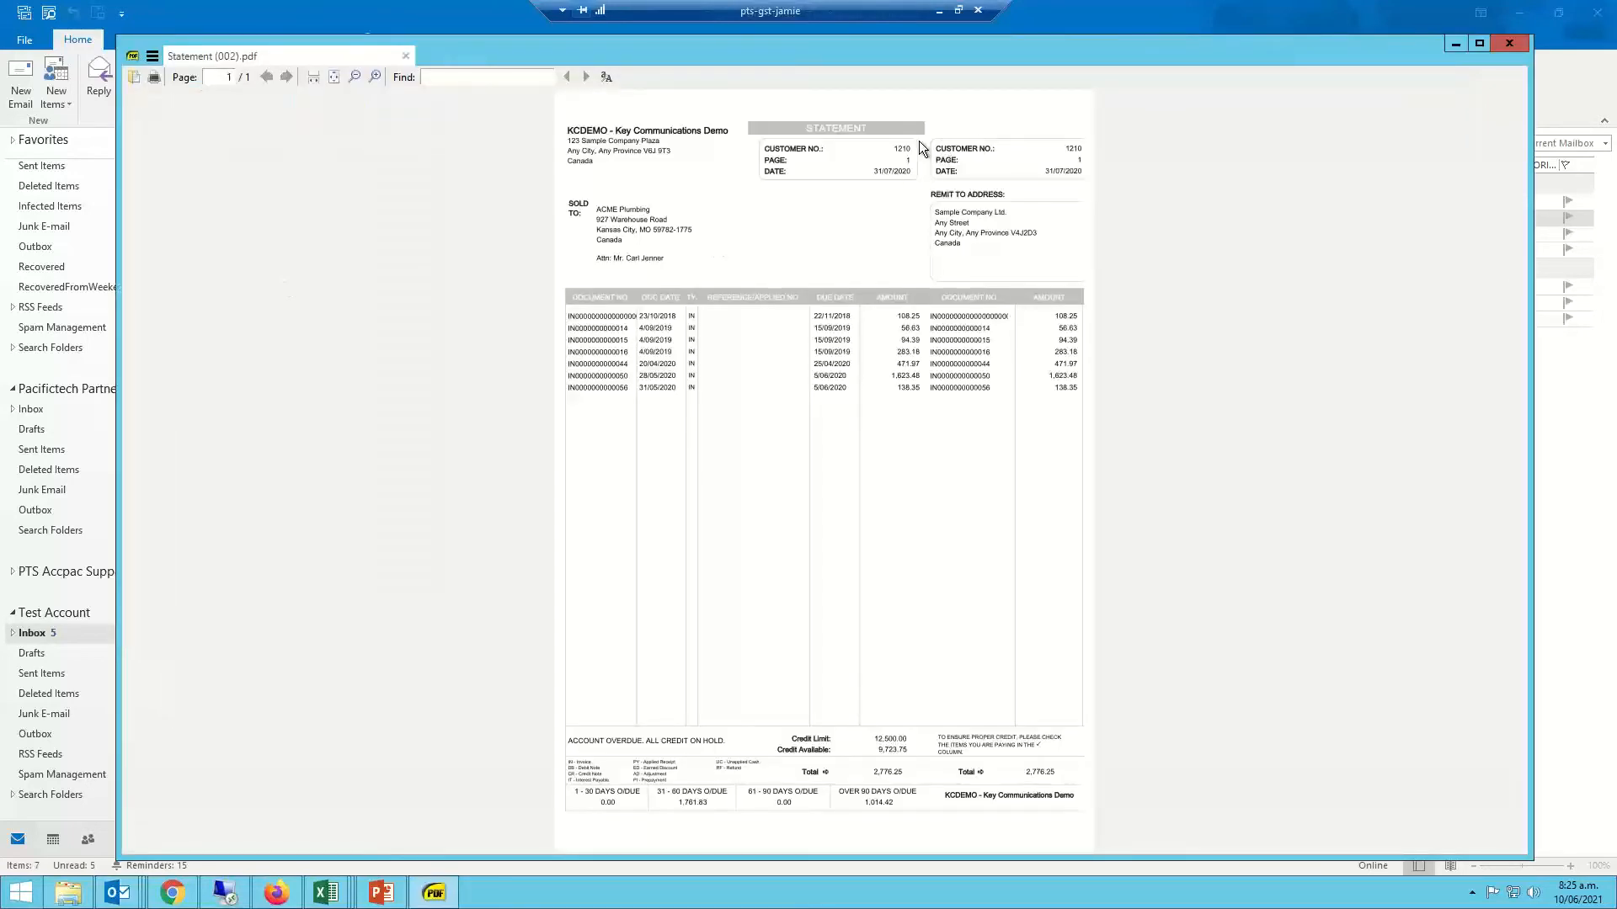
pyautogui.click(1511, 44)
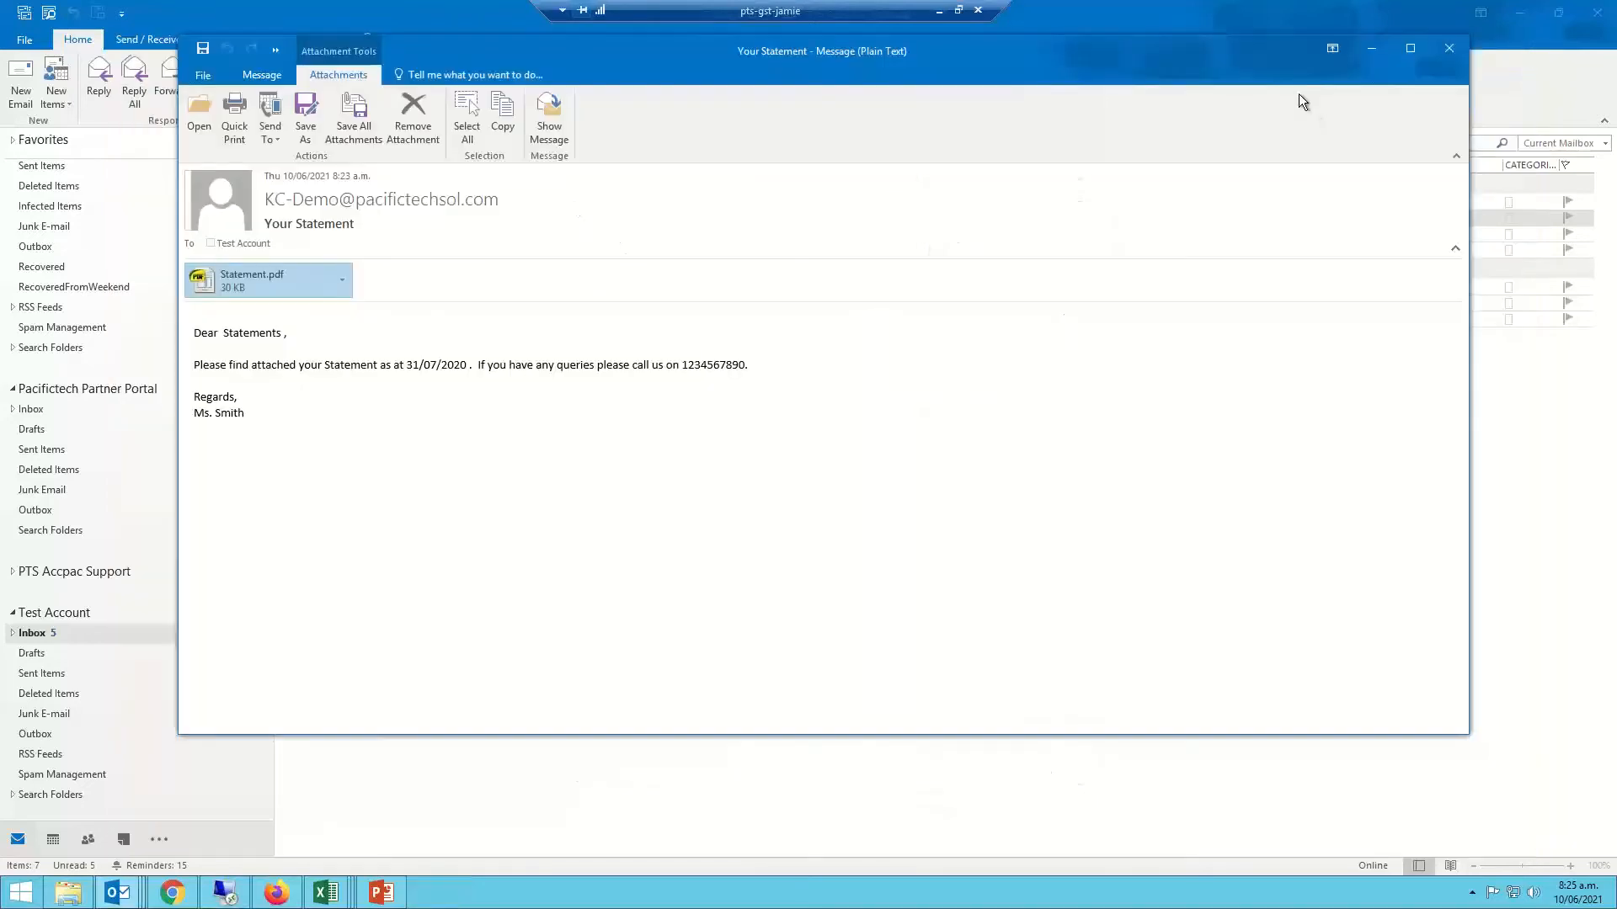
pyautogui.click(1453, 47)
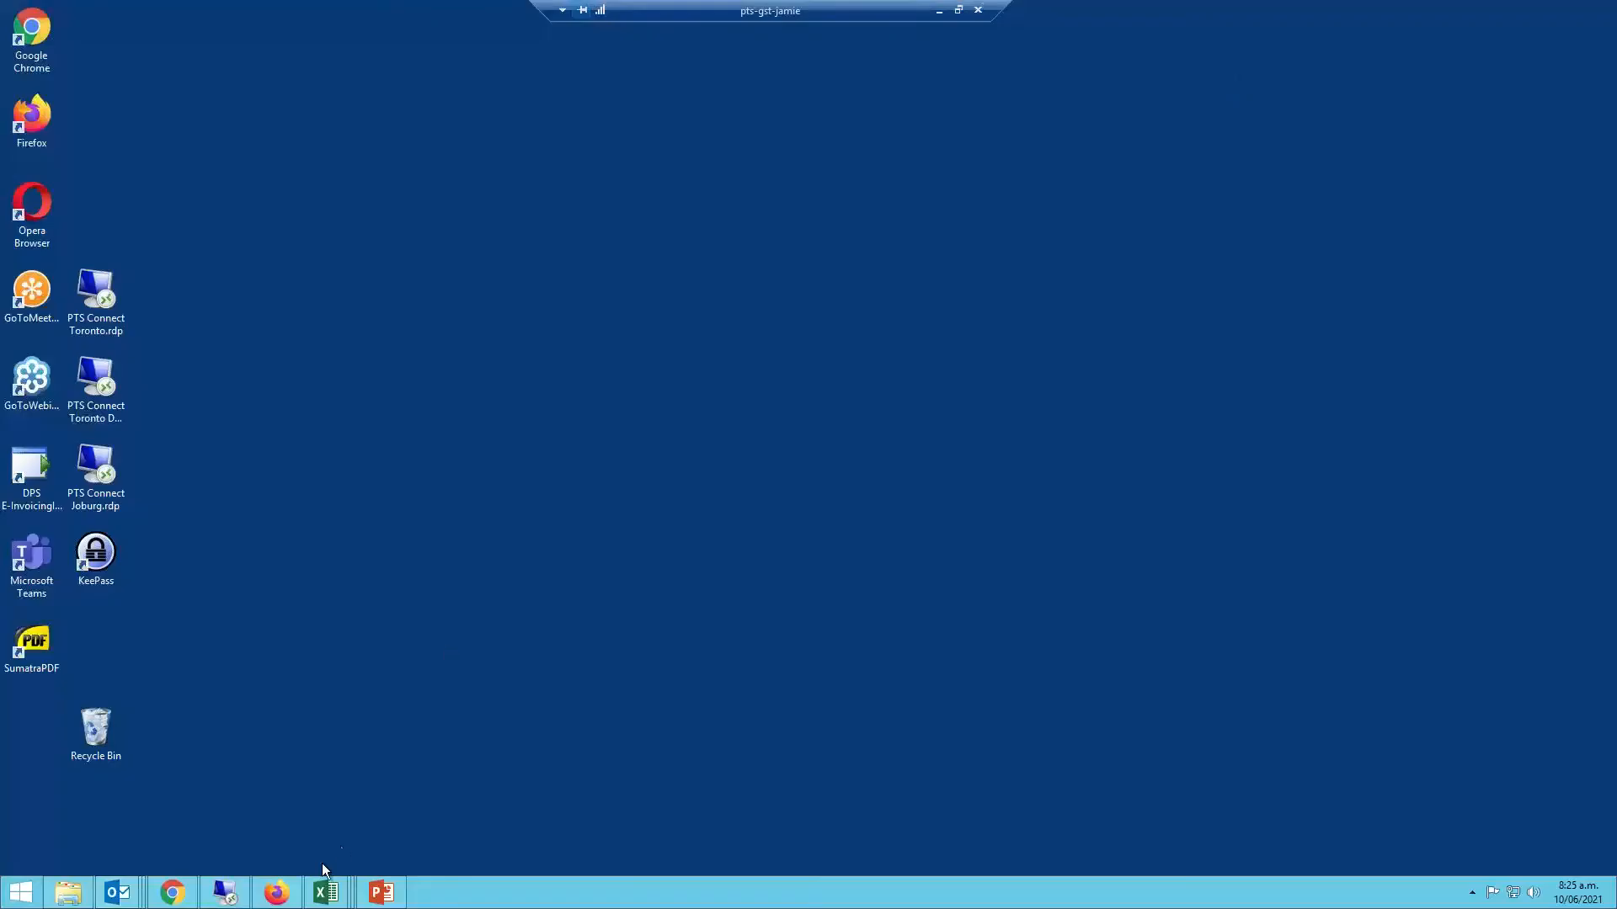
# Return to Sage 300 and load ACME Plumbing's records in the Customer Document Log under A/R Customers
pyautogui.click(280, 821)
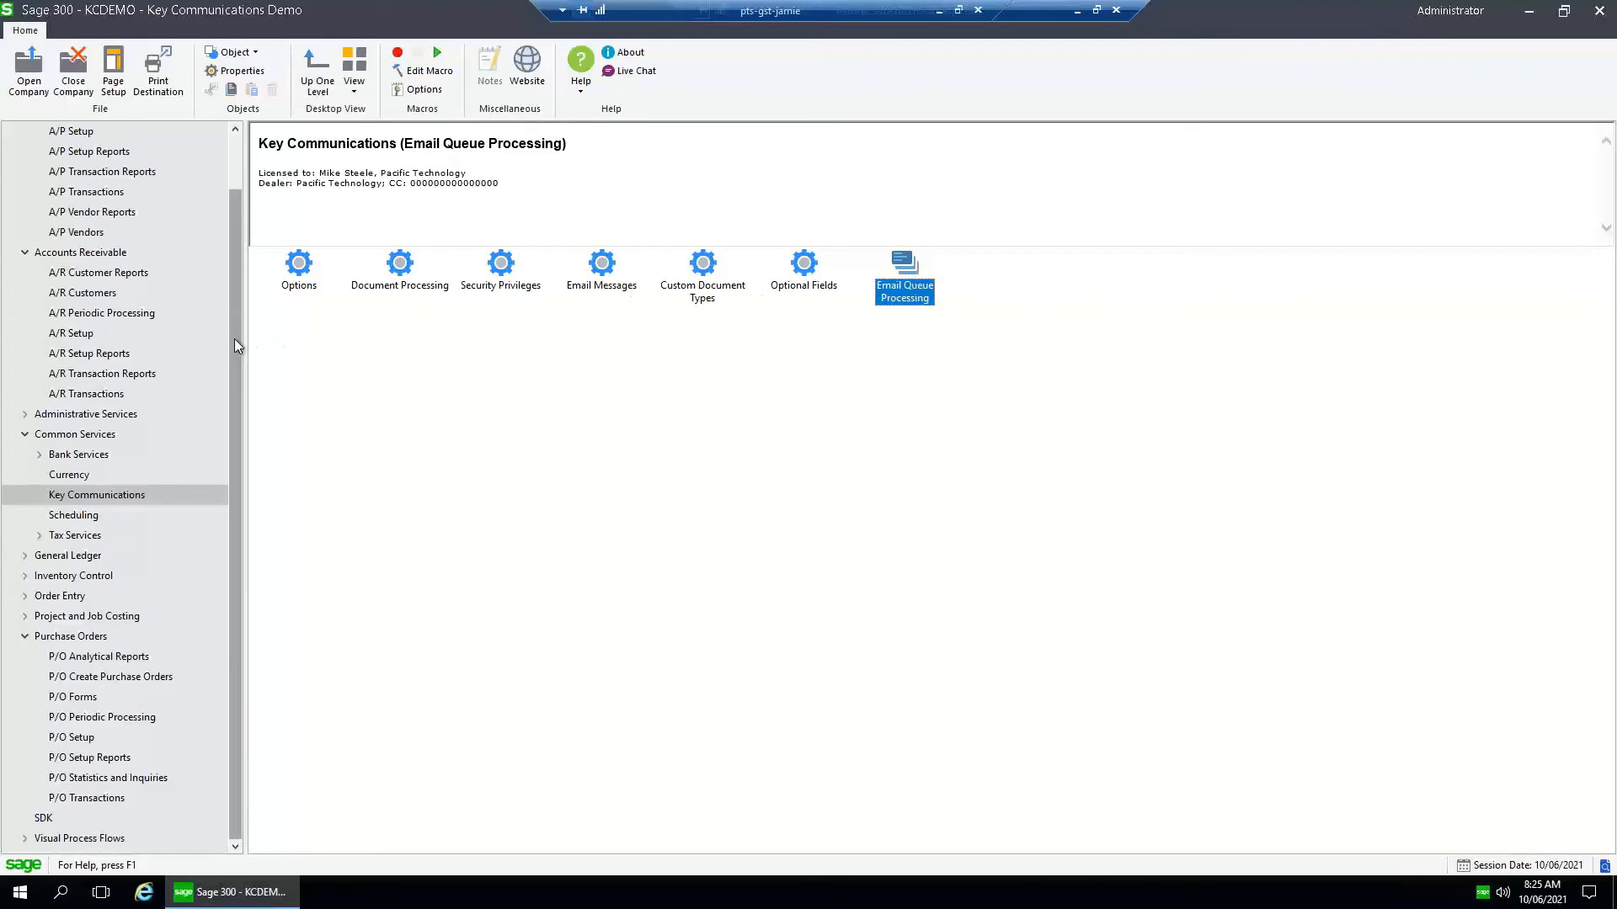
pyautogui.moveTo(240, 330); pyautogui.dragTo(244, 290)
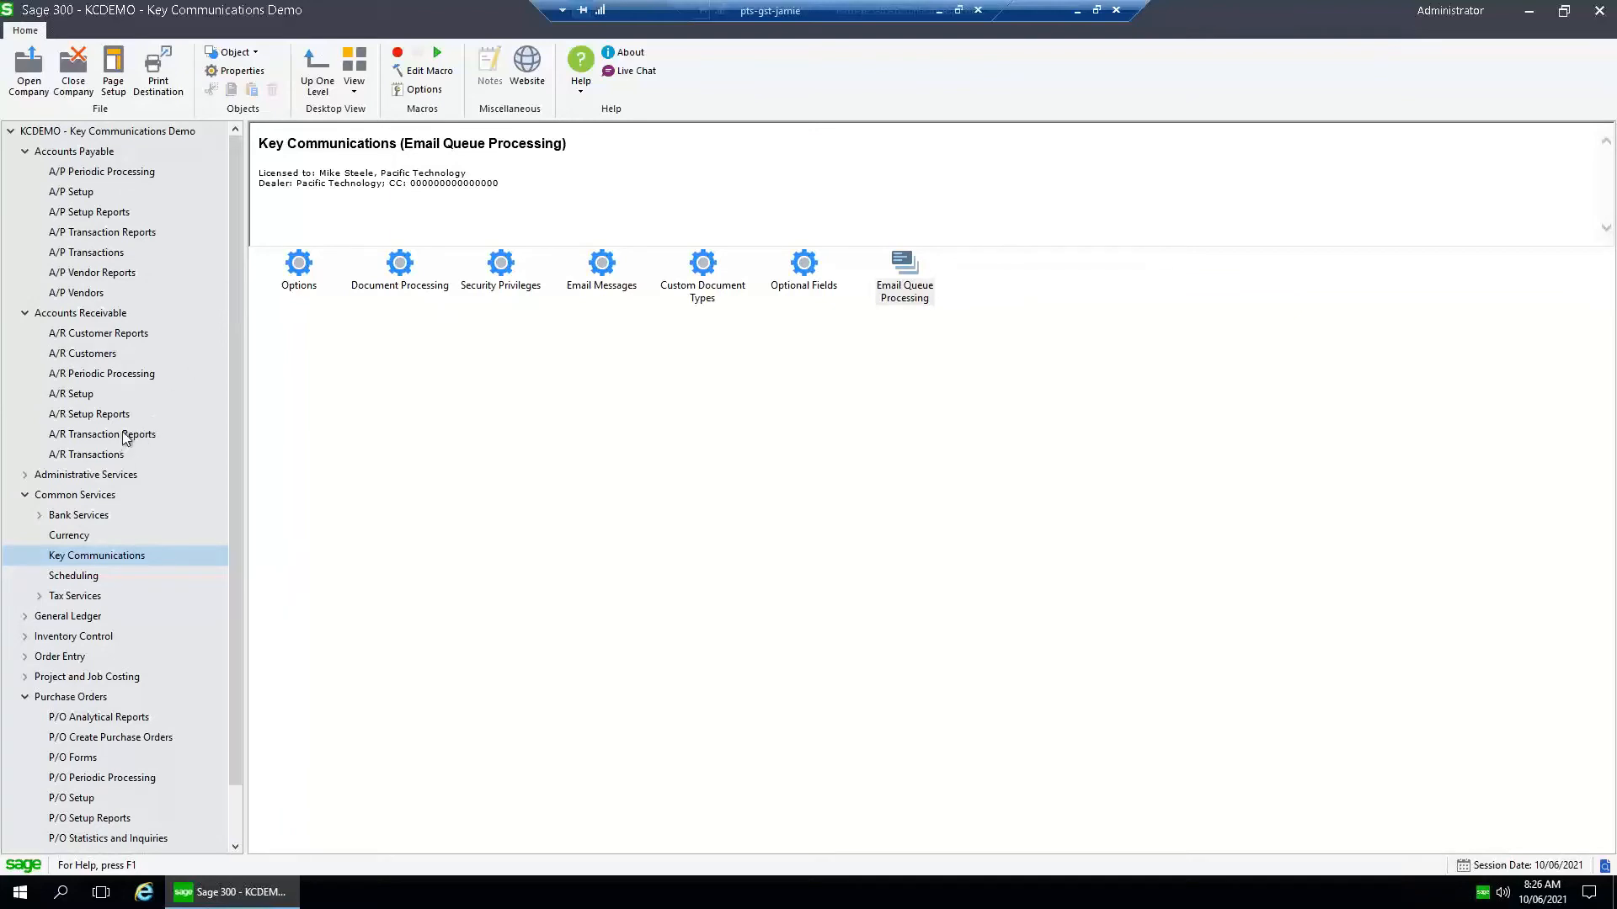
pyautogui.click(113, 360)
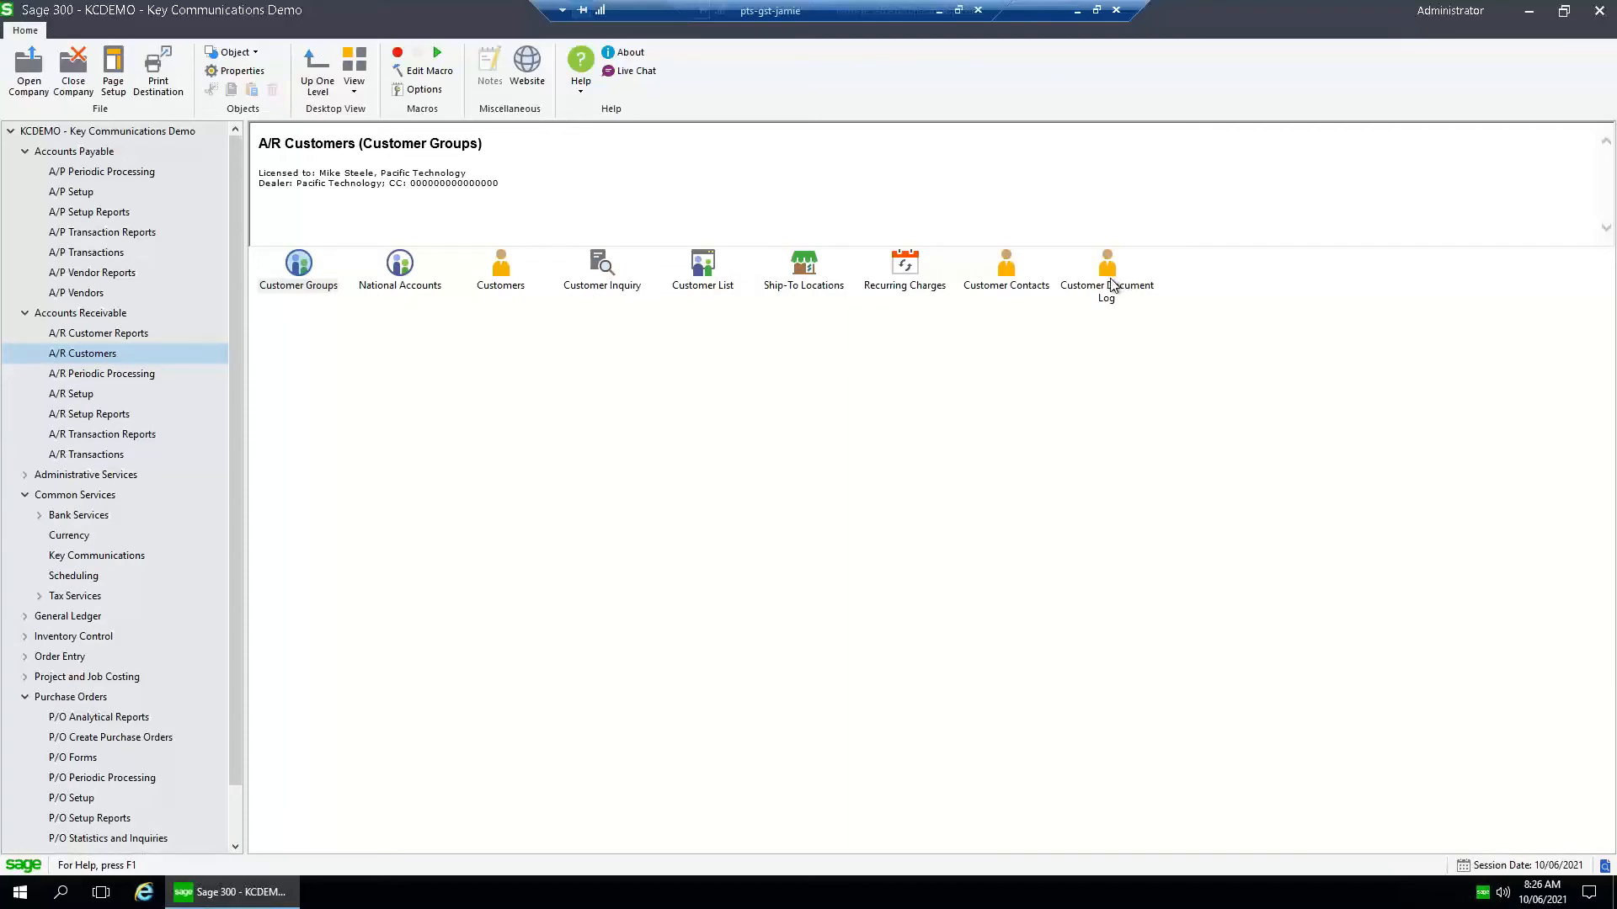
pyautogui.click(1011, 289)
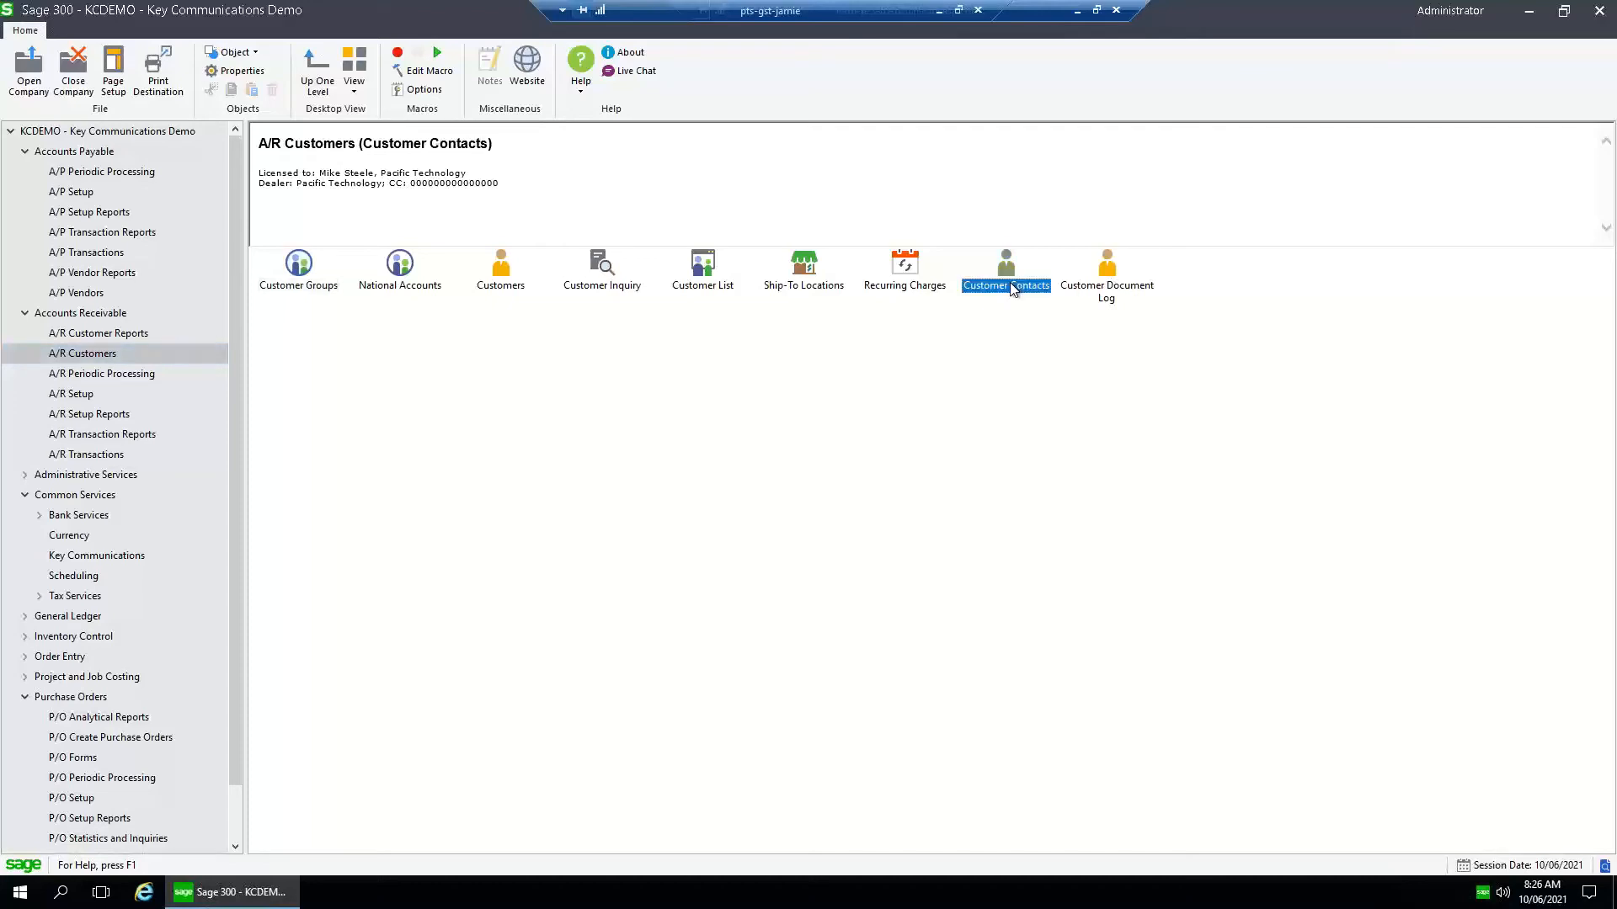
pyautogui.doubleClick(1112, 279)
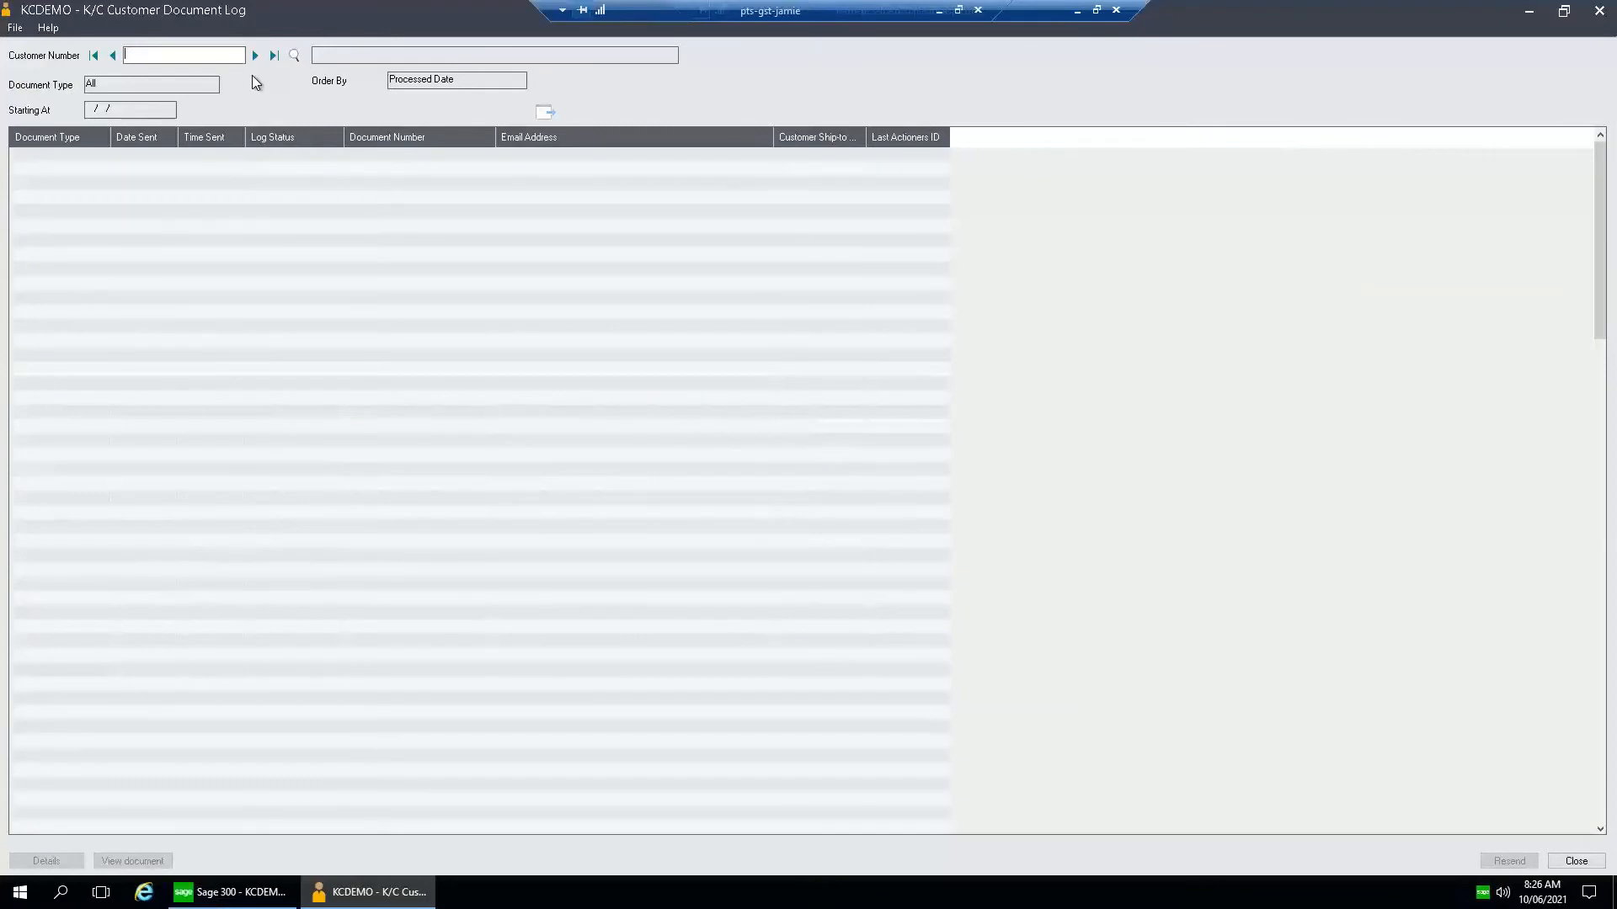
pyautogui.write('1210')
pyautogui.press('Return')
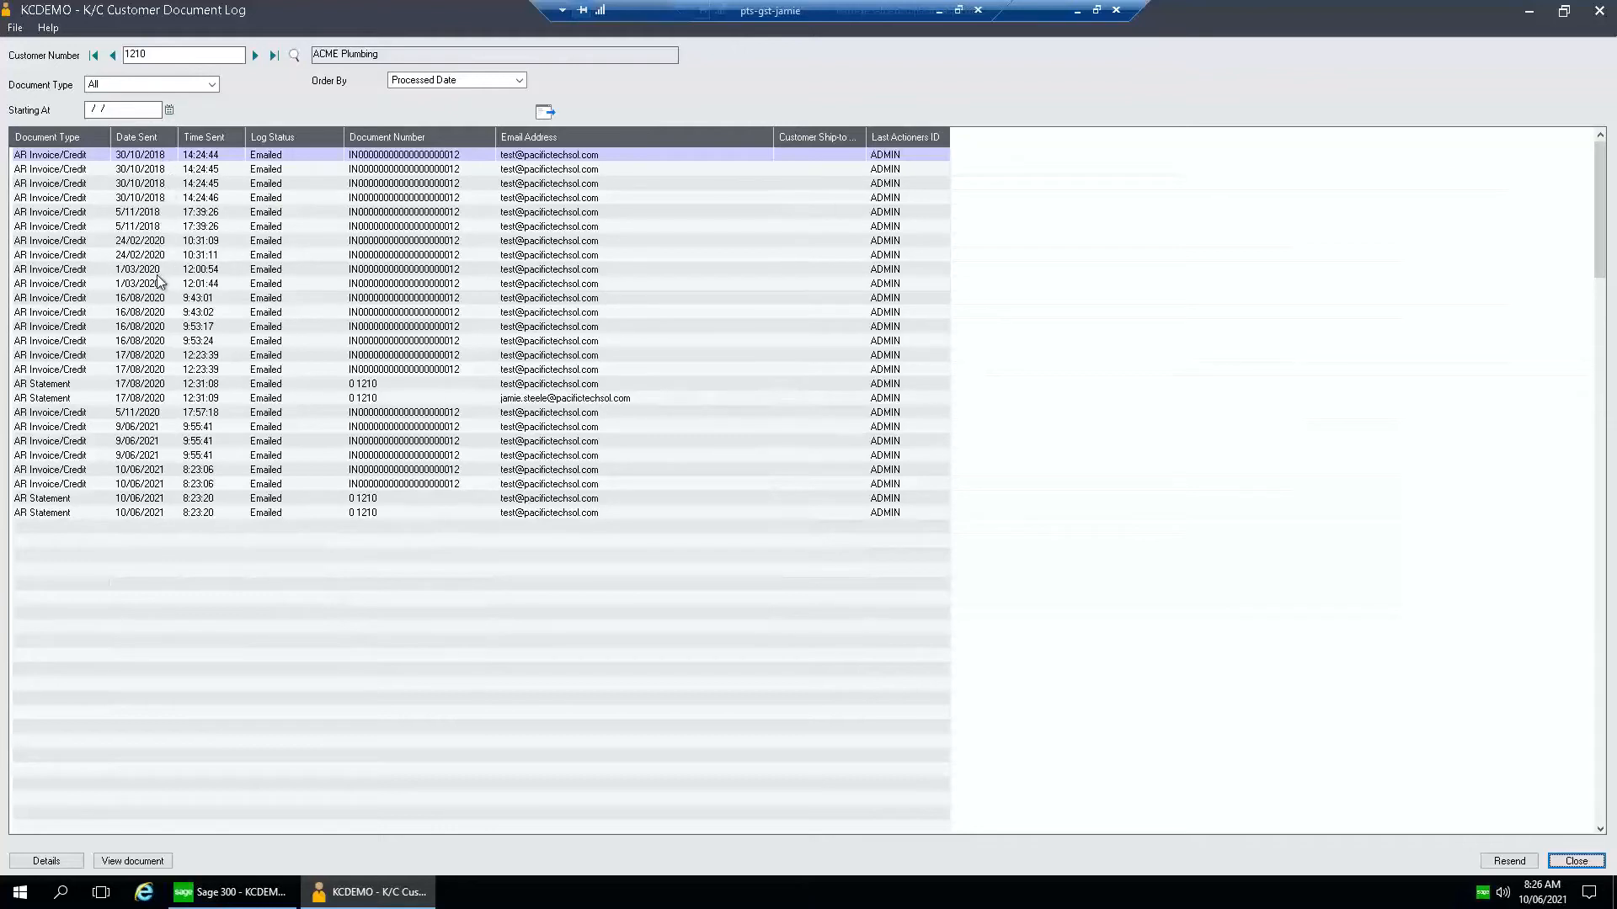
# View the email details and PDF attachment of the first AR invoice sent on 10/06/2021, collapsing the reader's tools pane
pyautogui.click(157, 472)
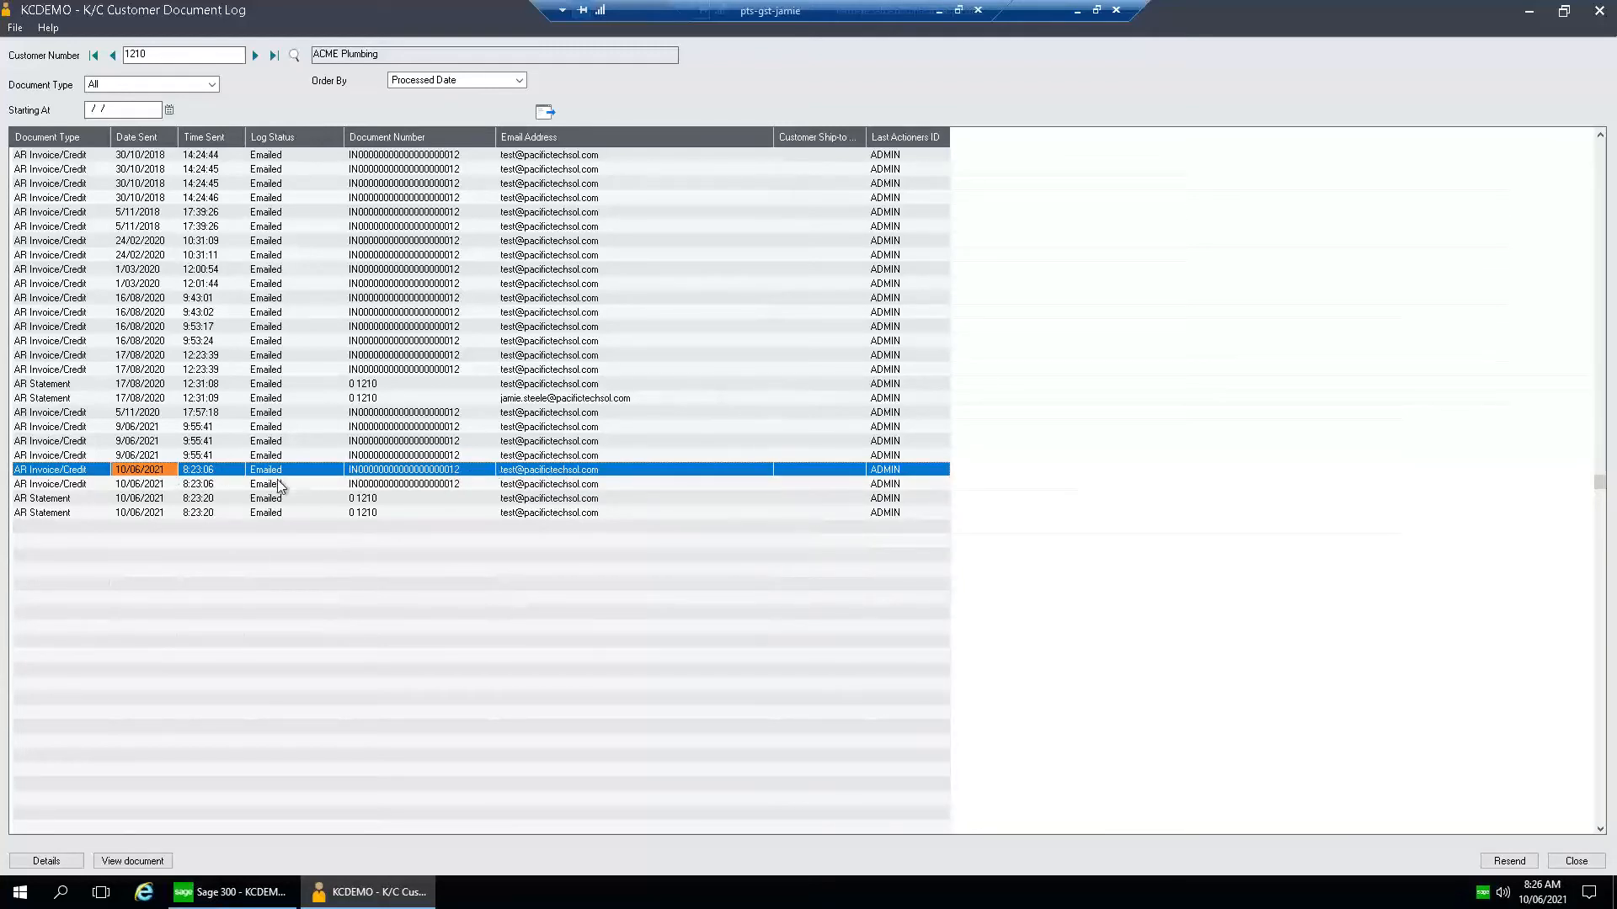
pyautogui.click(51, 861)
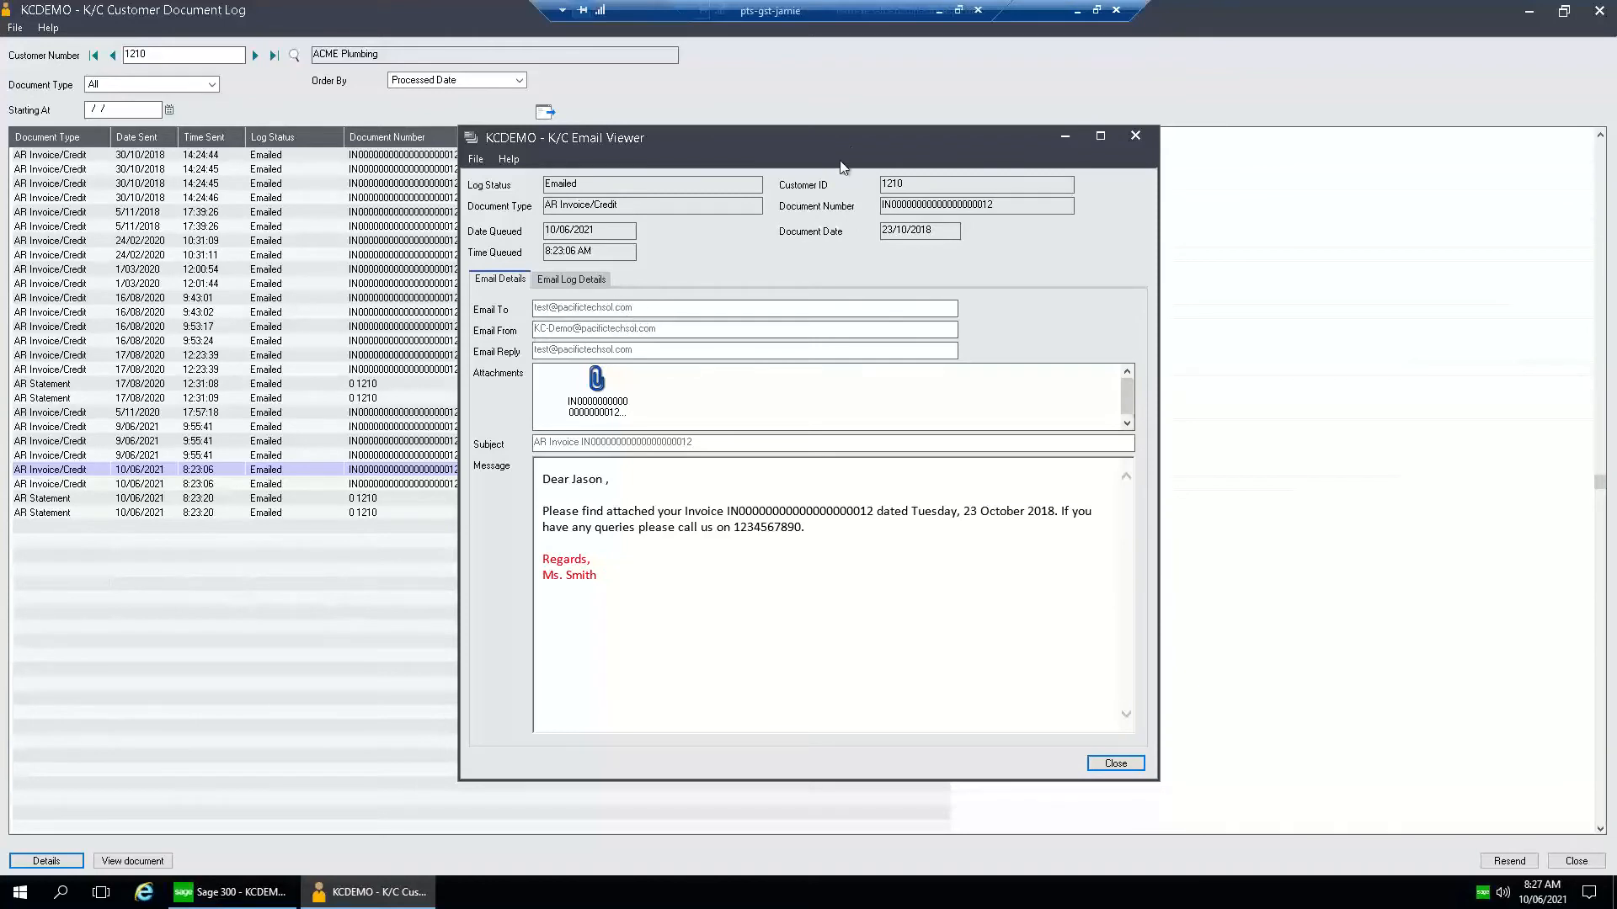
pyautogui.moveTo(779, 137); pyautogui.dragTo(889, 95)
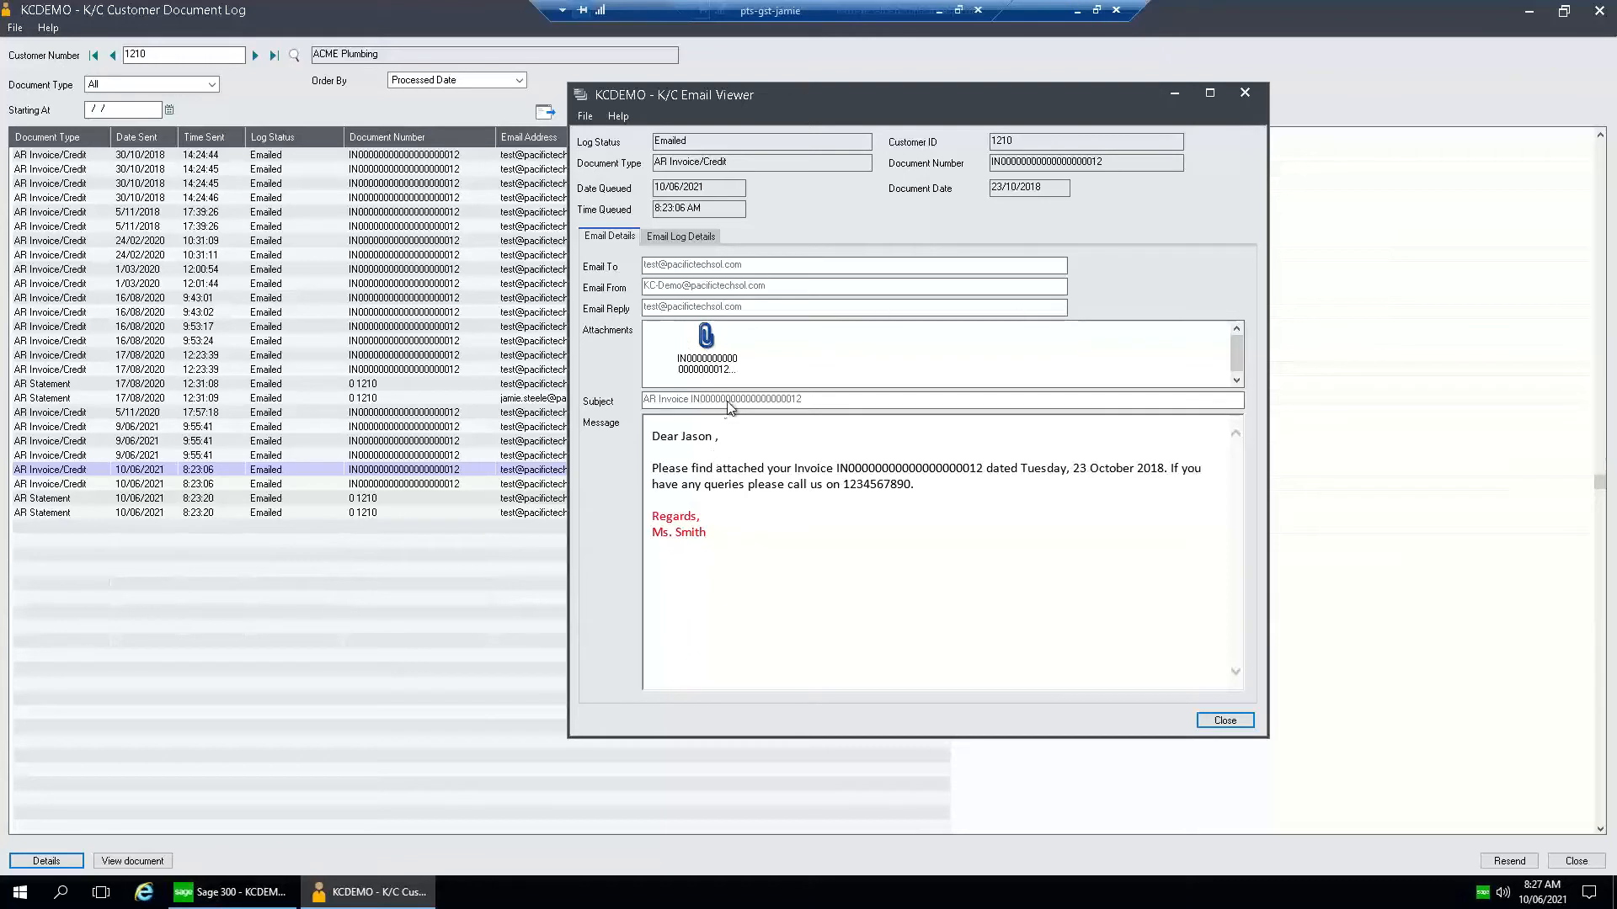
pyautogui.doubleClick(709, 346)
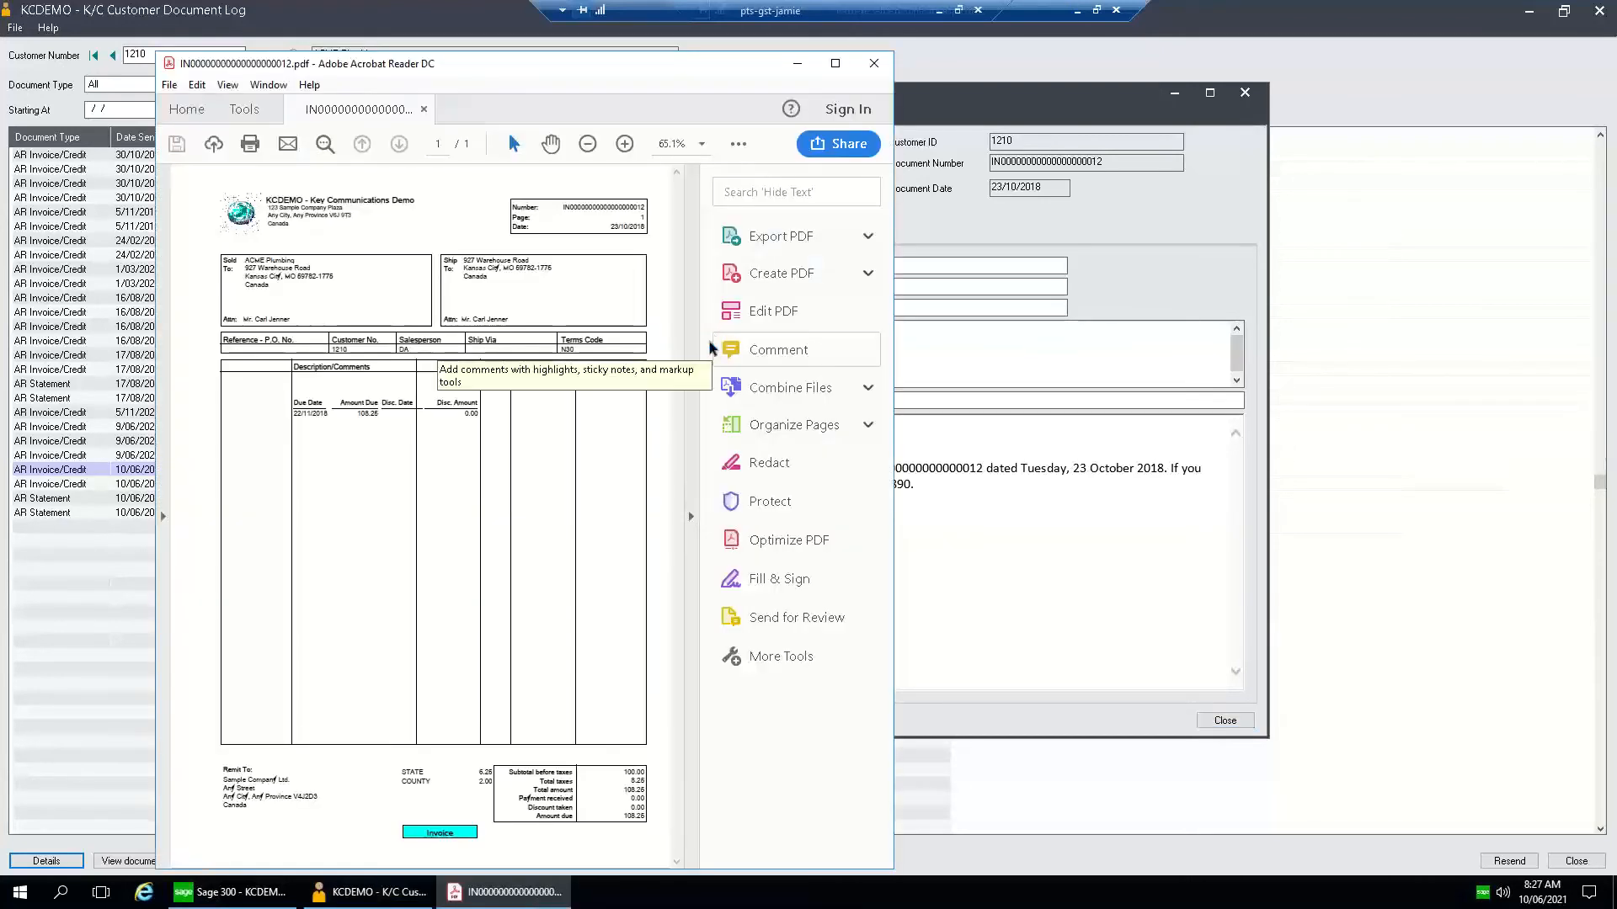
pyautogui.moveTo(770, 63); pyautogui.dragTo(824, 37)
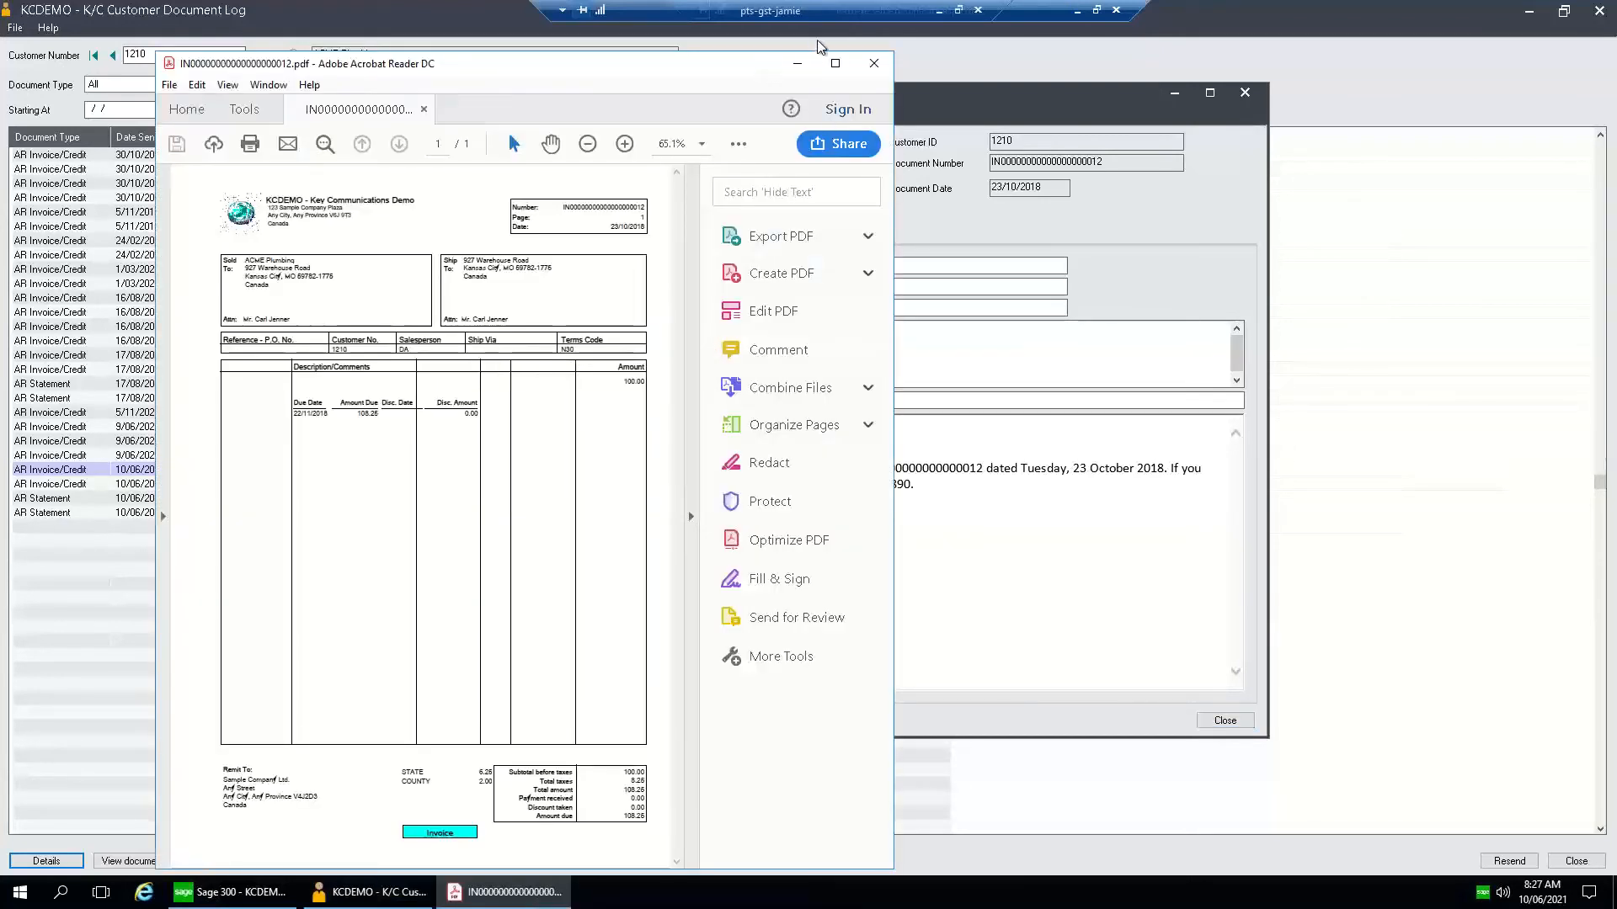
pyautogui.click(747, 489)
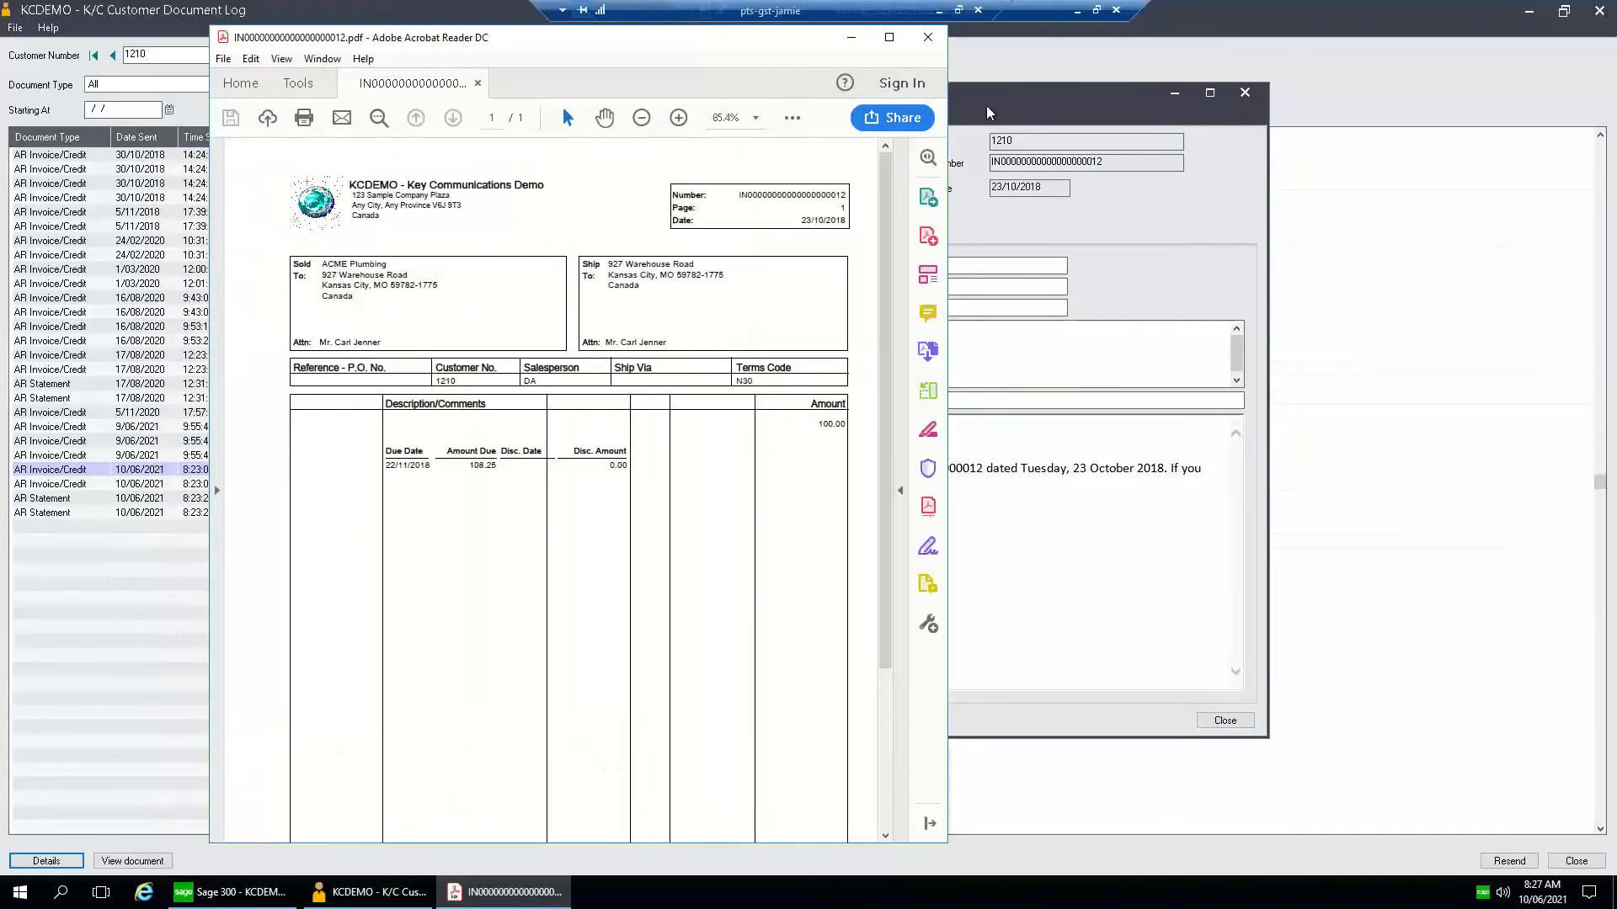
# Close the invoice PDF, examine the queued and sent events in the email's log details, and close the email viewer
pyautogui.click(930, 39)
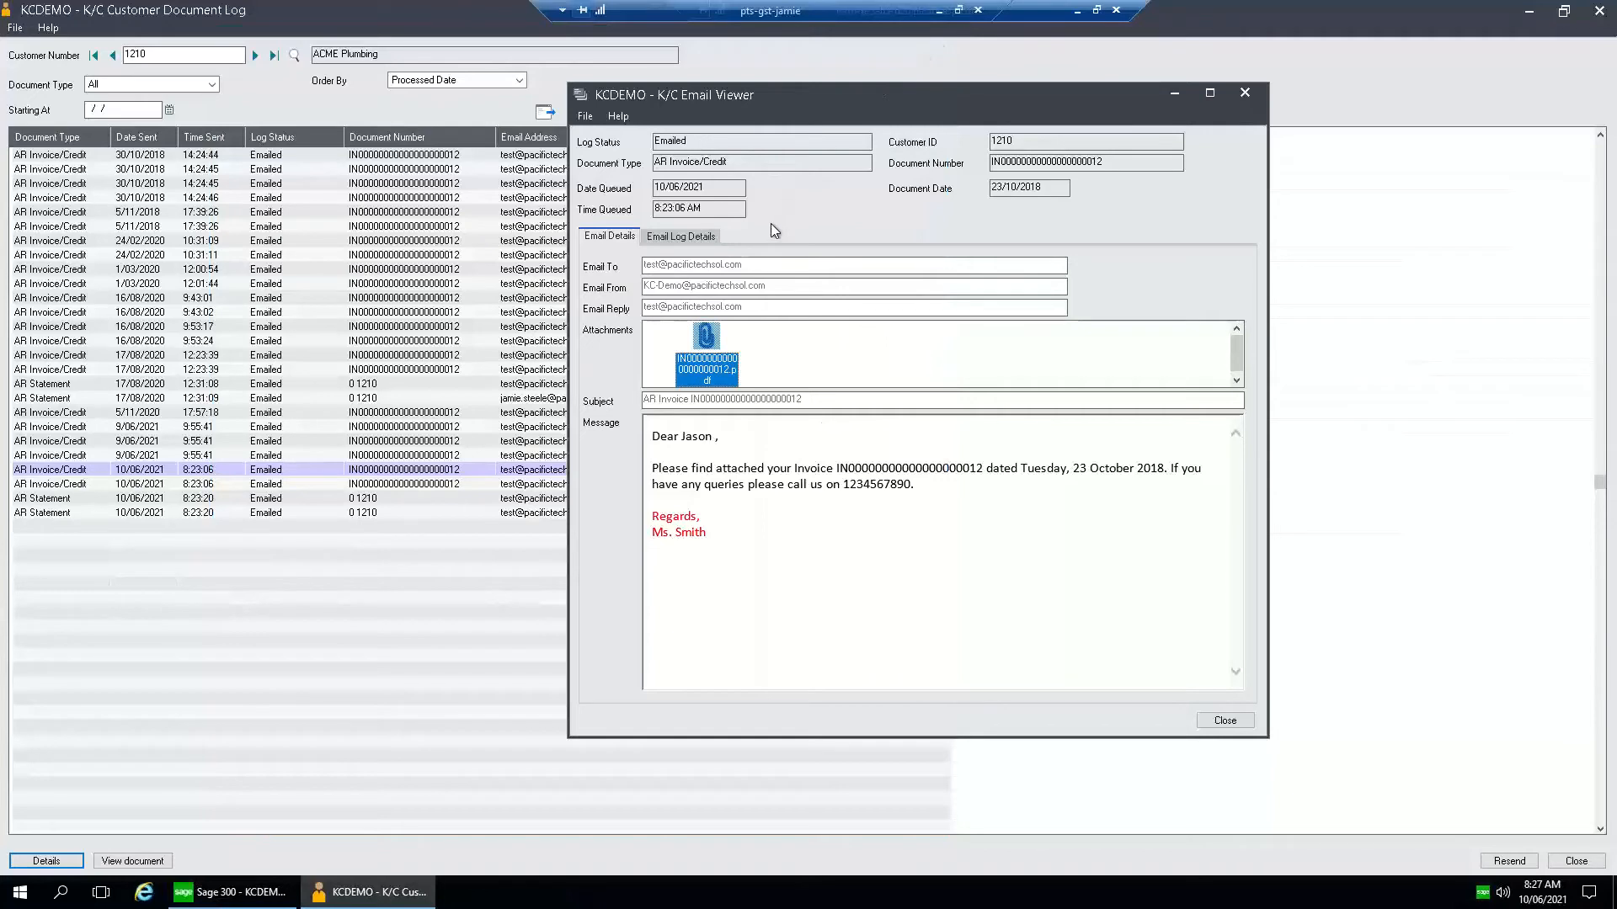
pyautogui.click(694, 236)
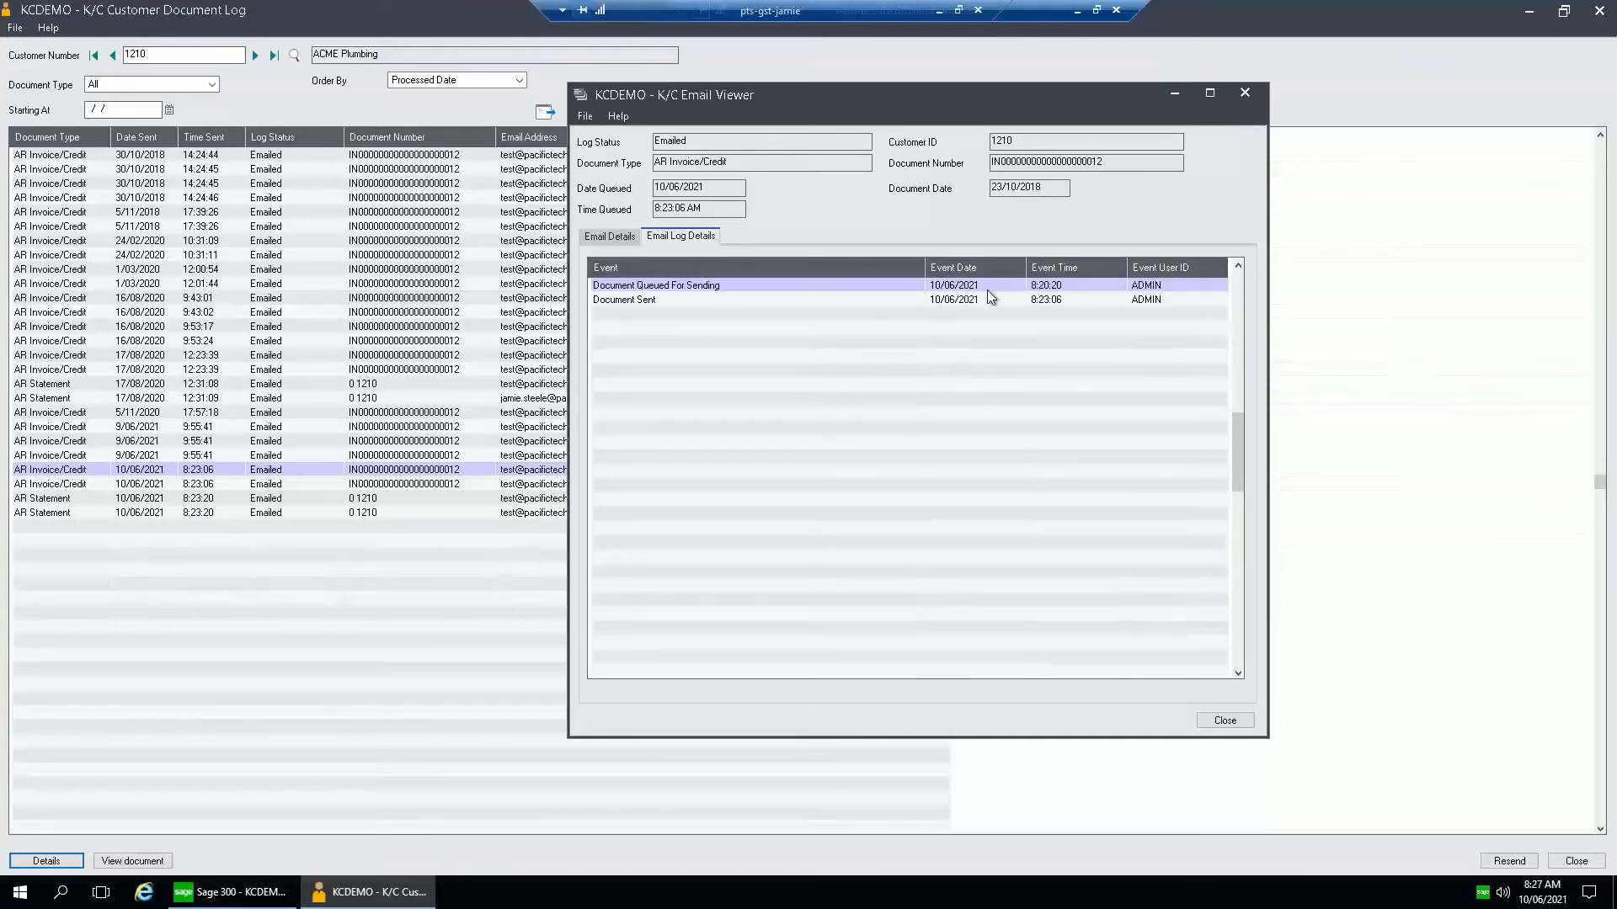
pyautogui.click(1042, 301)
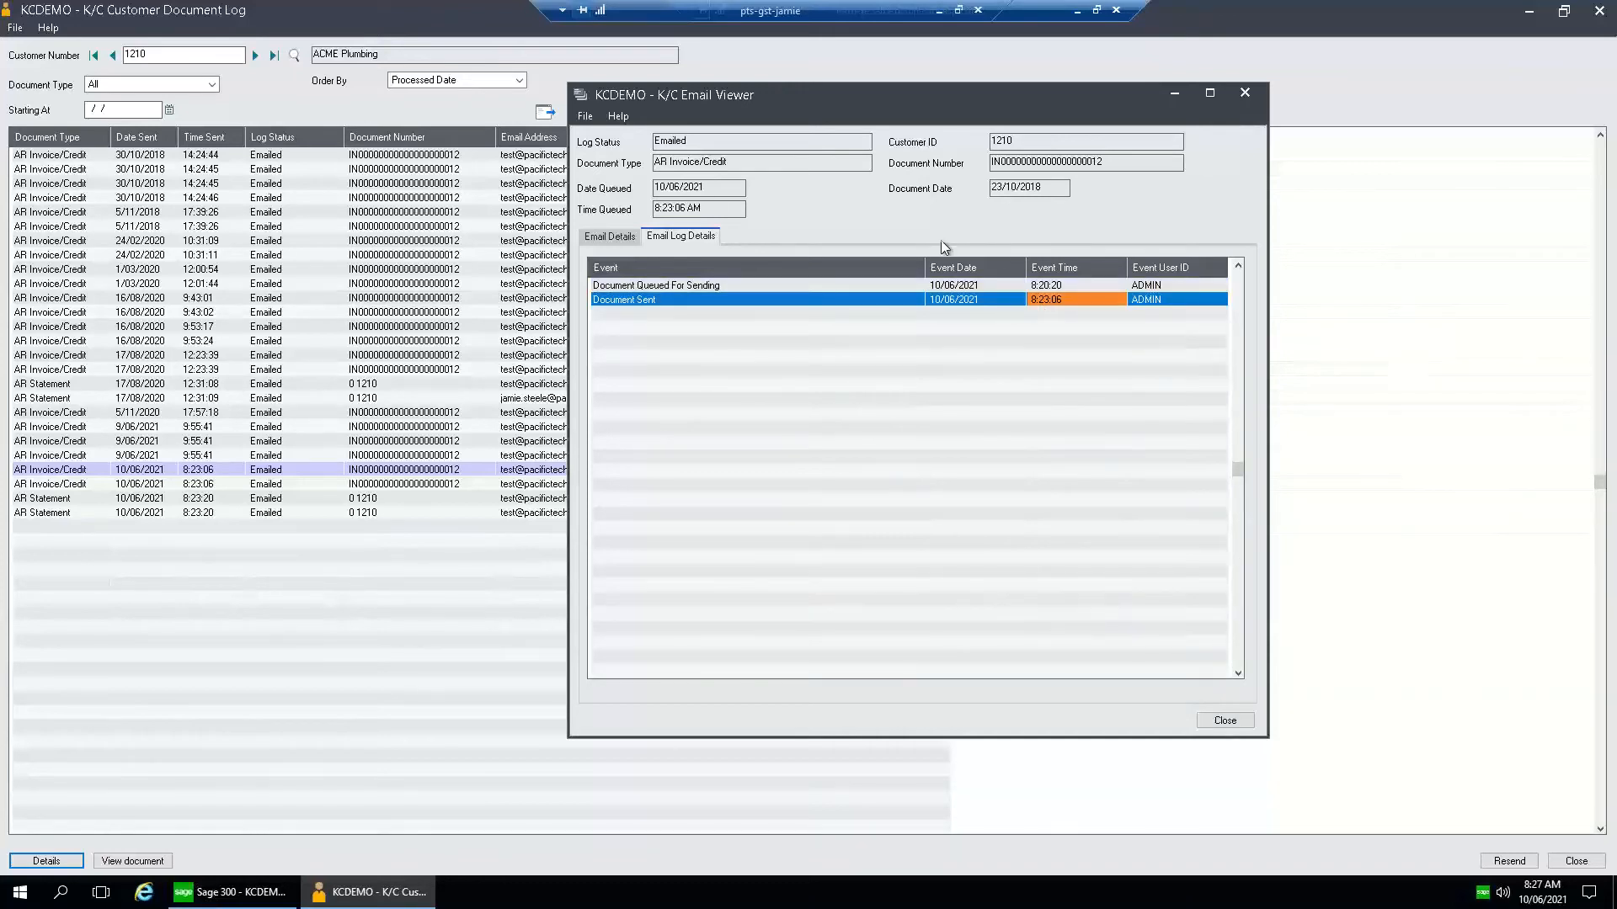
pyautogui.click(606, 243)
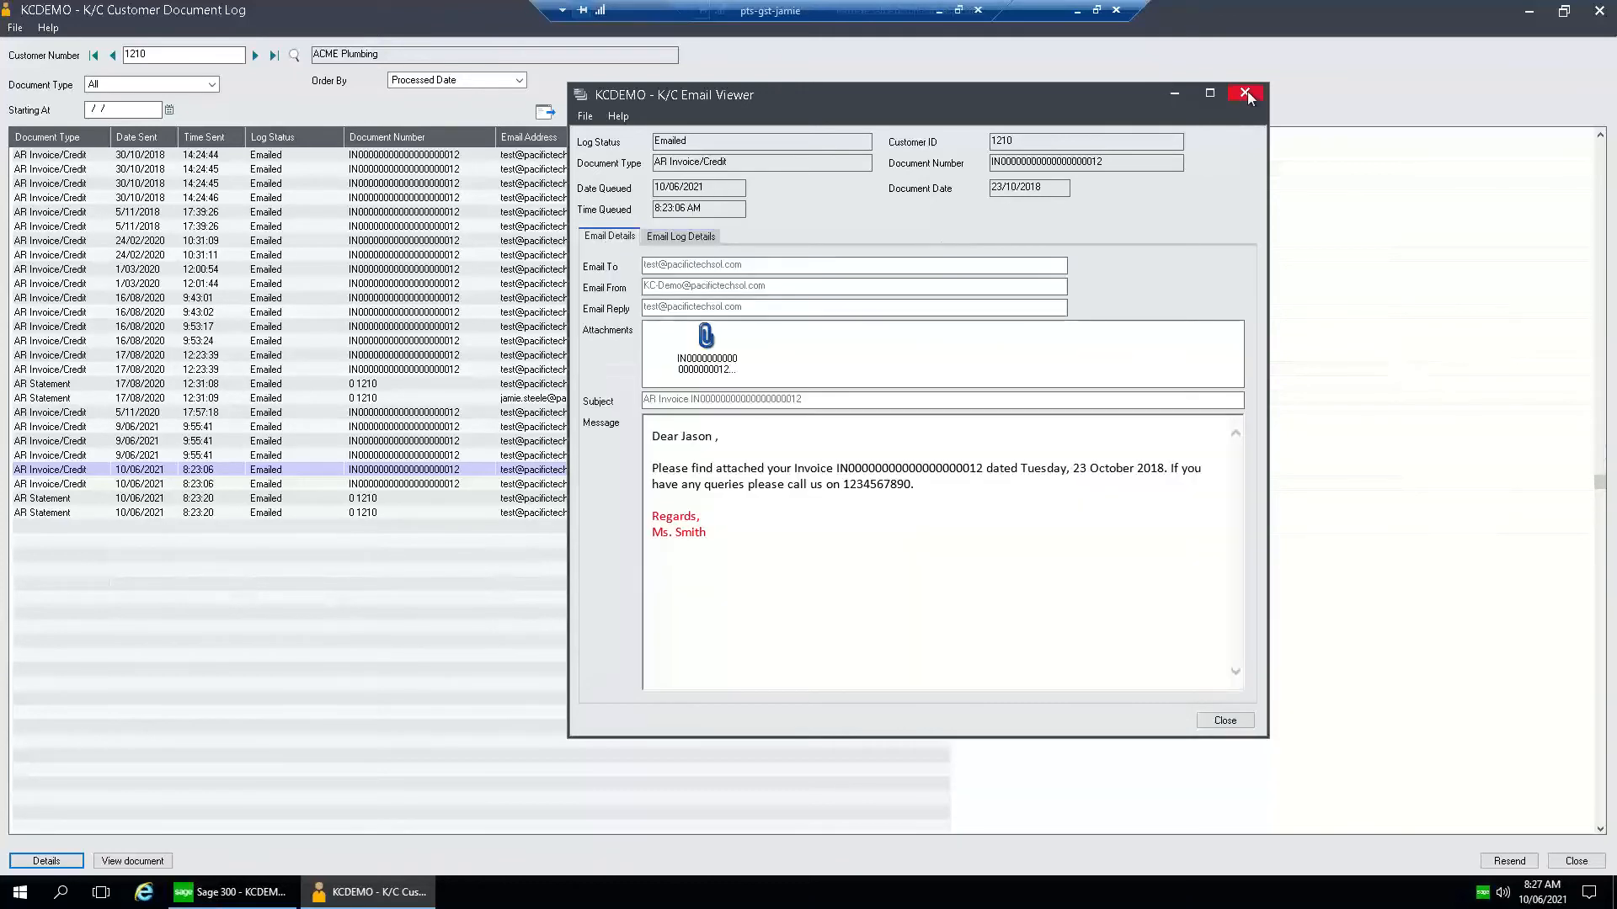
pyautogui.click(1246, 94)
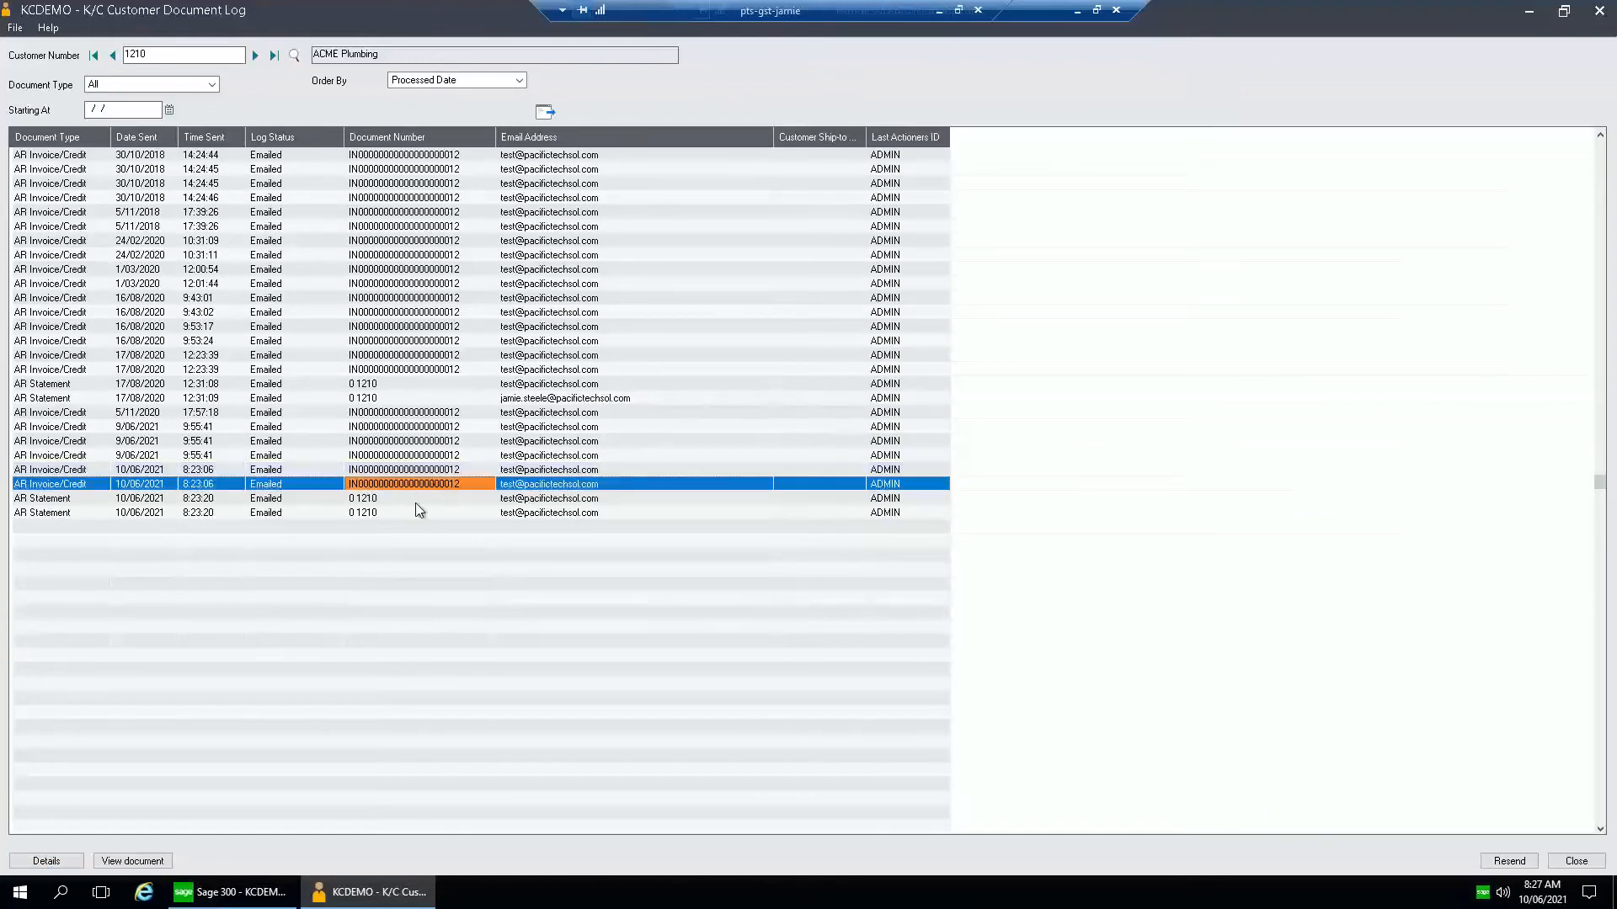
# View the email details and the PDF document of the first AR statement sent on 10/06/2021, closing both
pyautogui.click(417, 501)
pyautogui.click(358, 513)
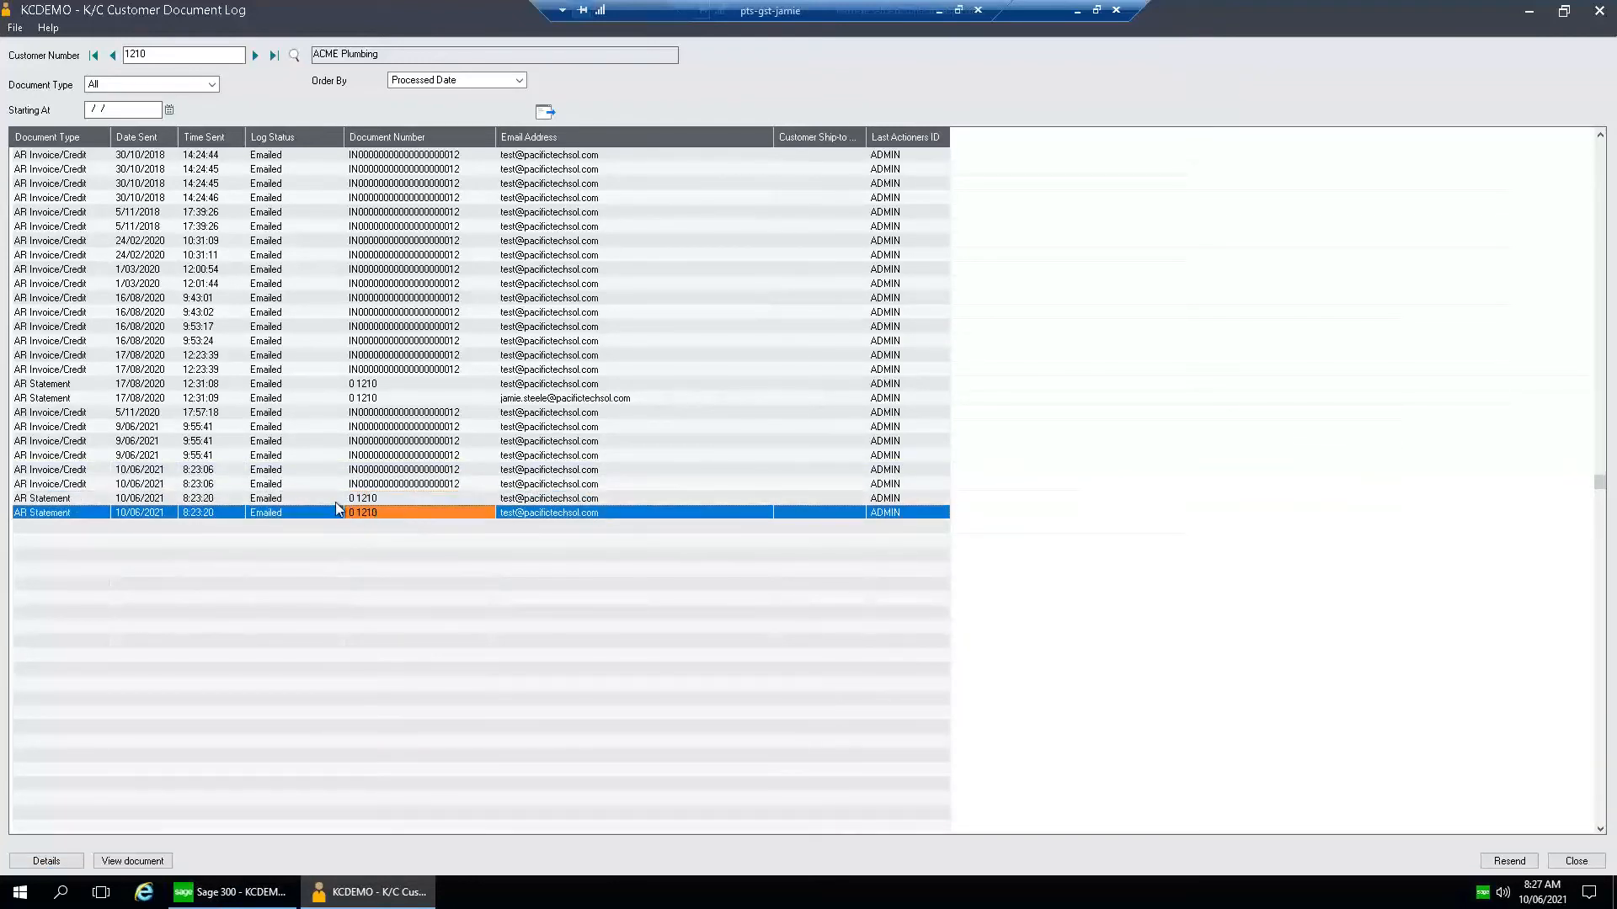
pyautogui.click(406, 500)
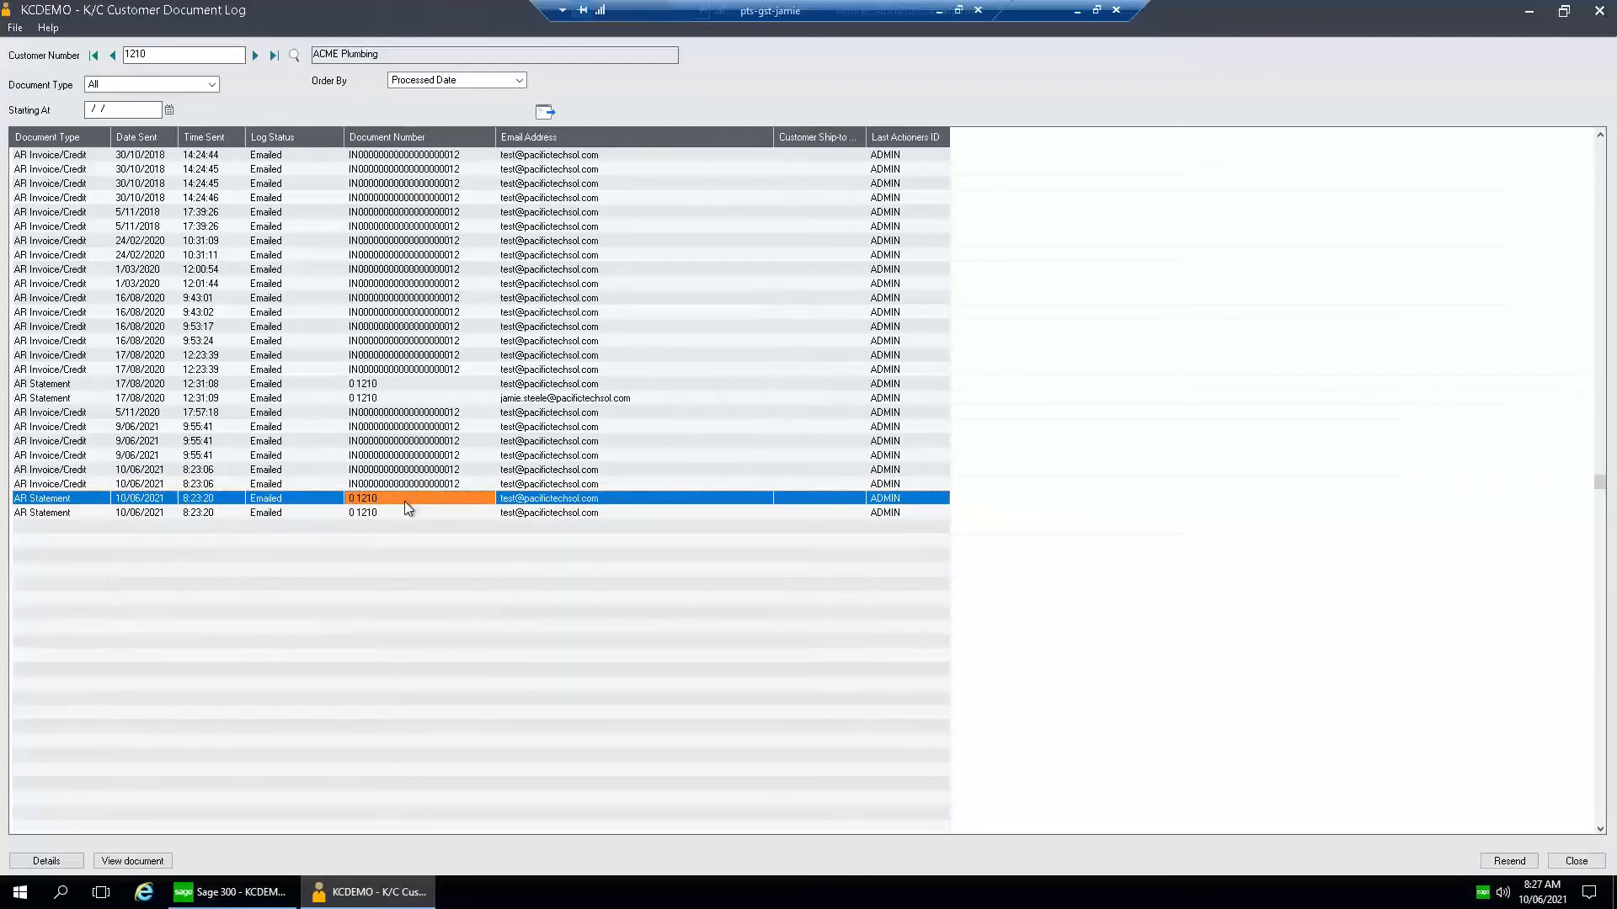
pyautogui.click(46, 860)
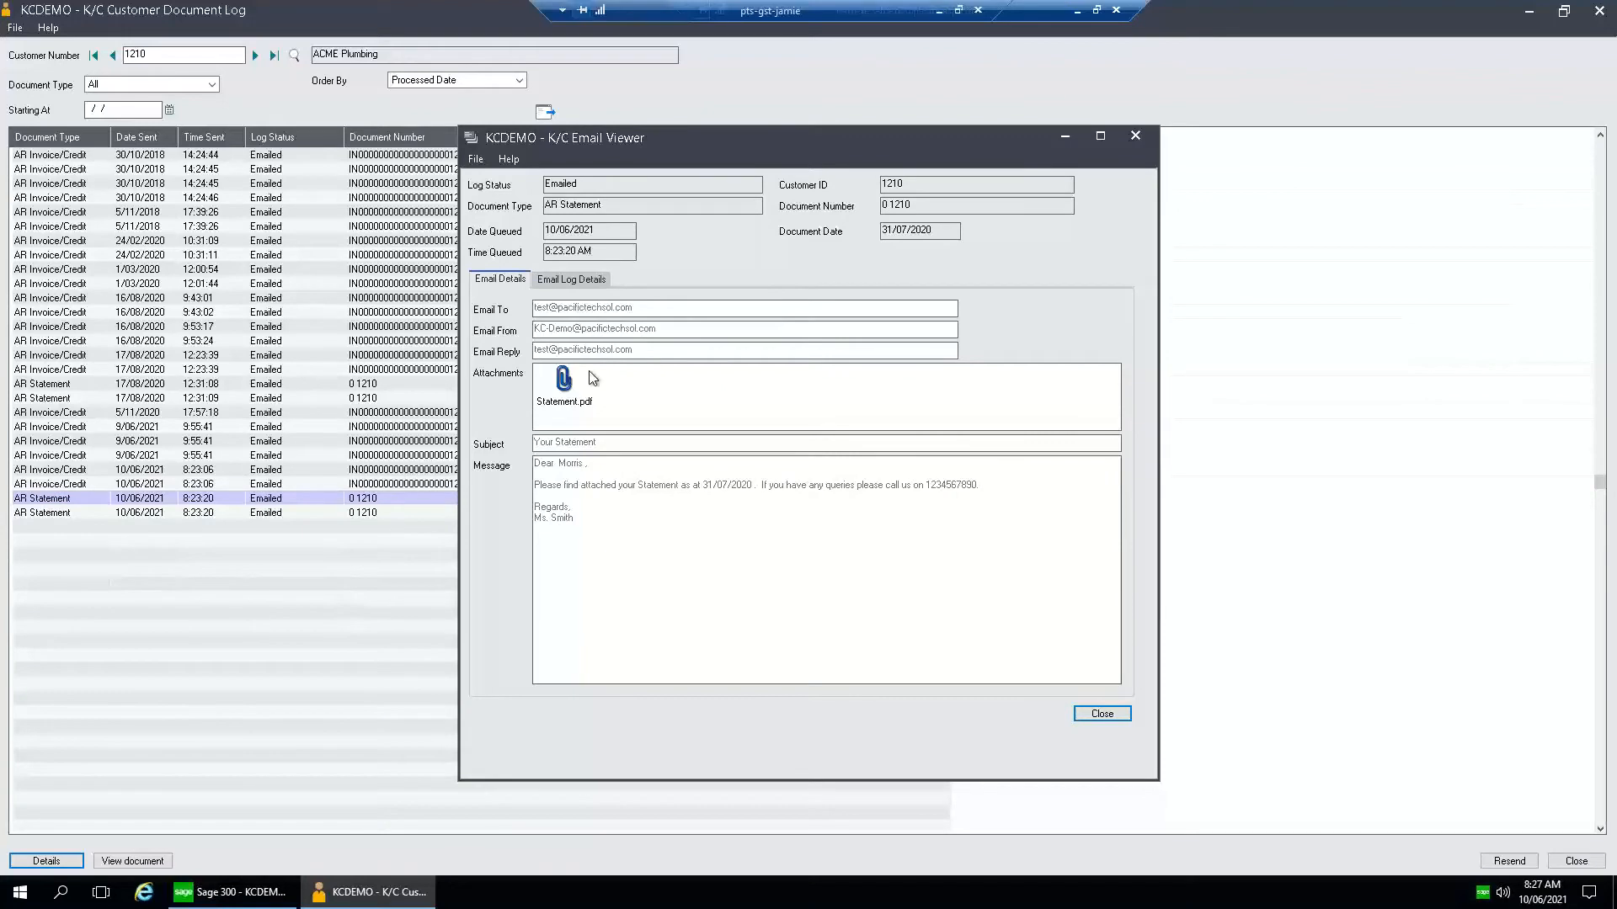
pyautogui.click(1099, 712)
pyautogui.click(133, 861)
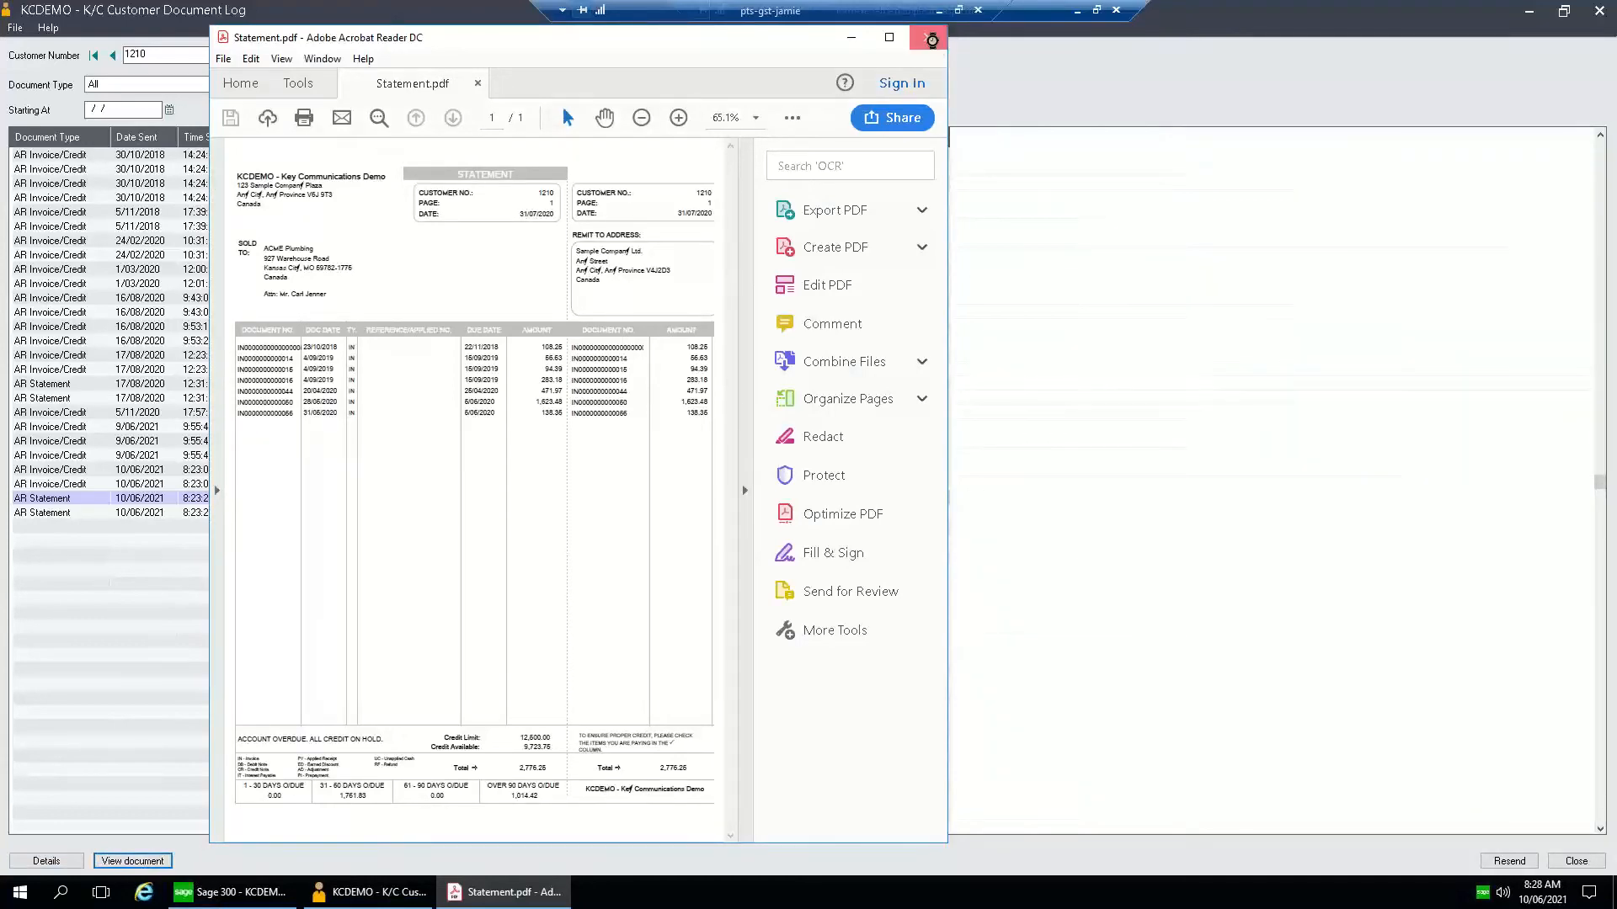
pyautogui.click(928, 42)
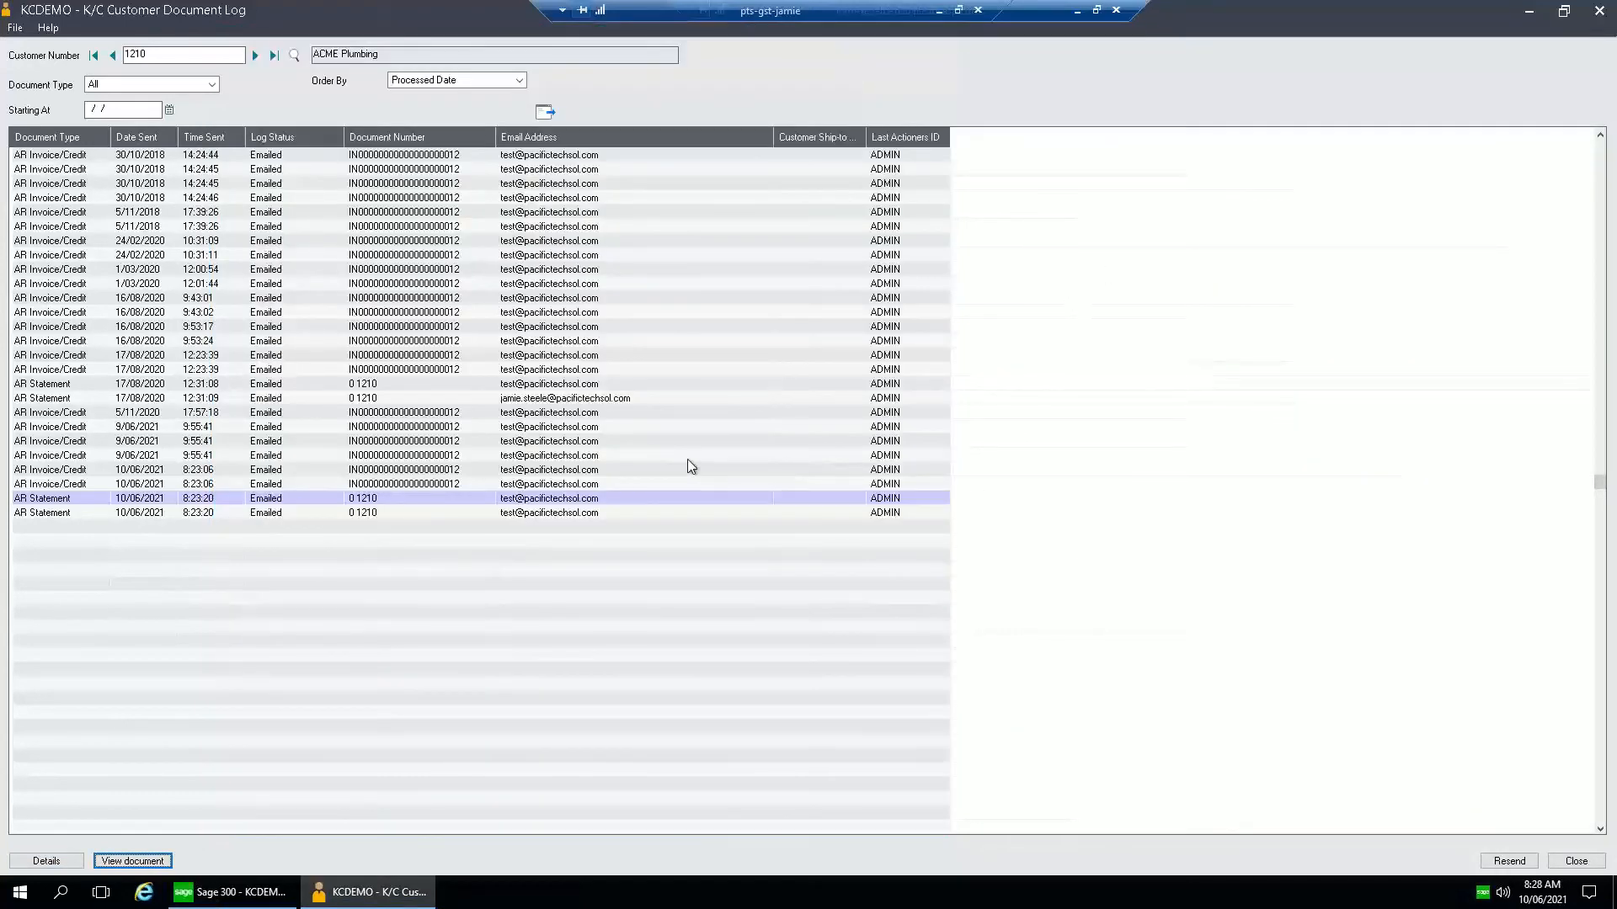
# Resend the first AR invoice dated 10/06/2021 to ACME Plumbing and close the Customer Document Log
pyautogui.click(469, 476)
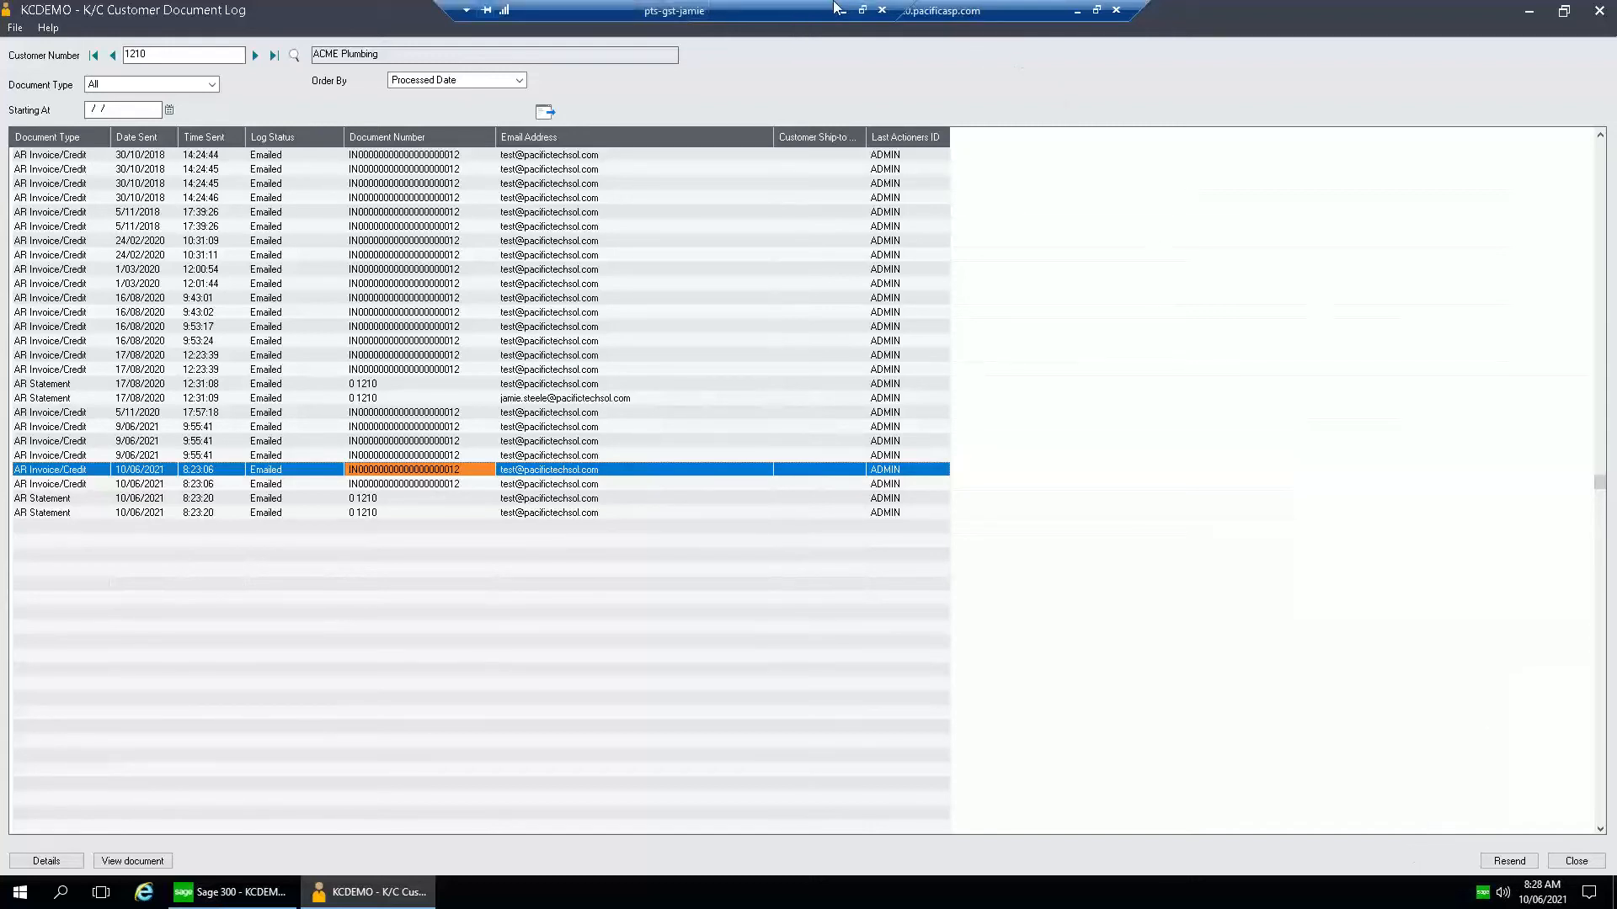
pyautogui.moveTo(759, 13); pyautogui.dragTo(737, 14)
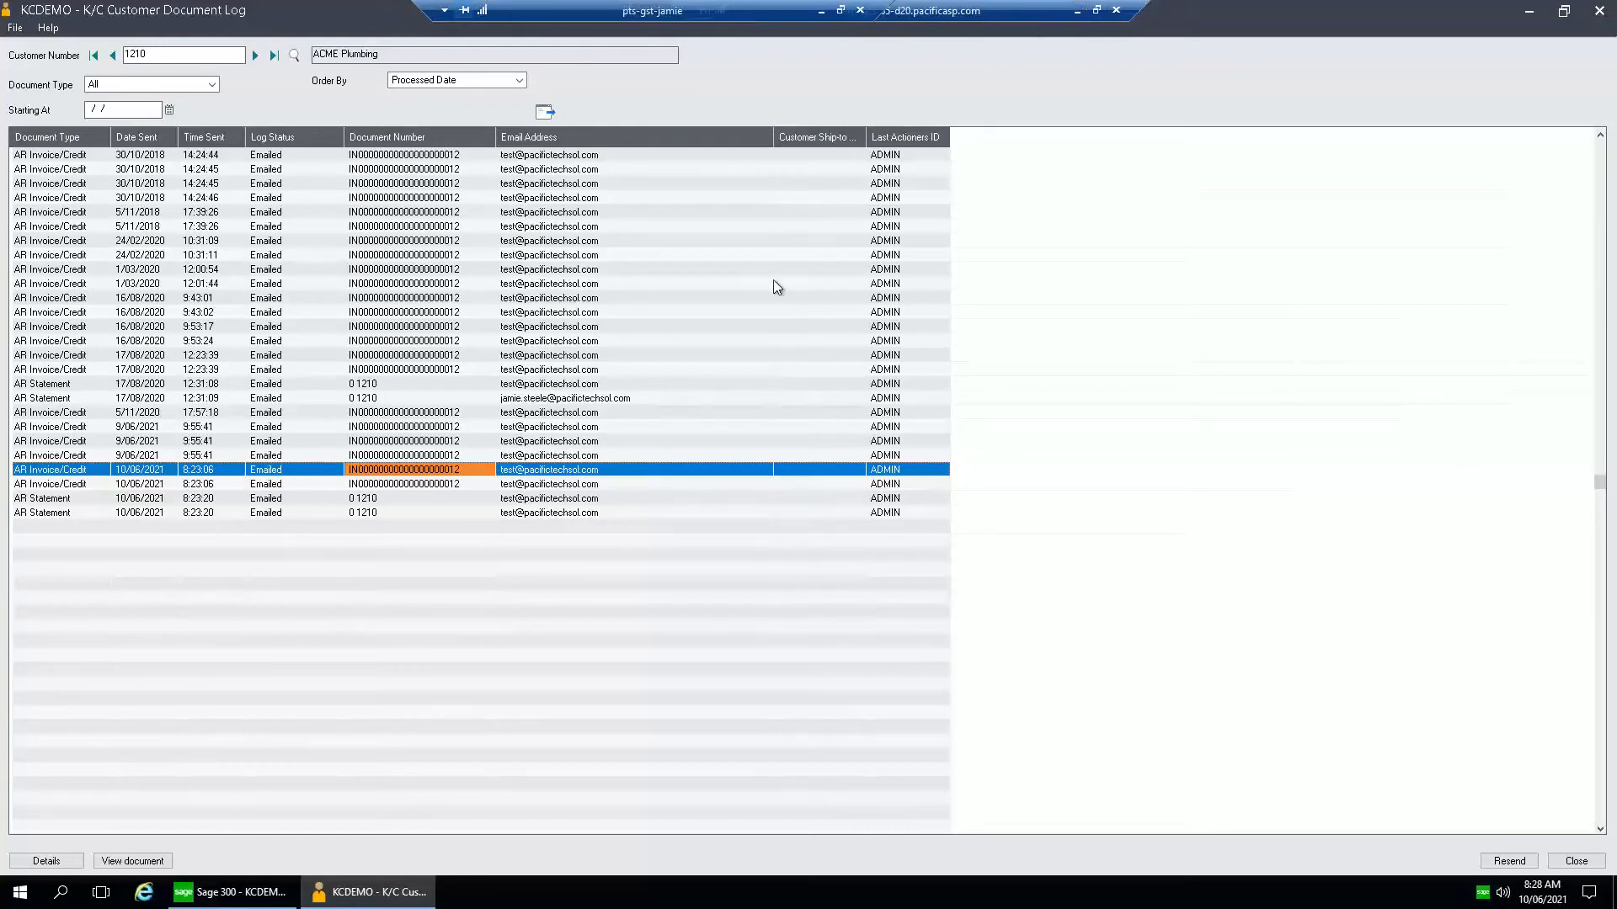
pyautogui.click(1509, 861)
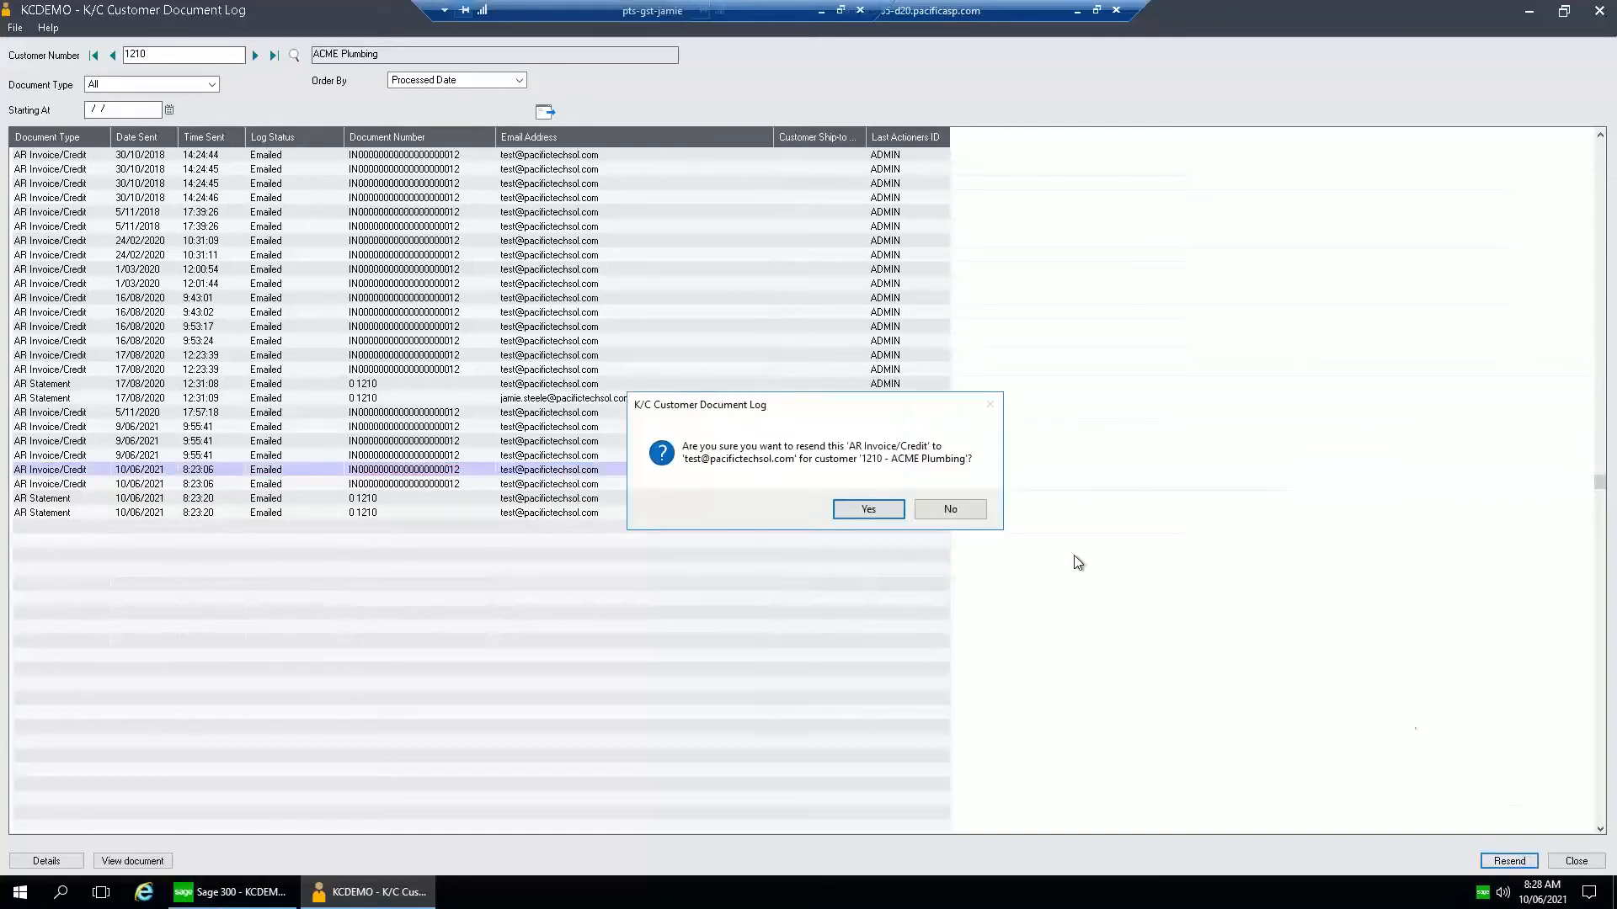
pyautogui.click(882, 511)
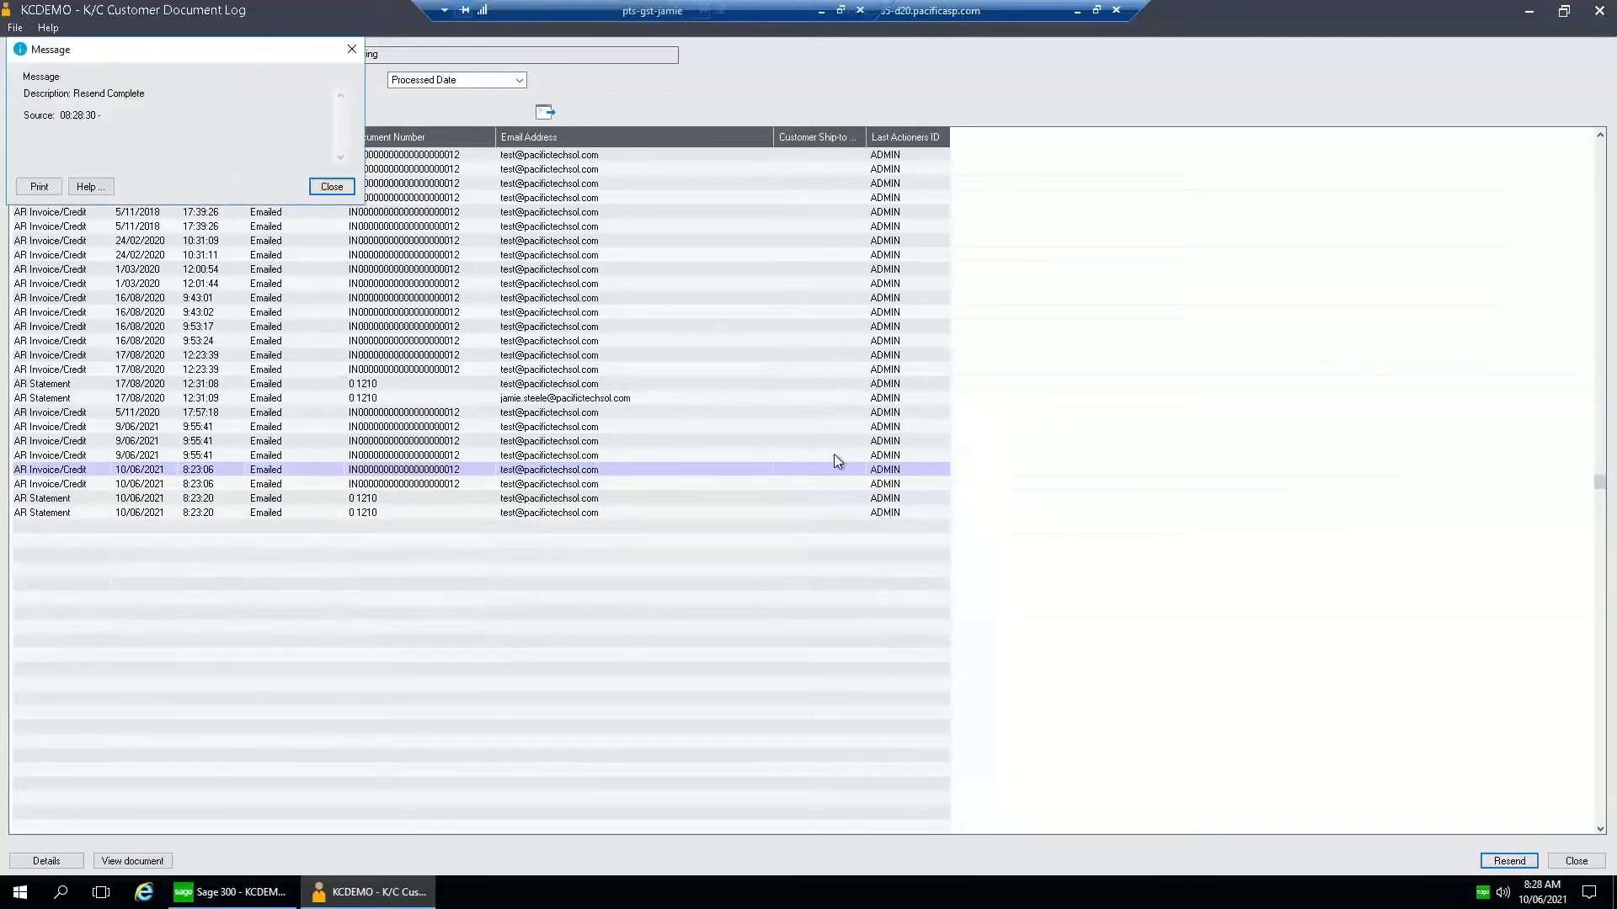
pyautogui.click(330, 187)
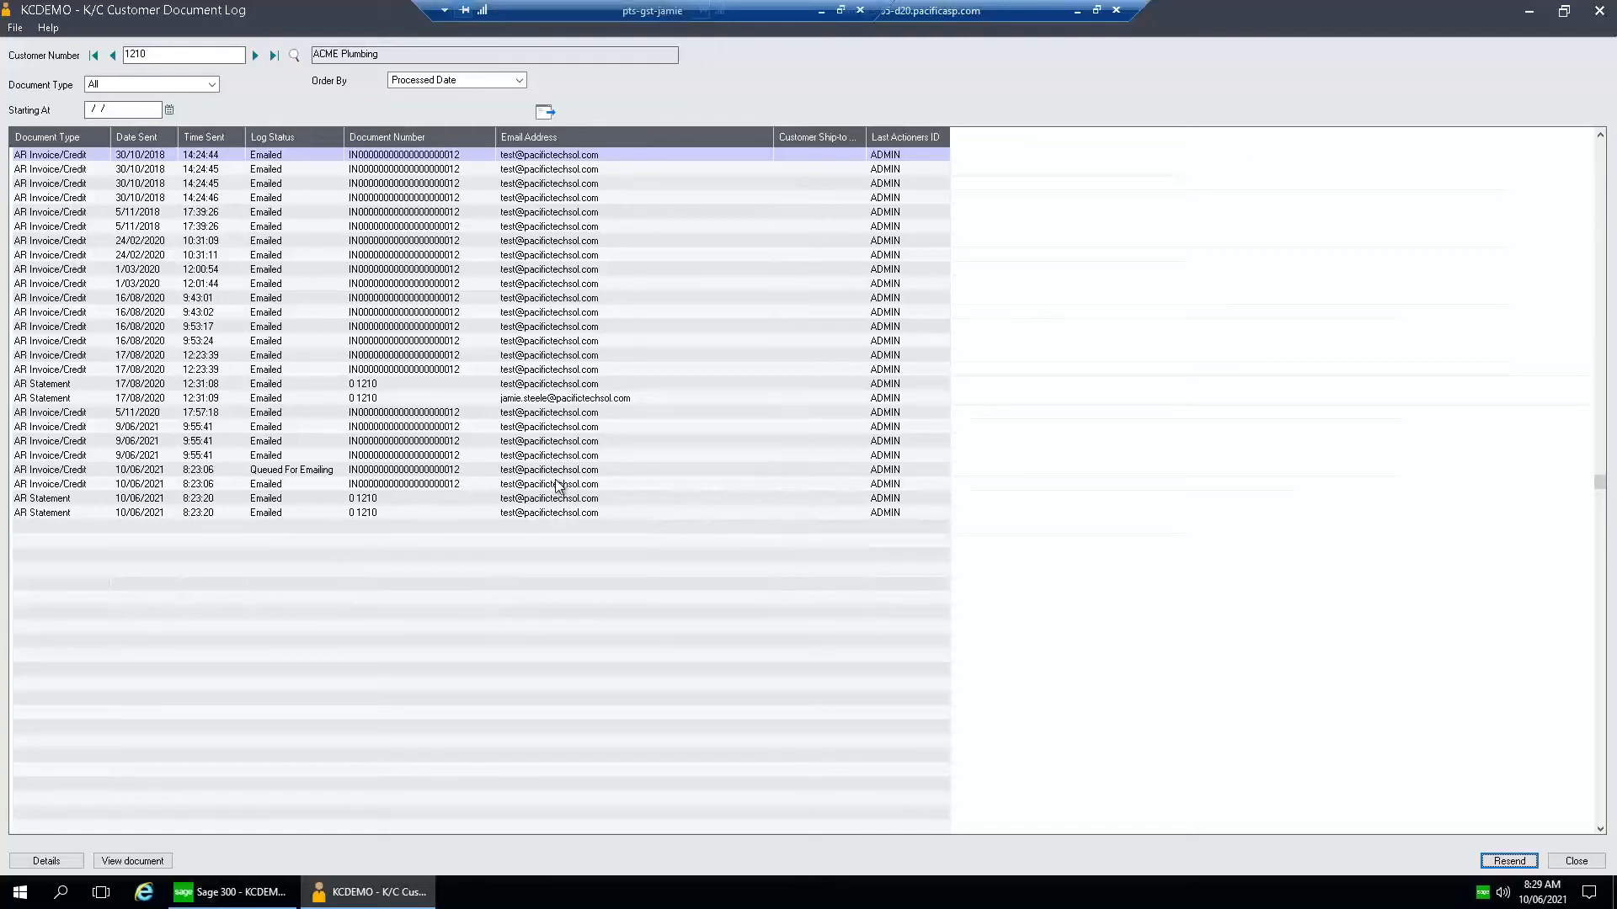
pyautogui.click(1577, 861)
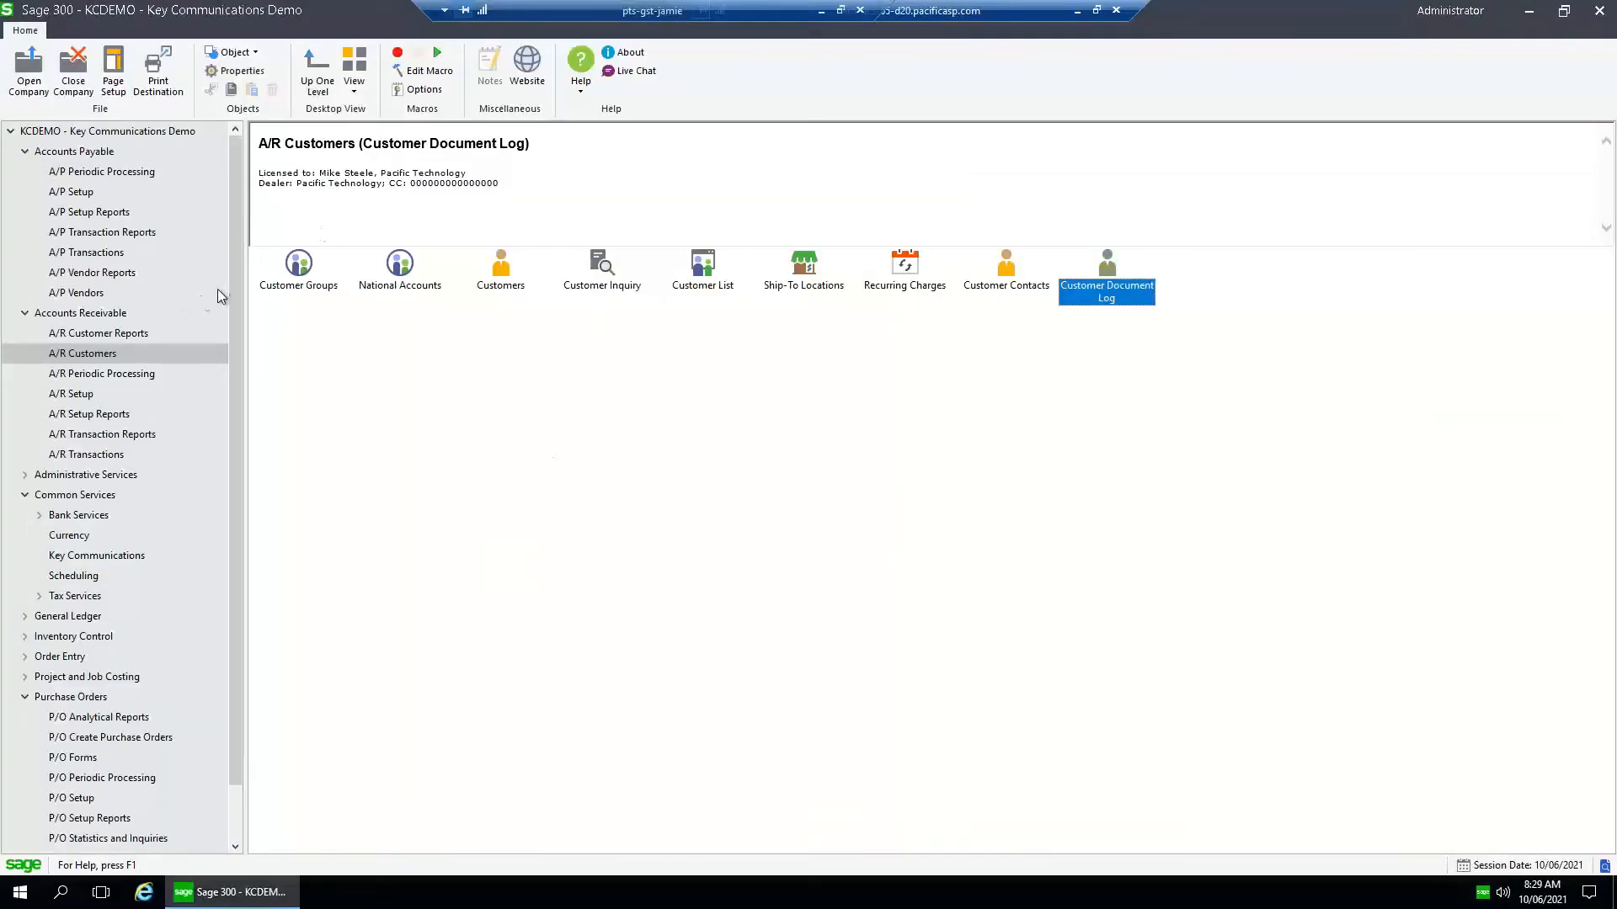
# Review the Chloride Systems contacts in Vendor Contacts under A/P Vendors and close the window
pyautogui.click(99, 294)
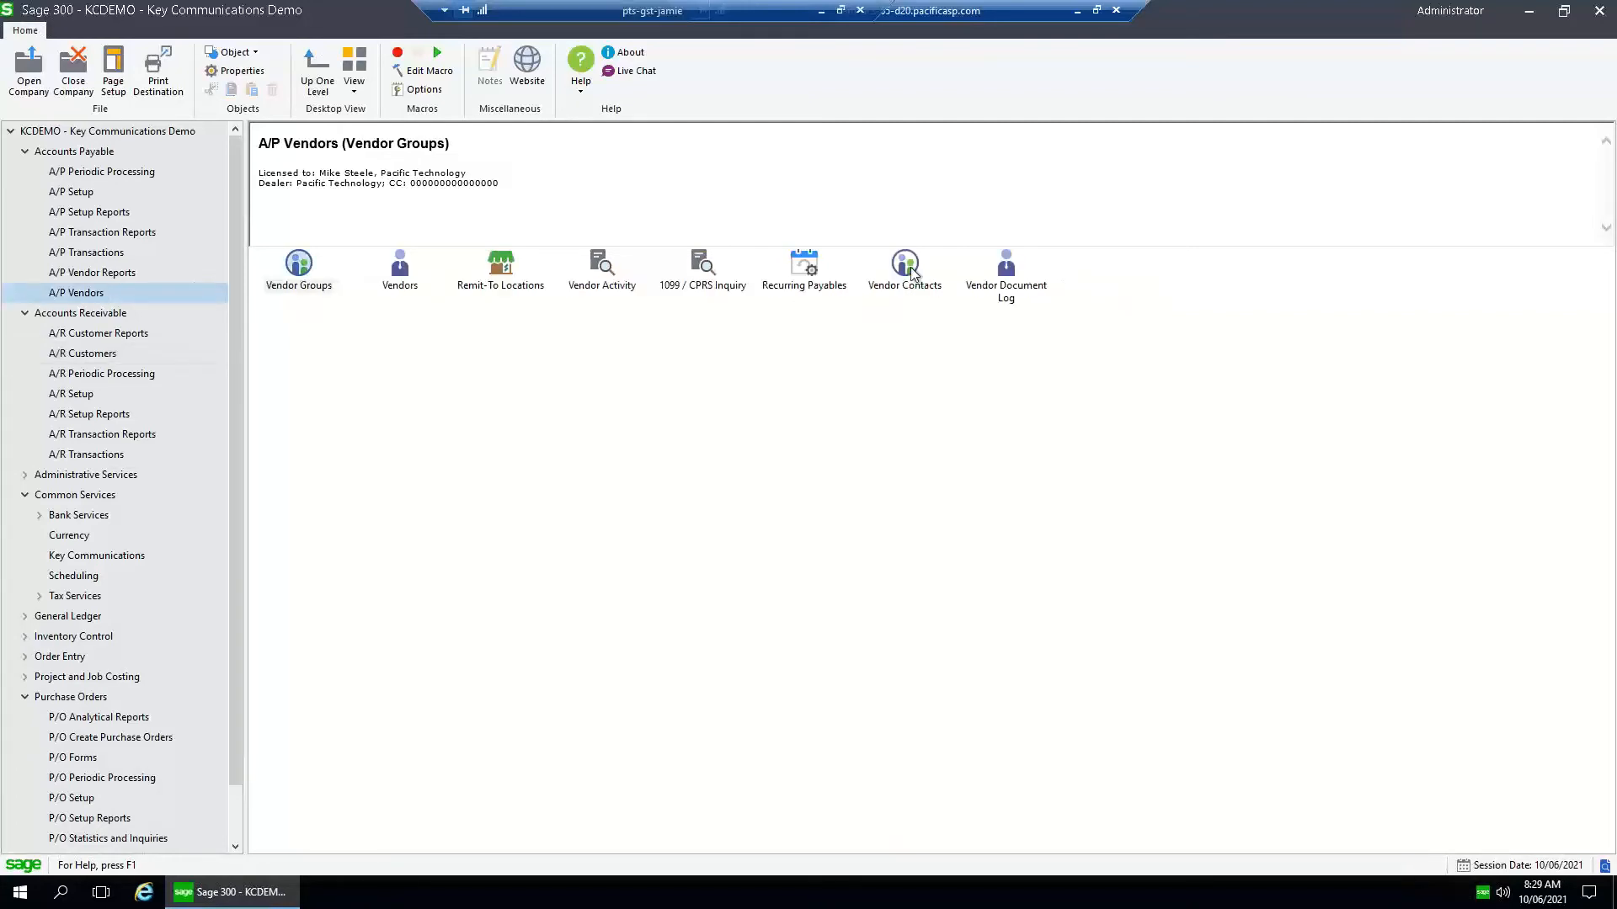
pyautogui.doubleClick(912, 273)
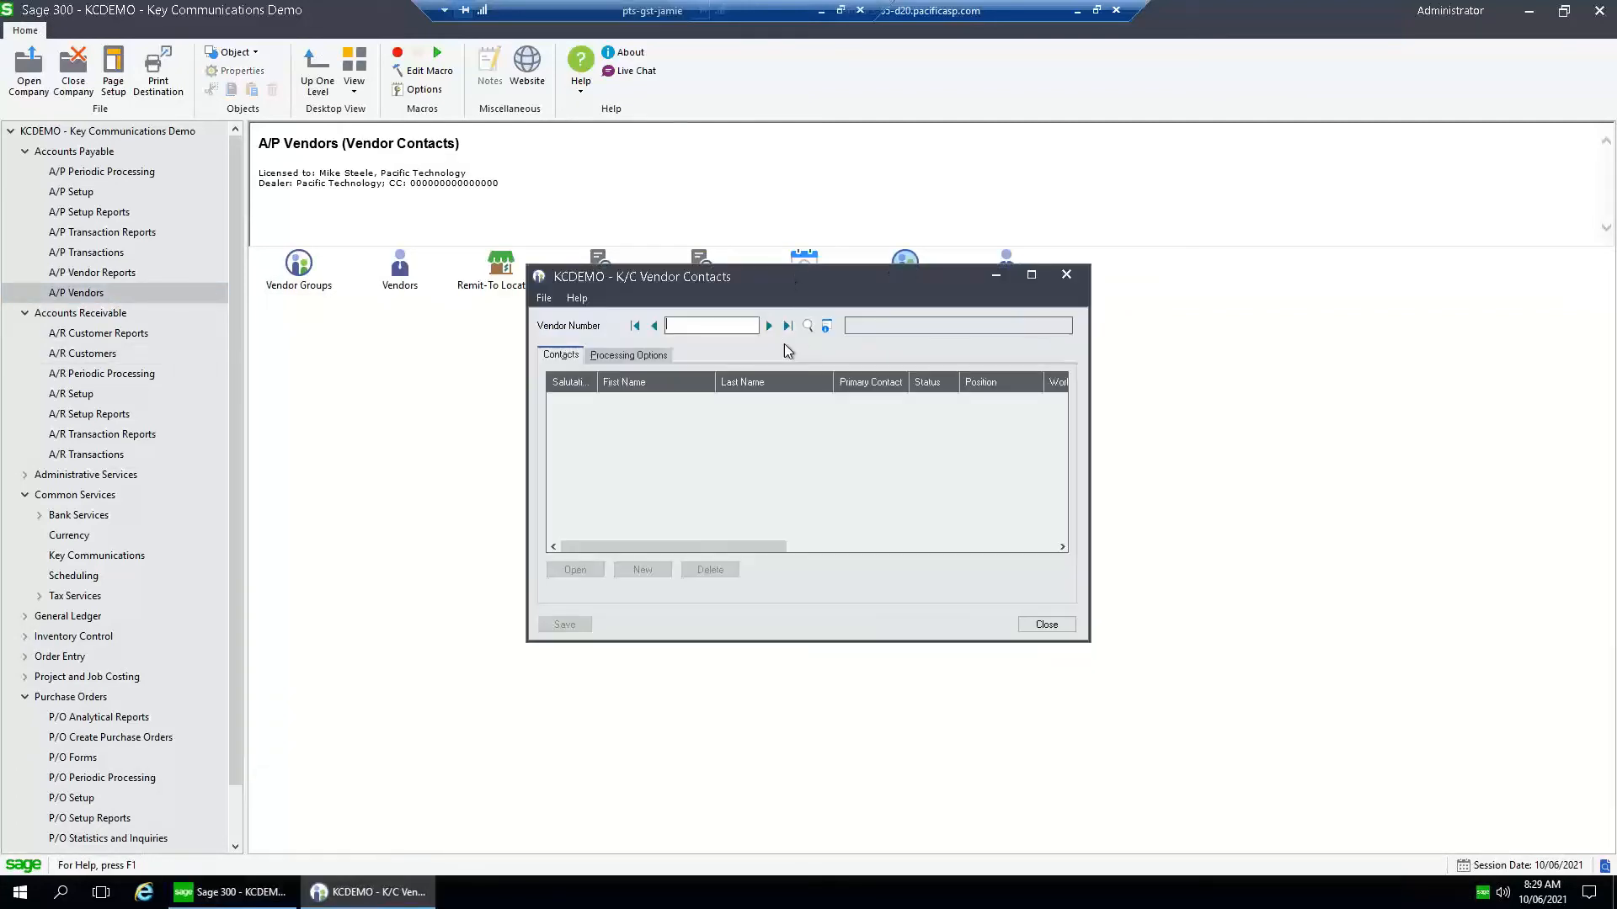
pyautogui.click(769, 326)
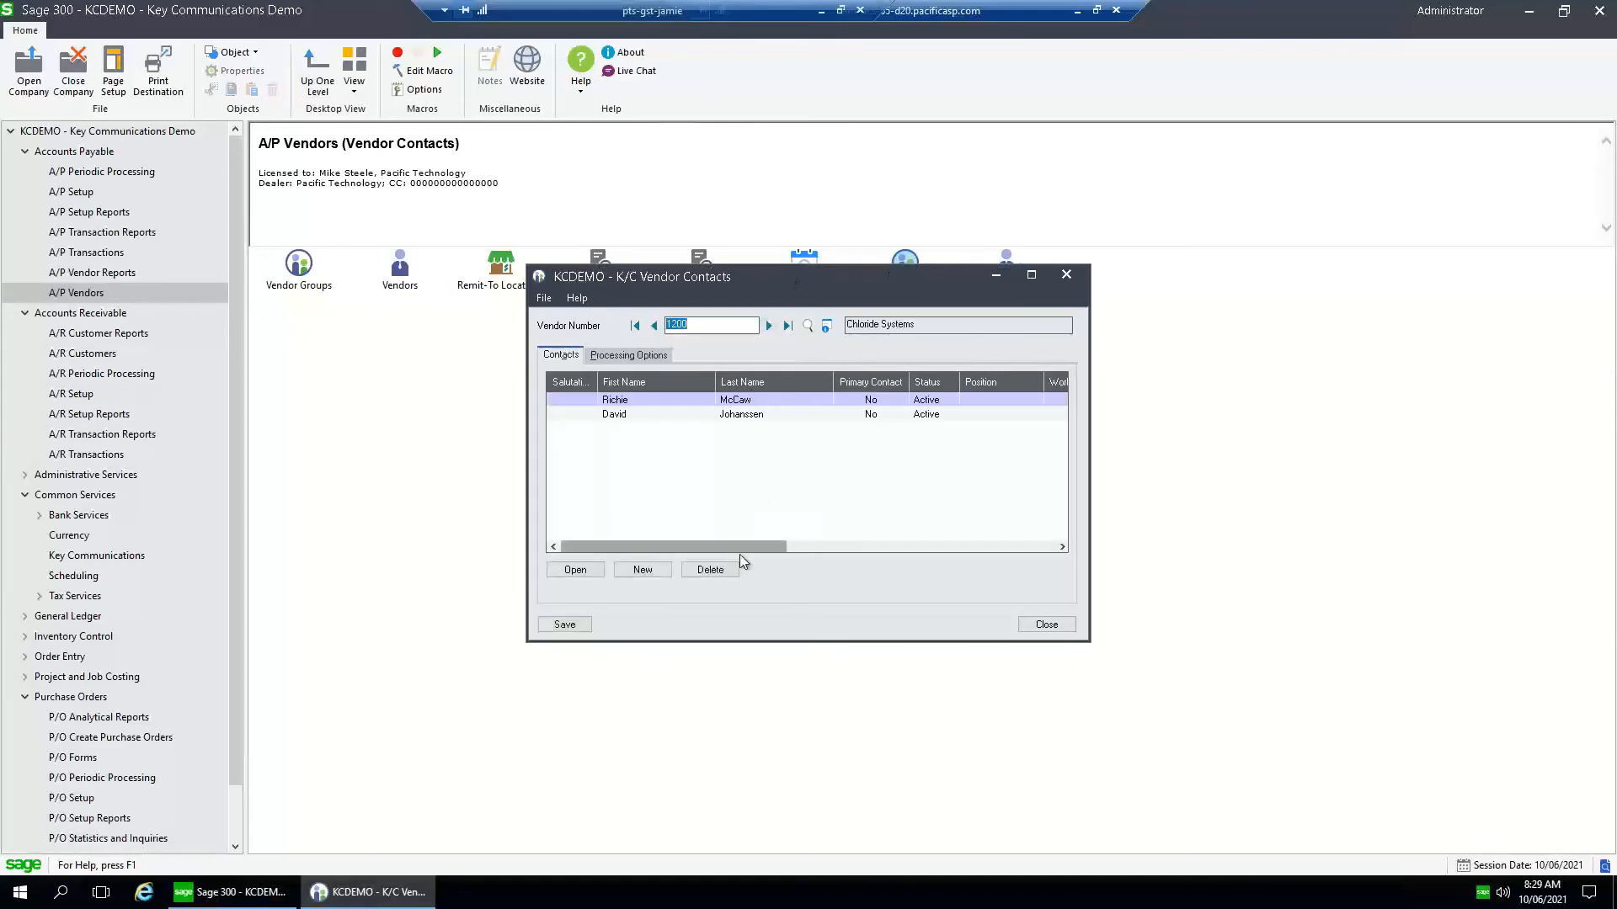
pyautogui.moveTo(709, 545); pyautogui.dragTo(634, 543)
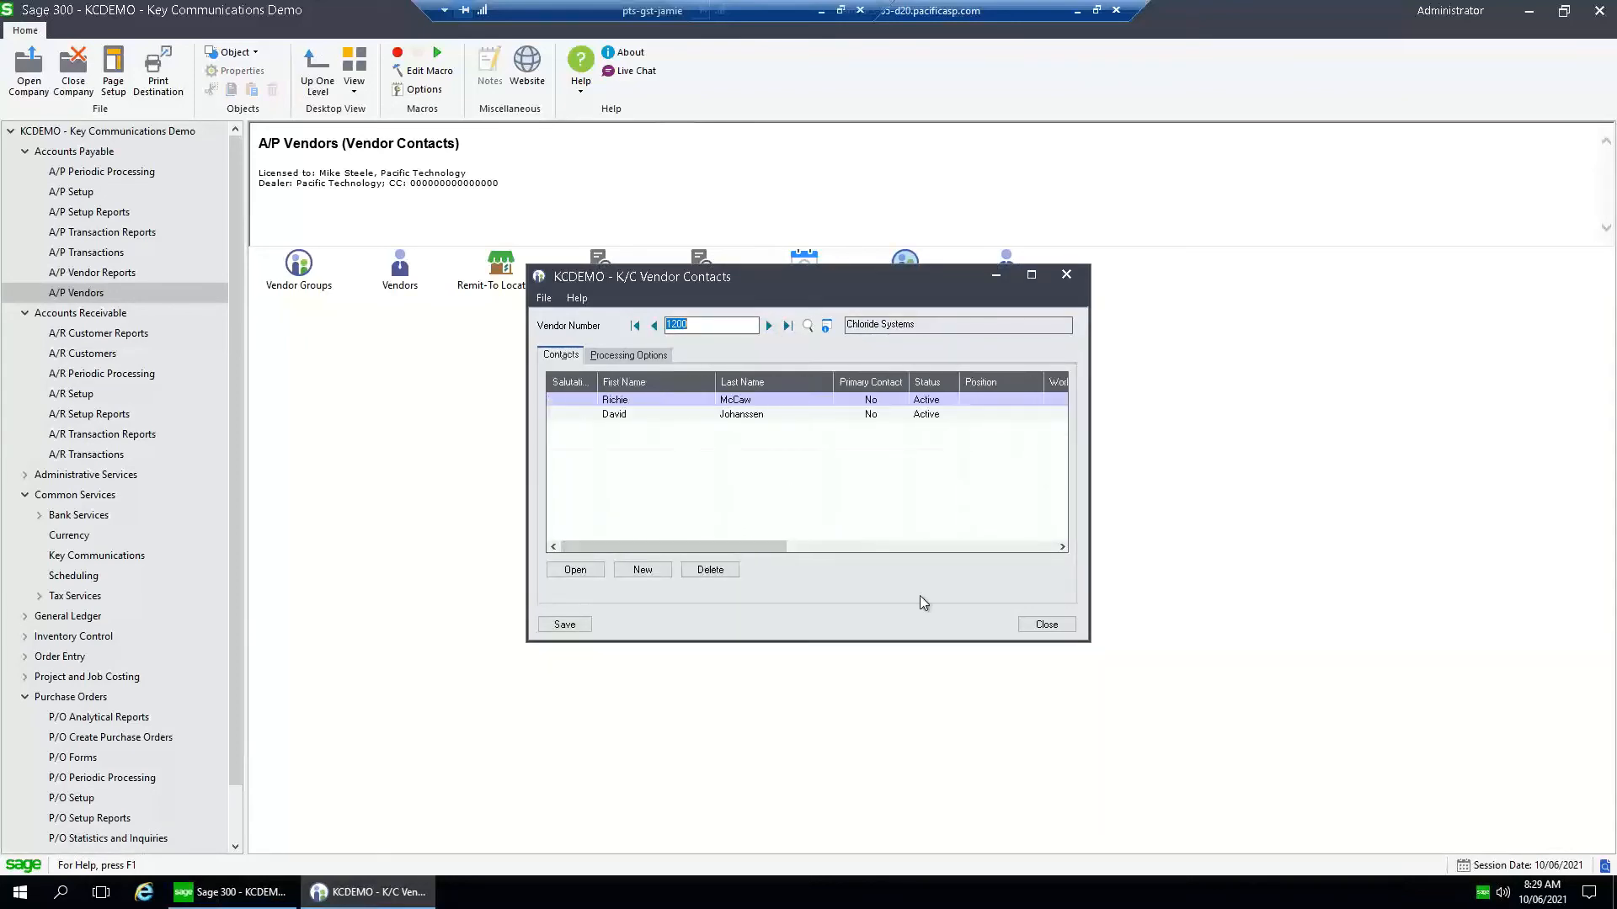
pyautogui.click(1058, 629)
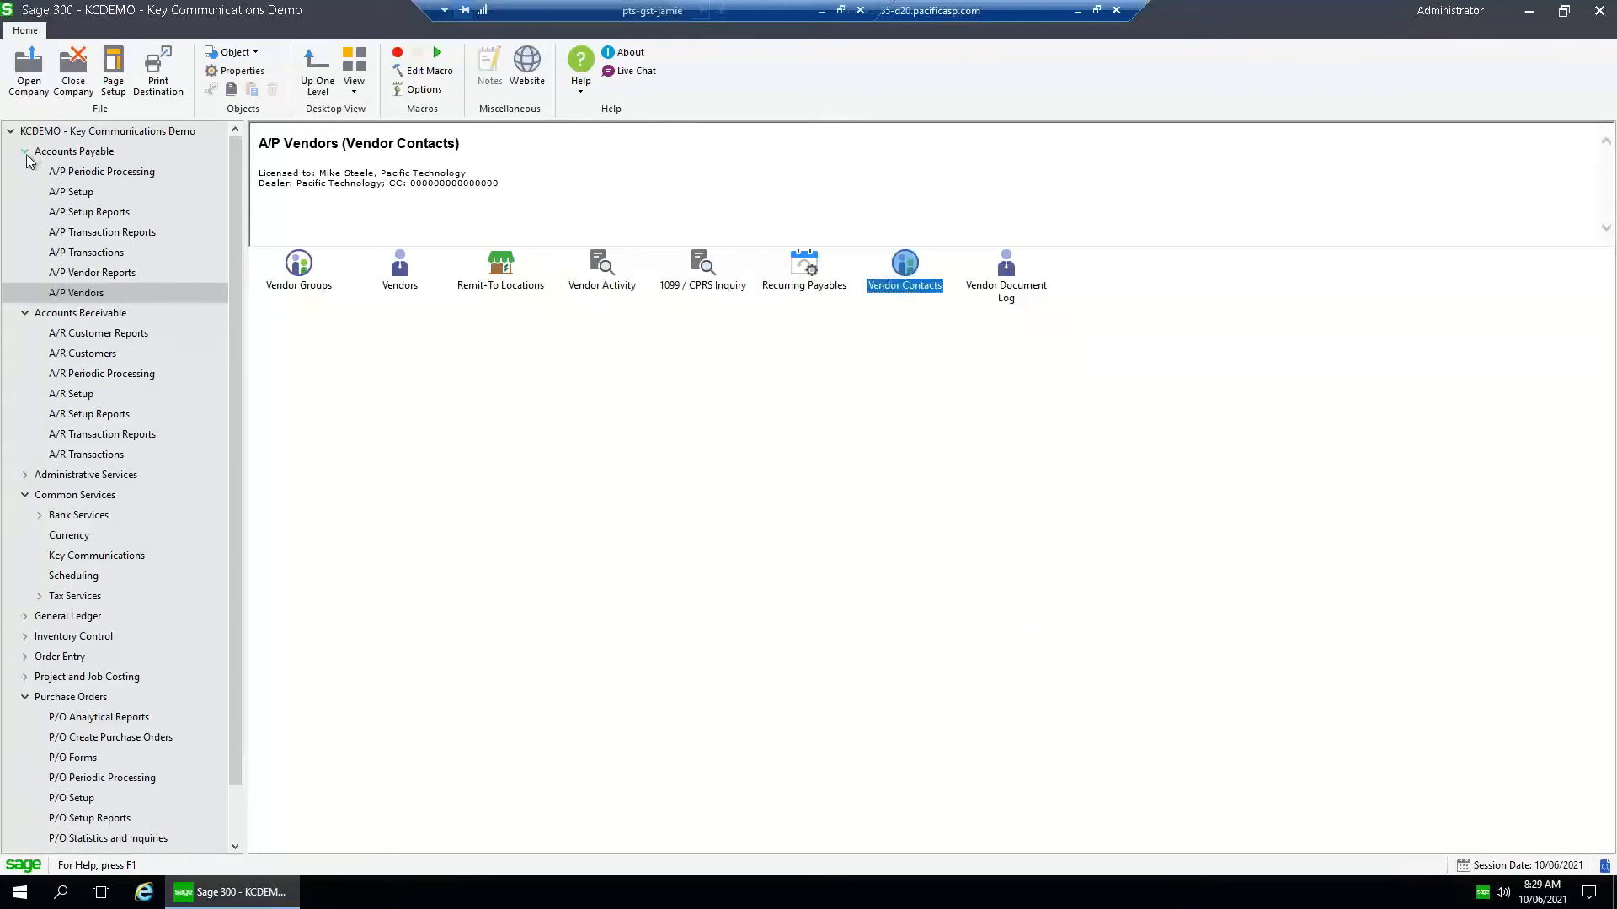
# Open the PO Purchase Order Emailer under P/O Forms and generate its list with Auto Select Unprocessed PO Purchase Orders enabled
pyautogui.click(26, 151)
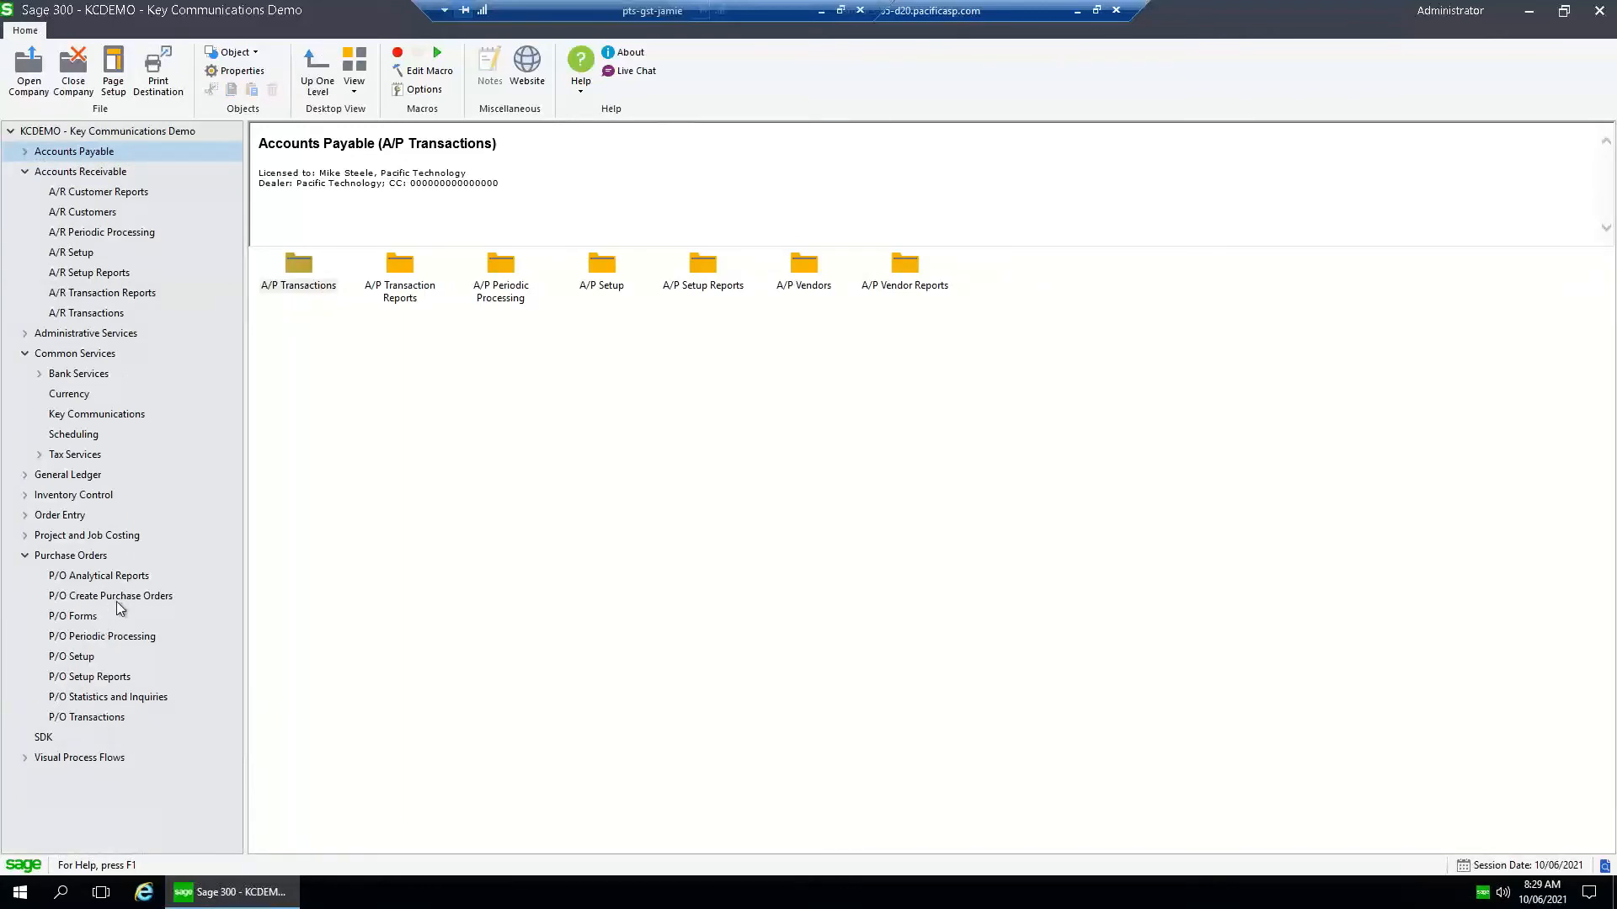
pyautogui.click(84, 616)
pyautogui.click(812, 268)
pyautogui.doubleClick(816, 270)
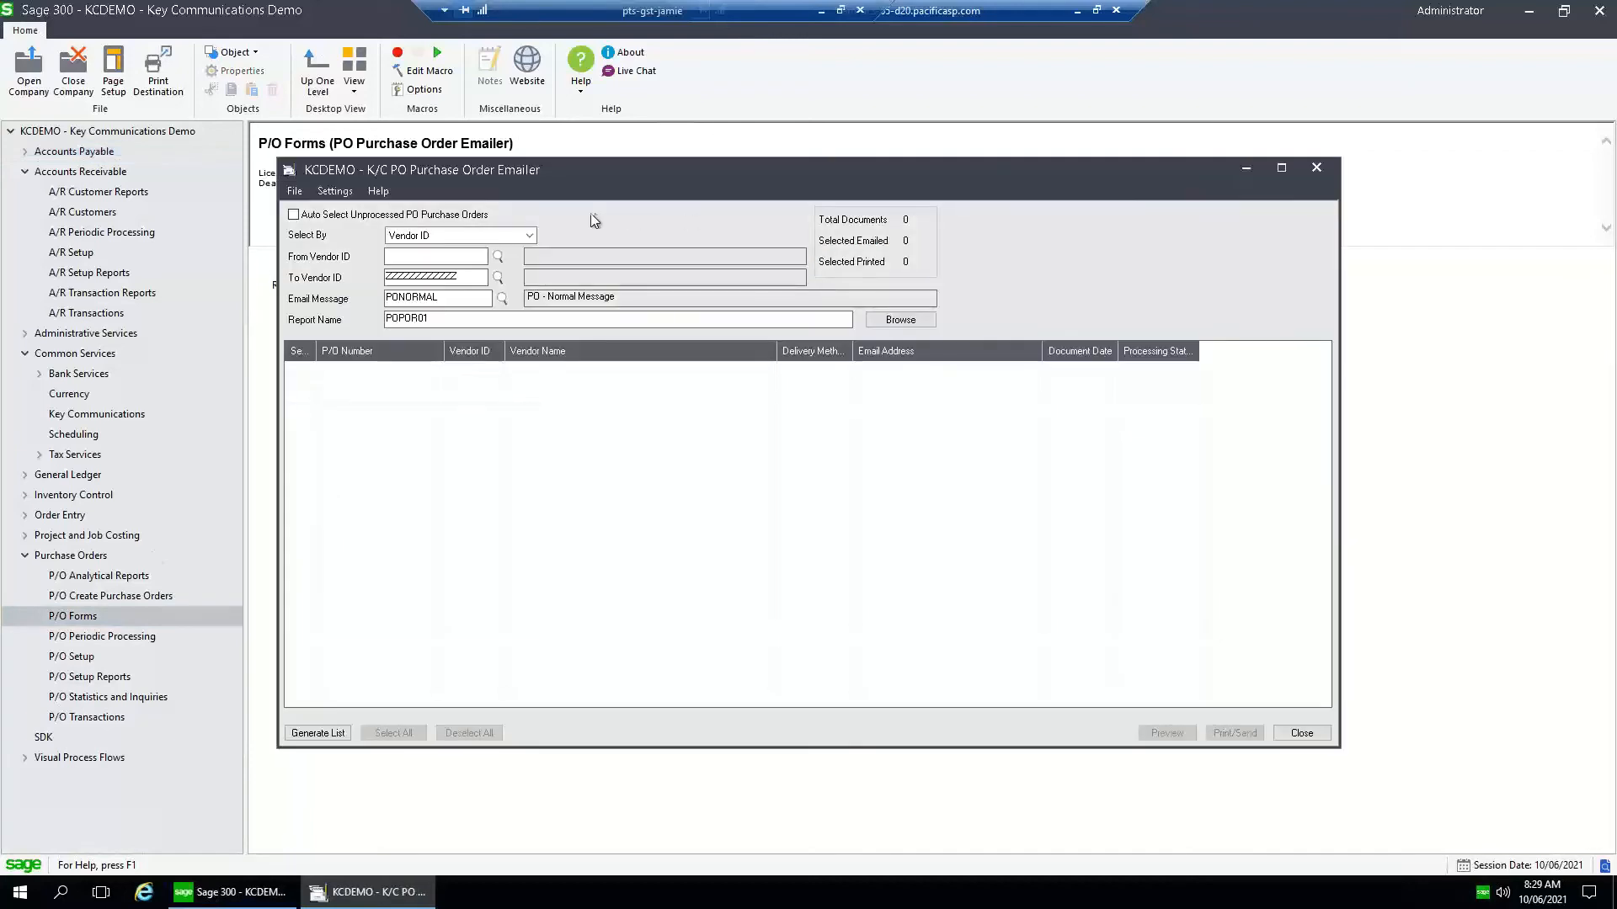
pyautogui.click(342, 217)
pyautogui.click(336, 735)
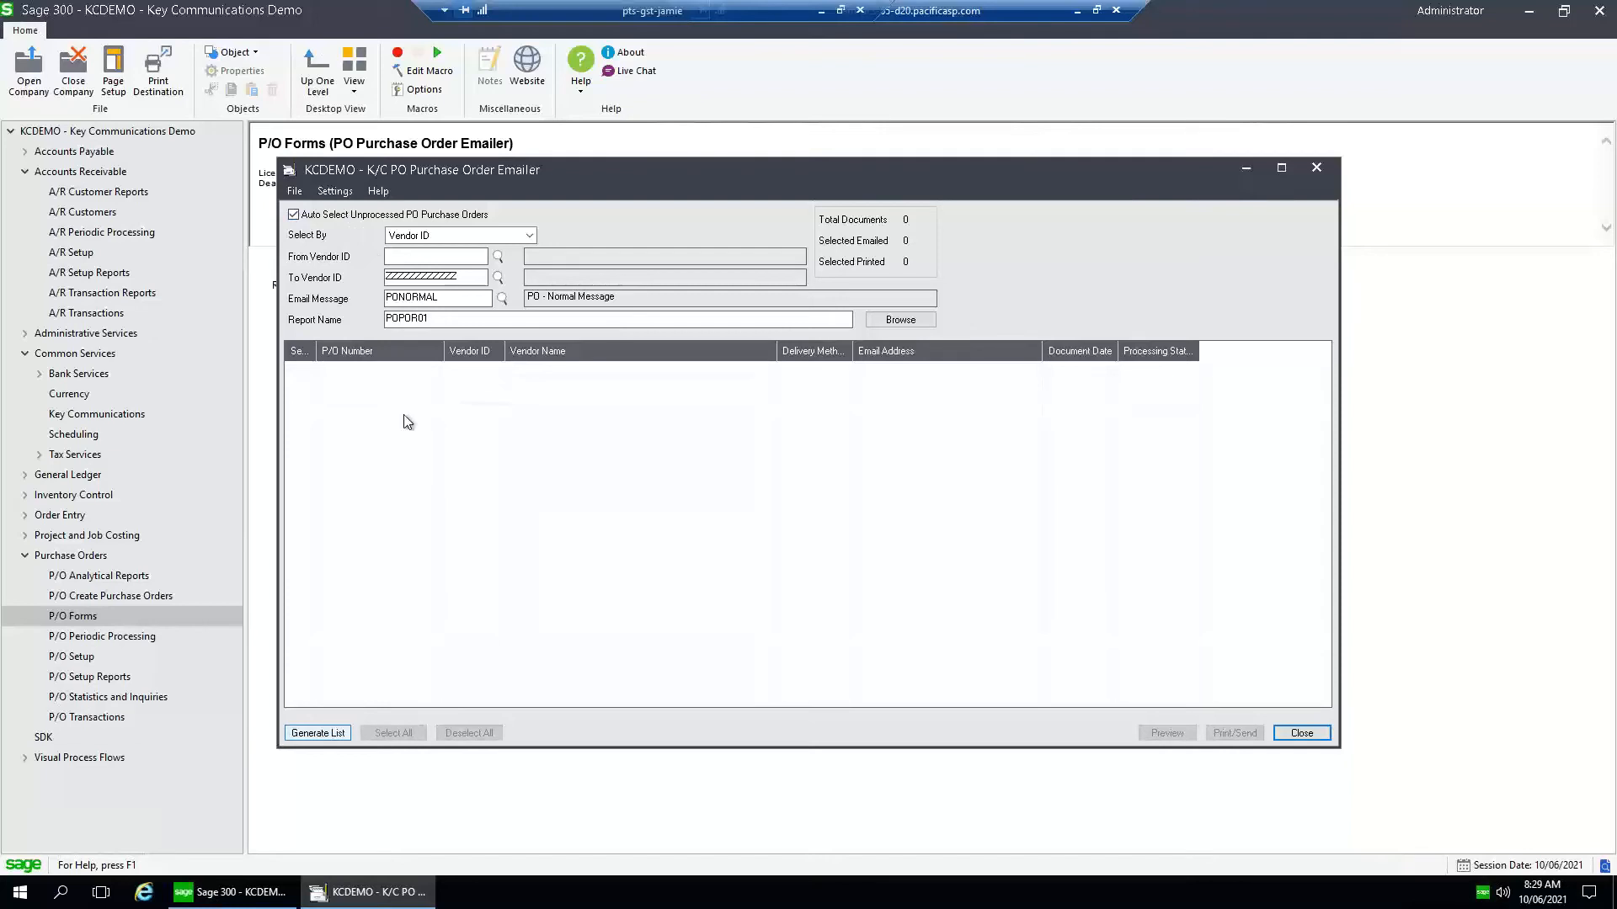
# Turn off automatic selection of unprocessed purchase orders, close the emailer, and minimize the remote session to return to the slides
pyautogui.click(306, 217)
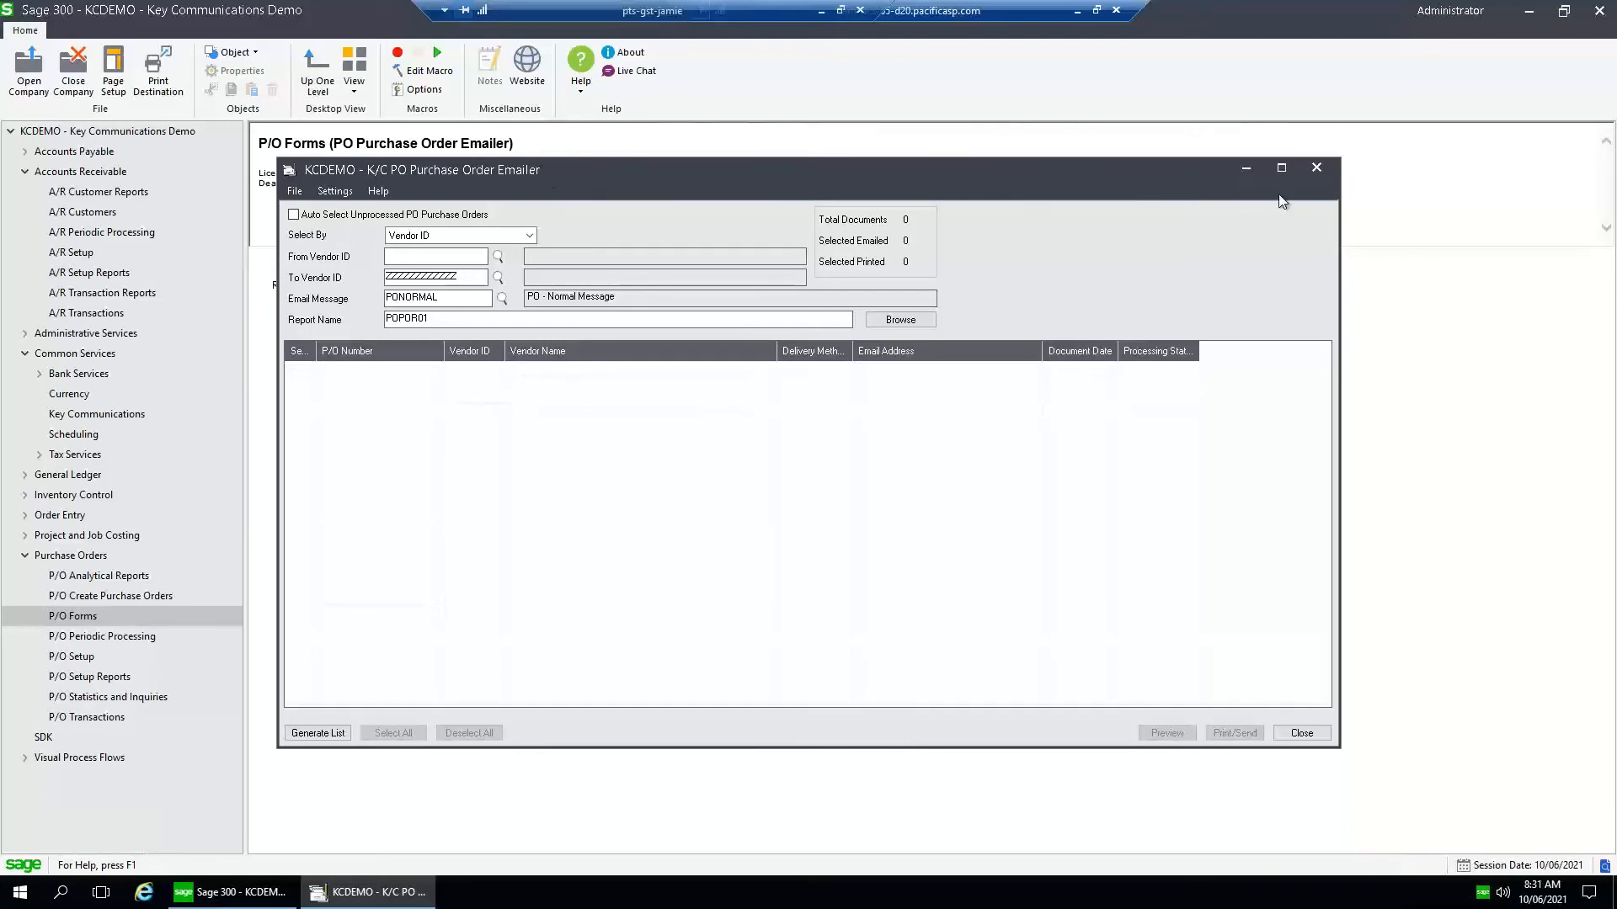
pyautogui.click(1317, 168)
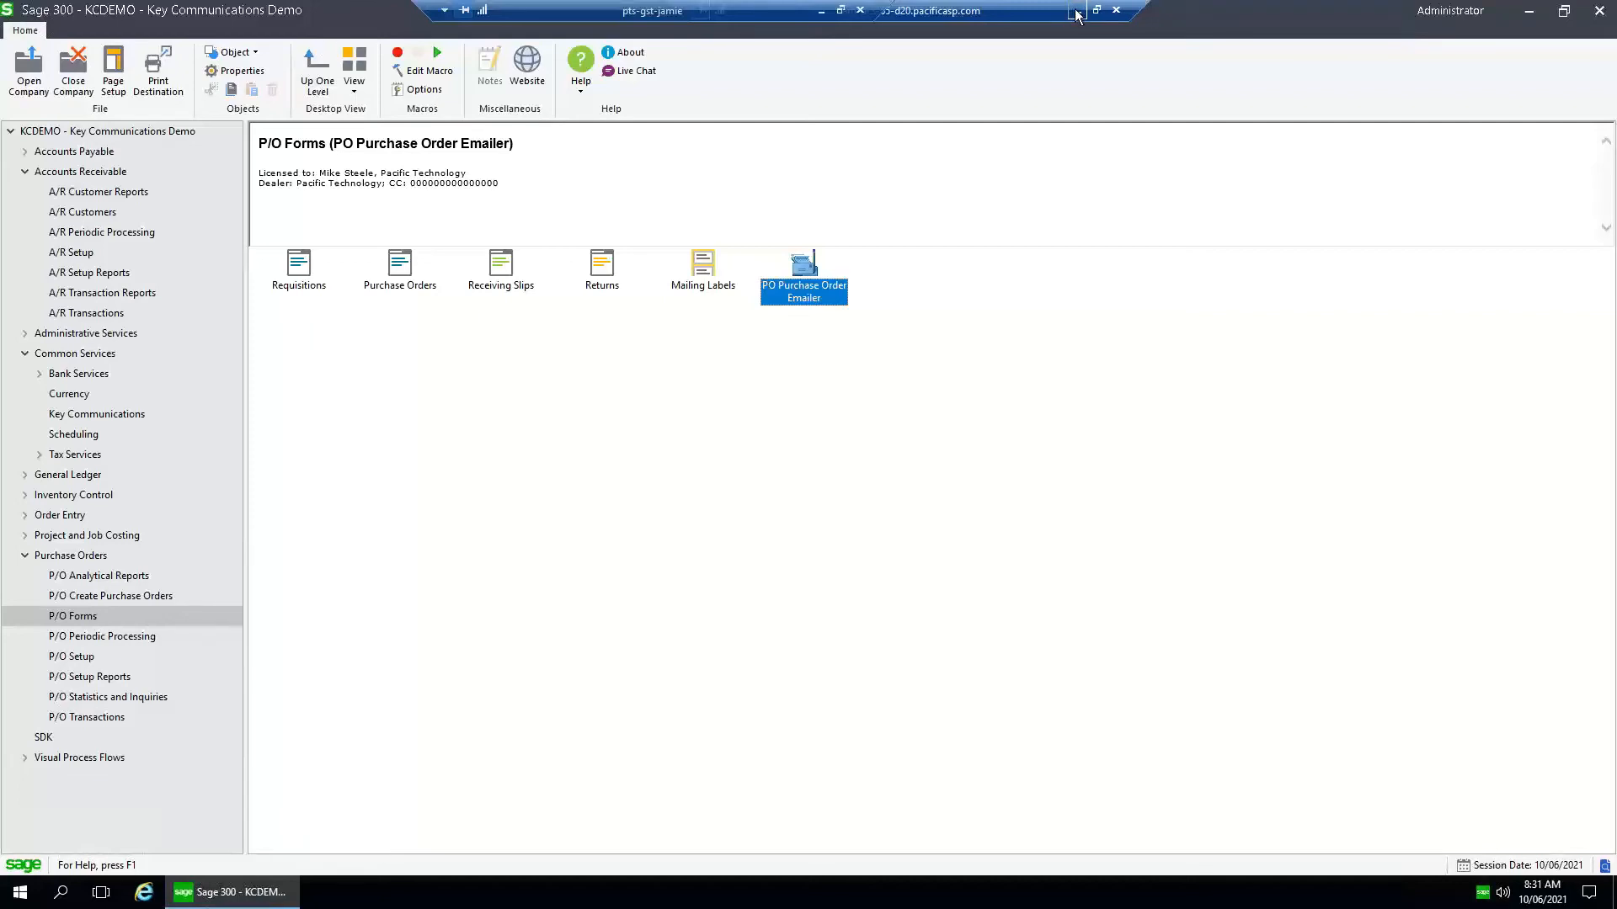
pyautogui.click(1074, 12)
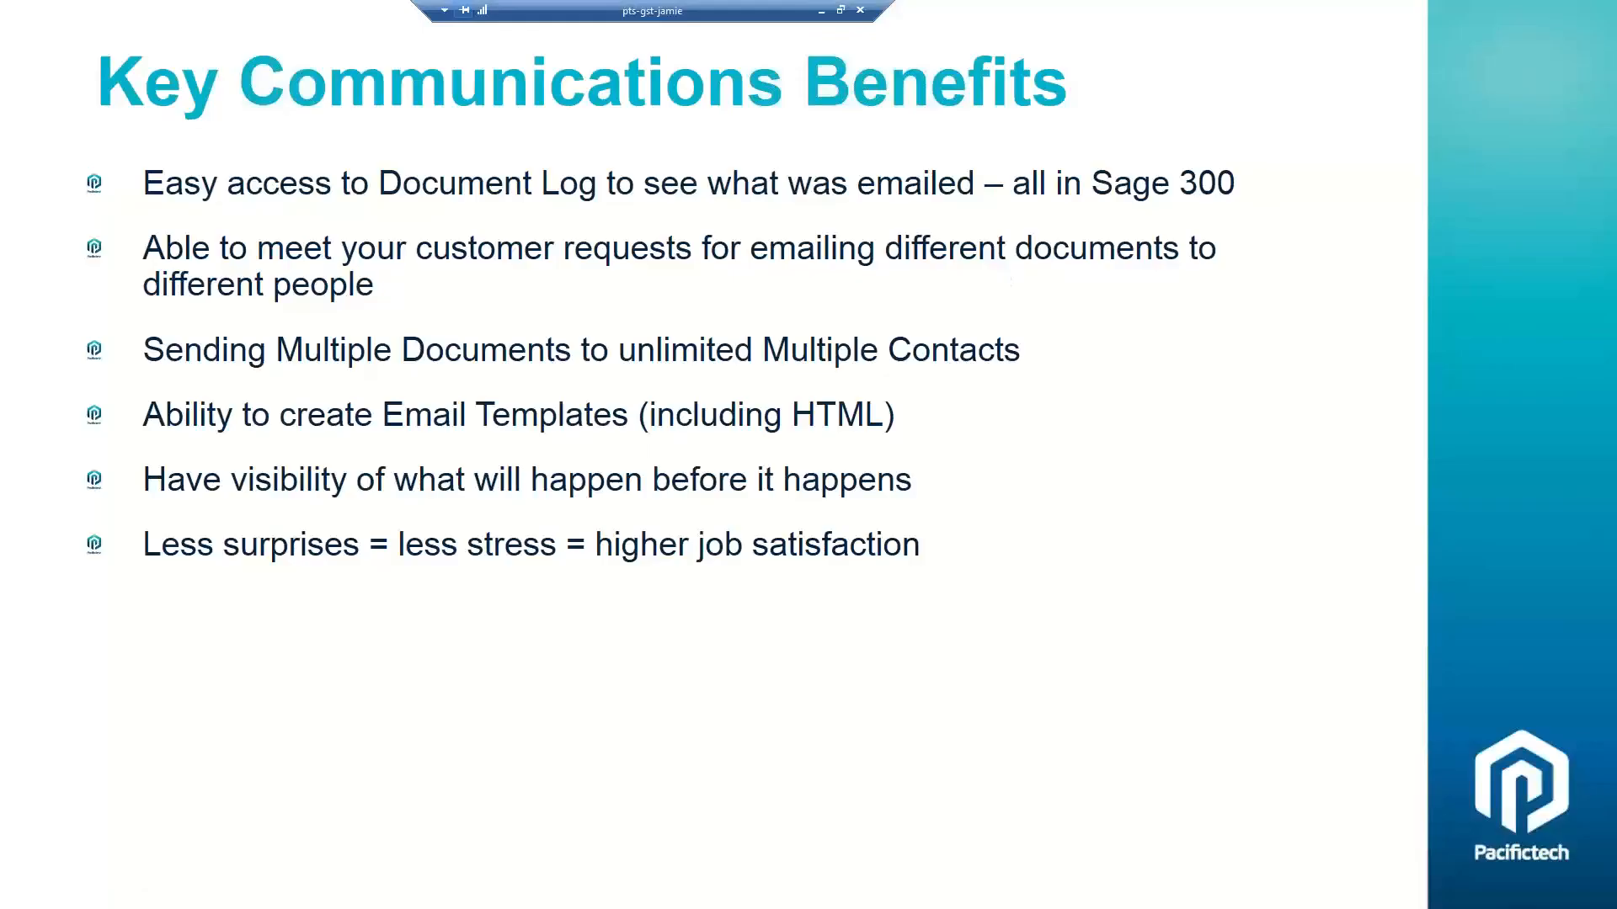